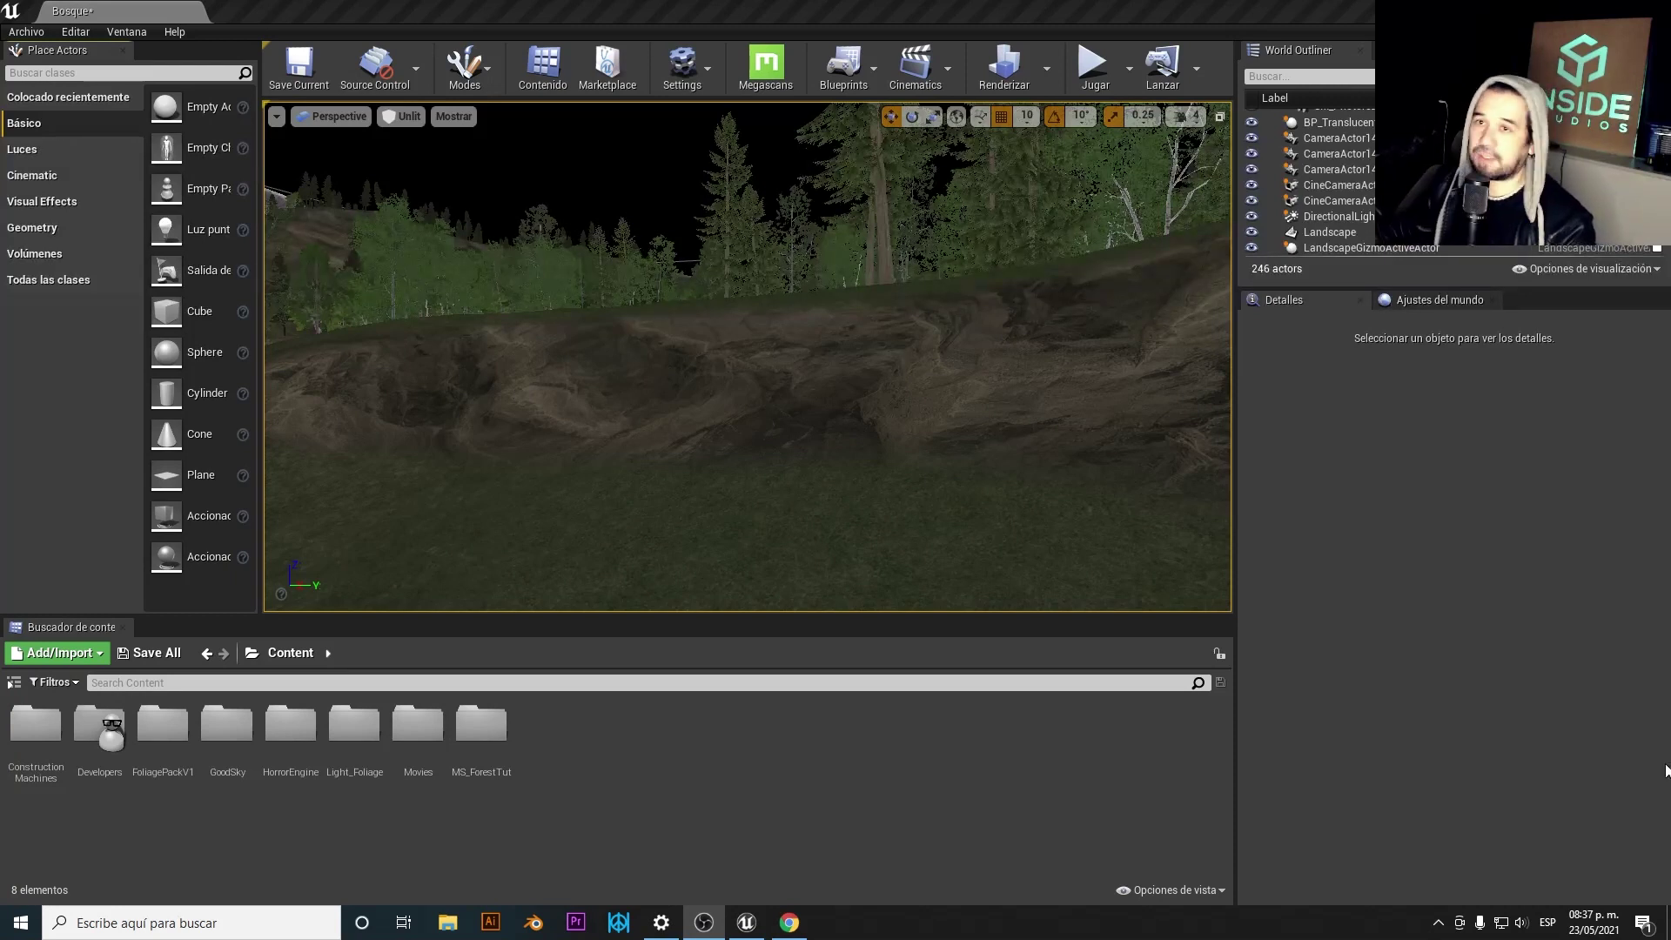
- Open the Levels panel and fly the view over the forest toward the pines and river
click(127, 33)
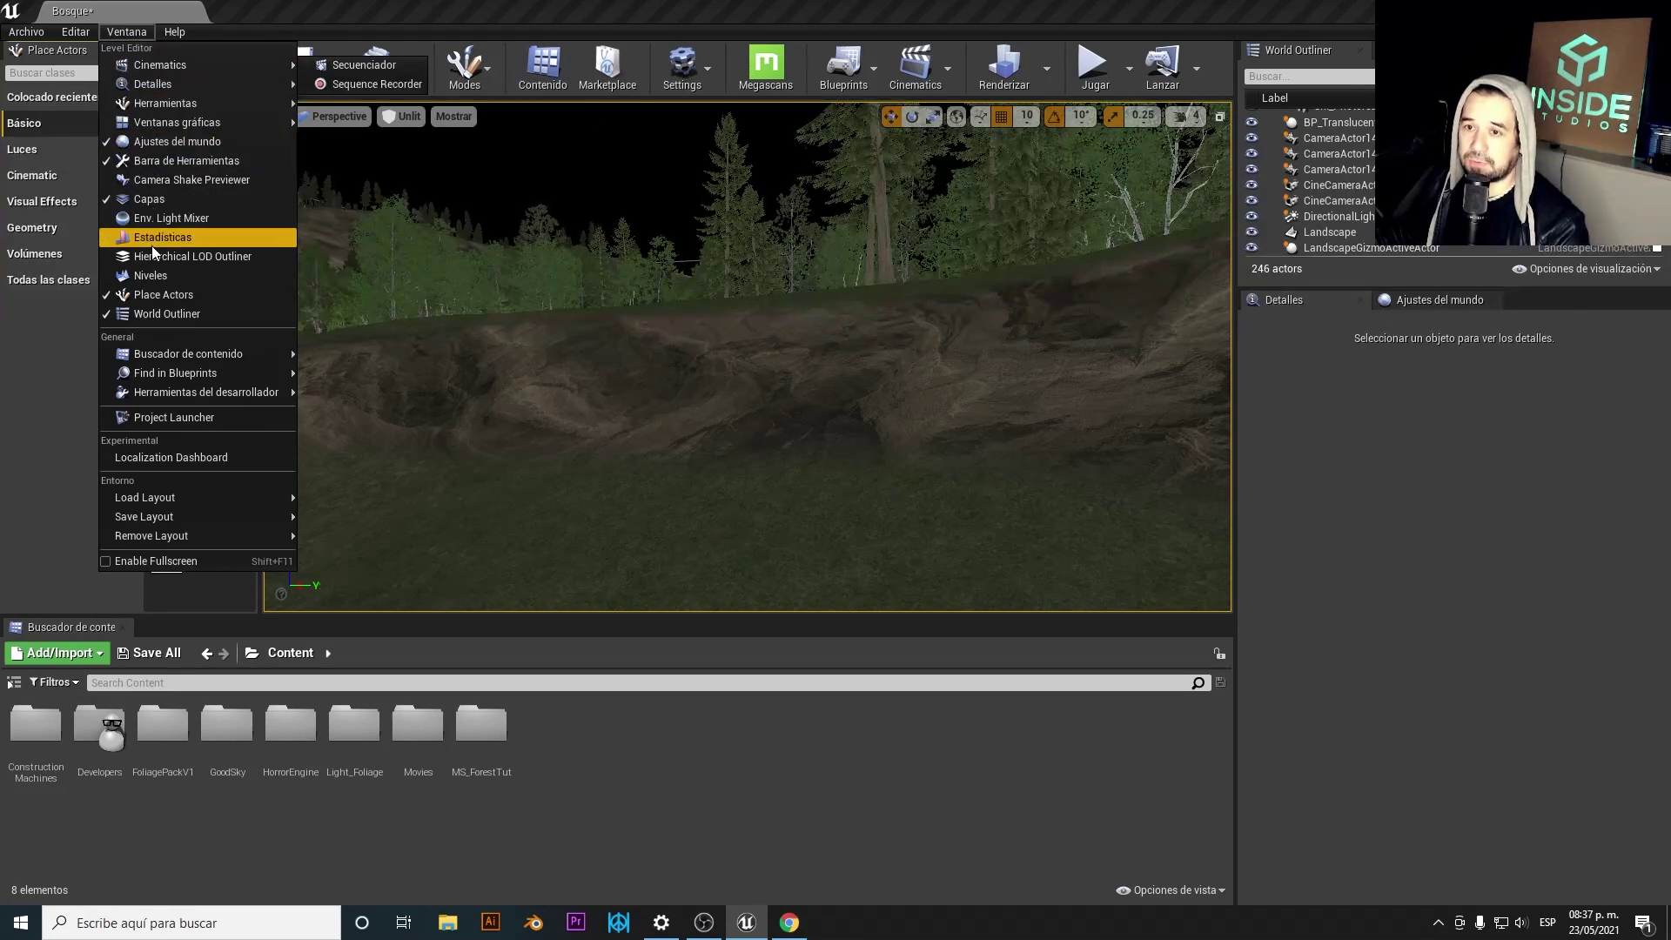
click(129, 275)
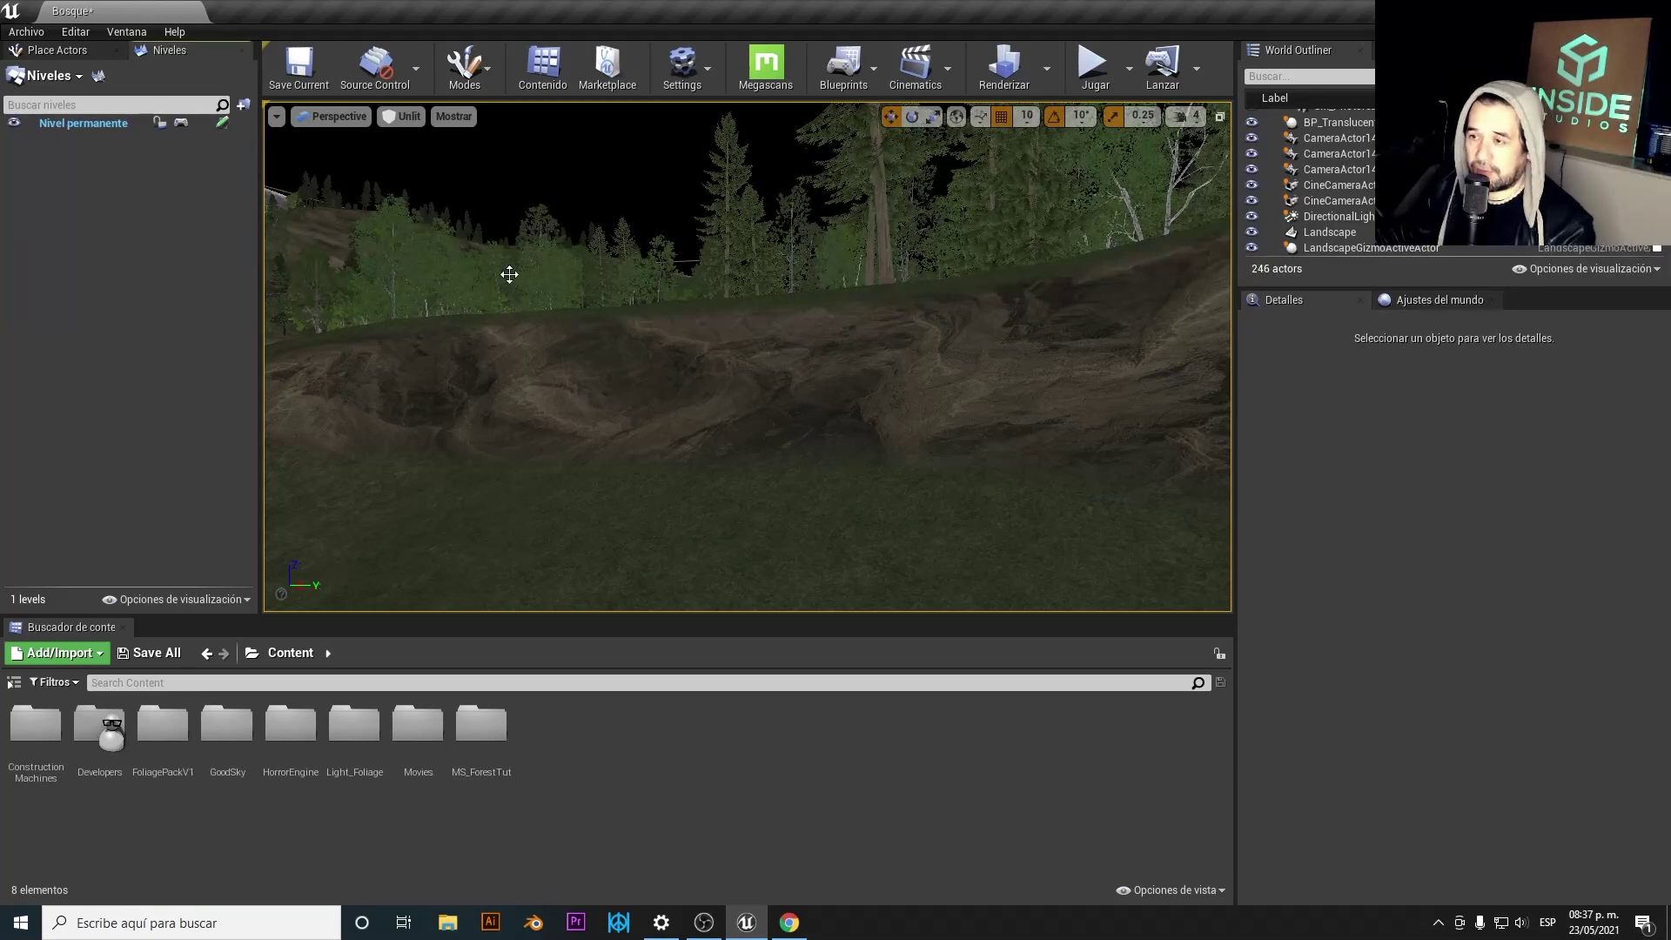
right_drag(510, 274, 509, 248)
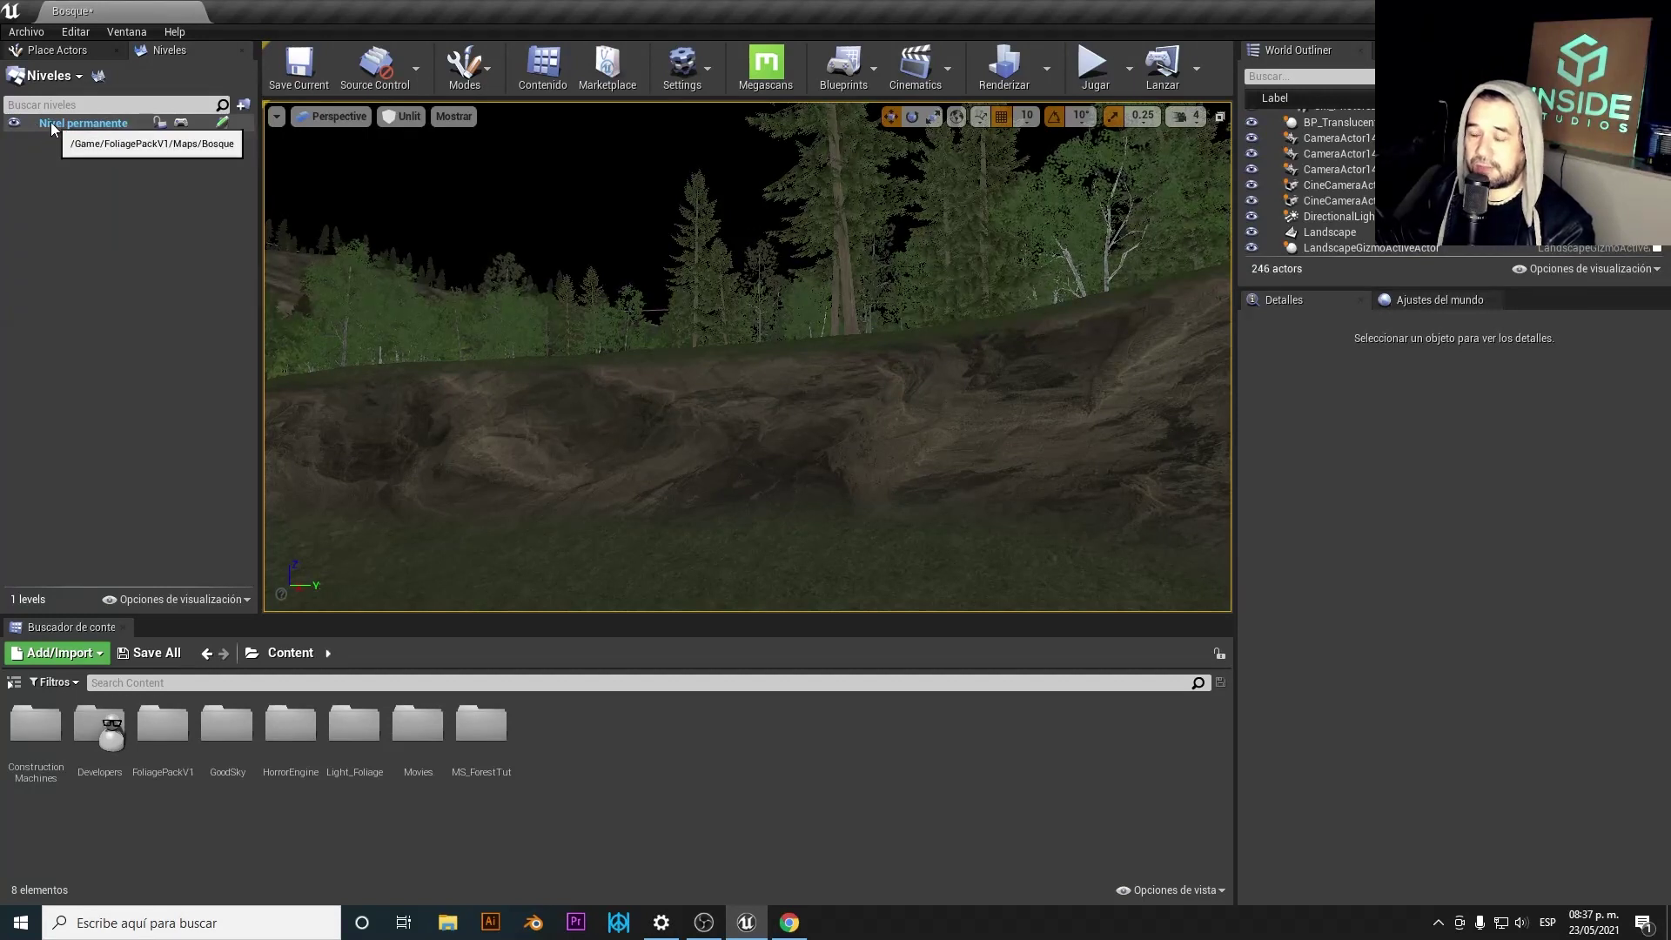
right_drag(575, 299, 514, 294)
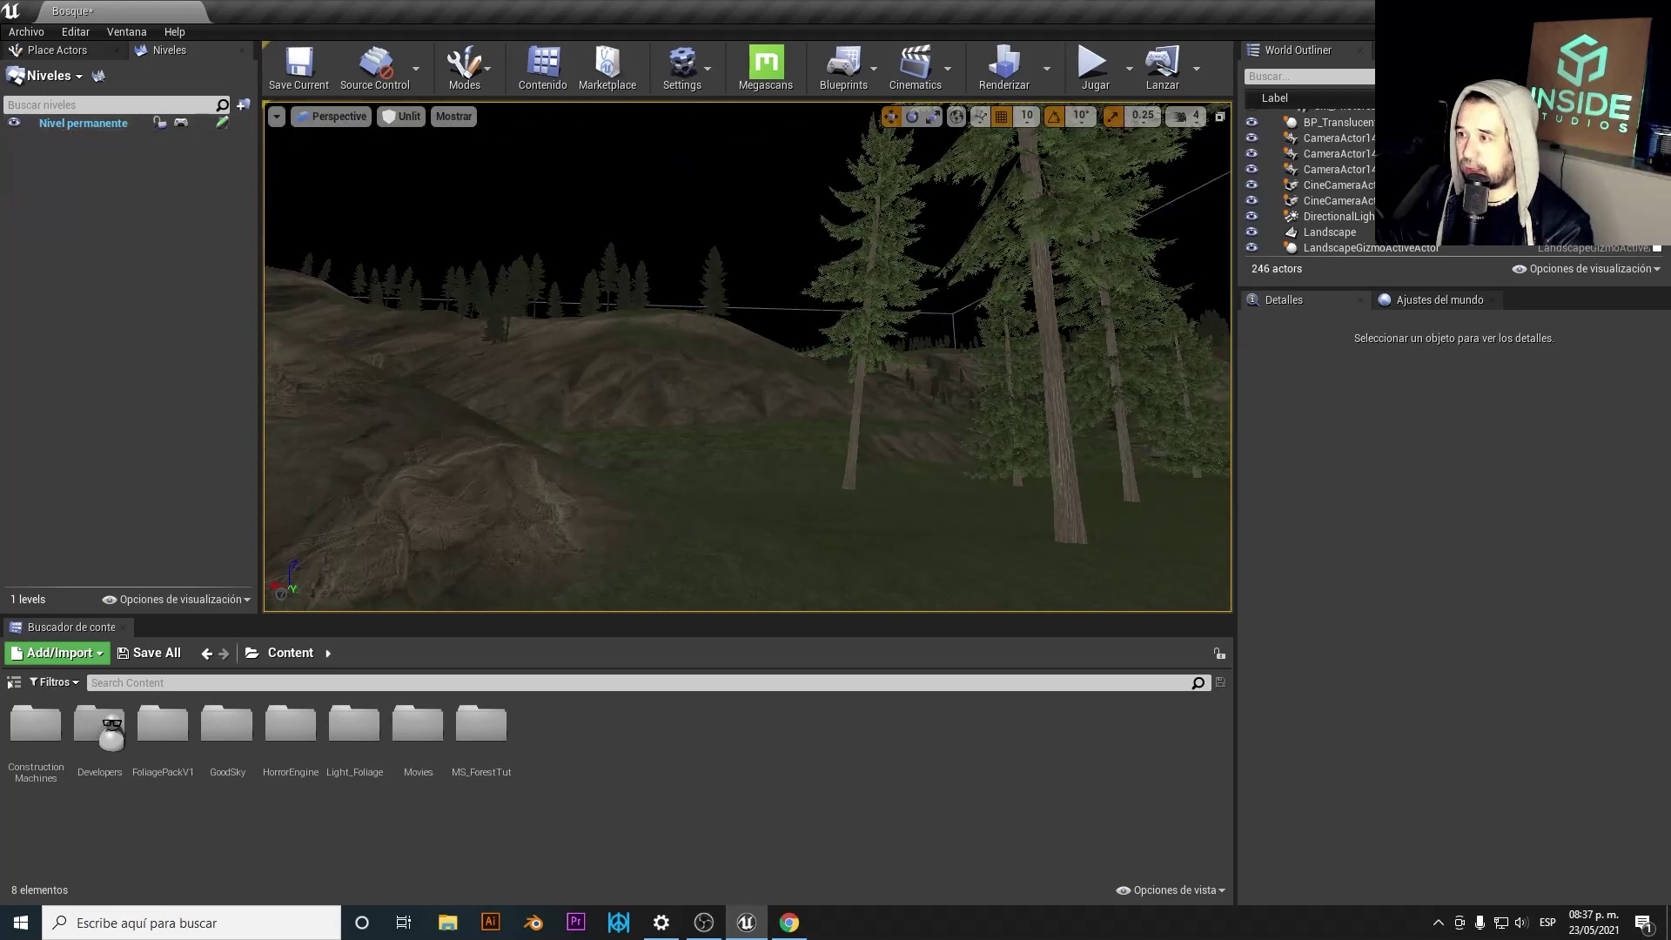
key(Up)
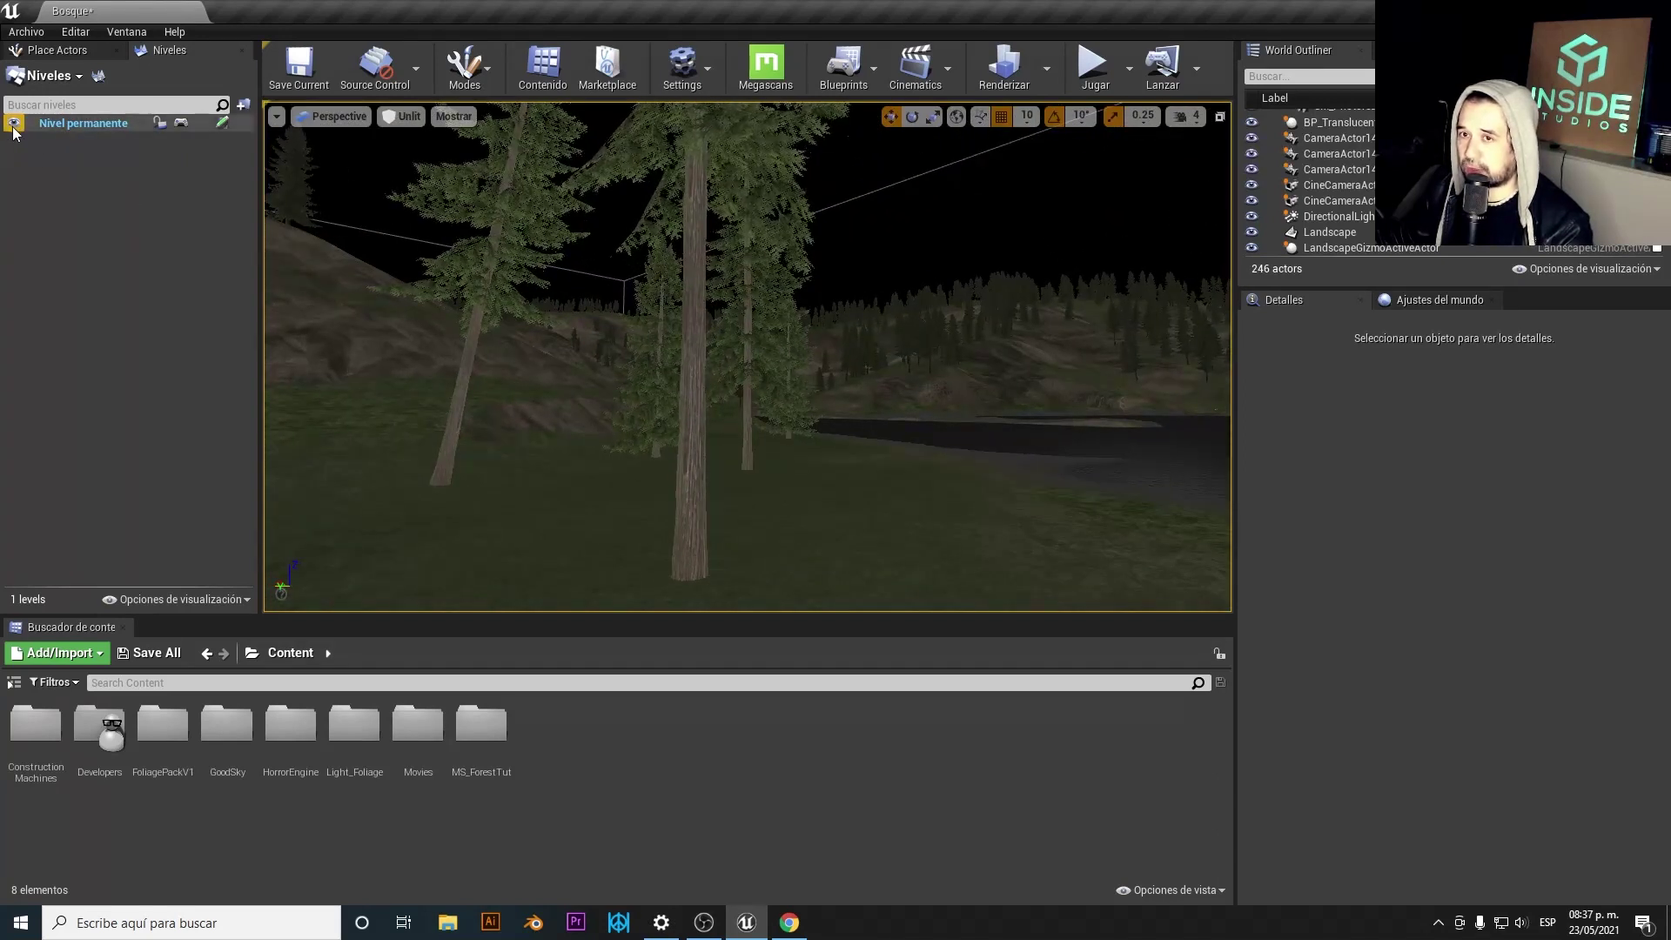
- Hide the persistent level, then make it visible again
click(14, 128)
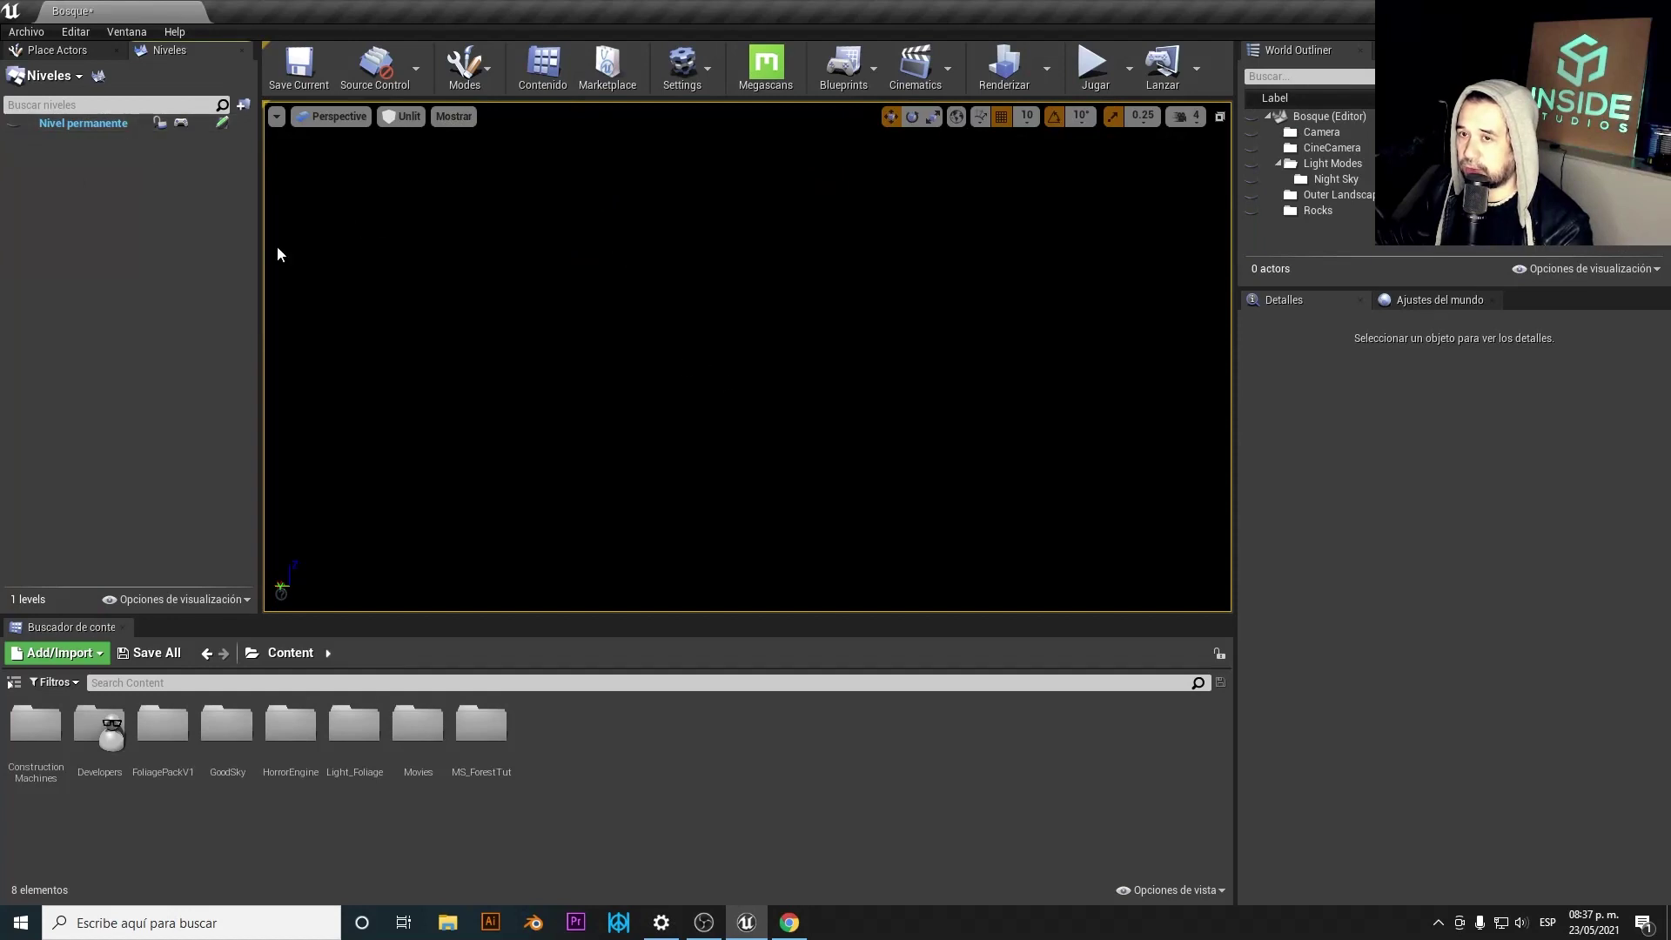
click(14, 128)
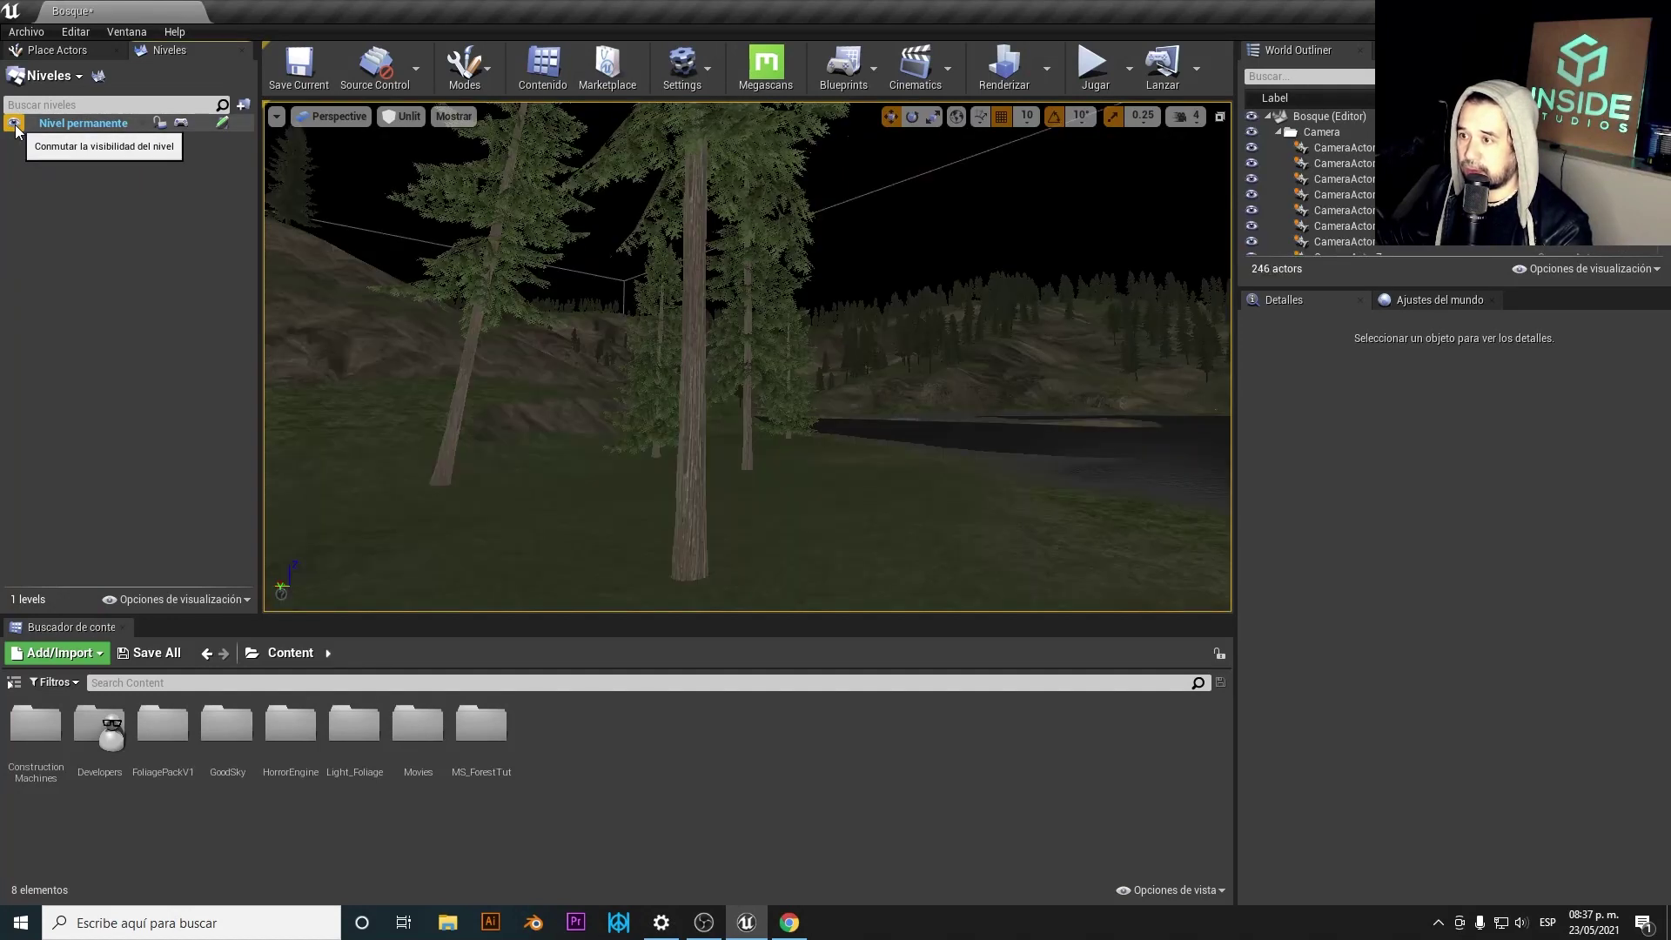
right_drag(787, 331, 749, 322)
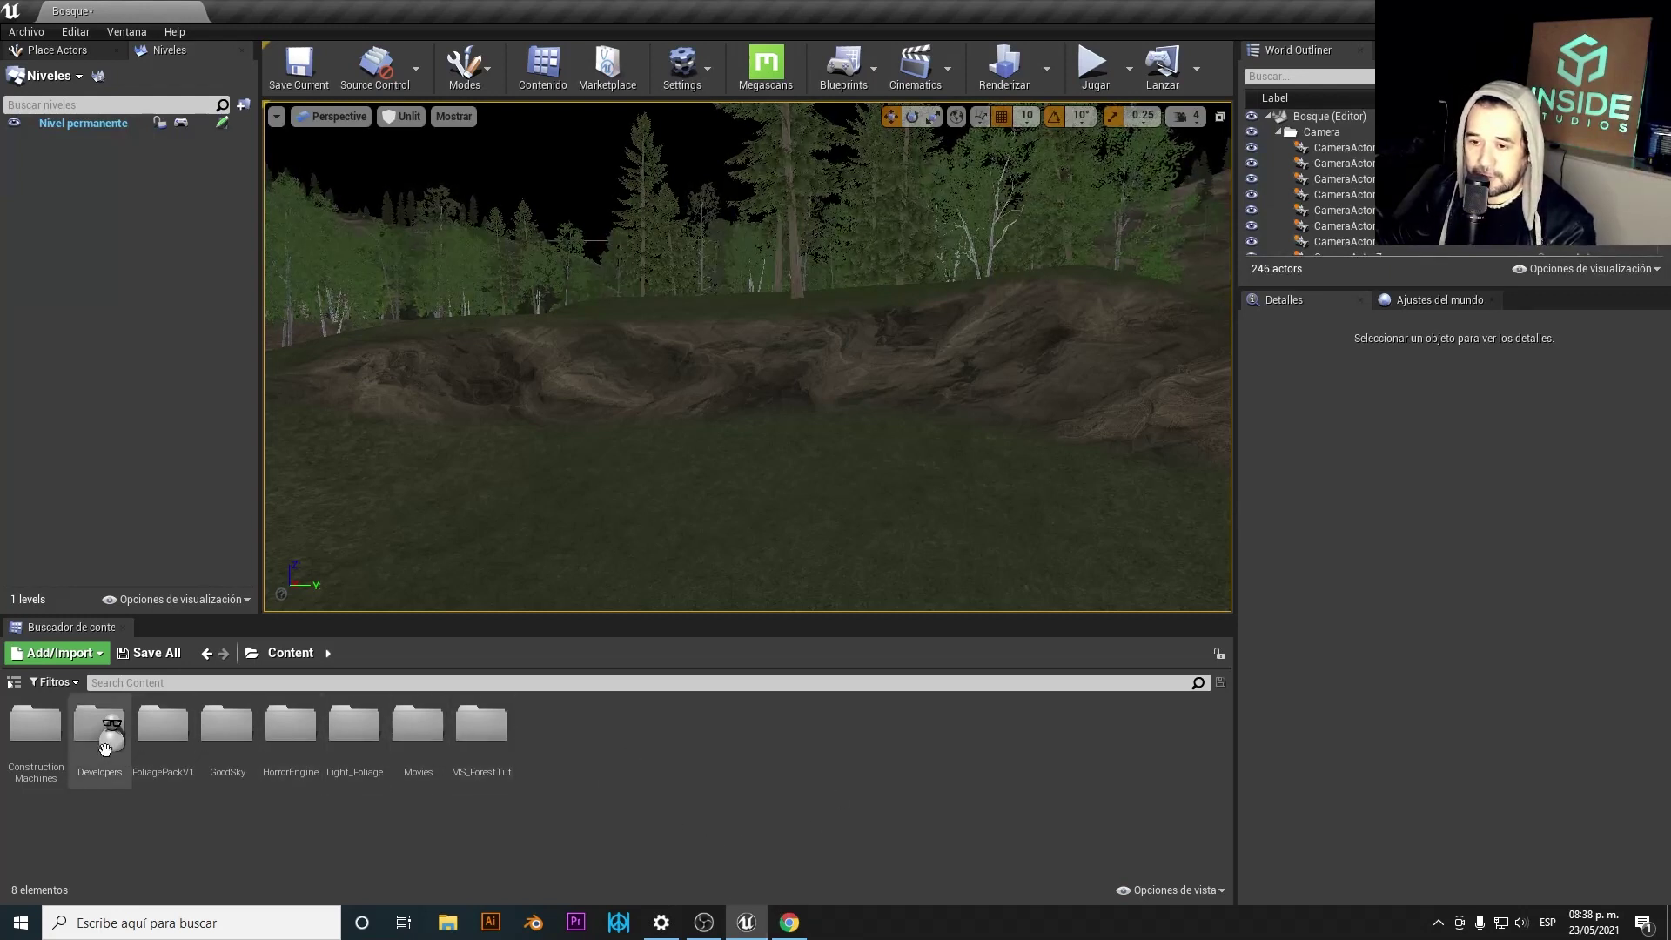
- Open ConstructionMachines/EuropeanTruck and drag SM_EuropeanTruck into the viewport
double_click(35, 725)
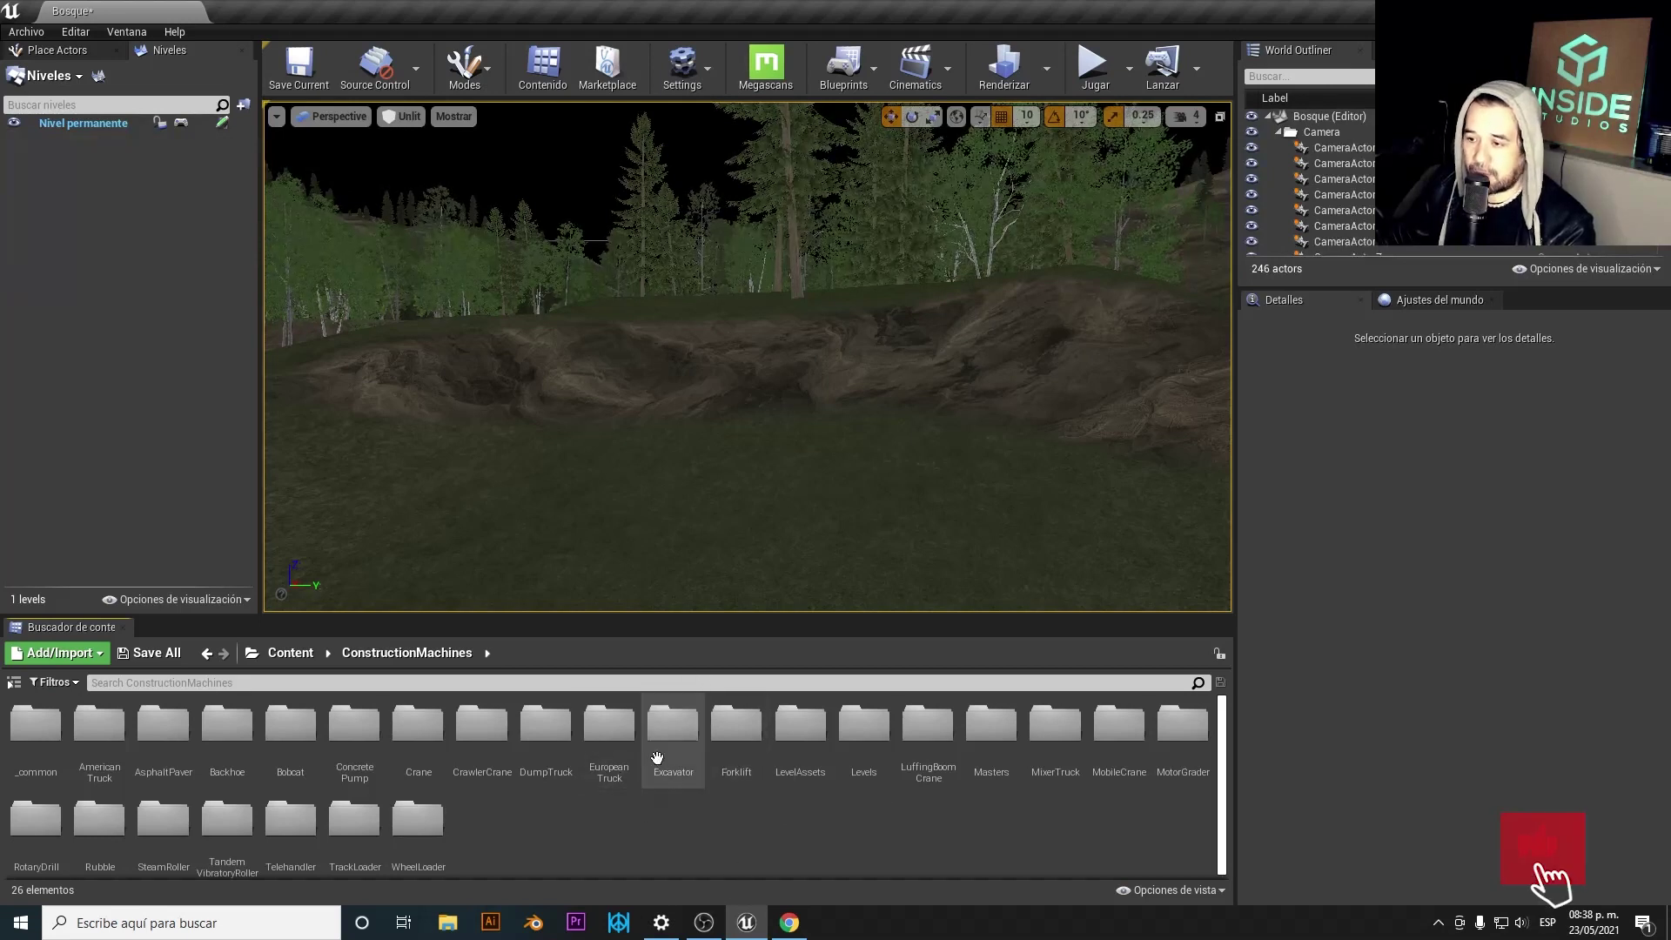
double_click(611, 752)
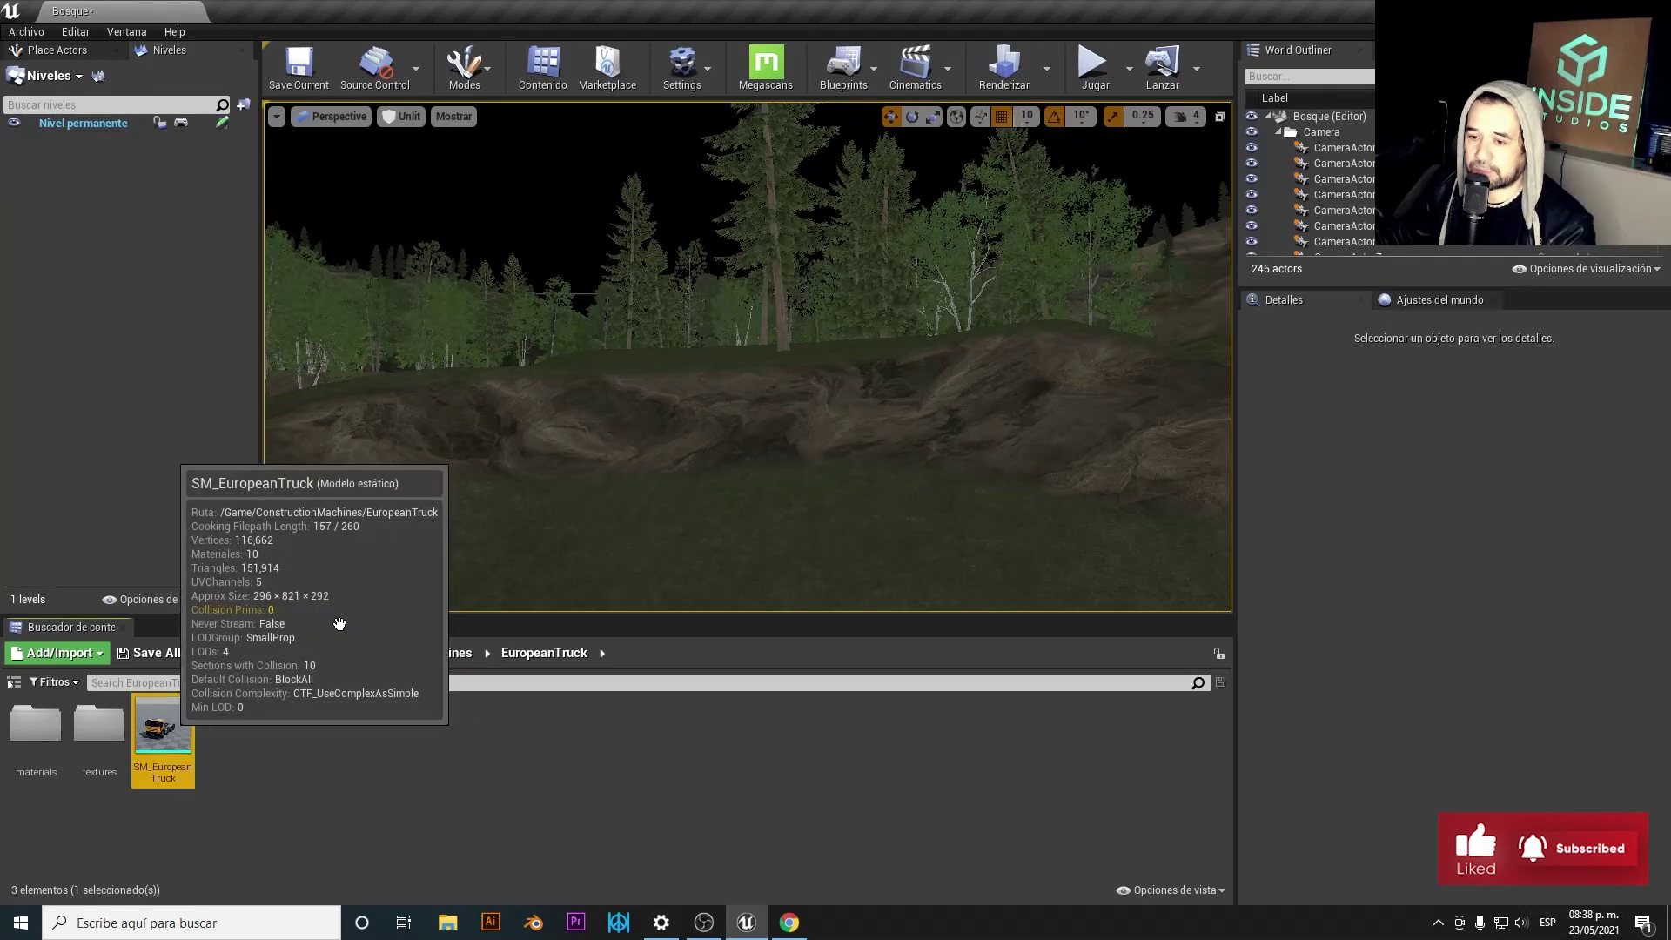
drag(163, 726, 681, 466)
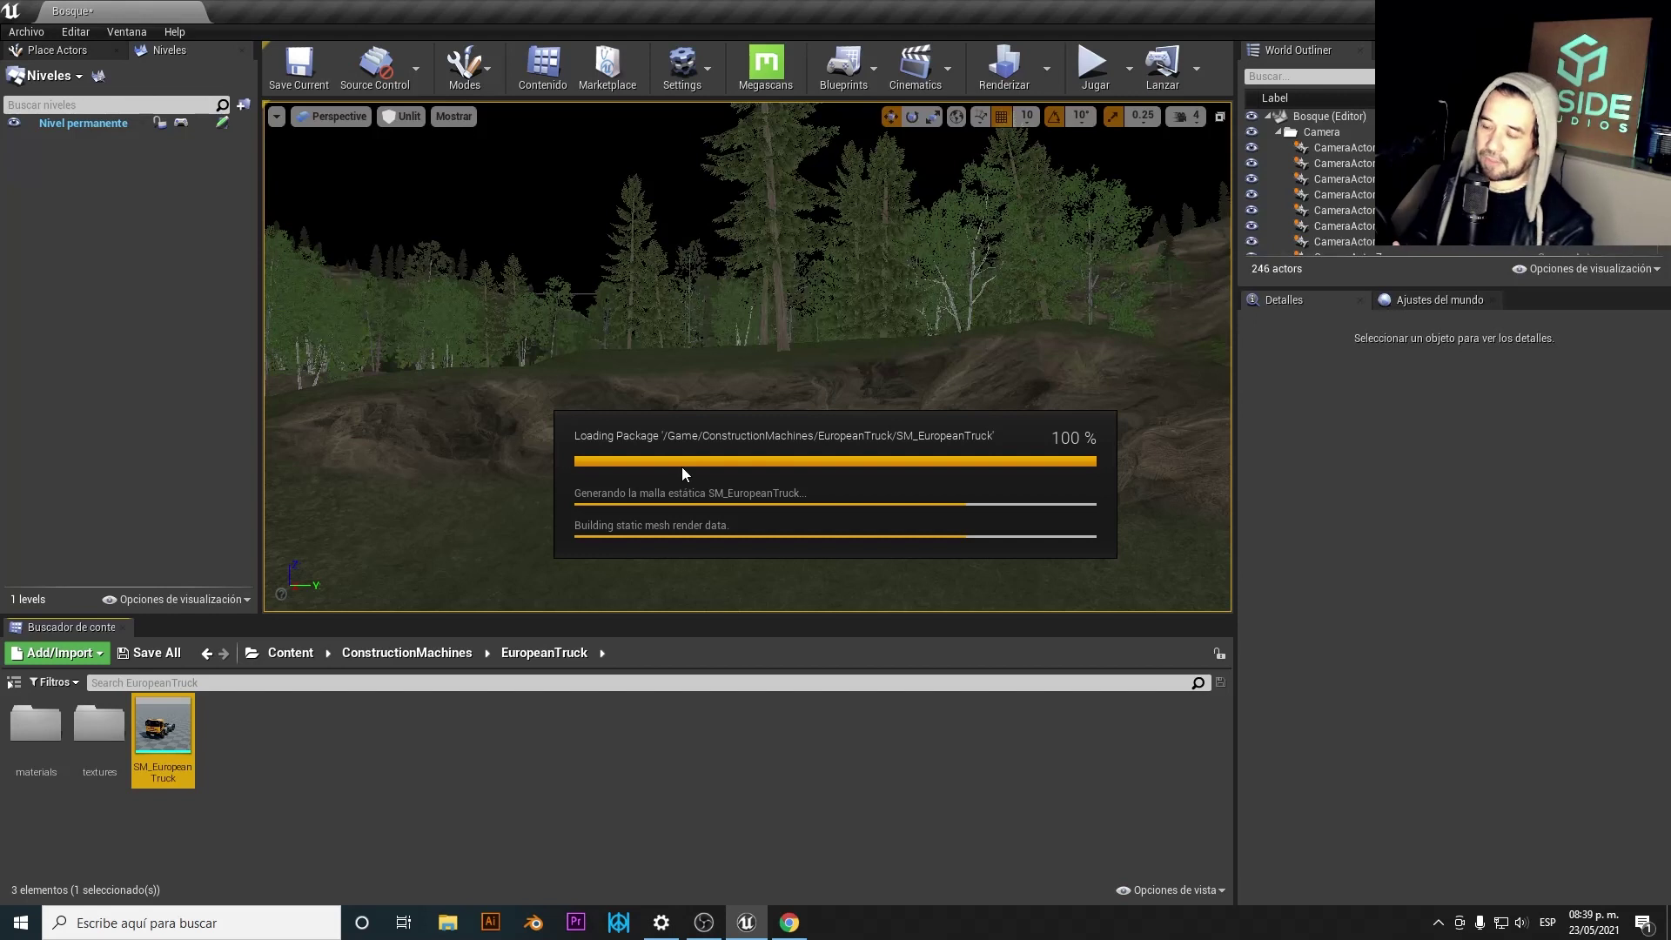
- Drop SM_EuropeanTruck onto the landscape and move it up onto the hillside
mouse_move(682, 466)
mouse_down()
mouse_move(596, 394)
mouse_move(655, 445)
mouse_up()
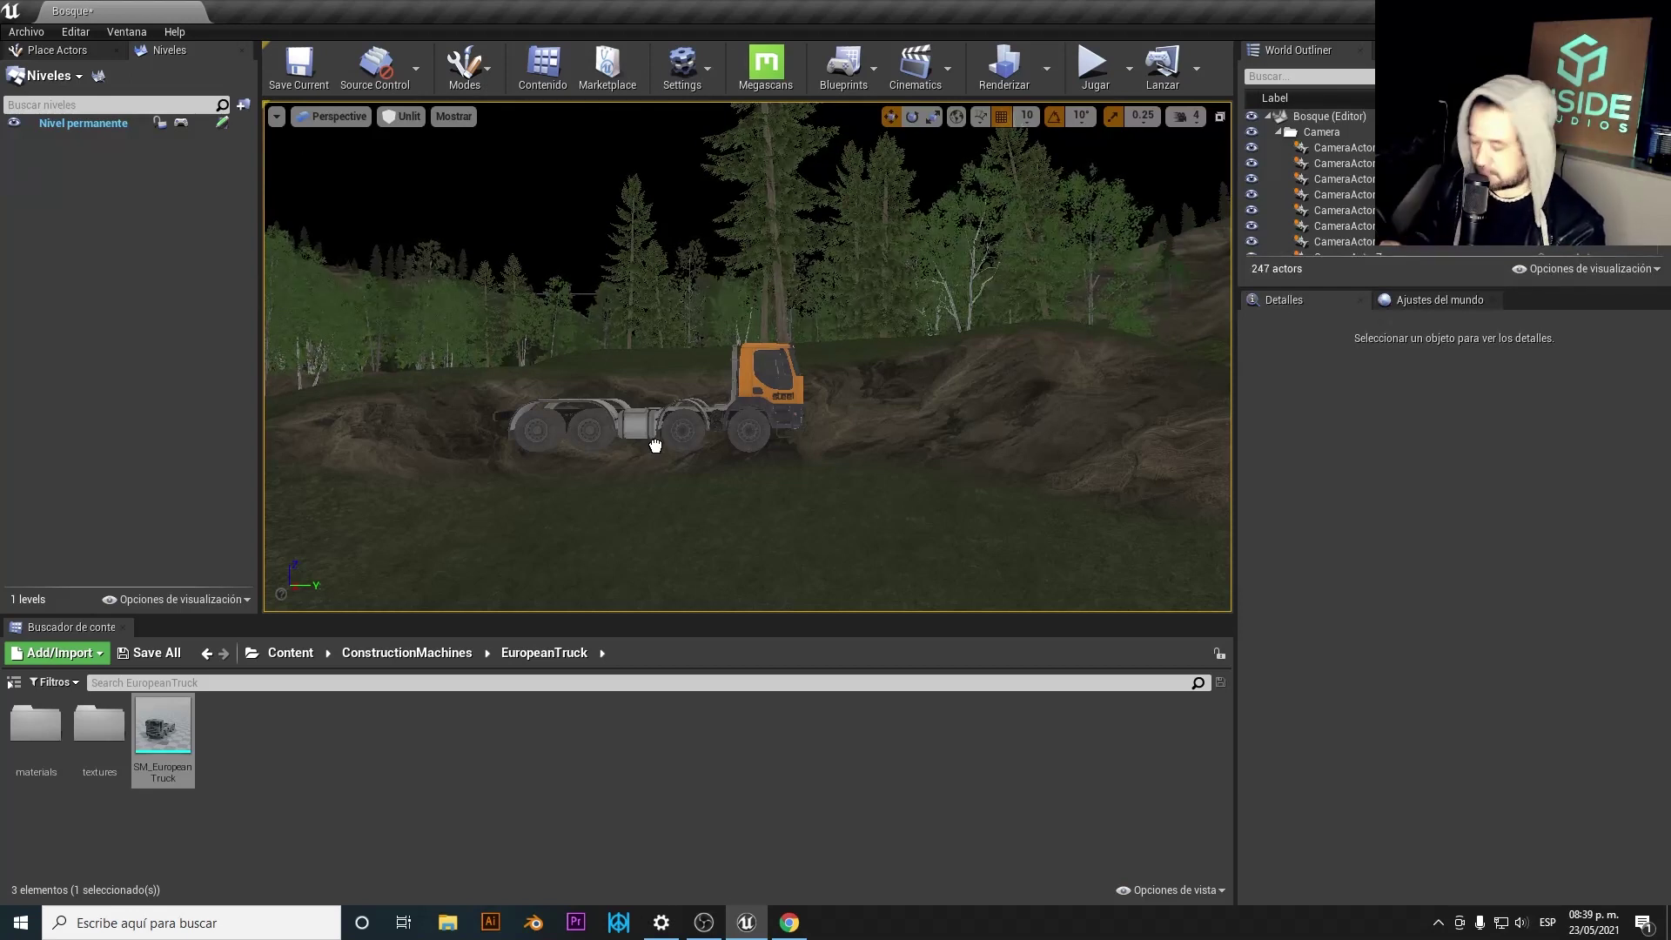
drag(655, 446, 653, 446)
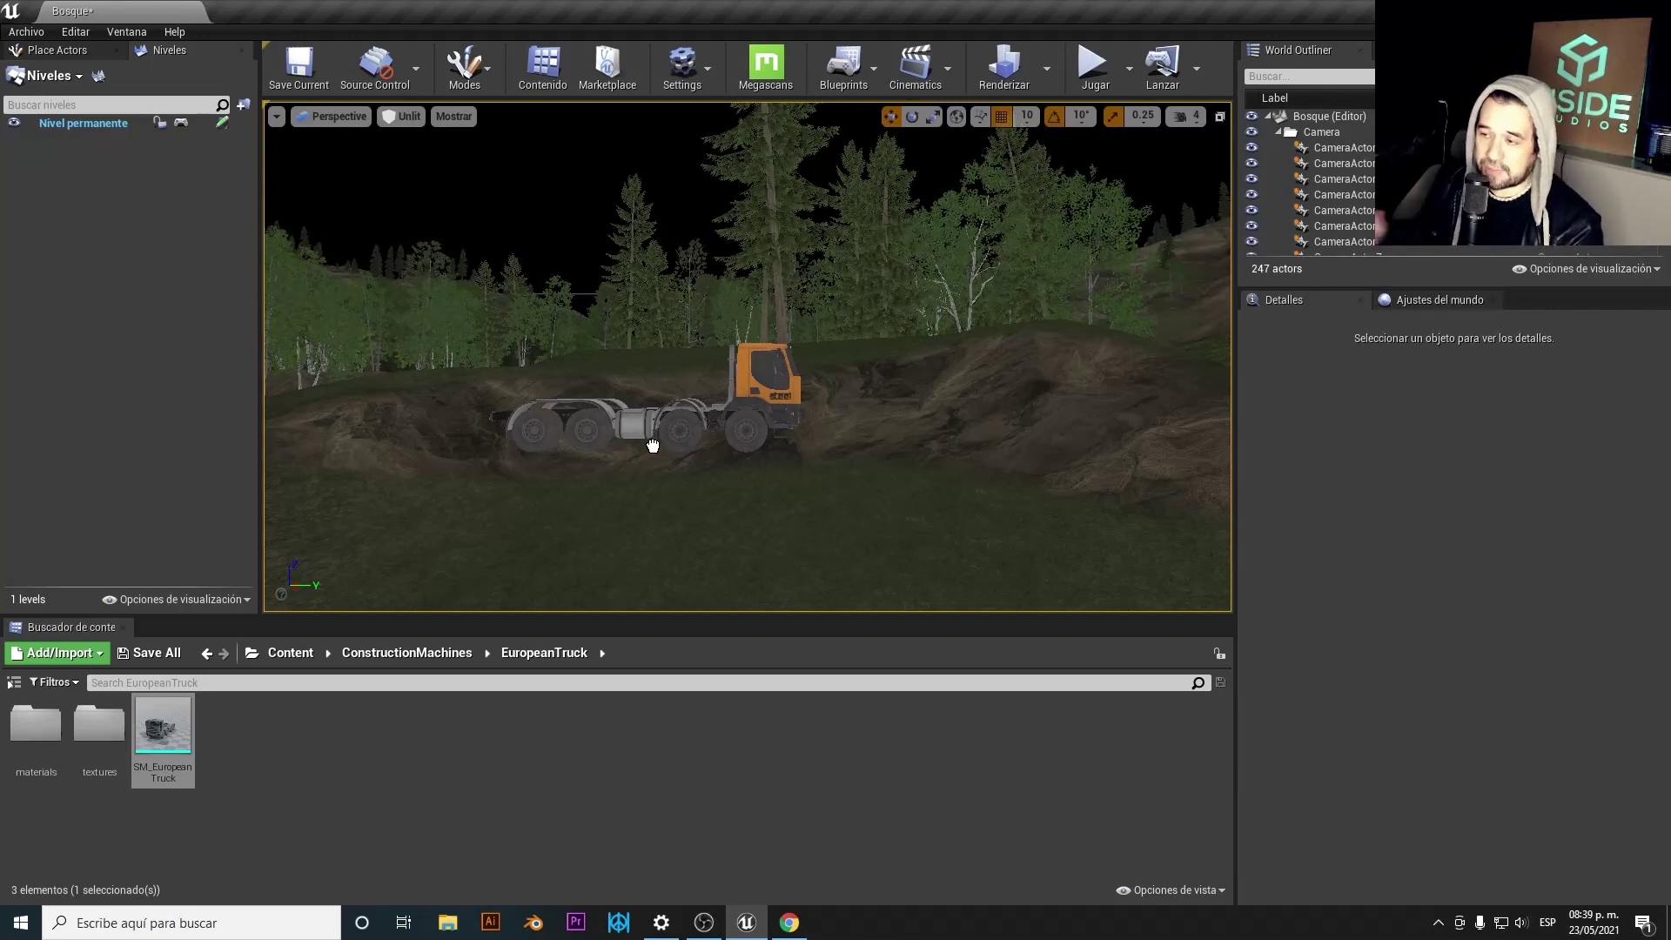
drag(652, 446, 774, 342)
- Focus the view on the truck and orbit it for front and side views
key(f)
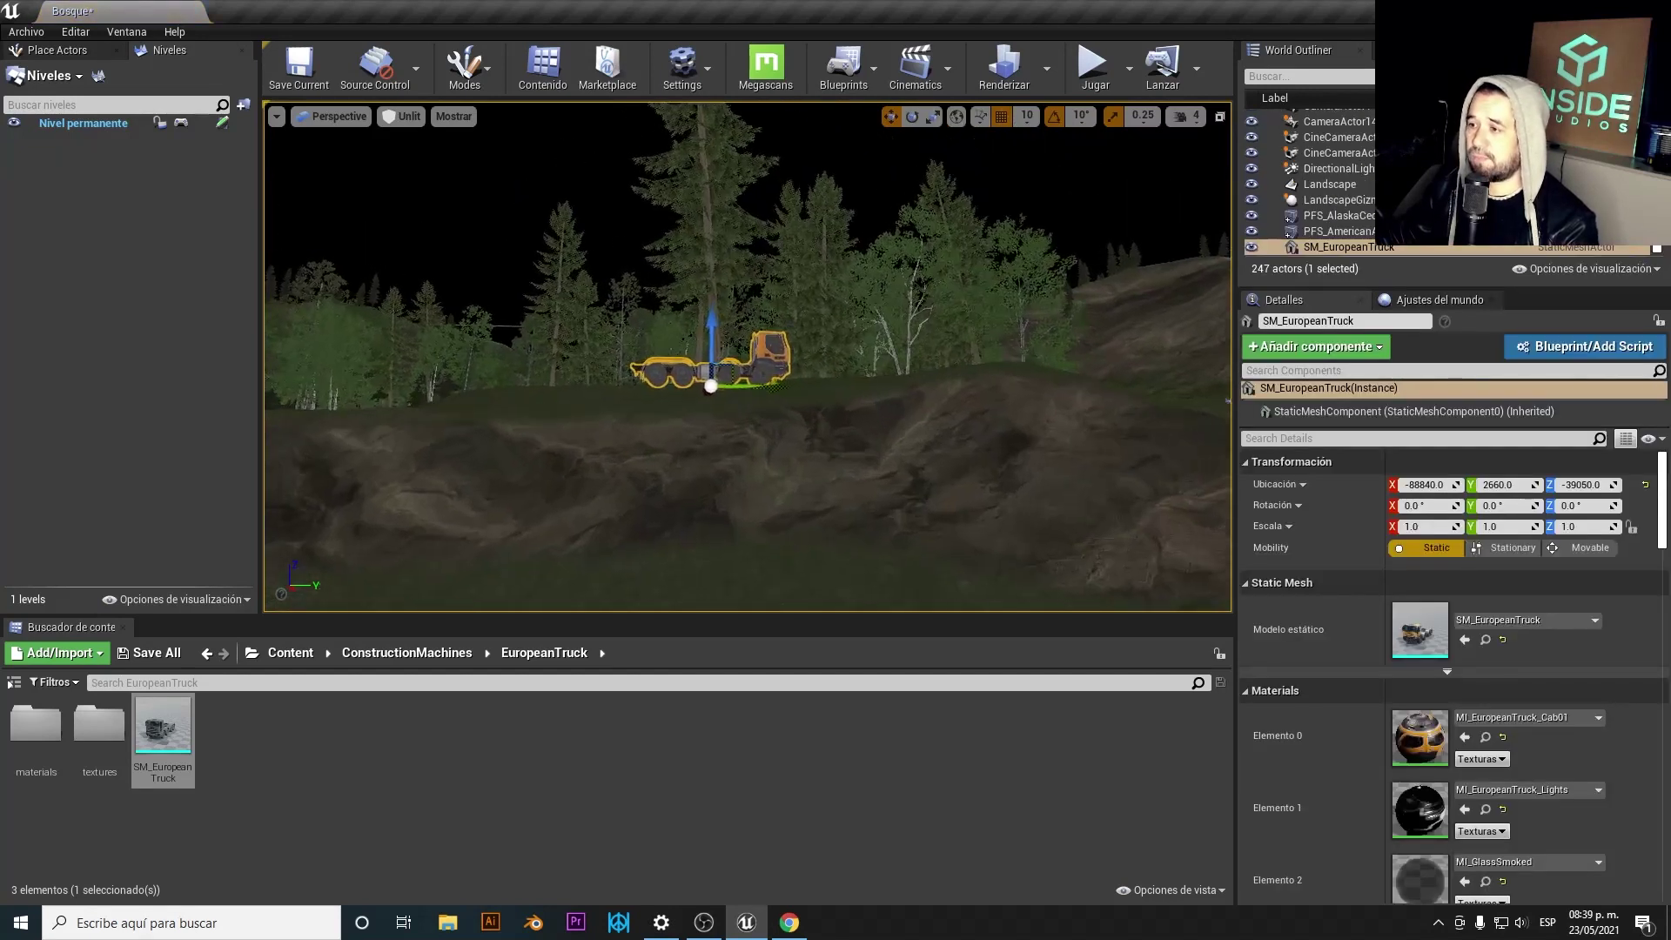
alt+drag(376, 433, 376, 433)
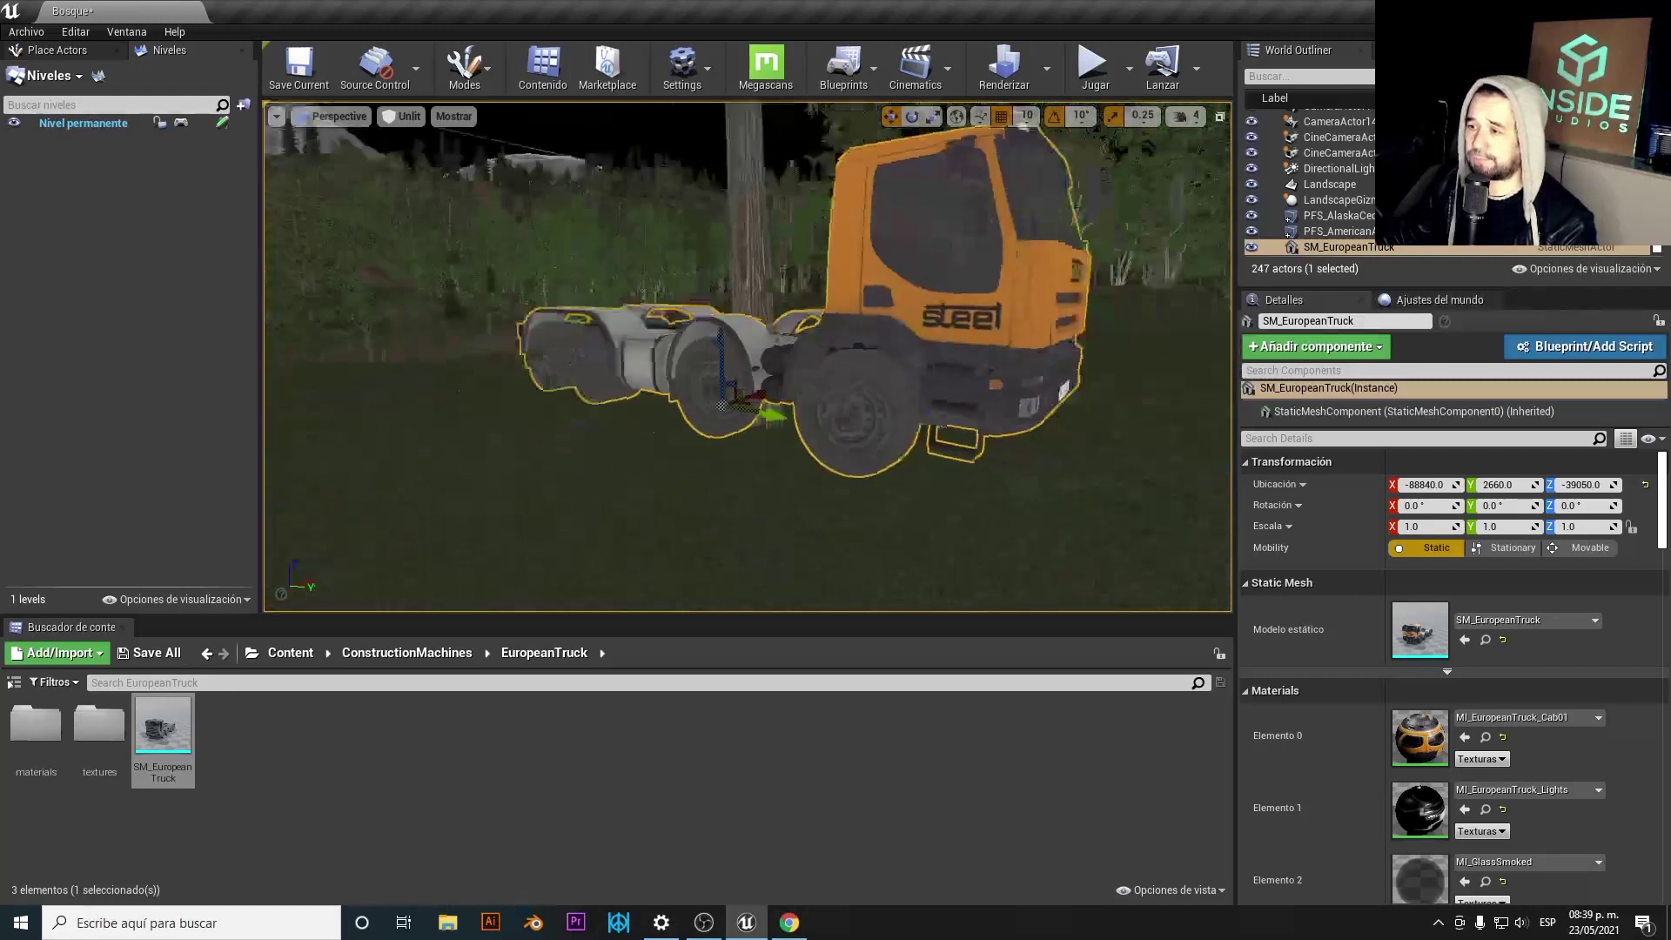
mouse_move(818, 499)
alt+mouse_down()
mouse_move(374, 513)
mouse_move(901, 445)
mouse_move(988, 260)
alt+mouse_up()
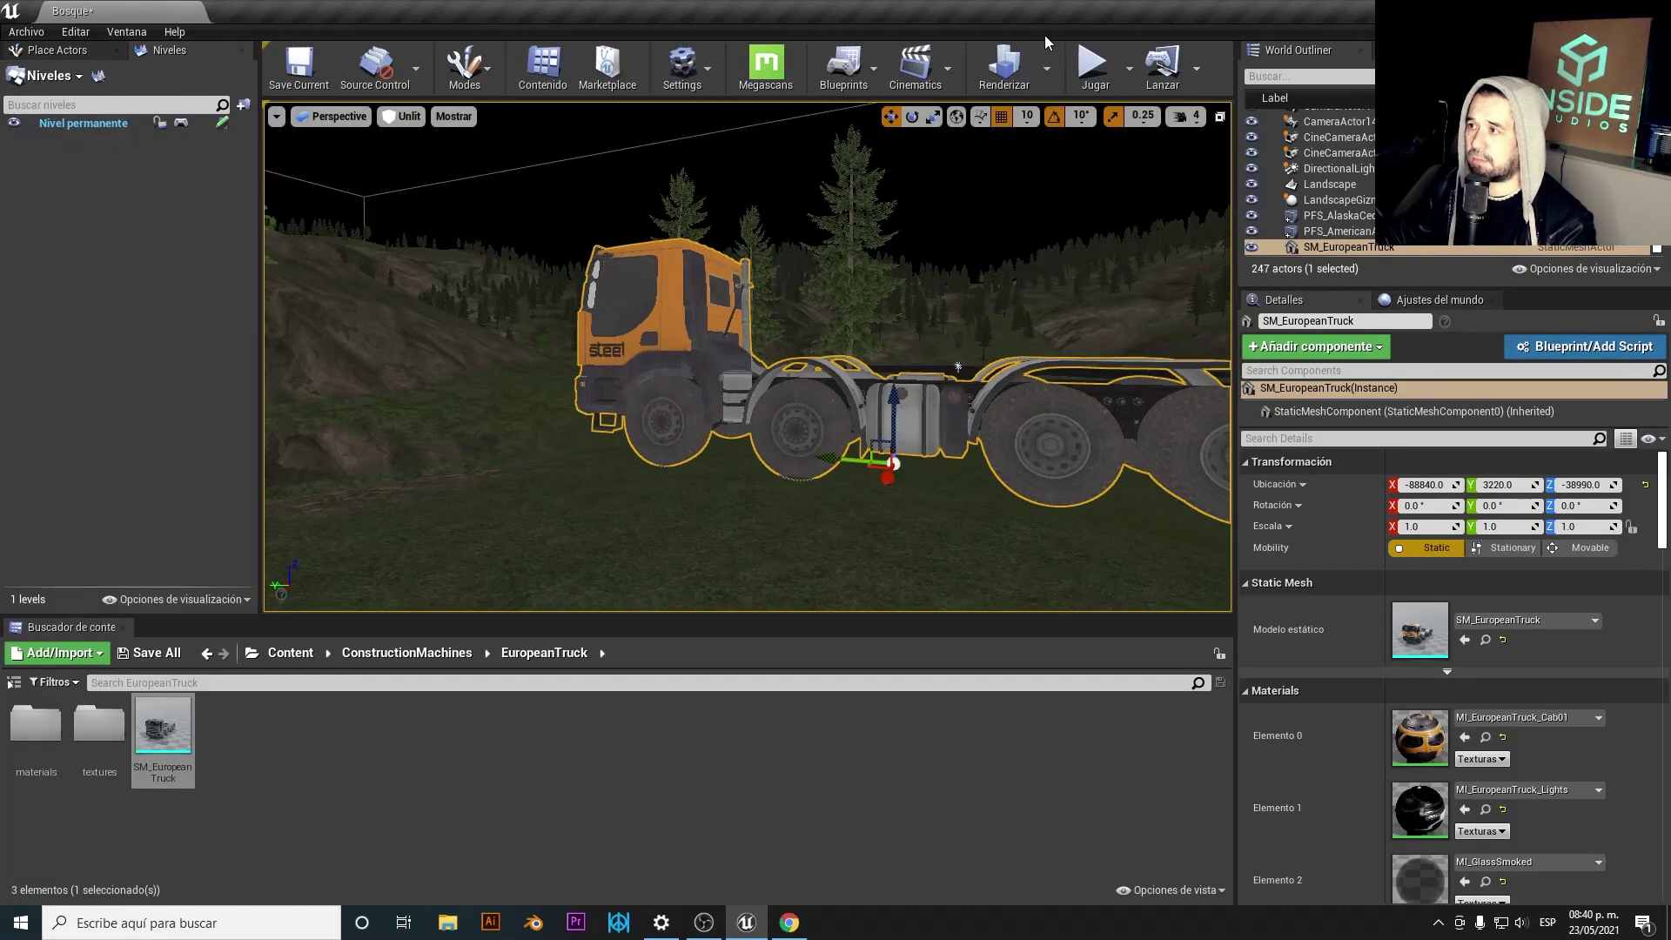
- Test-play the level, walk up to the truck, then stop playing
key(alt+p)
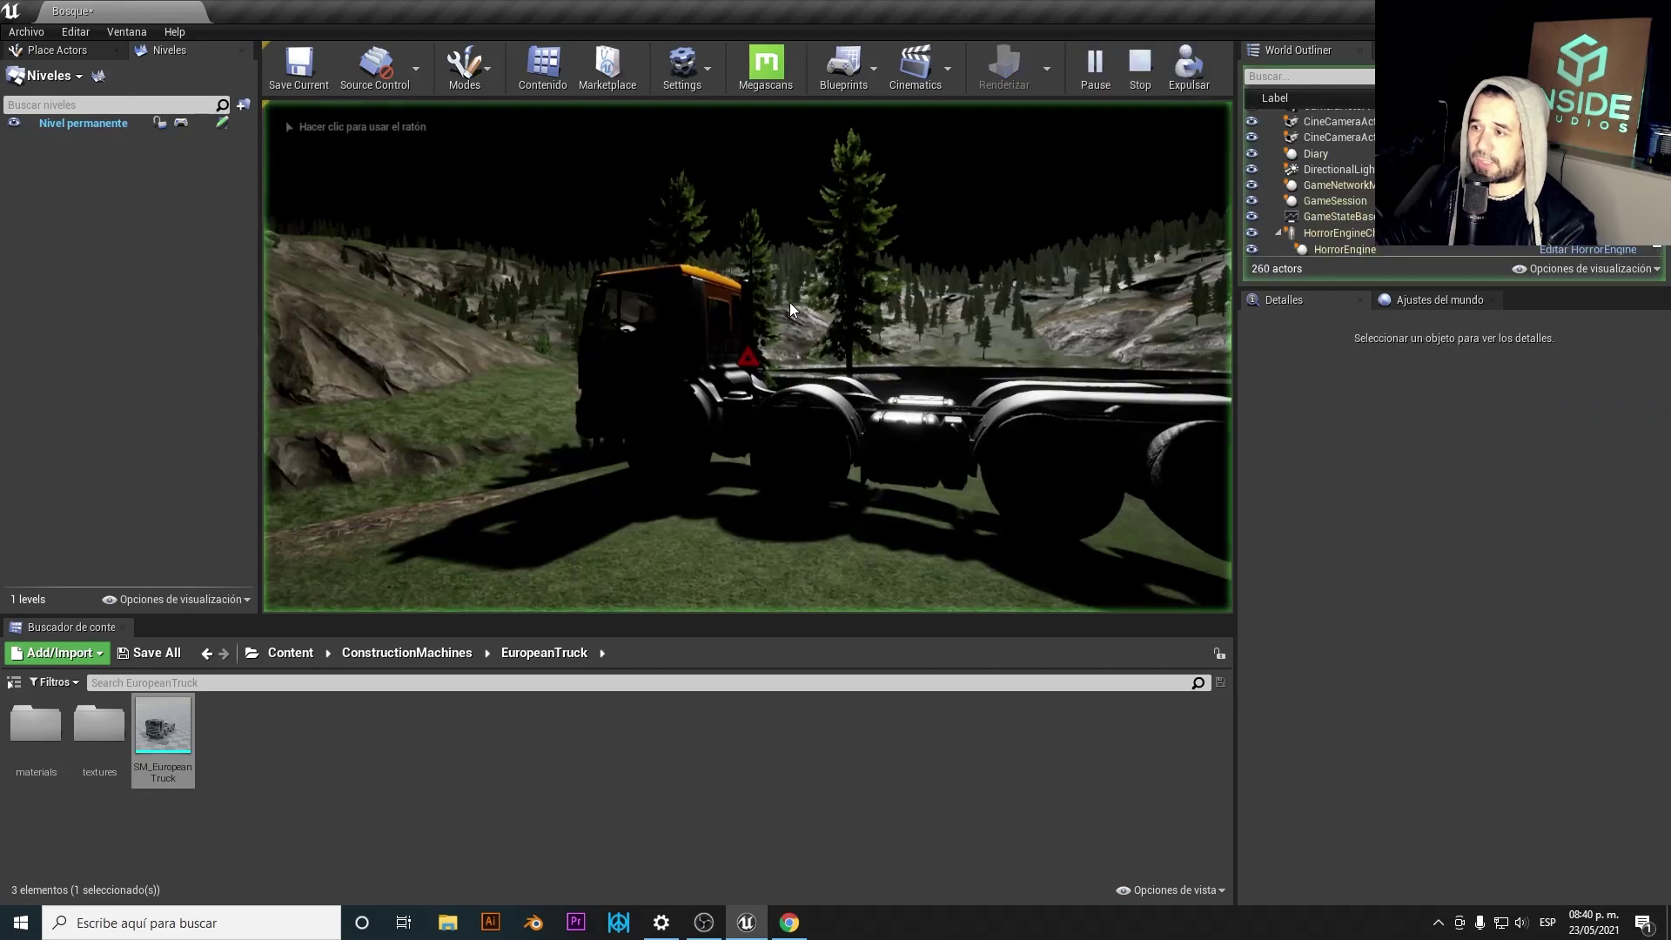
key(w)
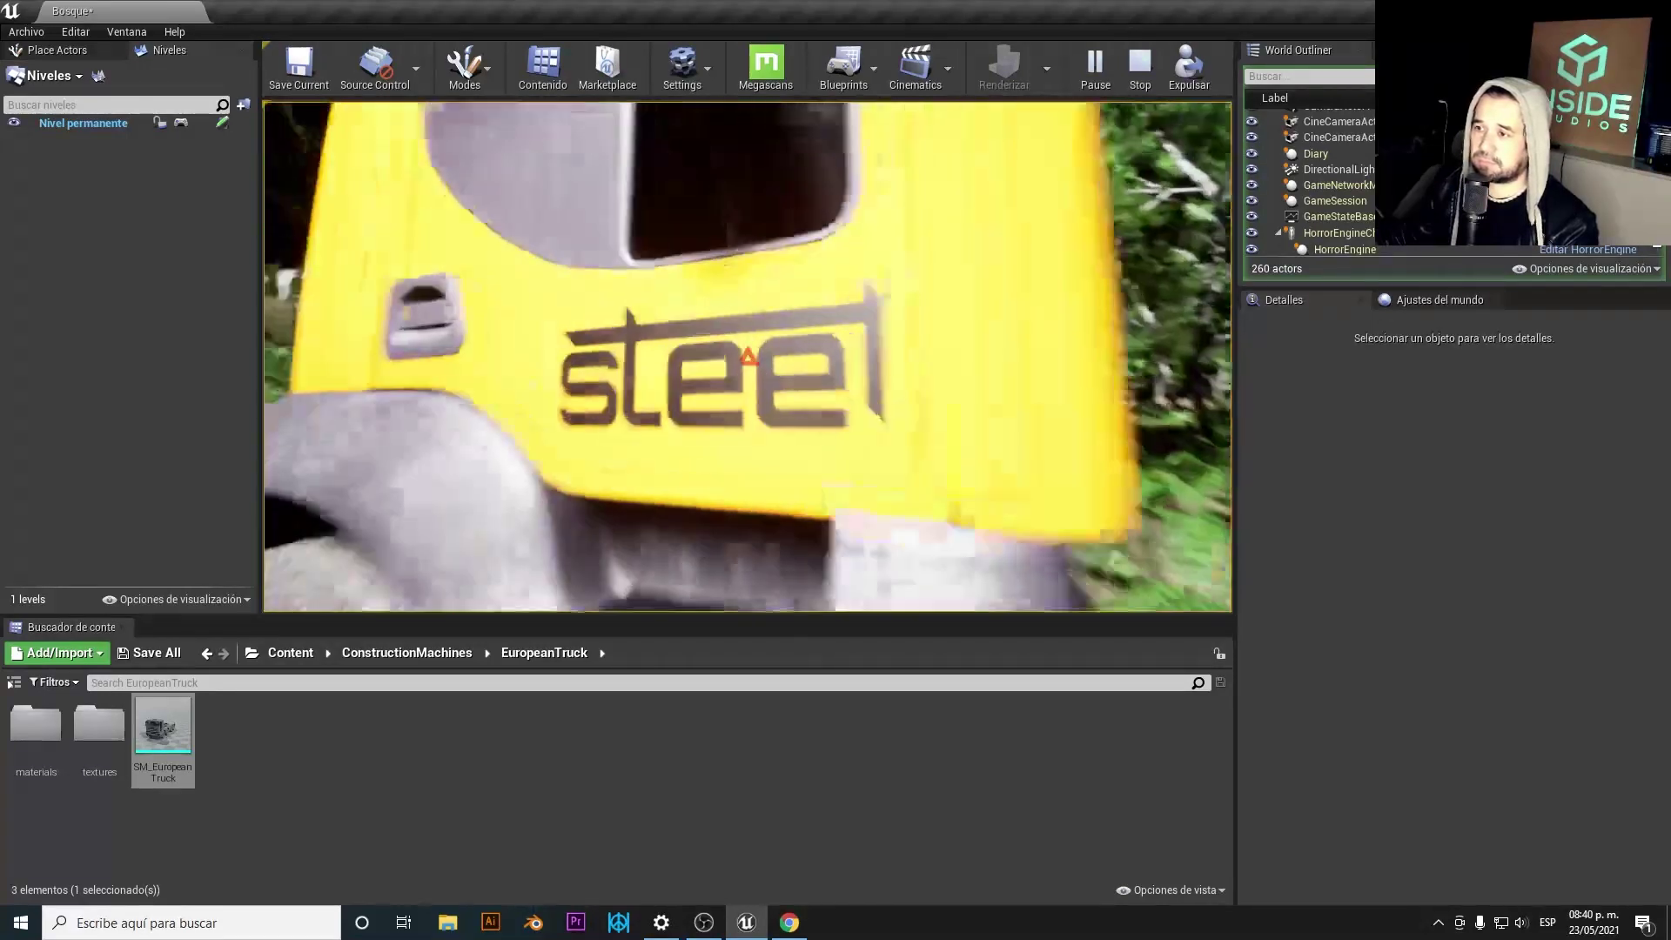
key(Escape)
- Raise the truck slightly along Z, then delete it from the persistent level
mouse_move(561, 341)
right_down()
mouse_move(522, 374)
mouse_move(564, 350)
mouse_move(697, 343)
mouse_move(754, 311)
right_up()
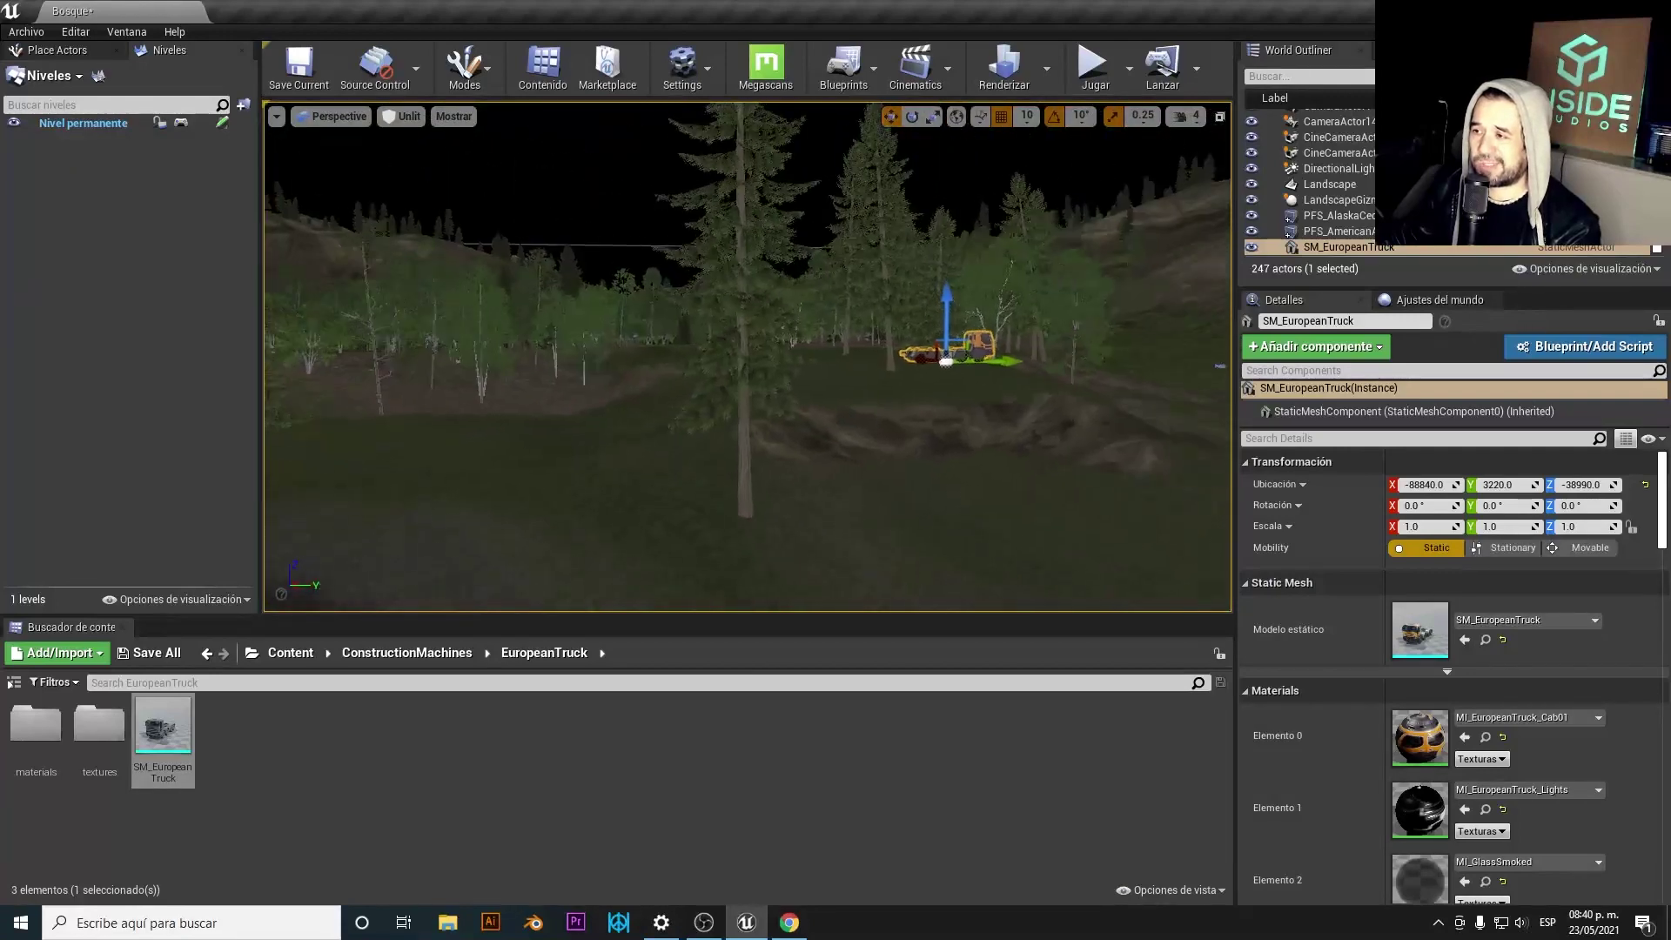
right_drag(754, 310, 748, 348)
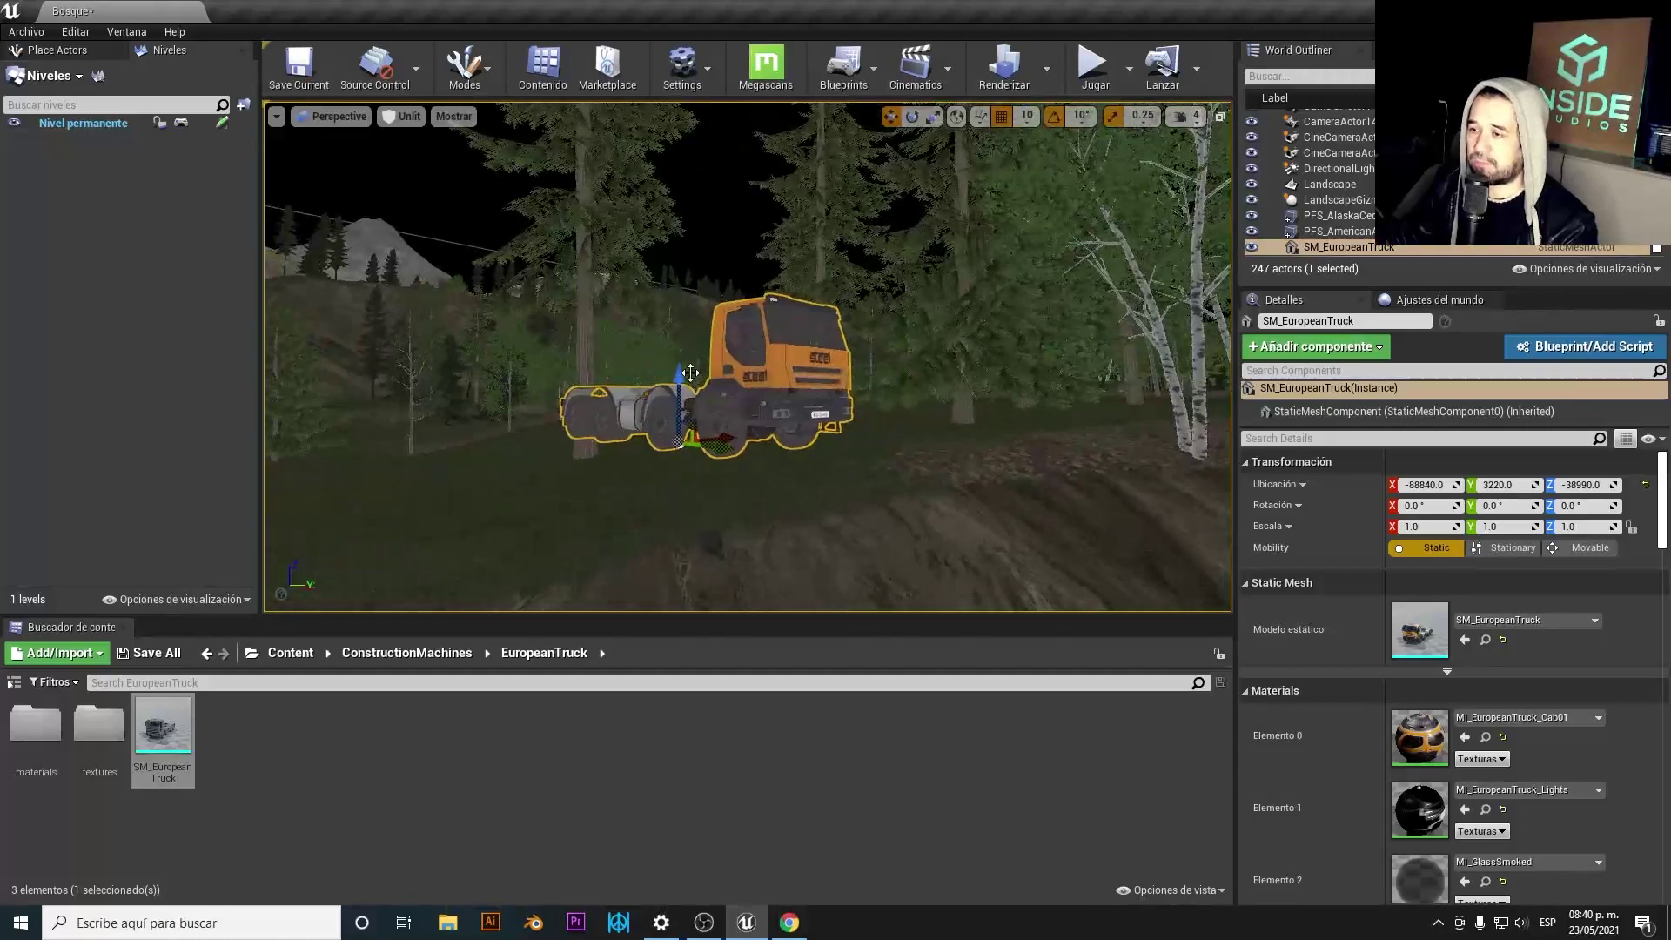
drag(680, 394, 664, 374)
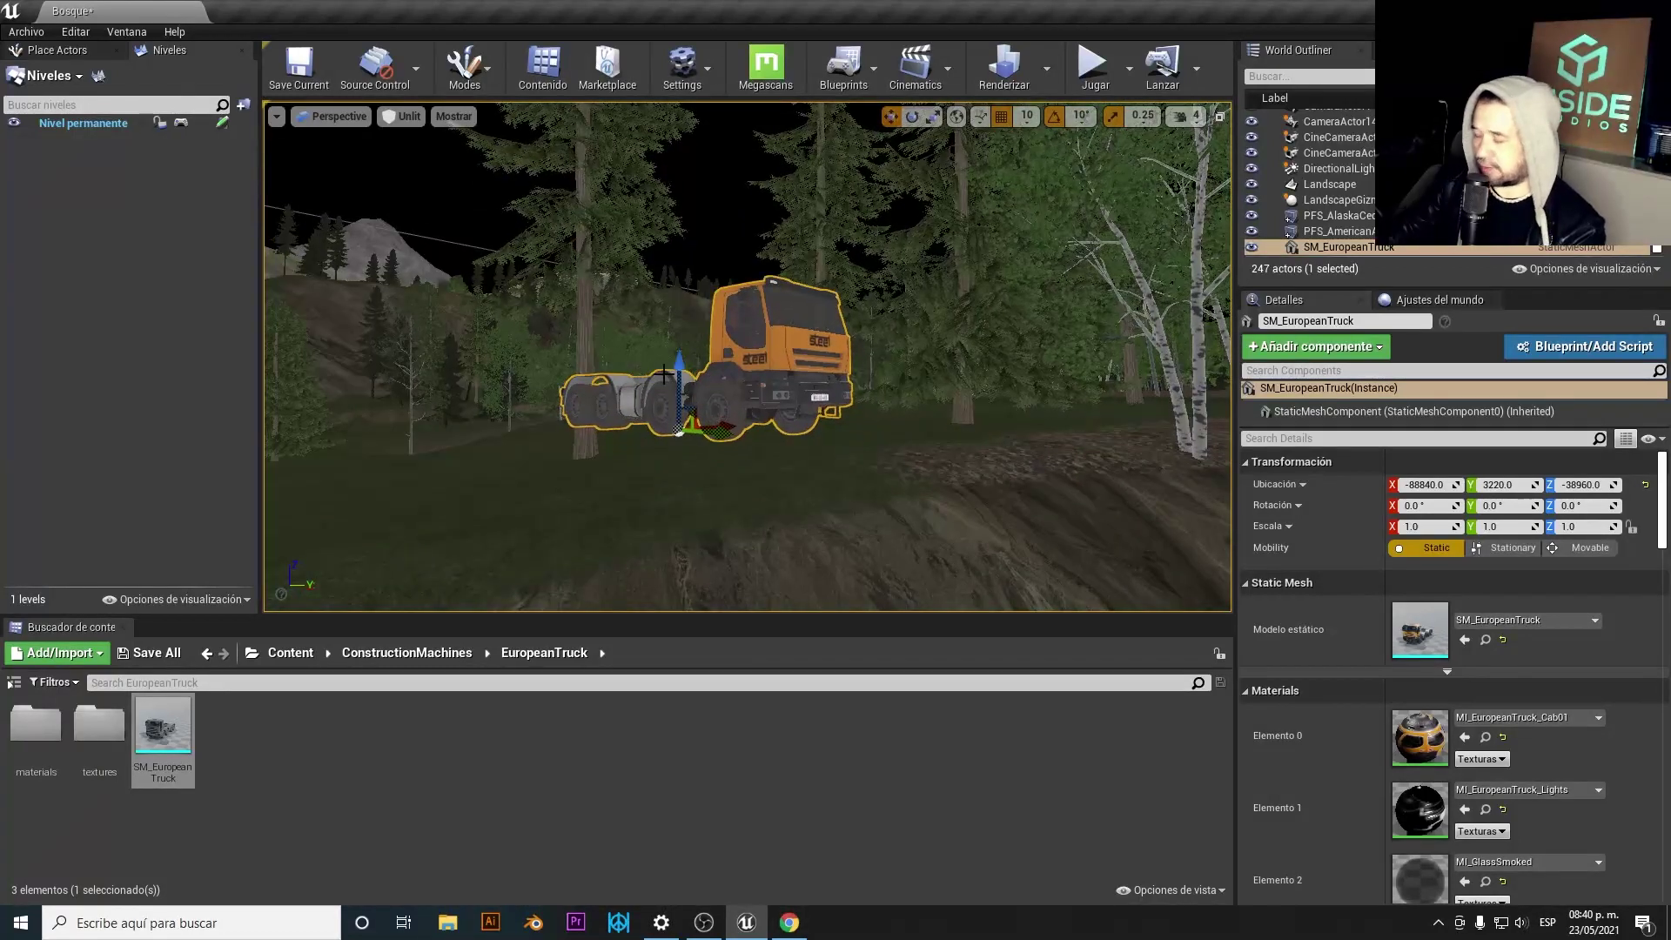
key(Delete)
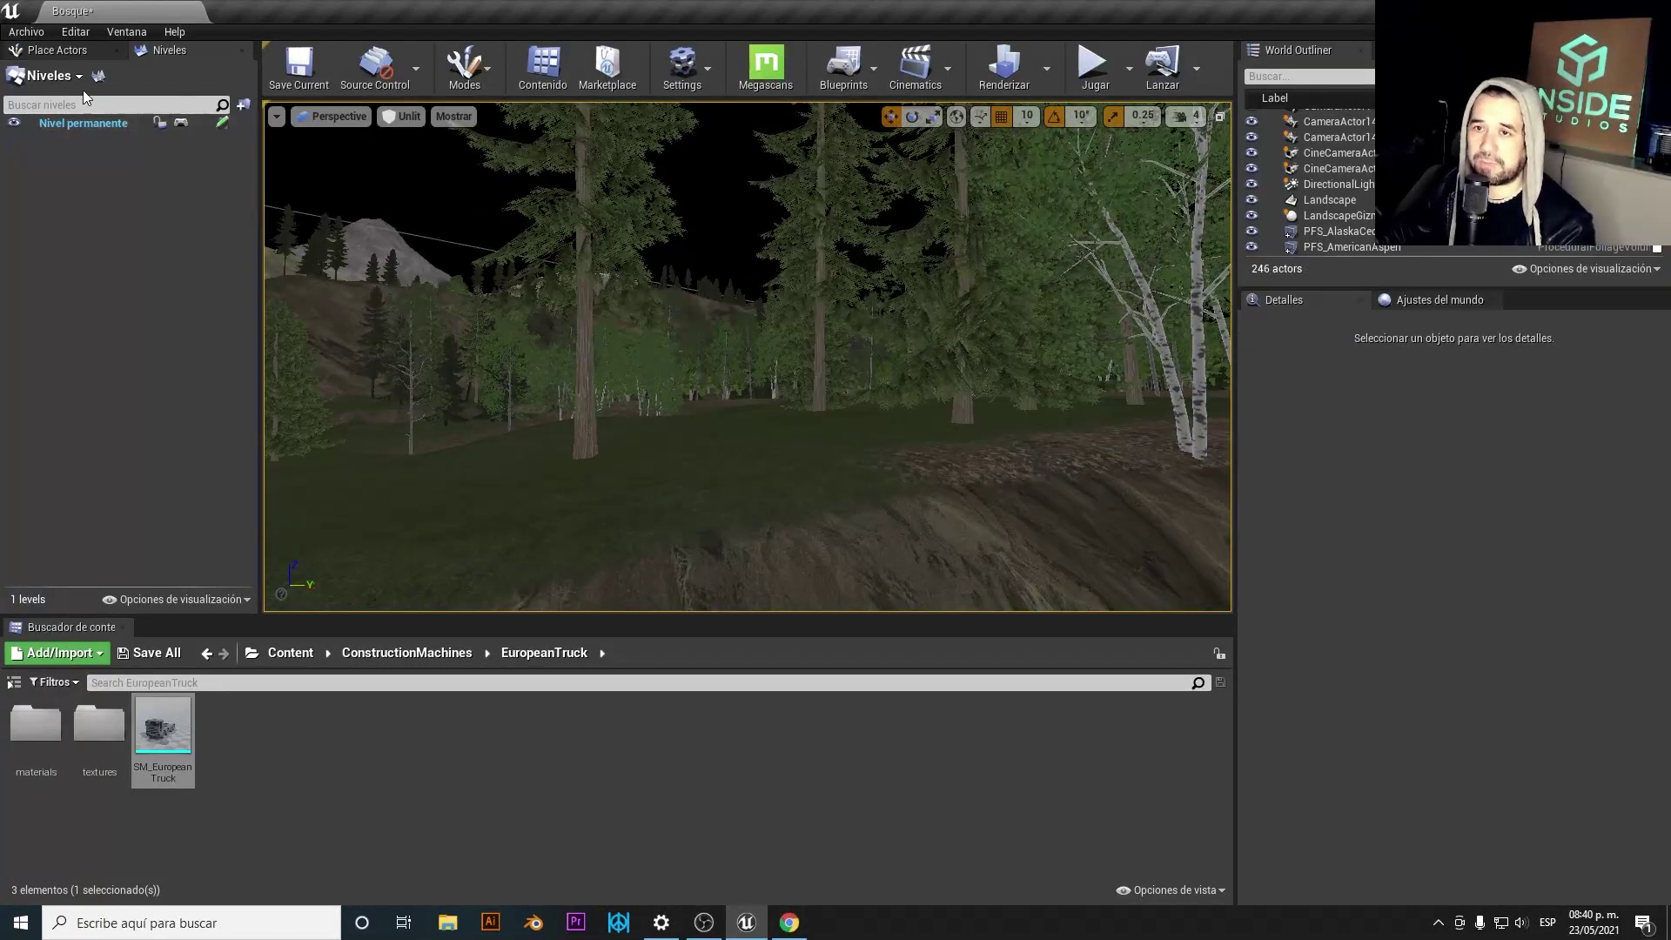
click(80, 78)
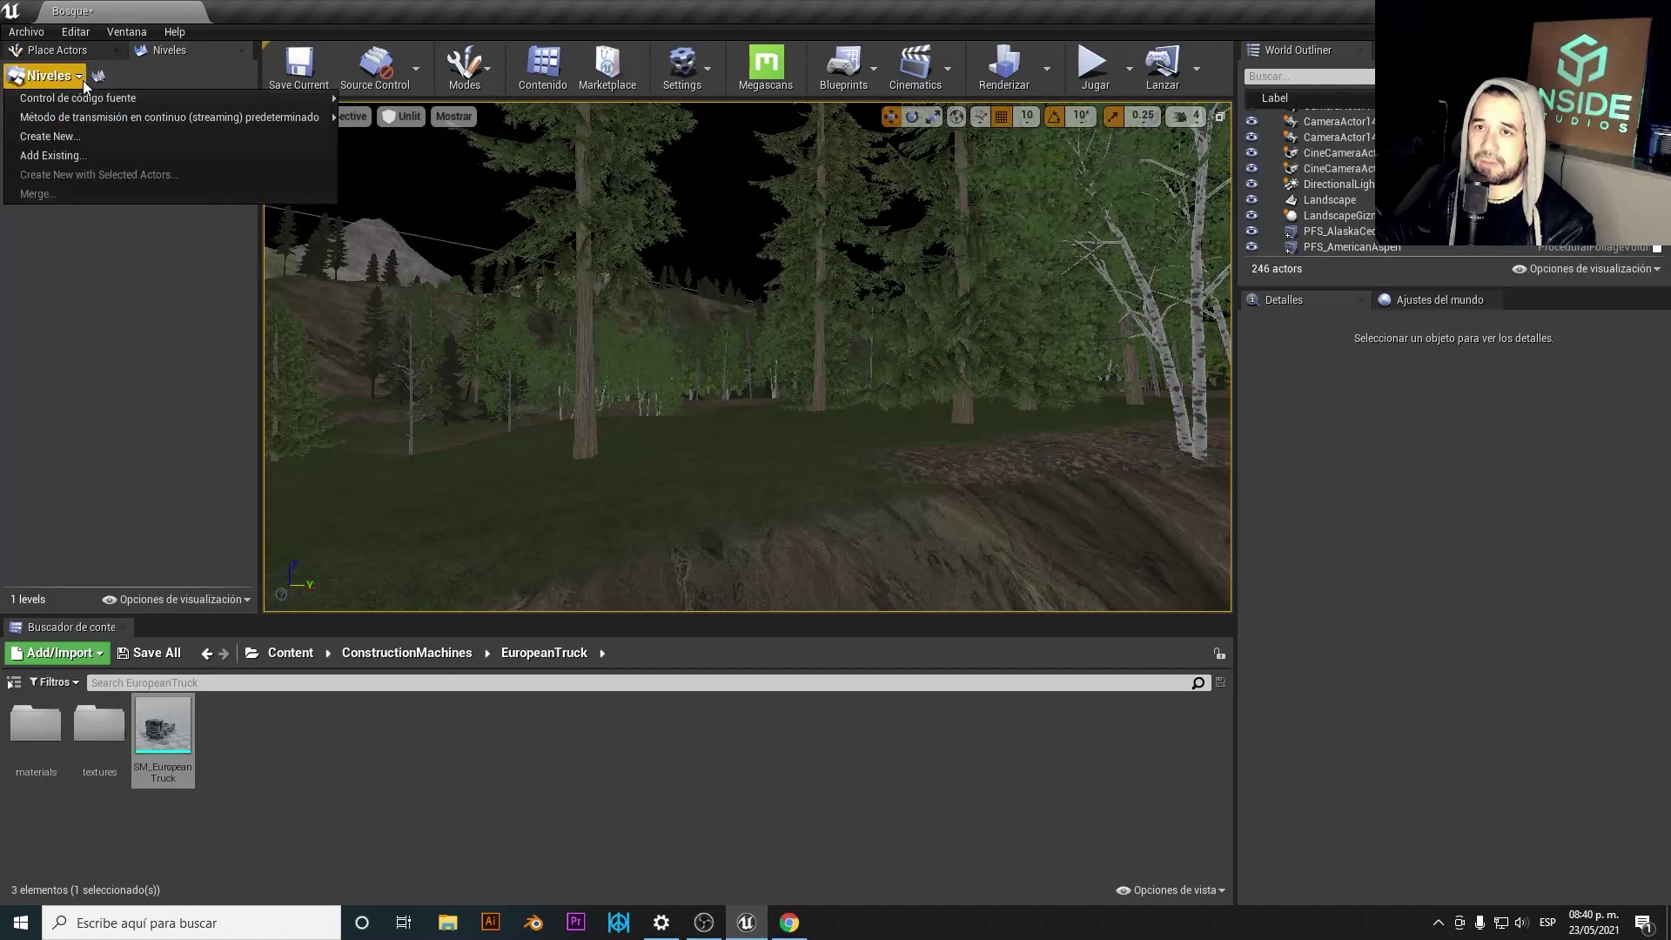
- Create an empty level and save it as Bos_sub1 in FoliagePackV1/Maps
click(69, 139)
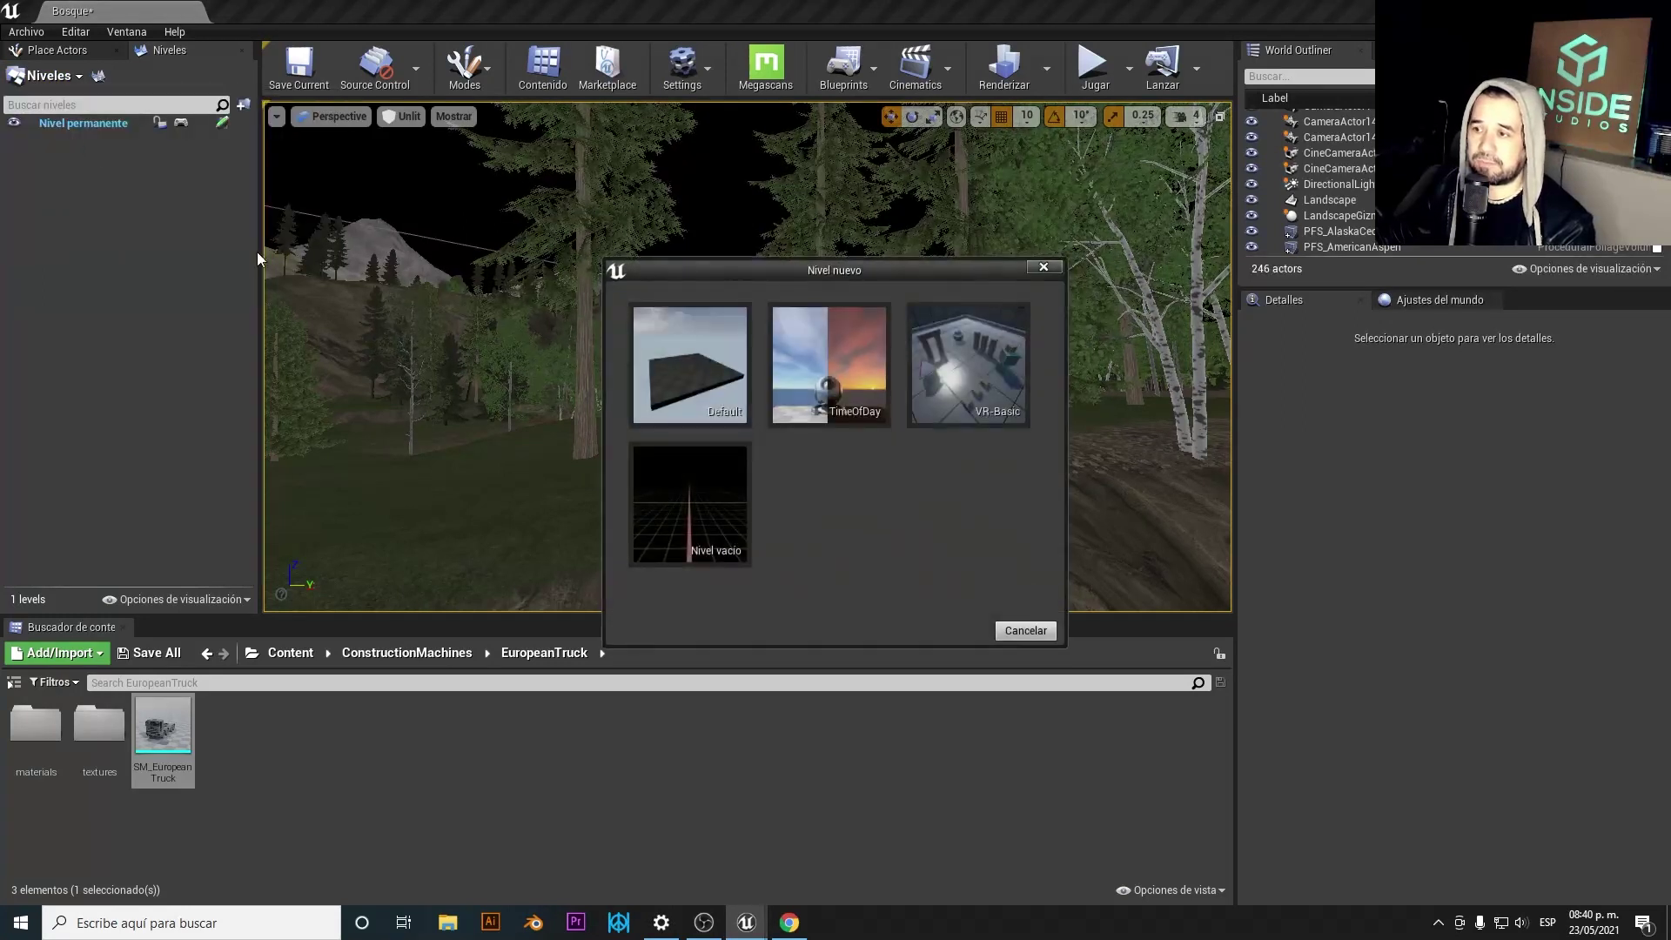
click(696, 519)
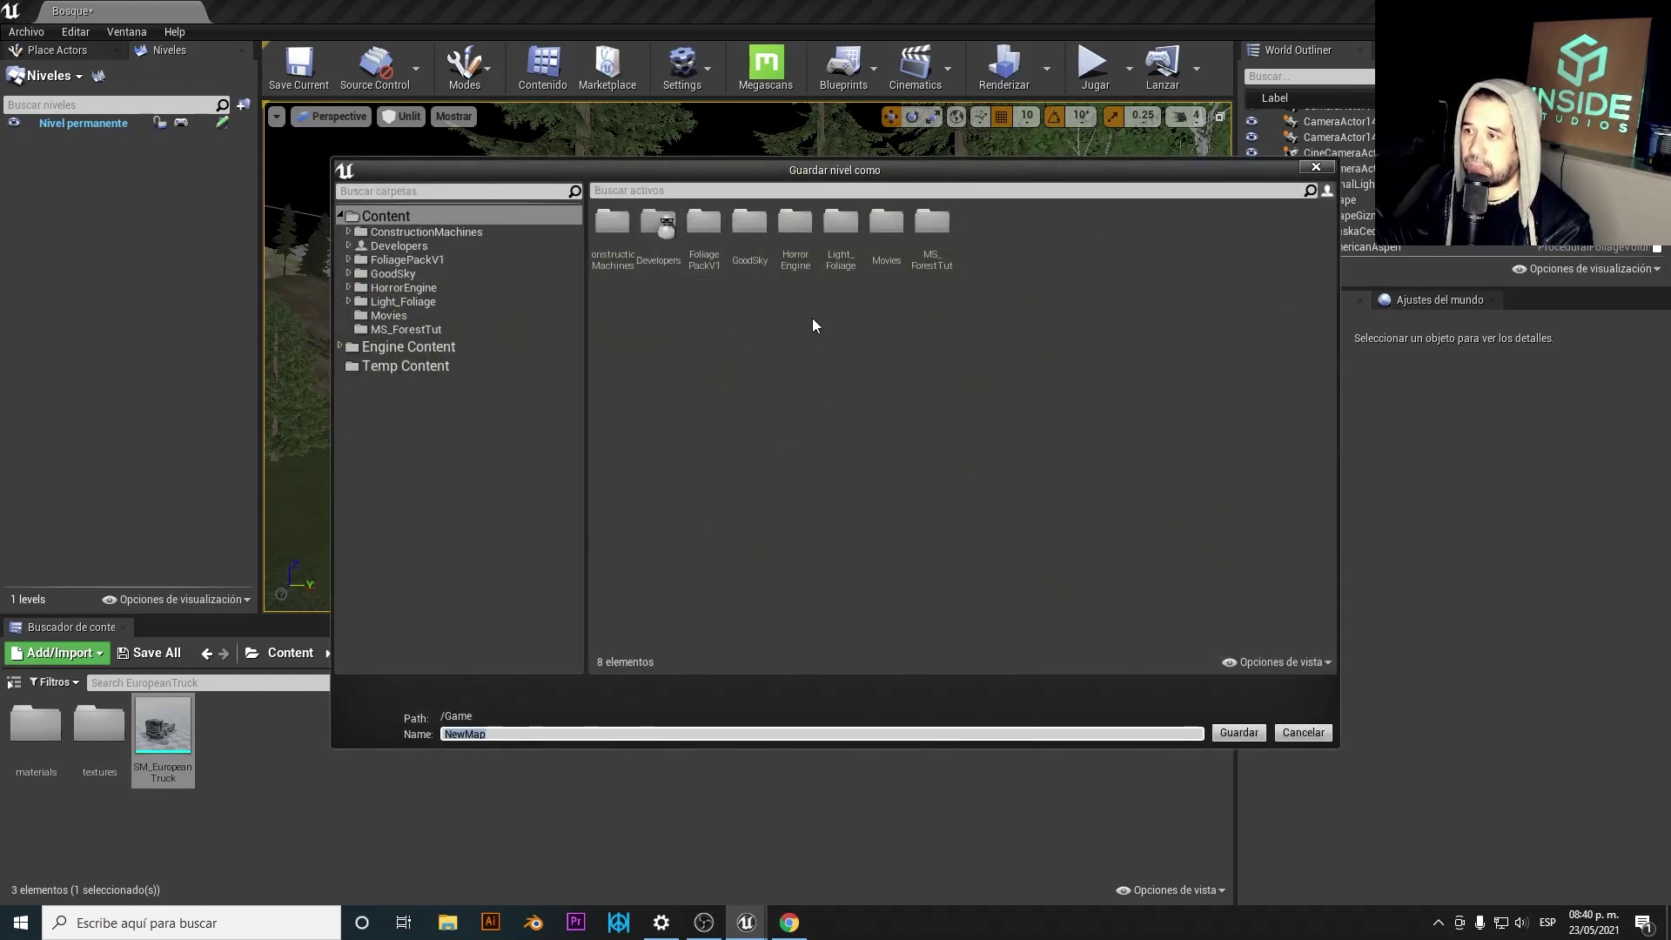
double_click(700, 228)
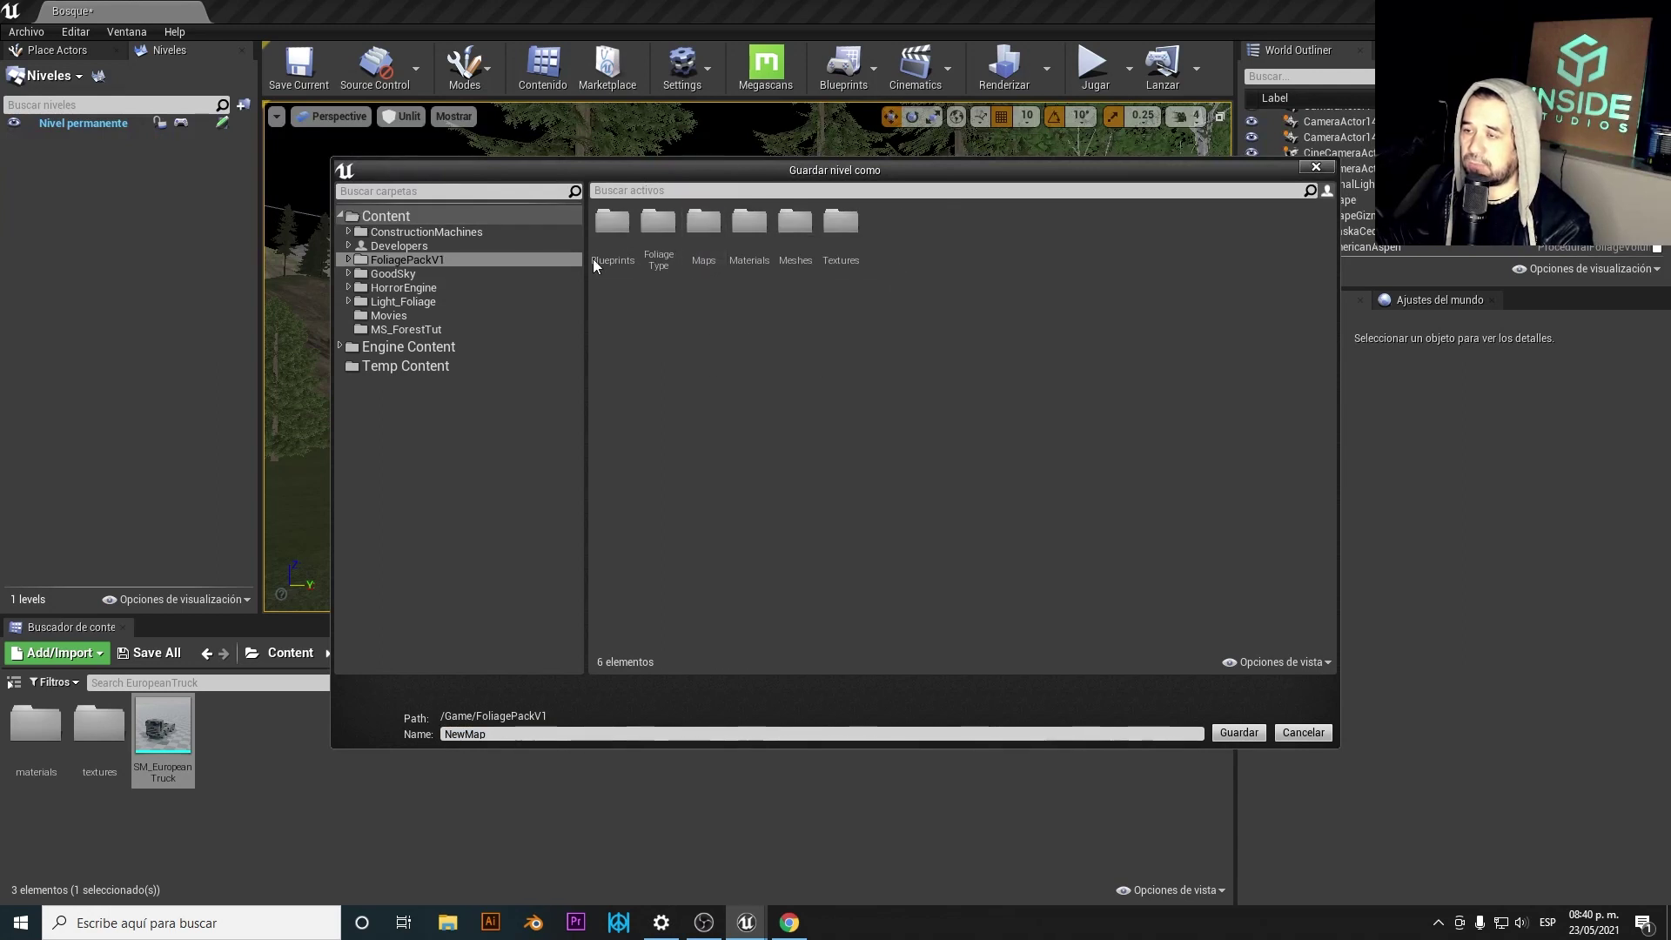
double_click(697, 231)
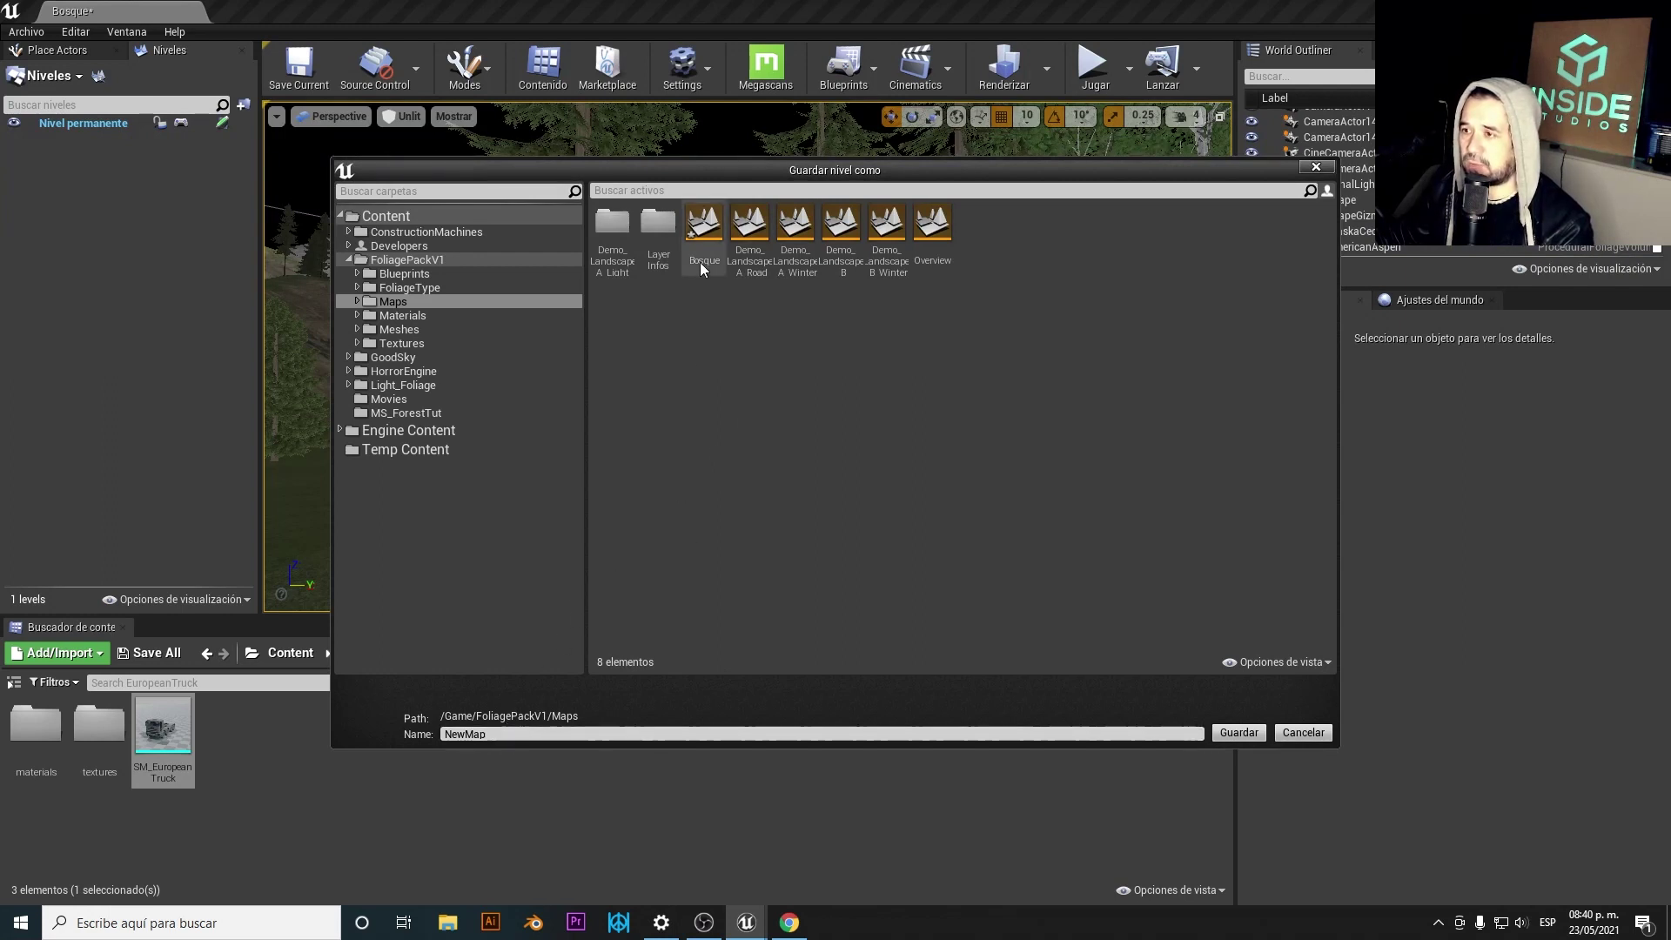
click(719, 219)
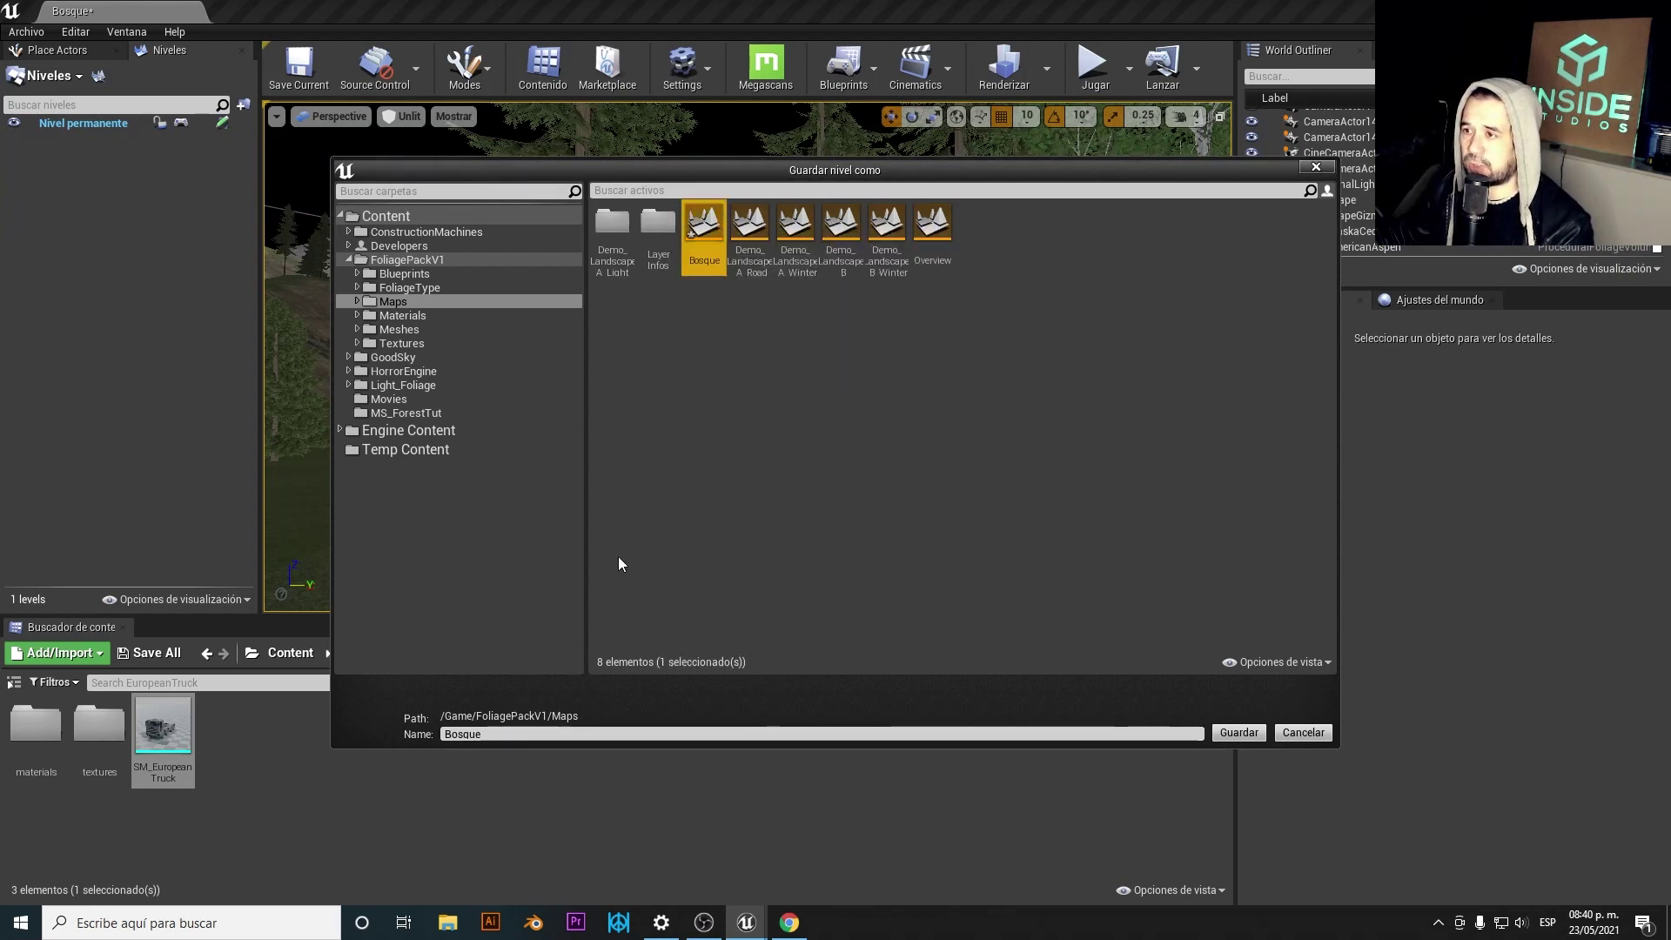
click(506, 736)
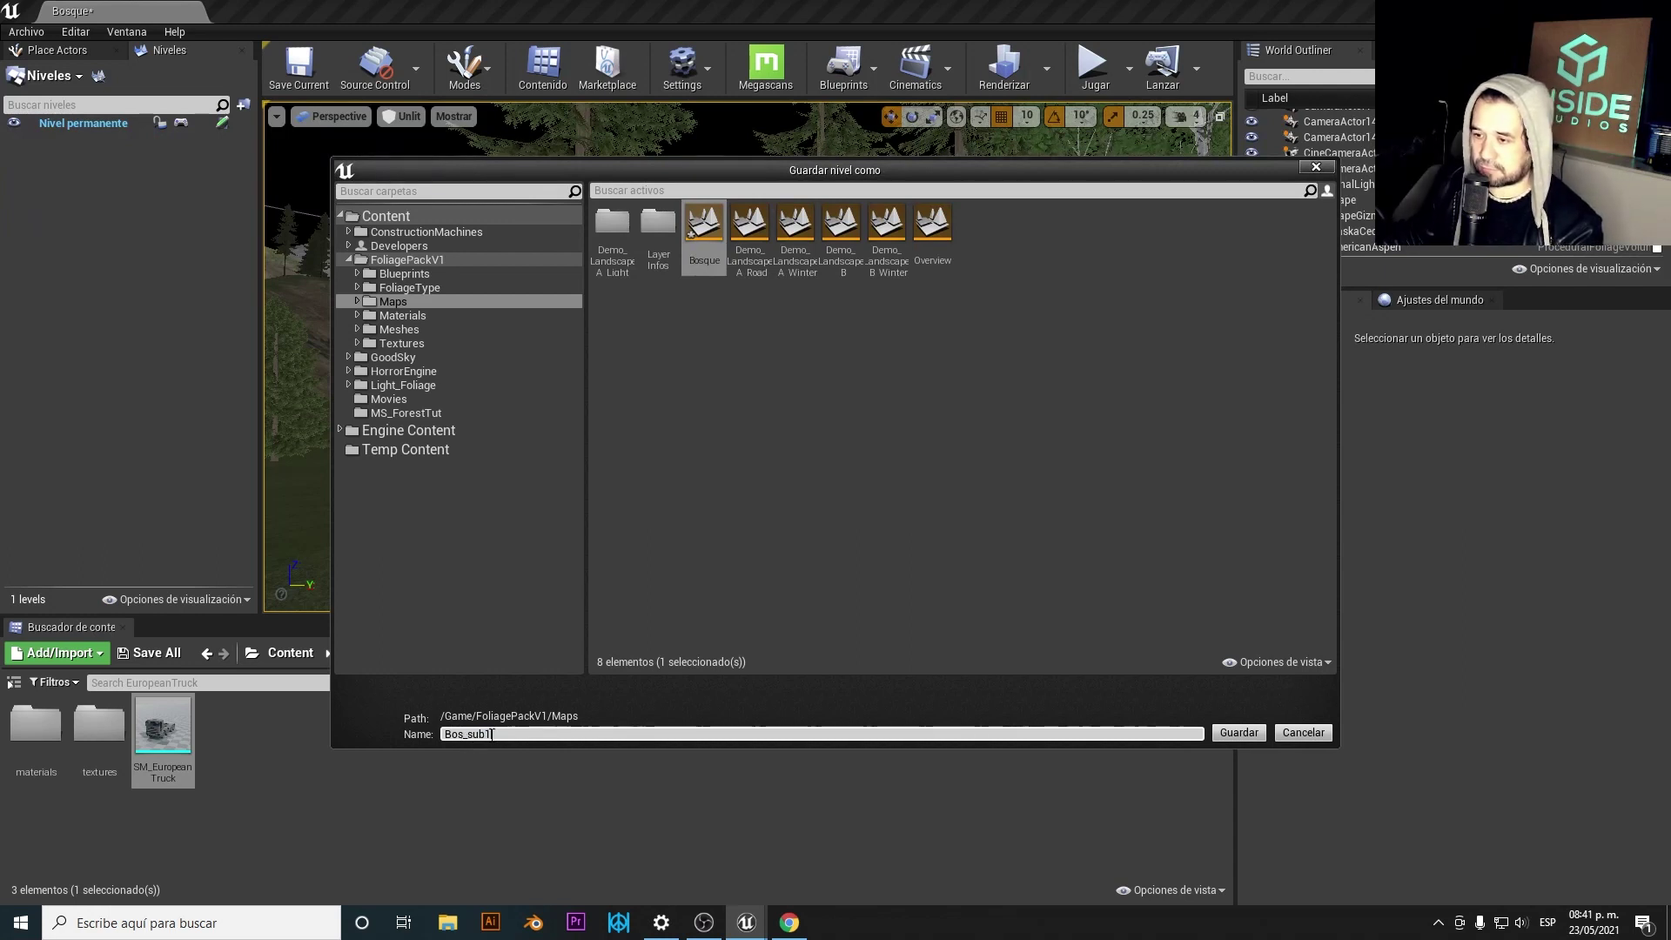
click(1237, 737)
right_drag(669, 512, 233, 359)
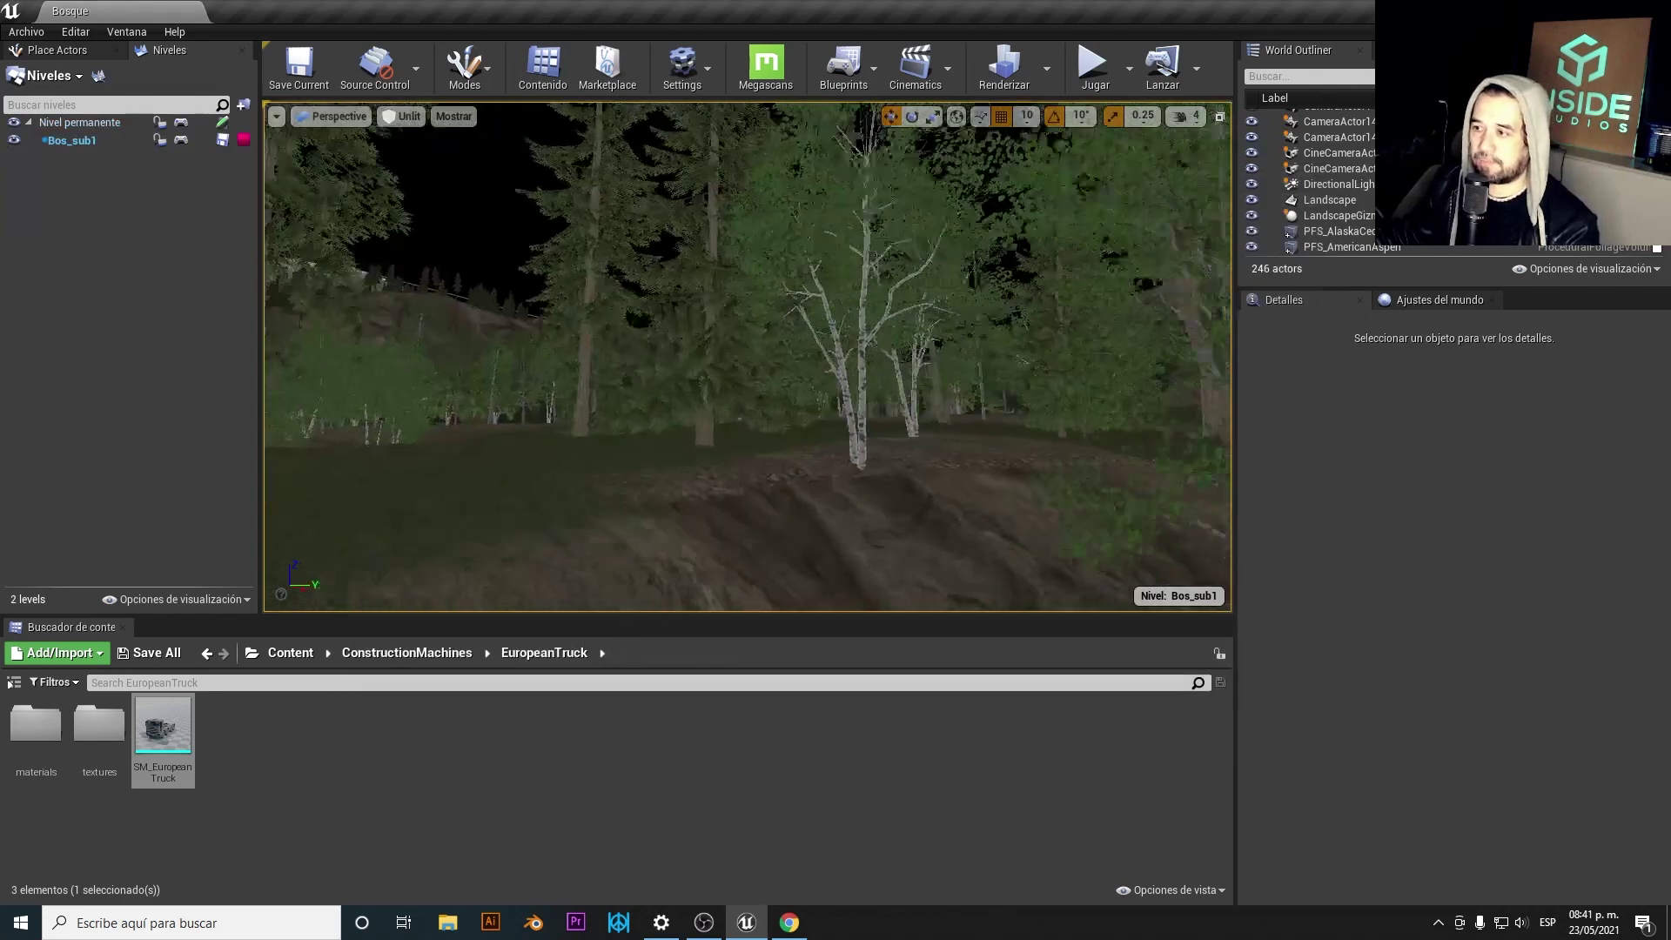
- Select Bos_sub1 and keep it as the current level
click(90, 144)
click(1185, 598)
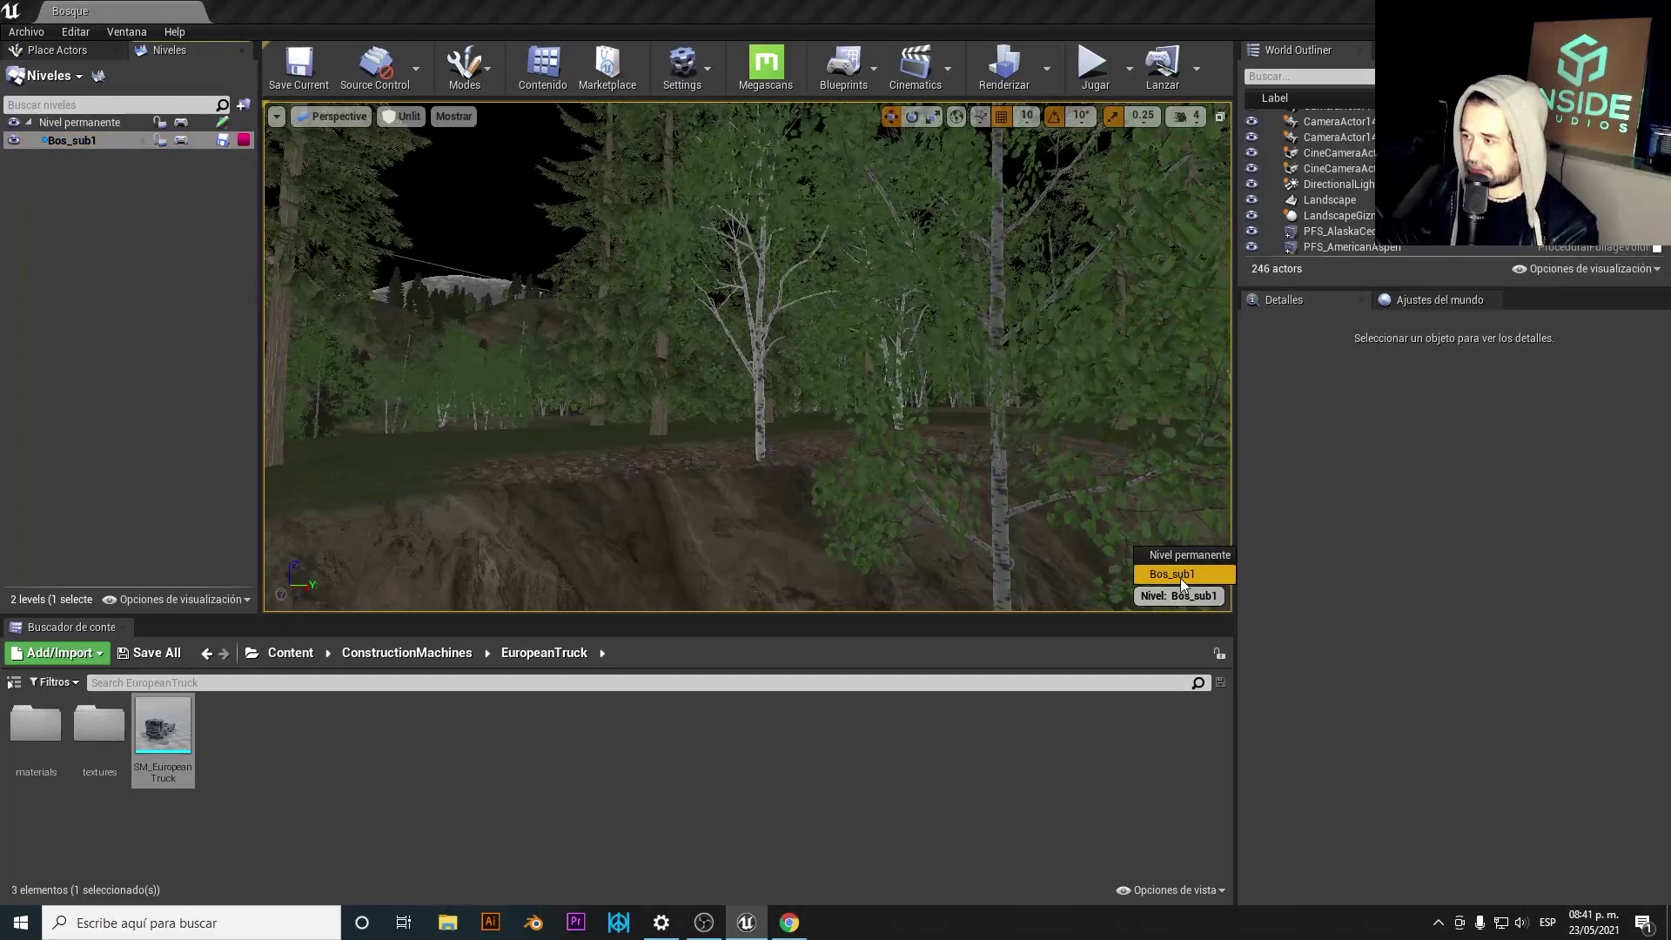
click(1180, 578)
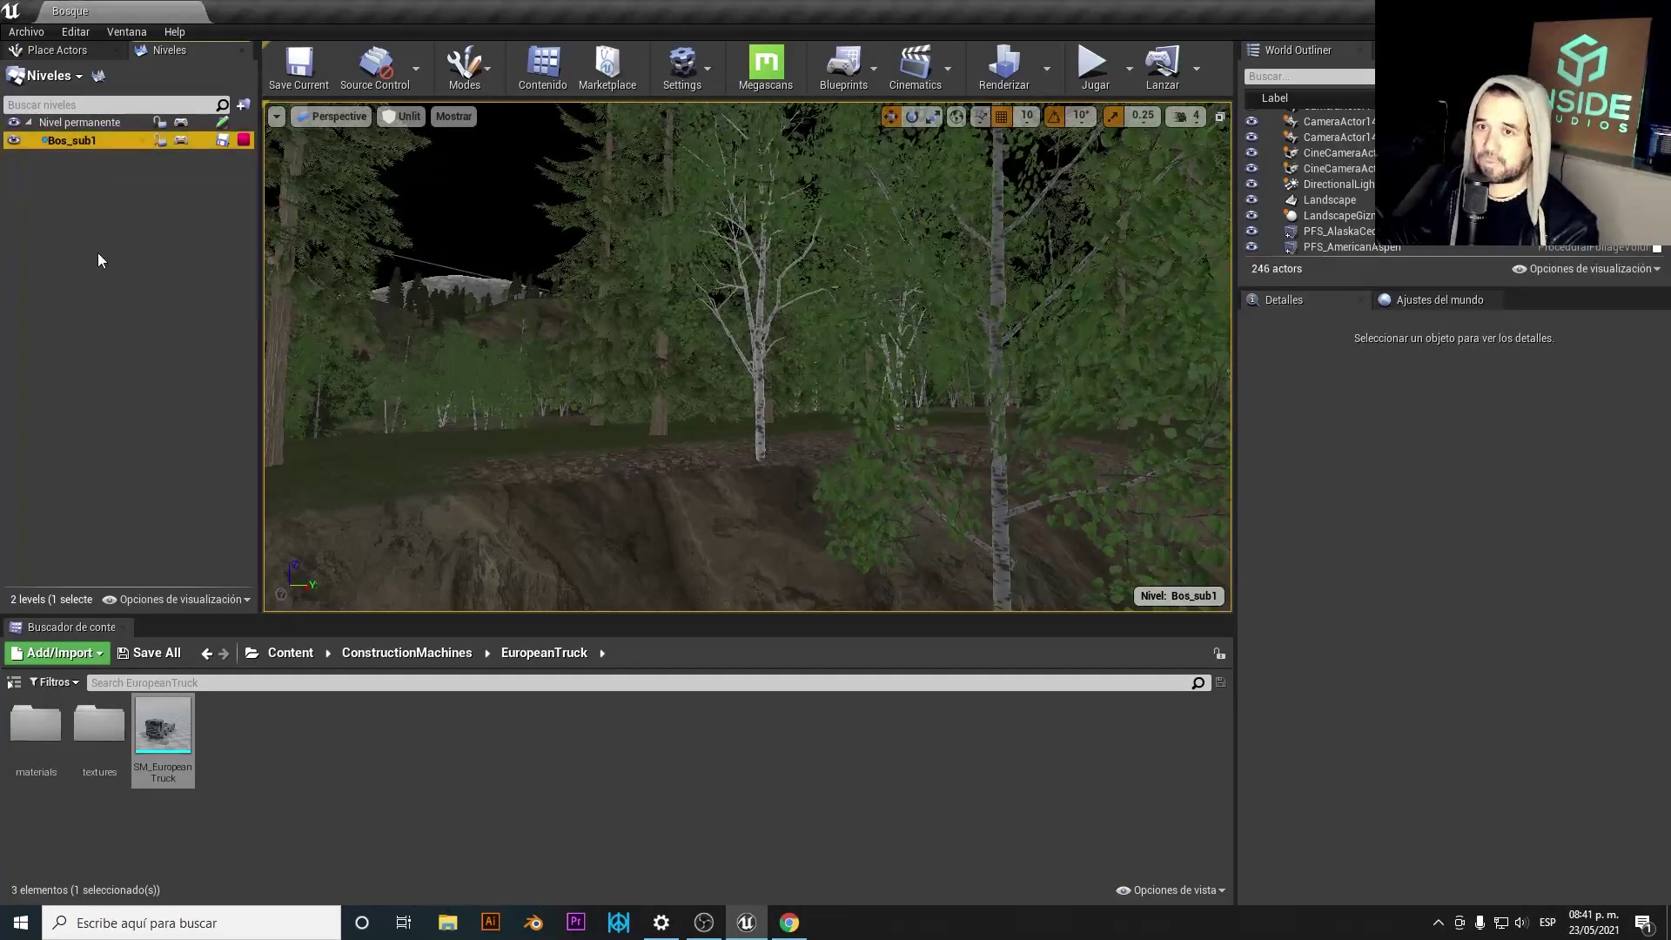
right_click(103, 141)
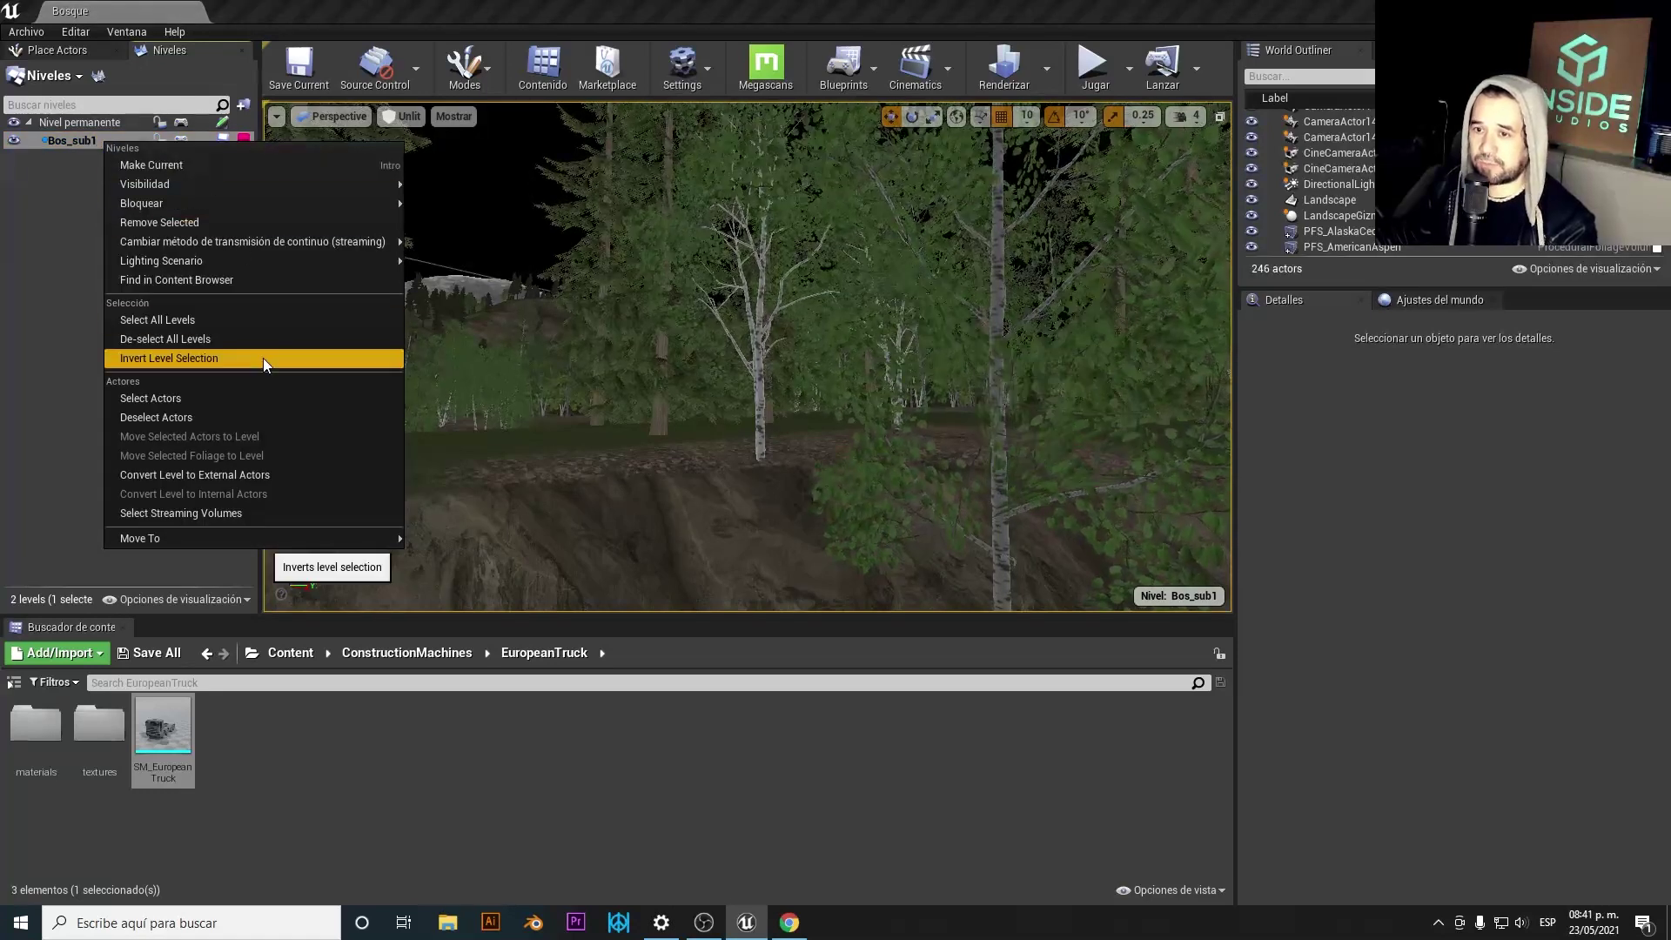
mouse_move(174, 260)
- Create another empty level and save it as Bos_sub2 in the Maps folder
click(54, 77)
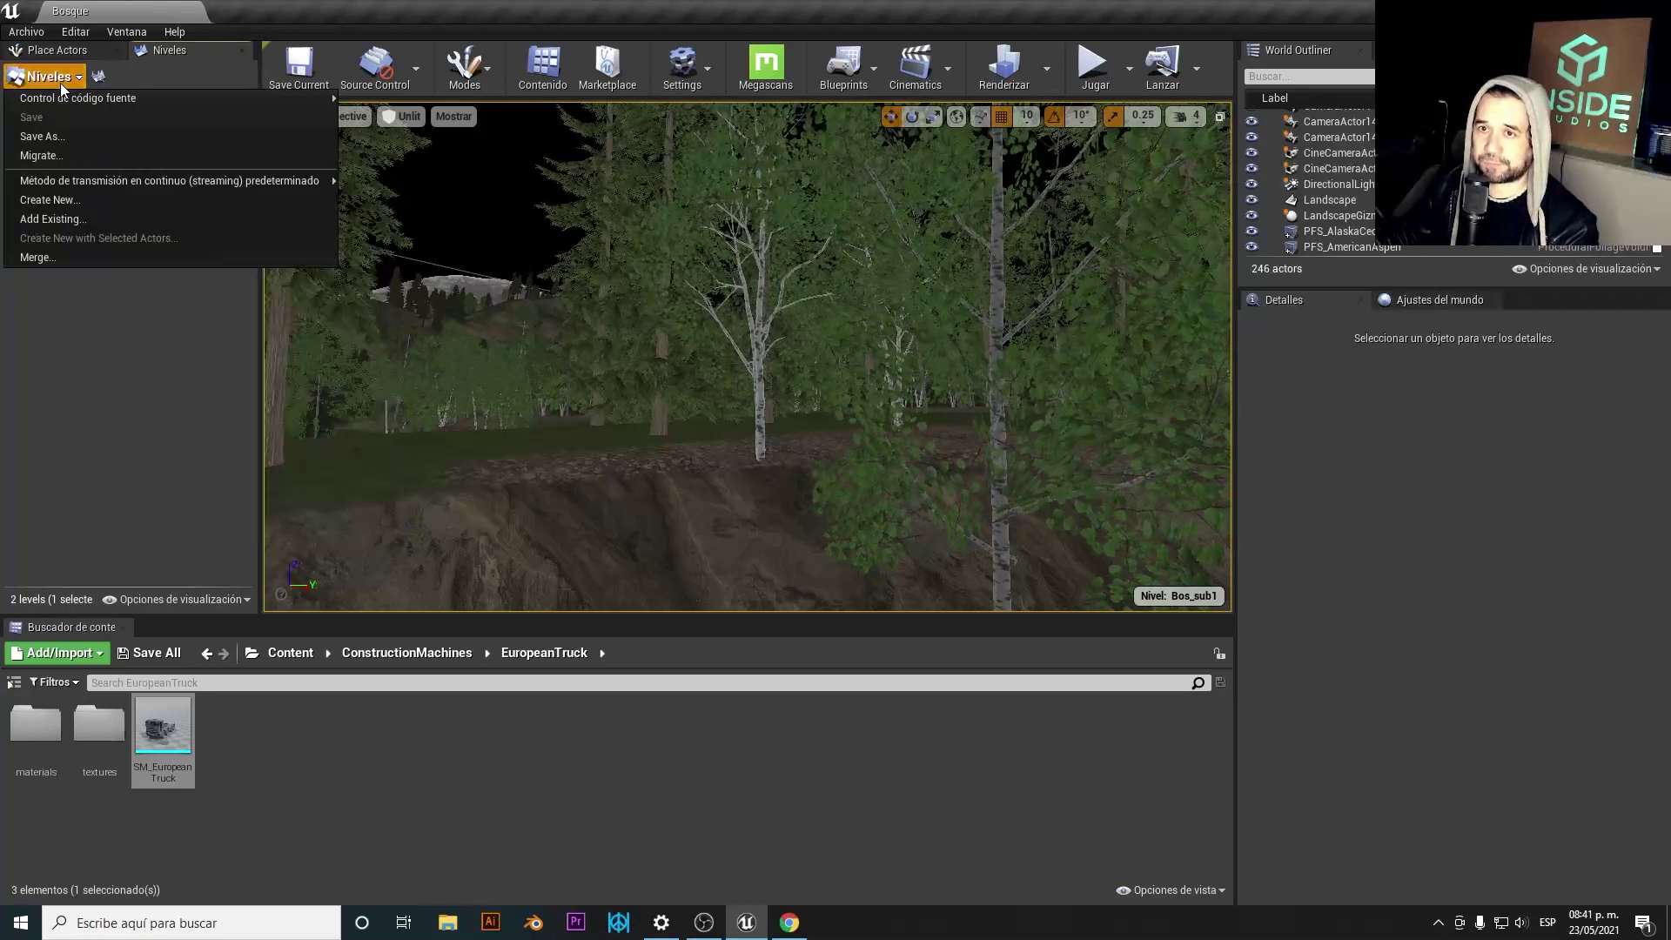
click(70, 208)
click(641, 518)
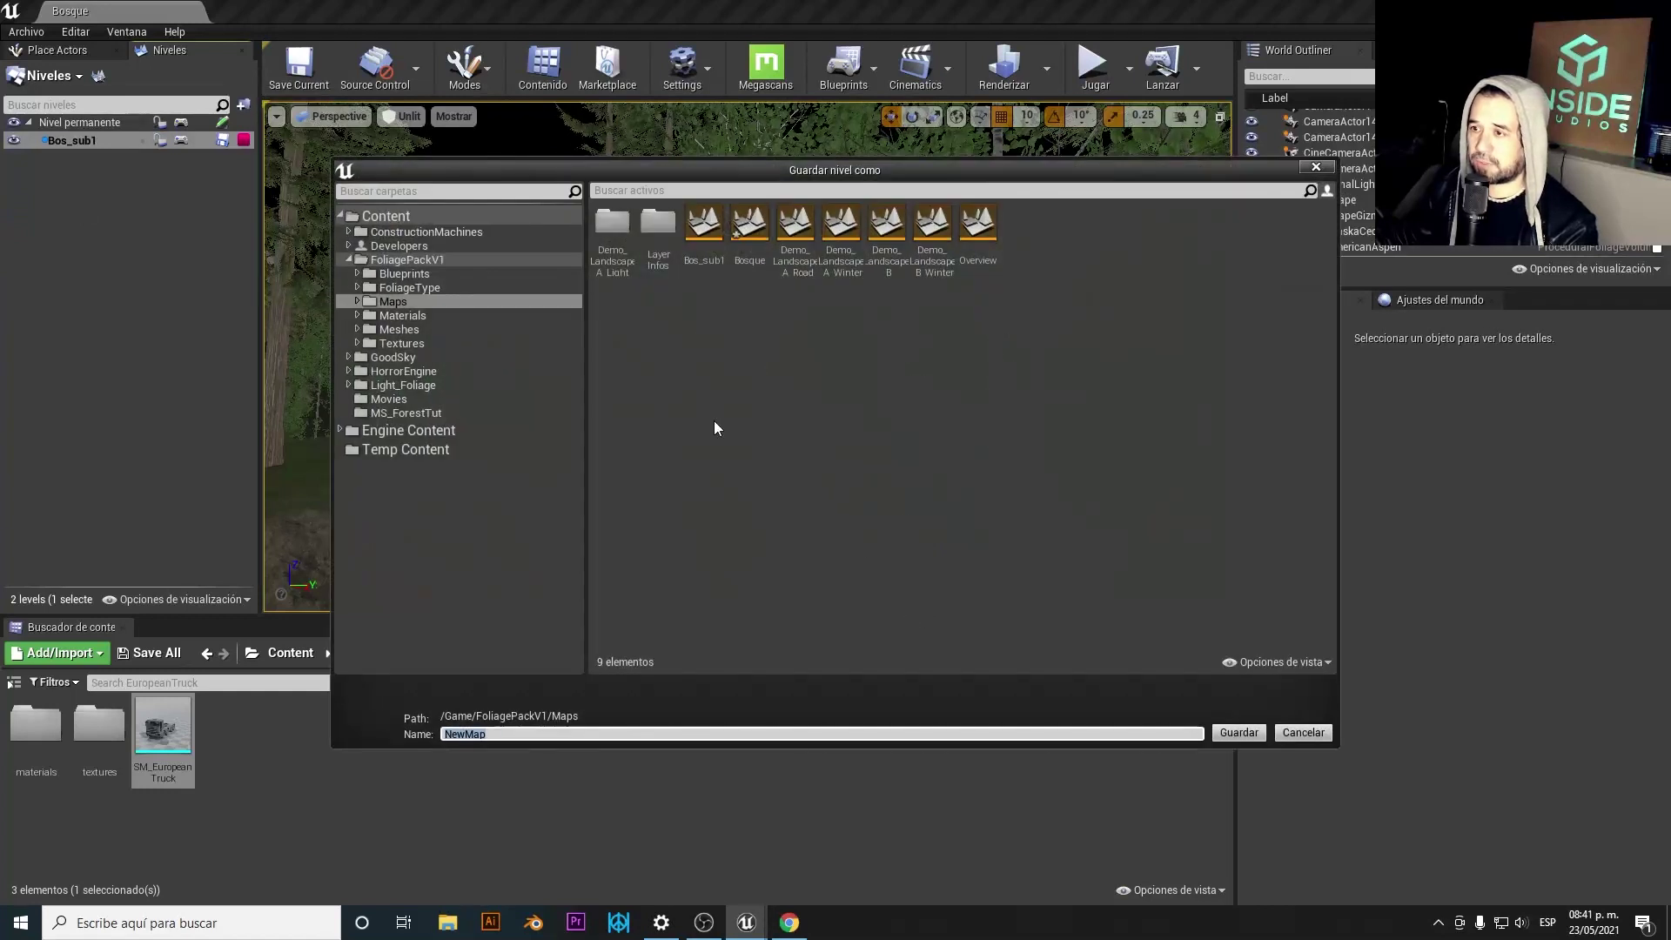
click(697, 244)
click(516, 734)
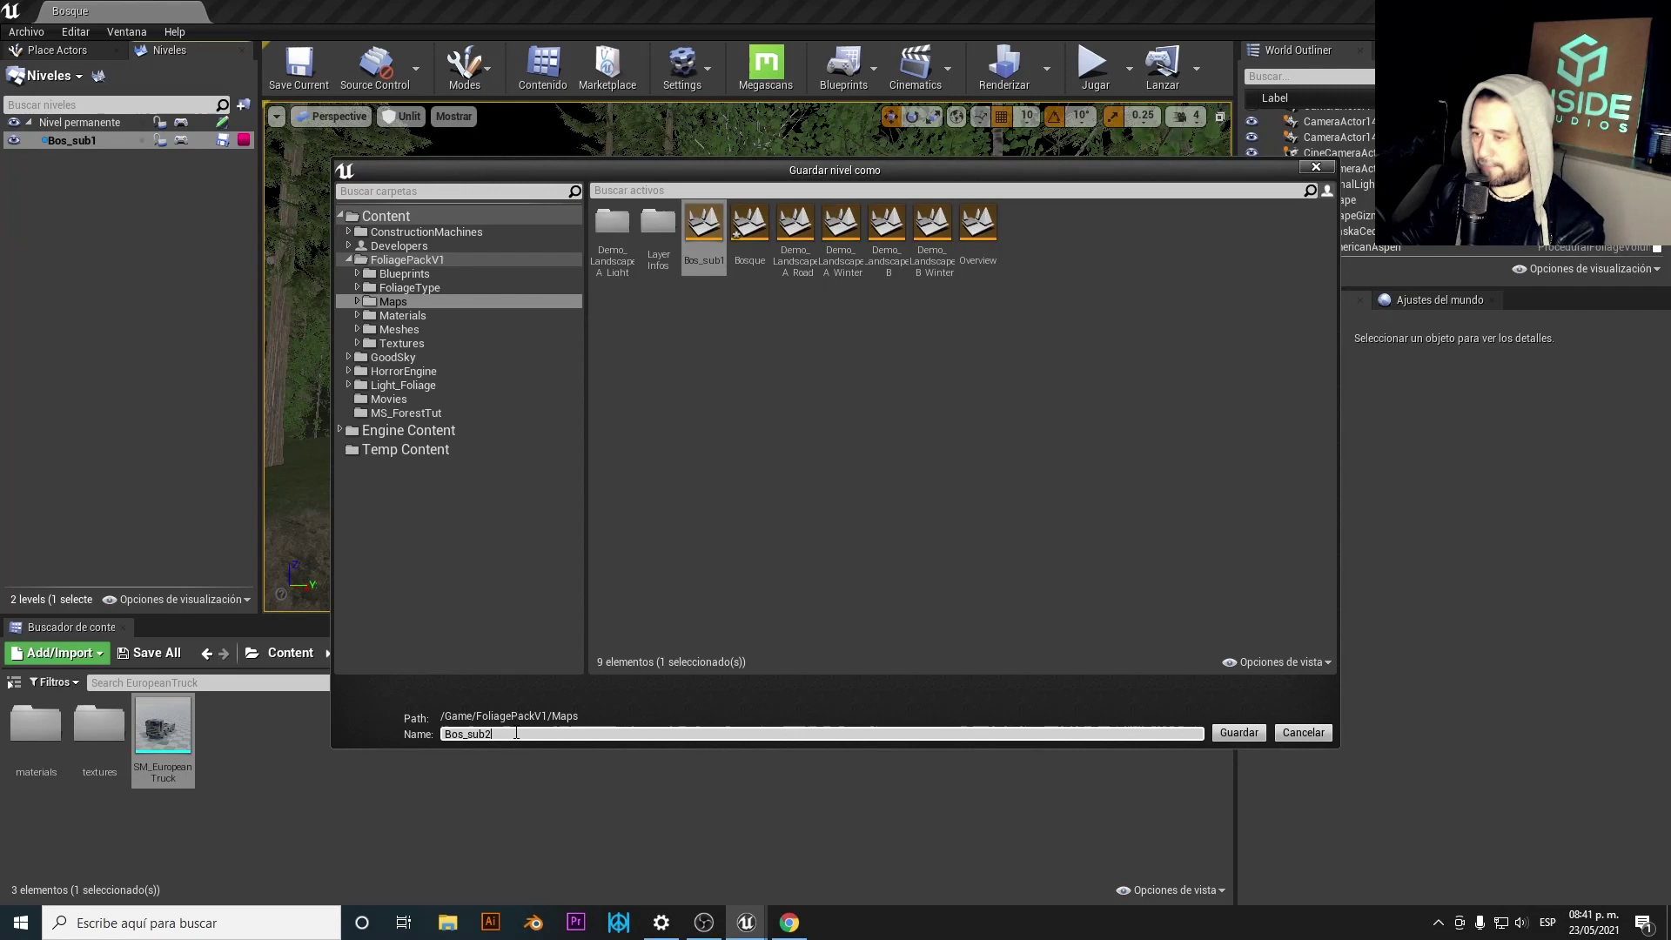
click(1239, 733)
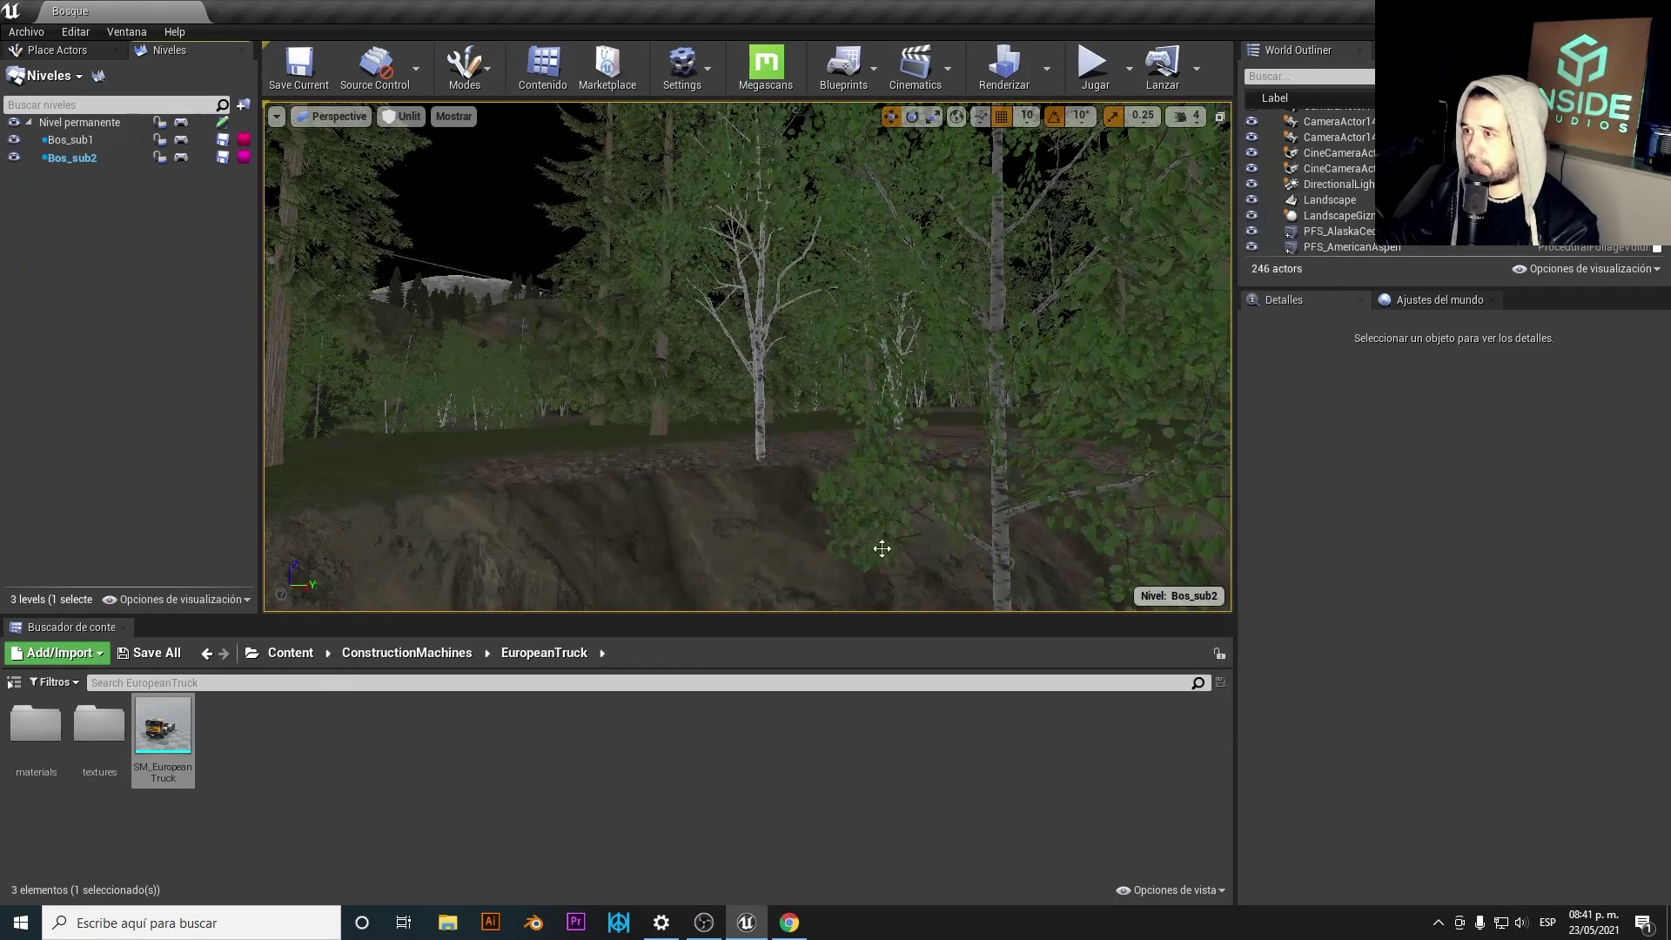
mouse_move(747, 357)
right_down()
mouse_move(784, 349)
mouse_move(731, 353)
mouse_move(575, 309)
right_up()
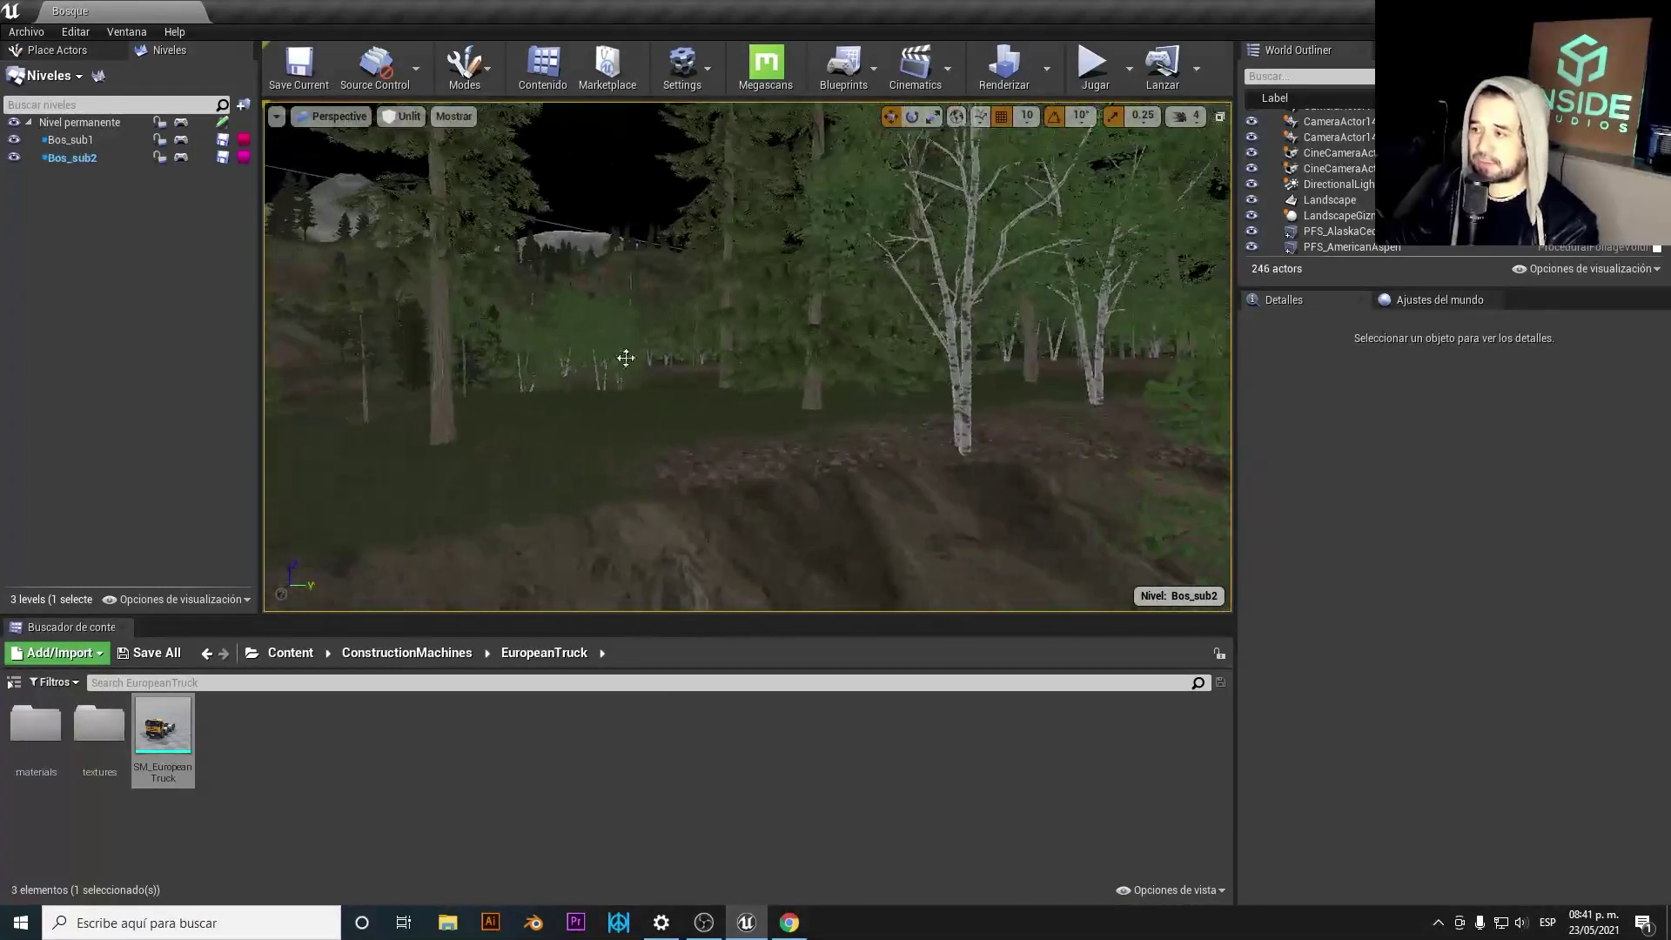
- Switch the current level from Bos_sub2 to Bos_sub1
click(1180, 597)
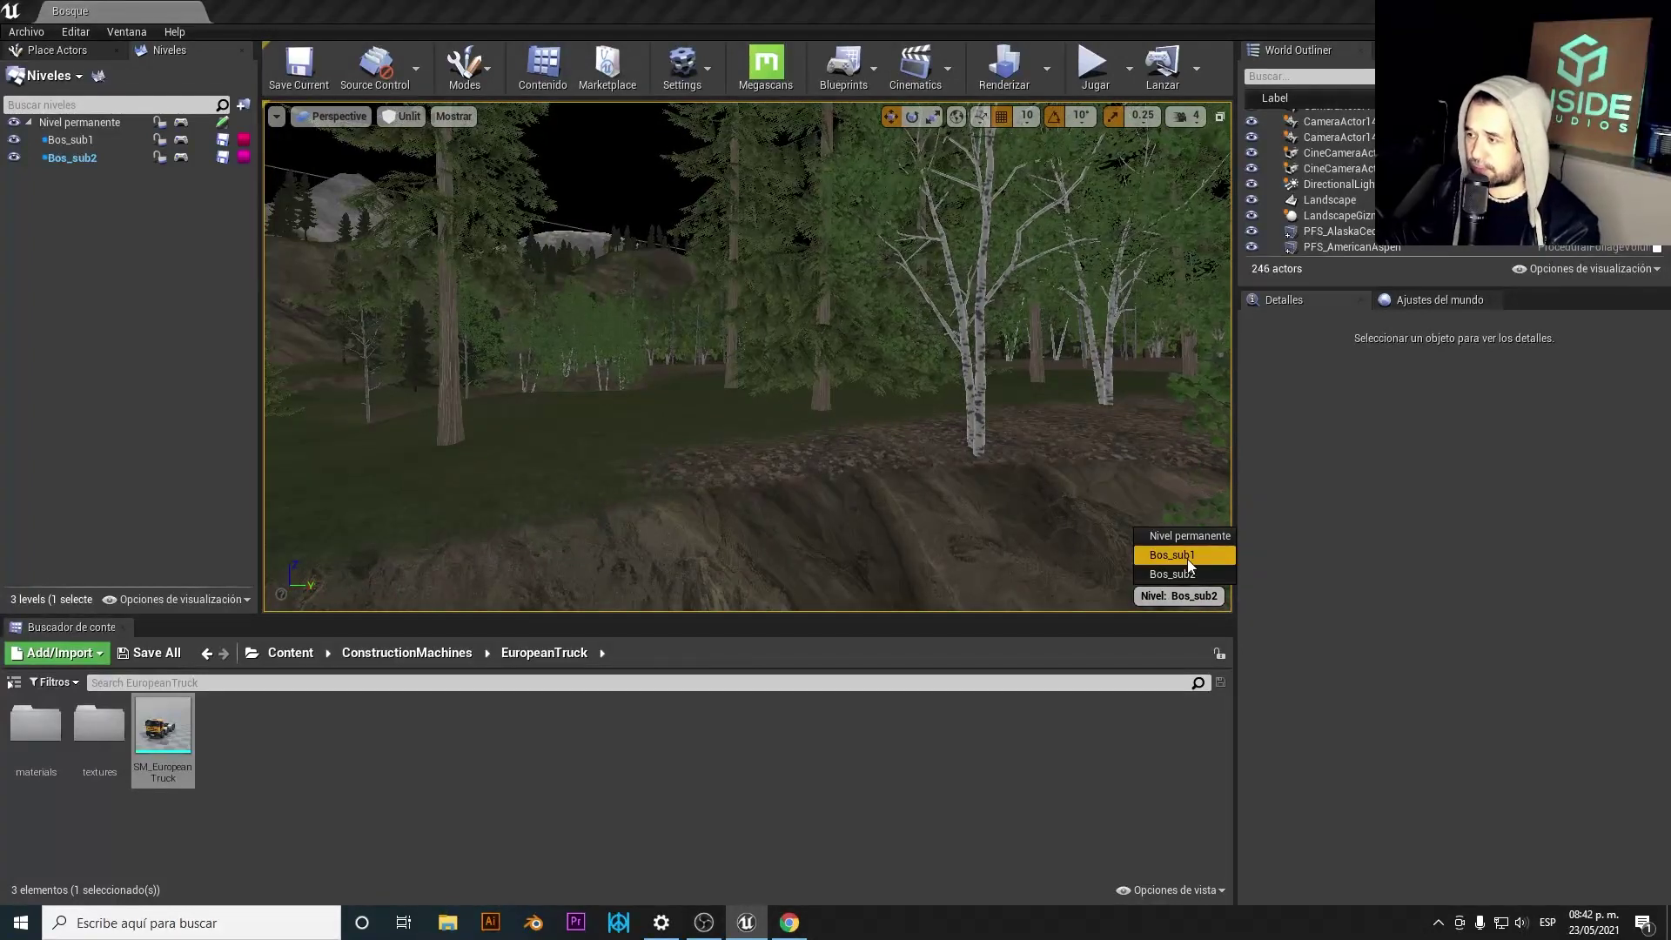
click(1187, 559)
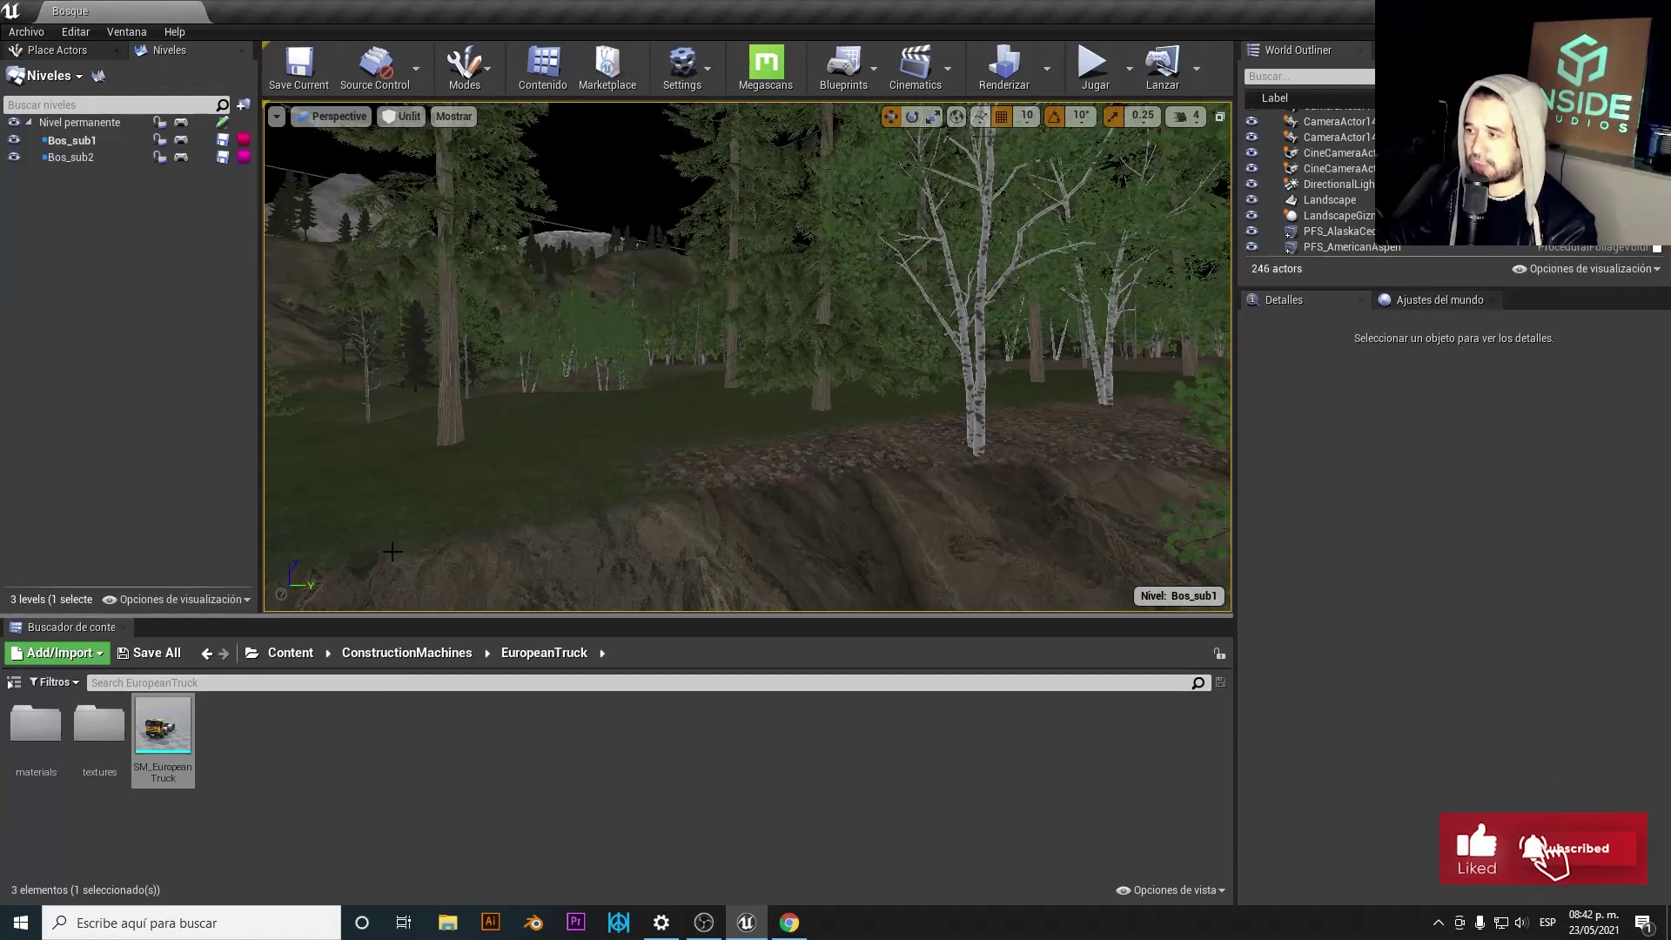
mouse_move(609, 435)
right_down()
mouse_move(609, 331)
mouse_move(557, 330)
right_up()
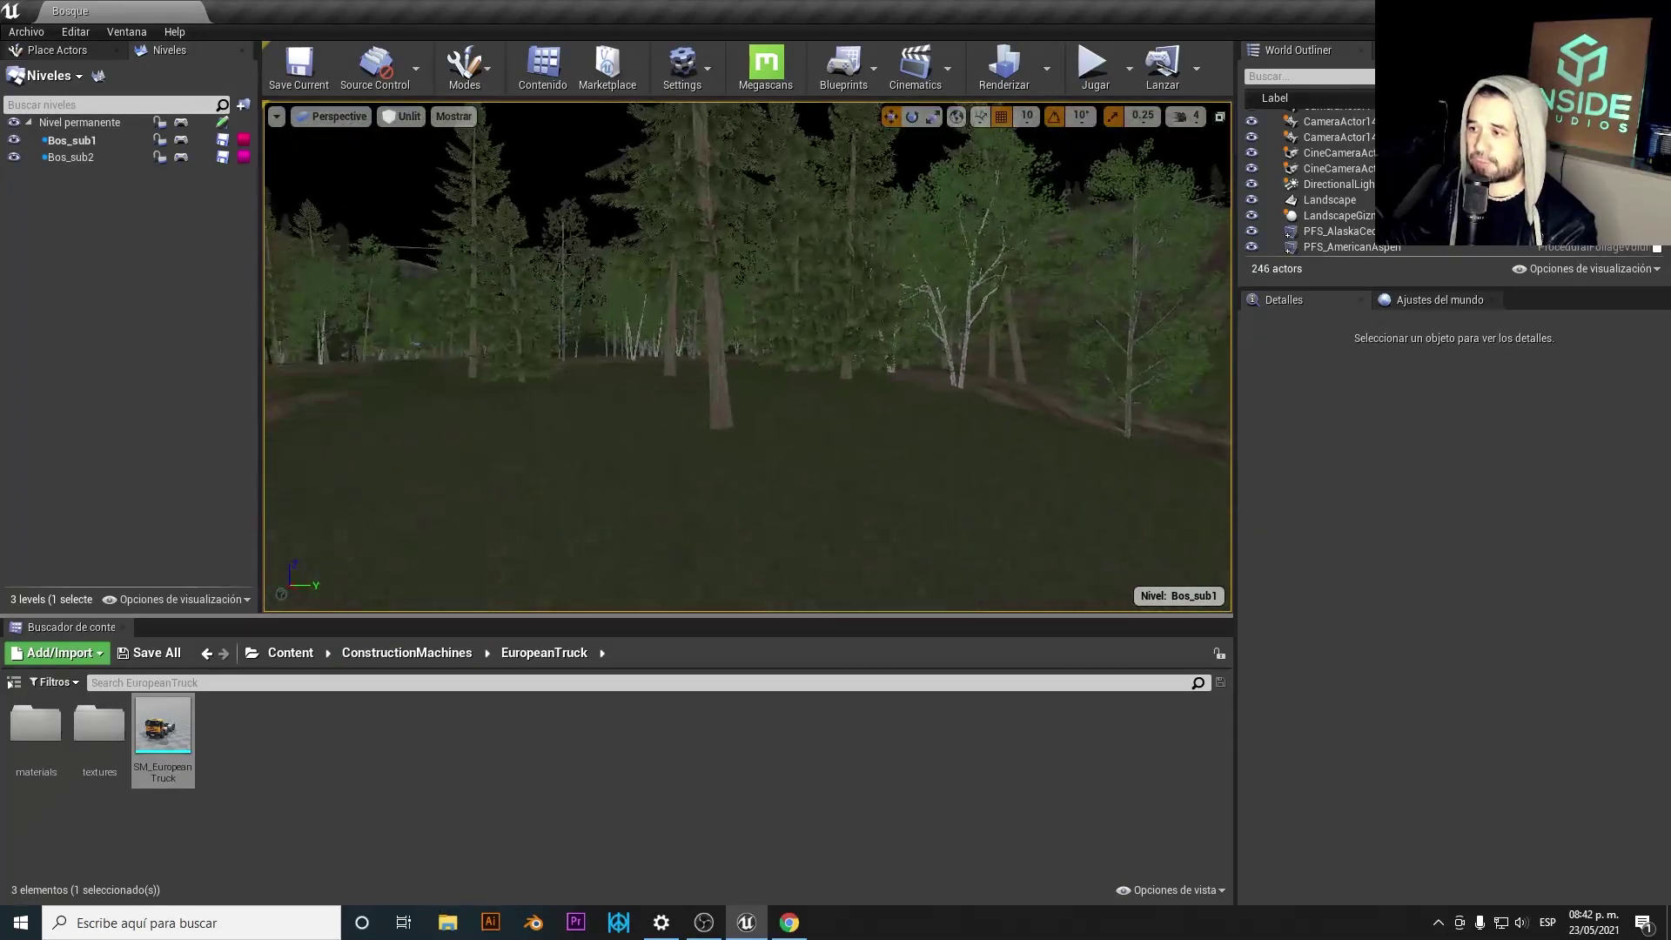
- Drag SM_EuropeanTruck onto the forest ground in Bos_sub1
drag(162, 727, 720, 496)
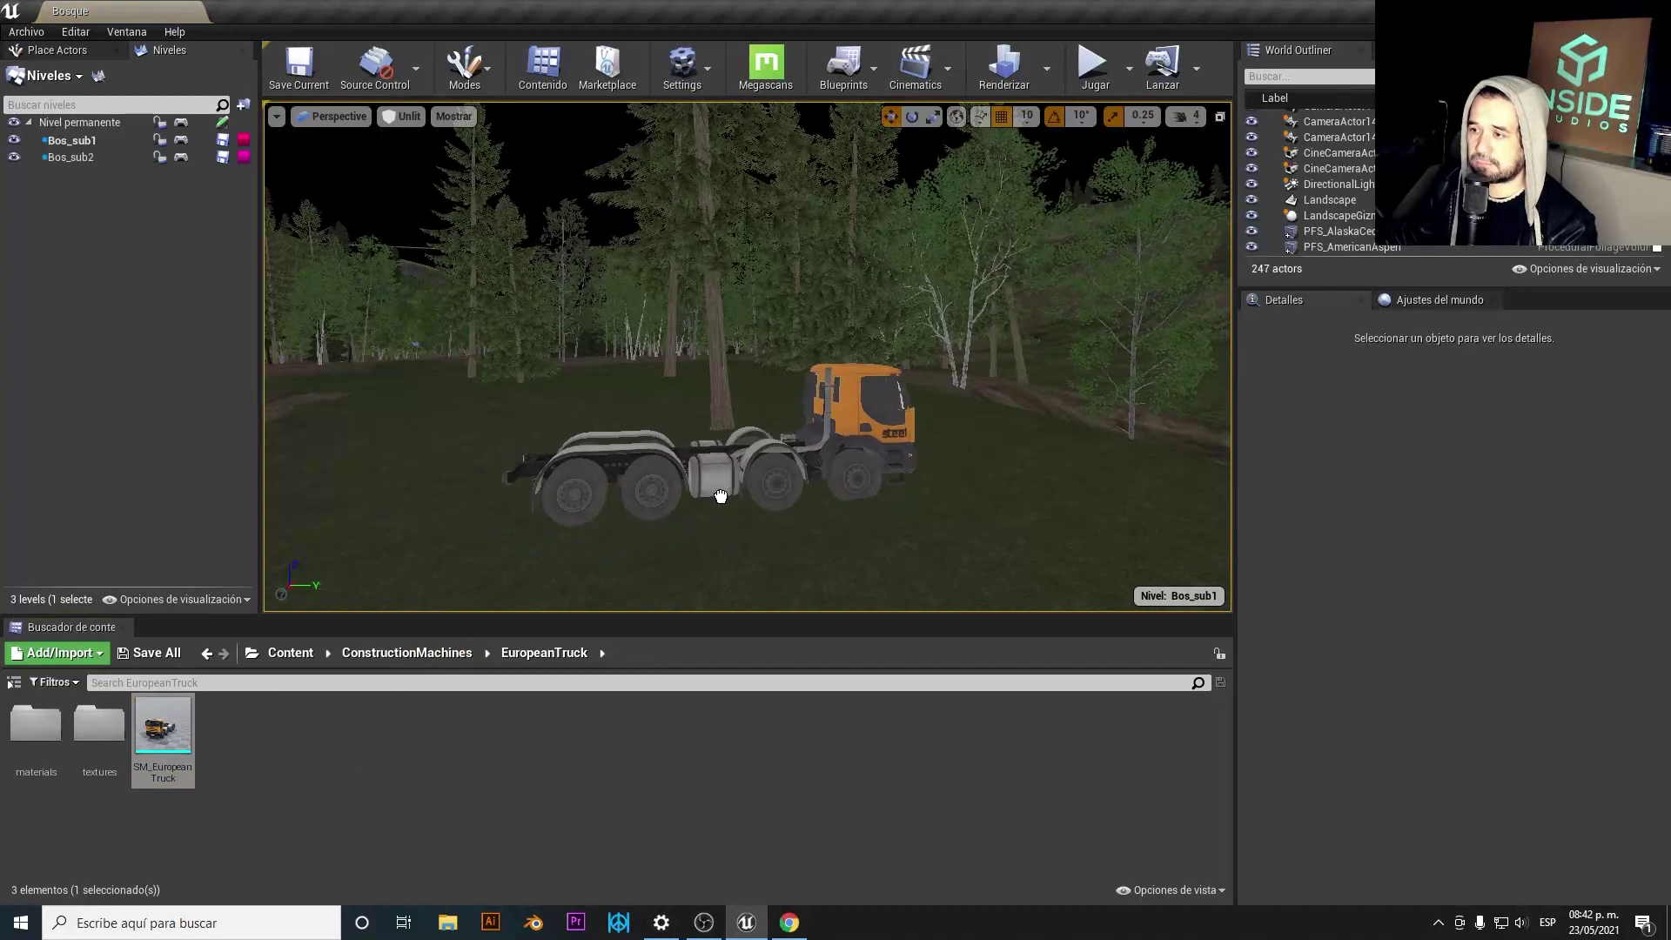
scroll(749, 417, down, 2)
scroll(762, 392, down, 2)
scroll(772, 374, down, 2)
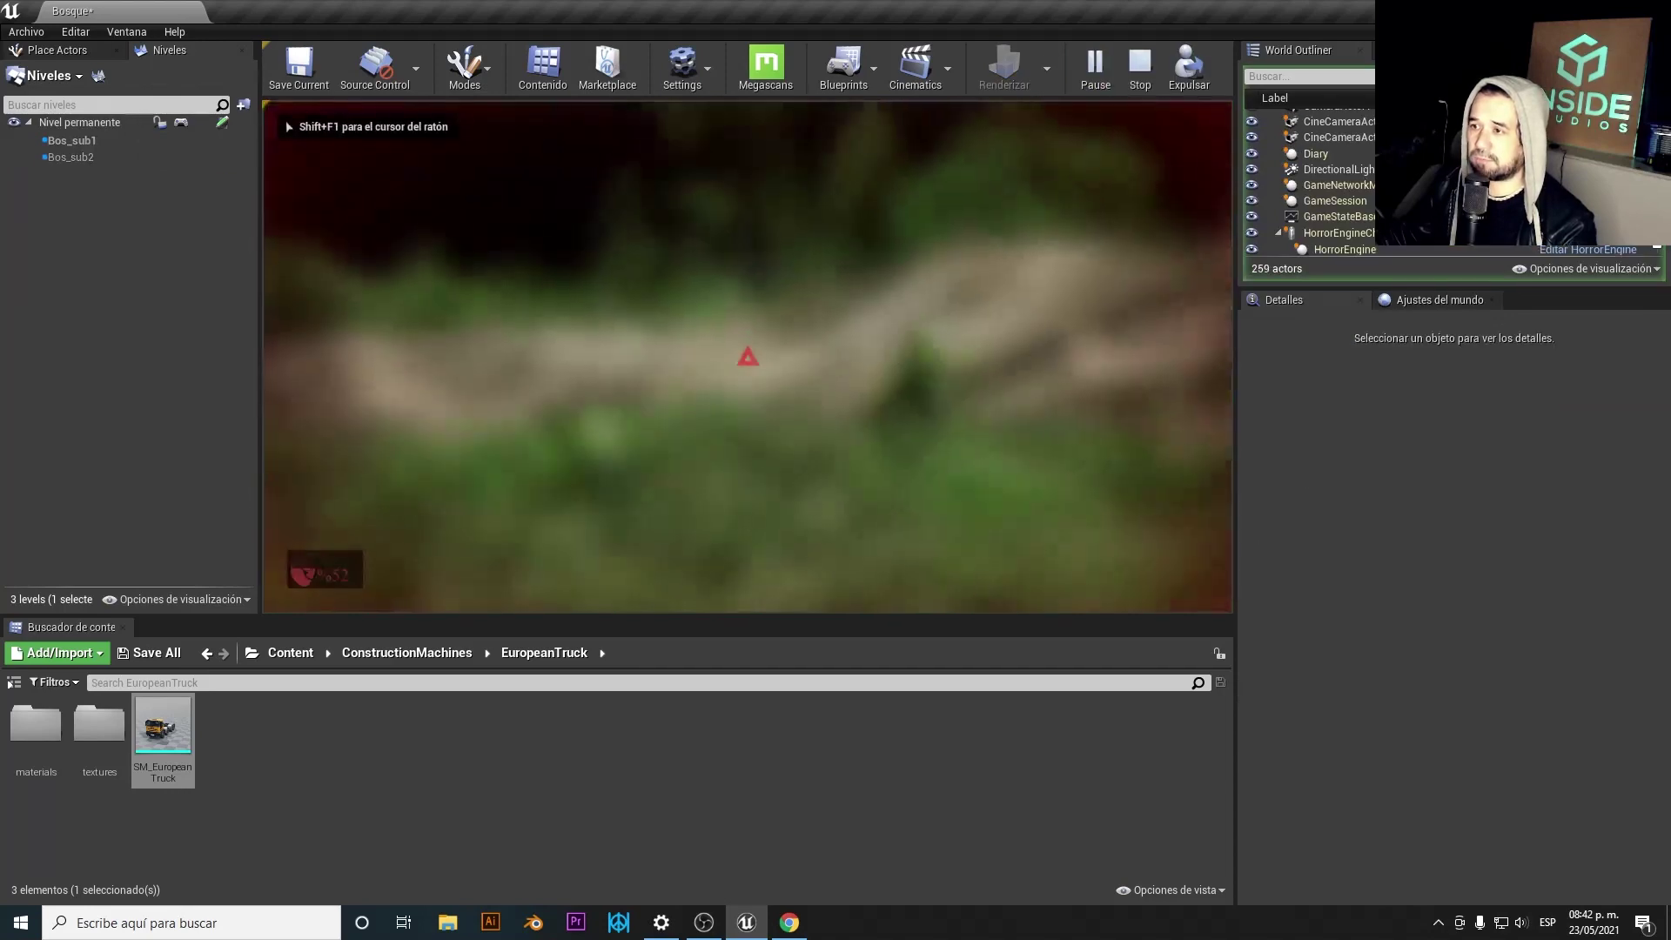
- Play-test the level, walking over the rocky slope and grass, then stop
key(w)
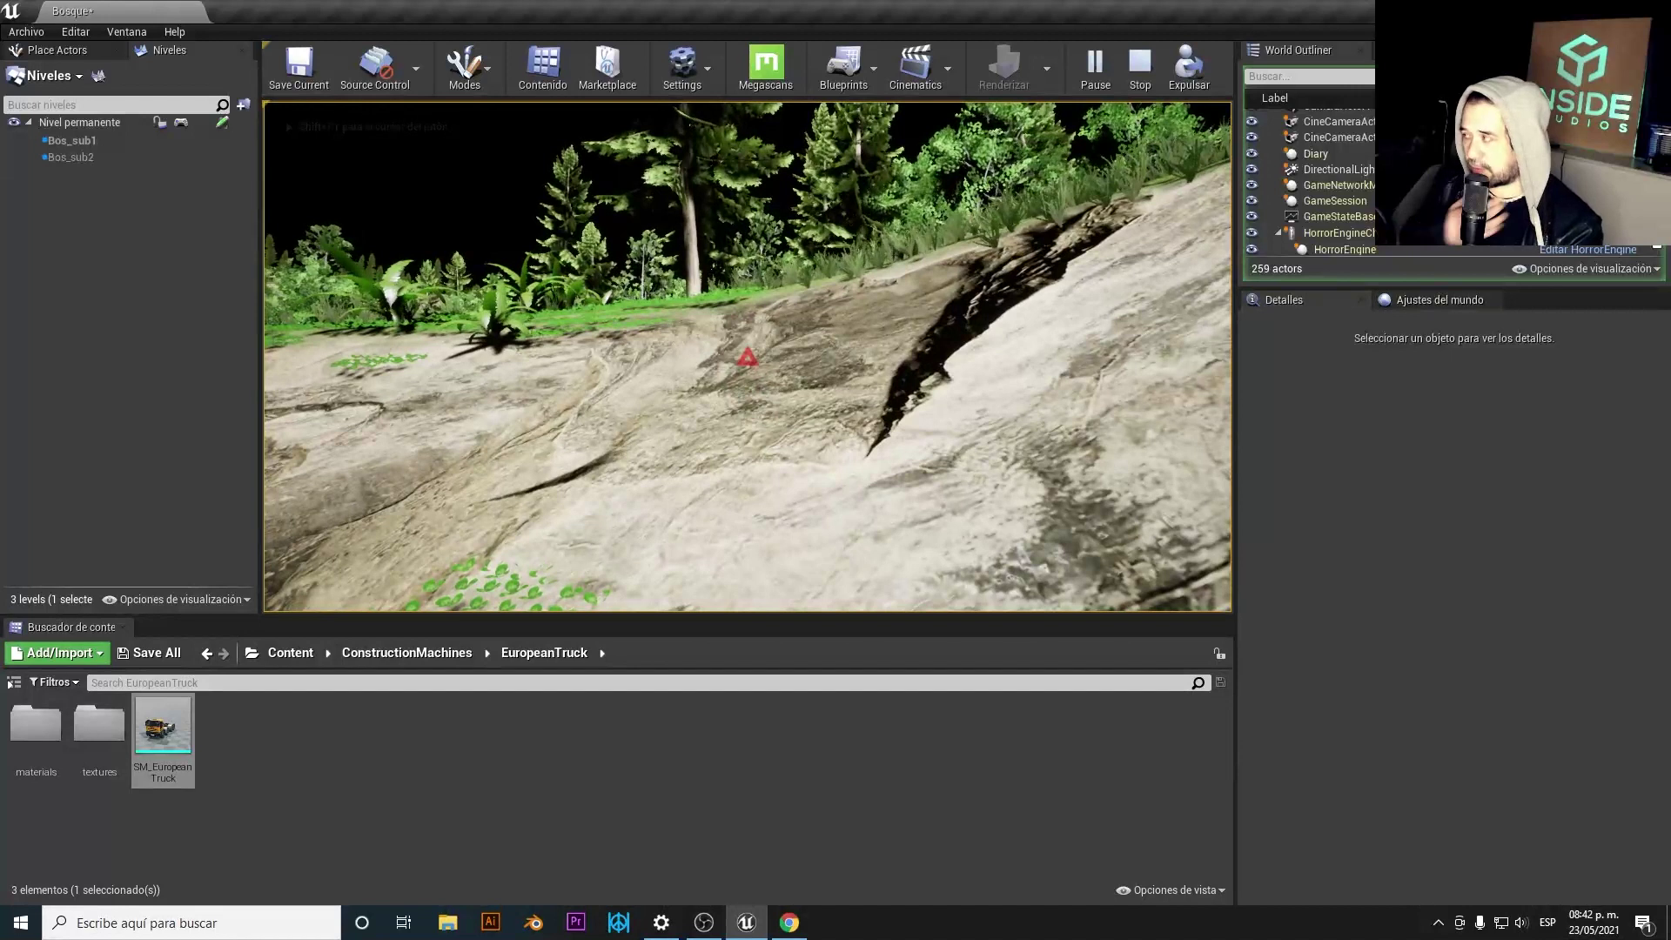
key(a)
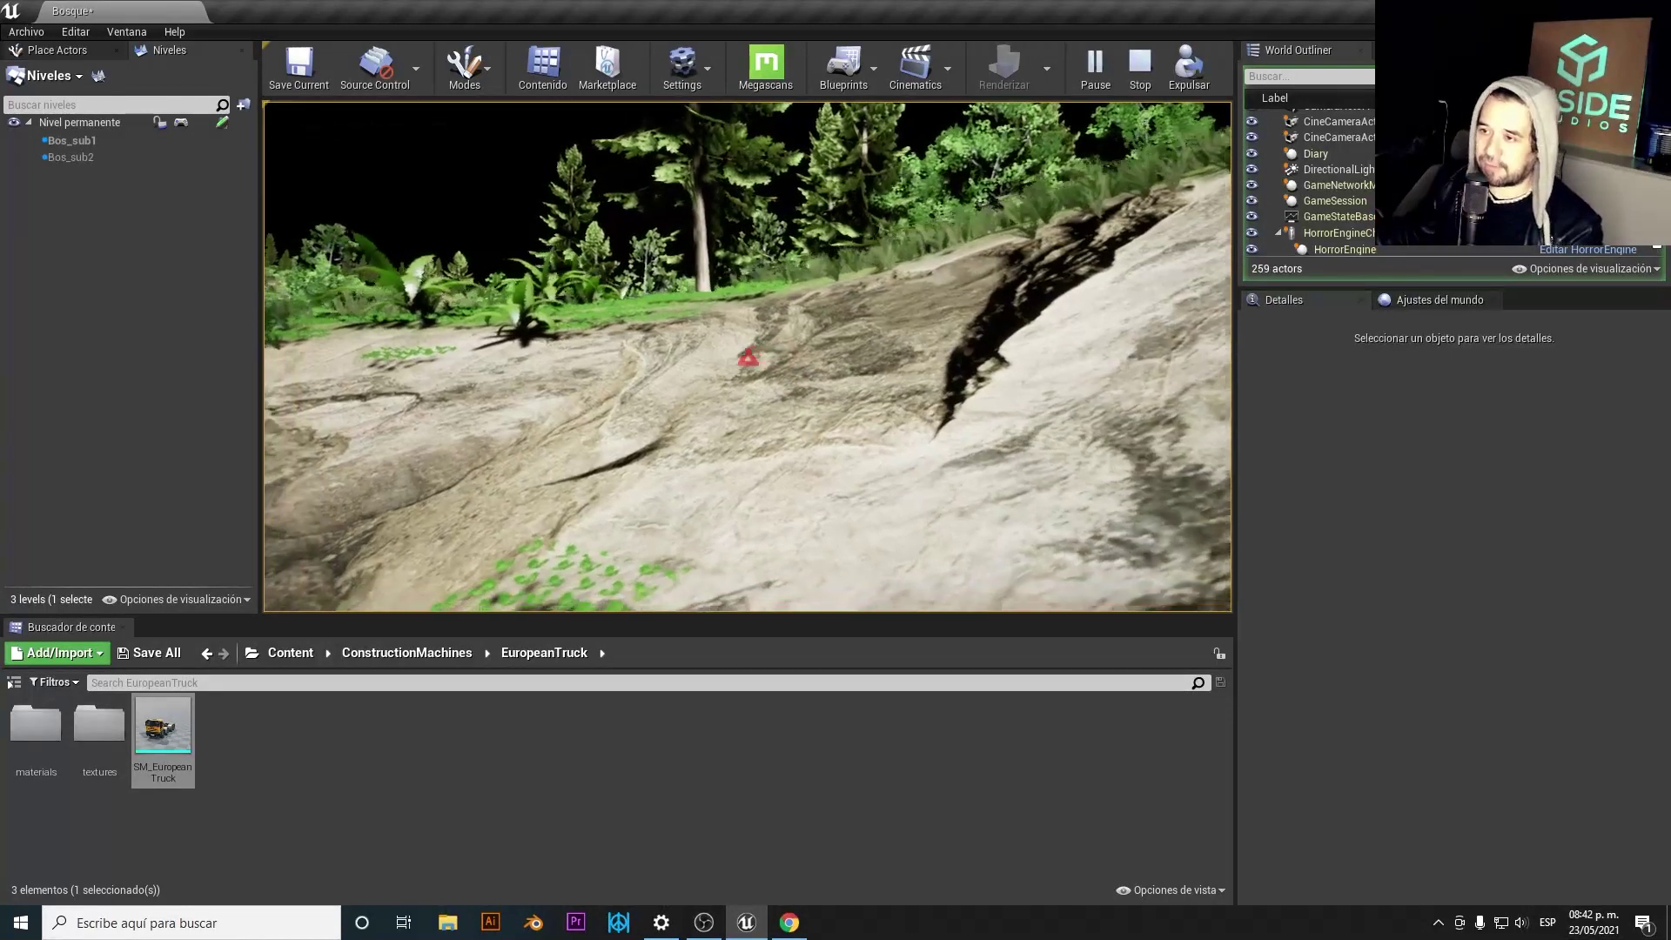
key(w)
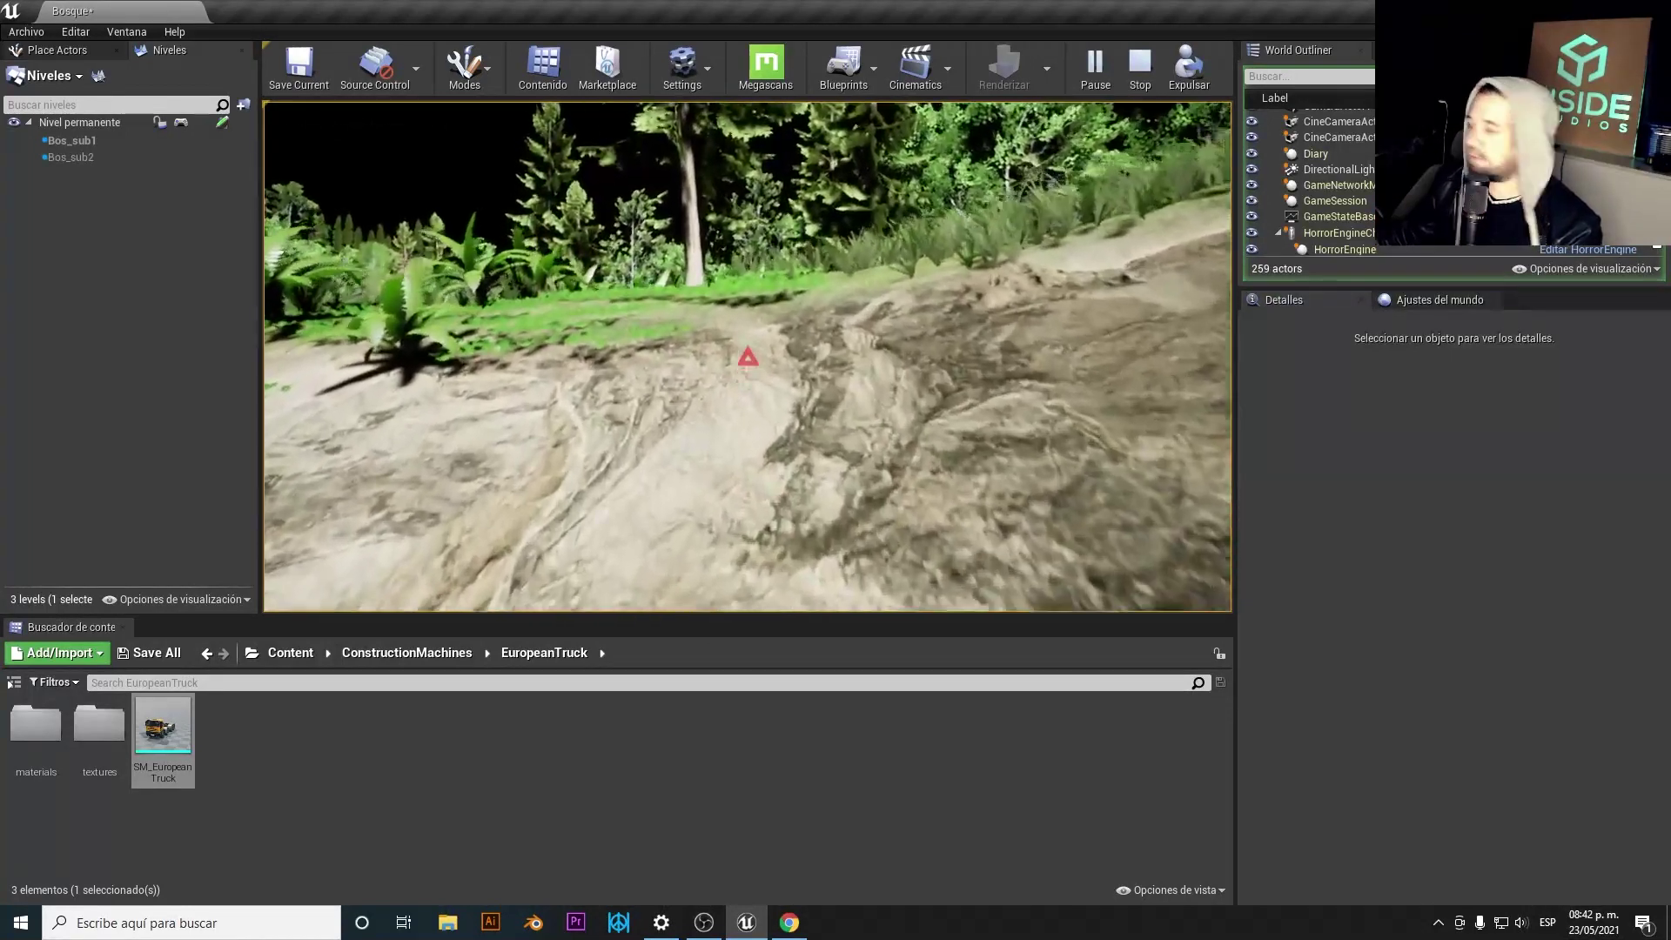
key(w)
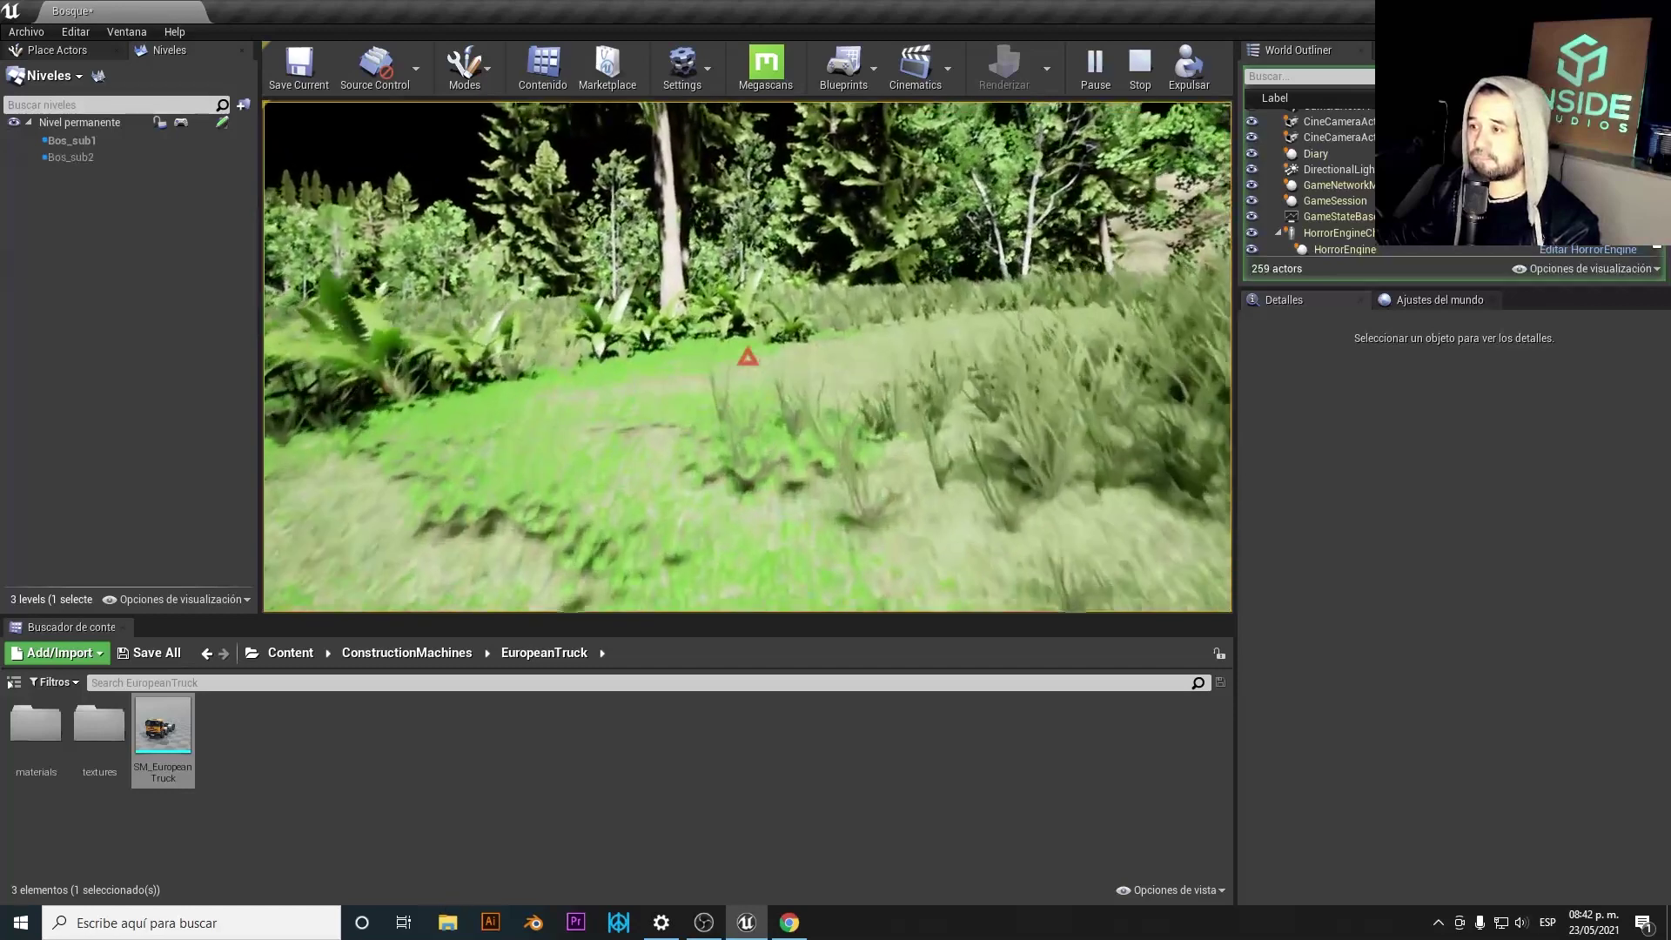
key(w)
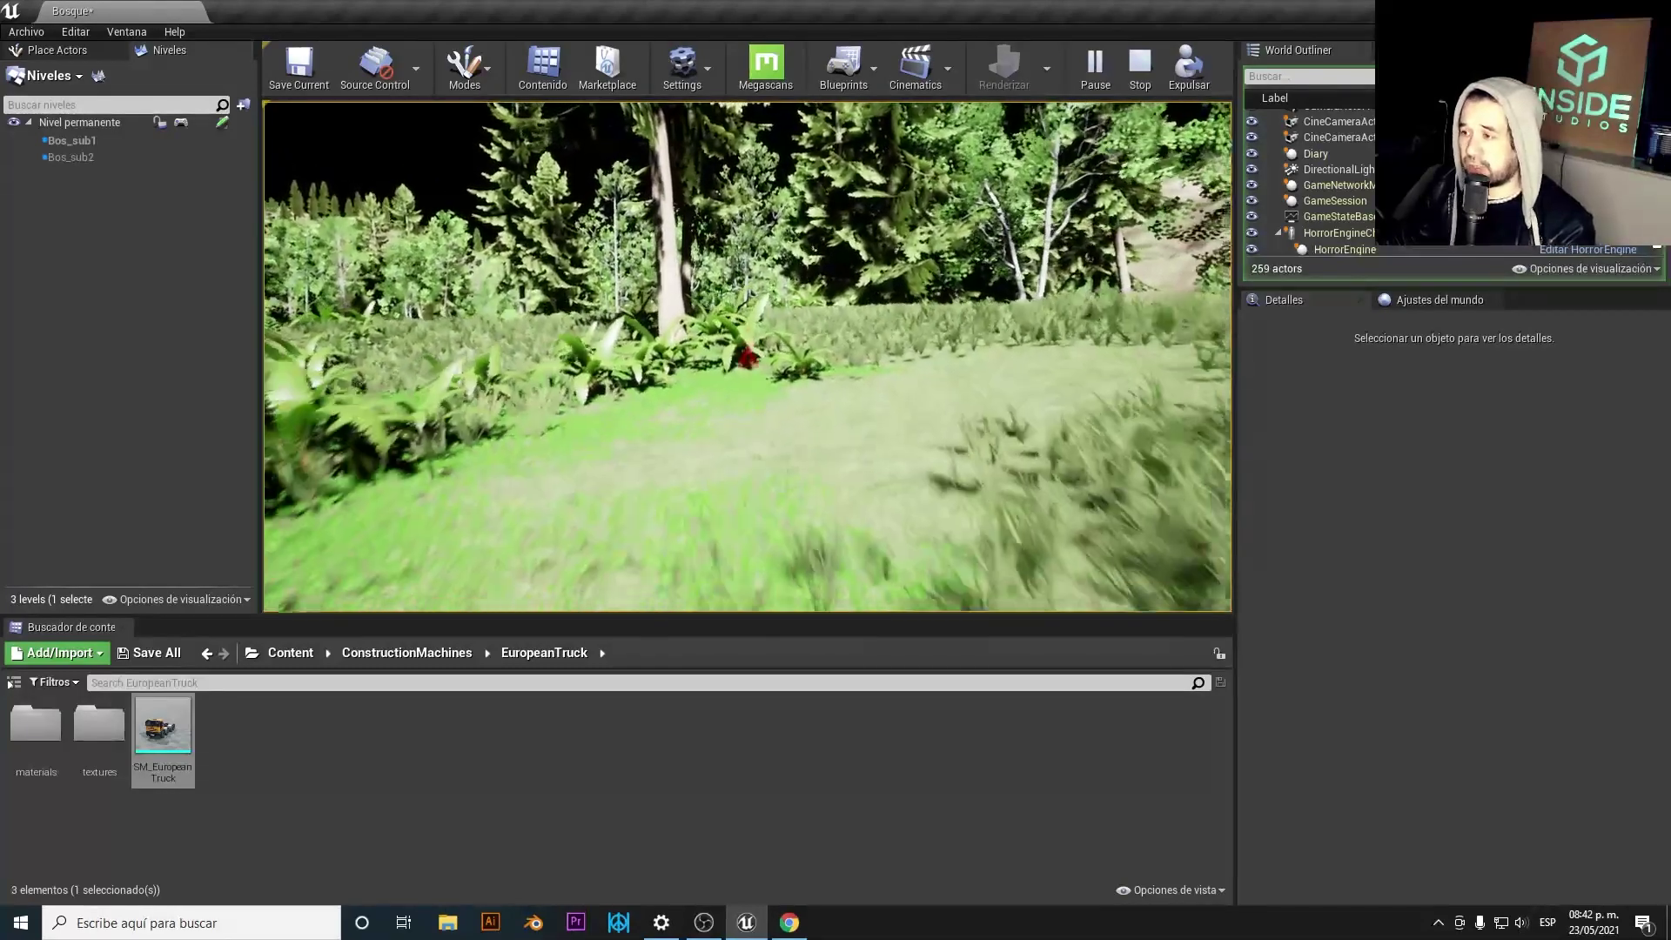
key(s)
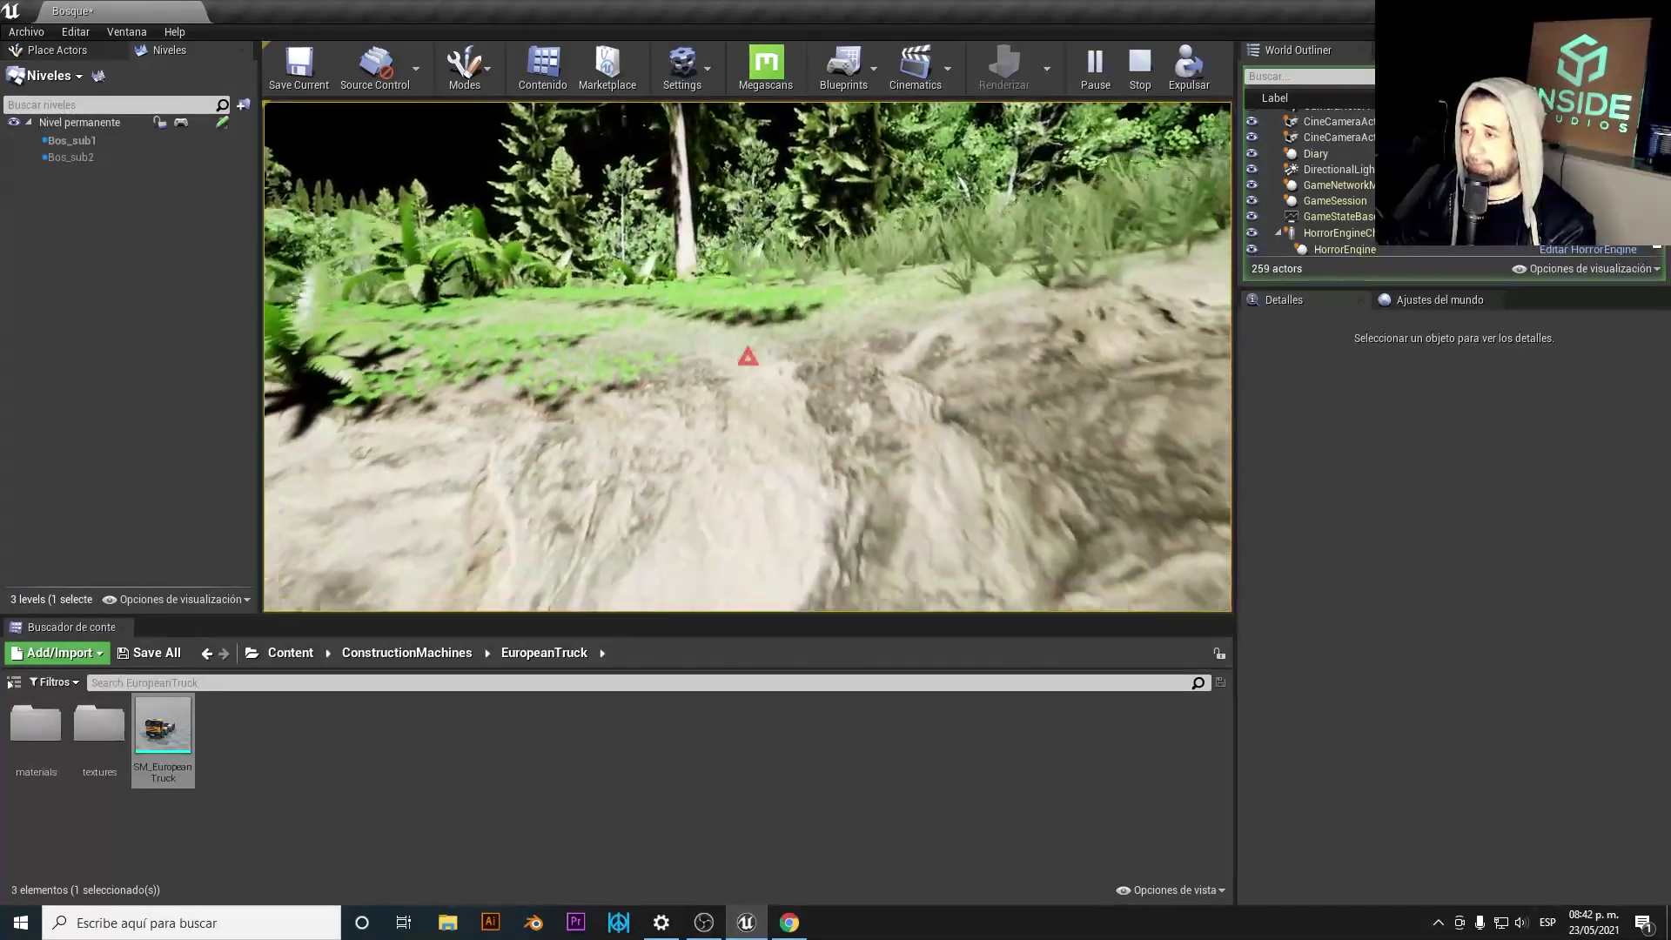
key(Escape)
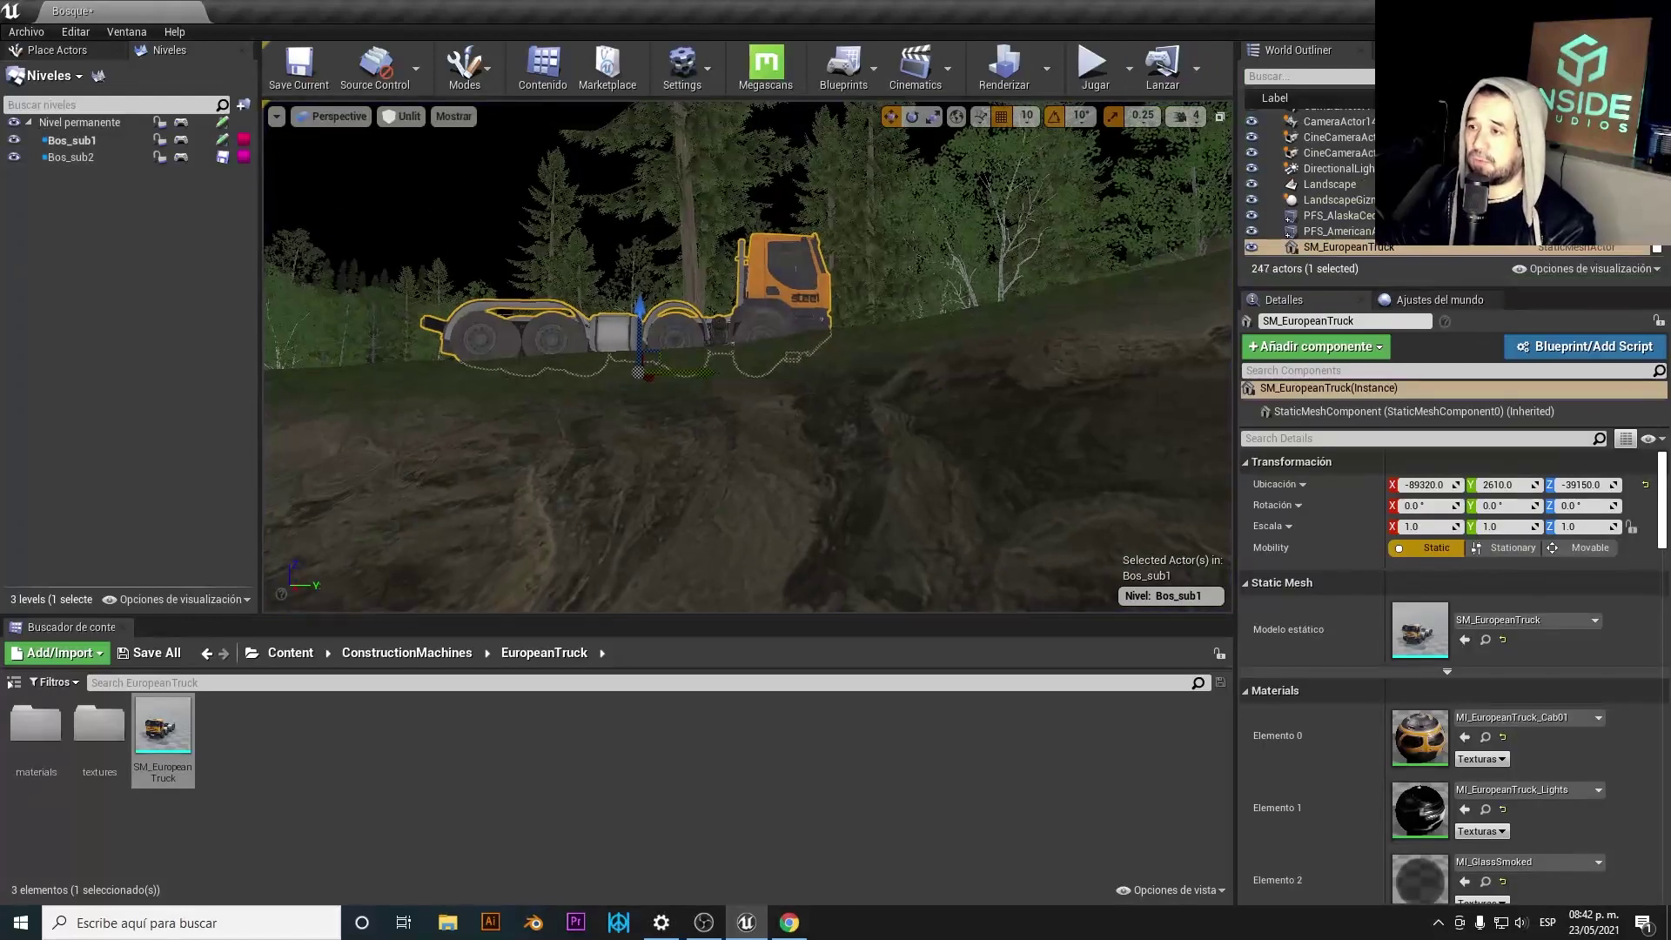
- Search 'level stre' and place a Level Streaming Volume next to the truck, accepting the out-of-bounds warning
key(f)
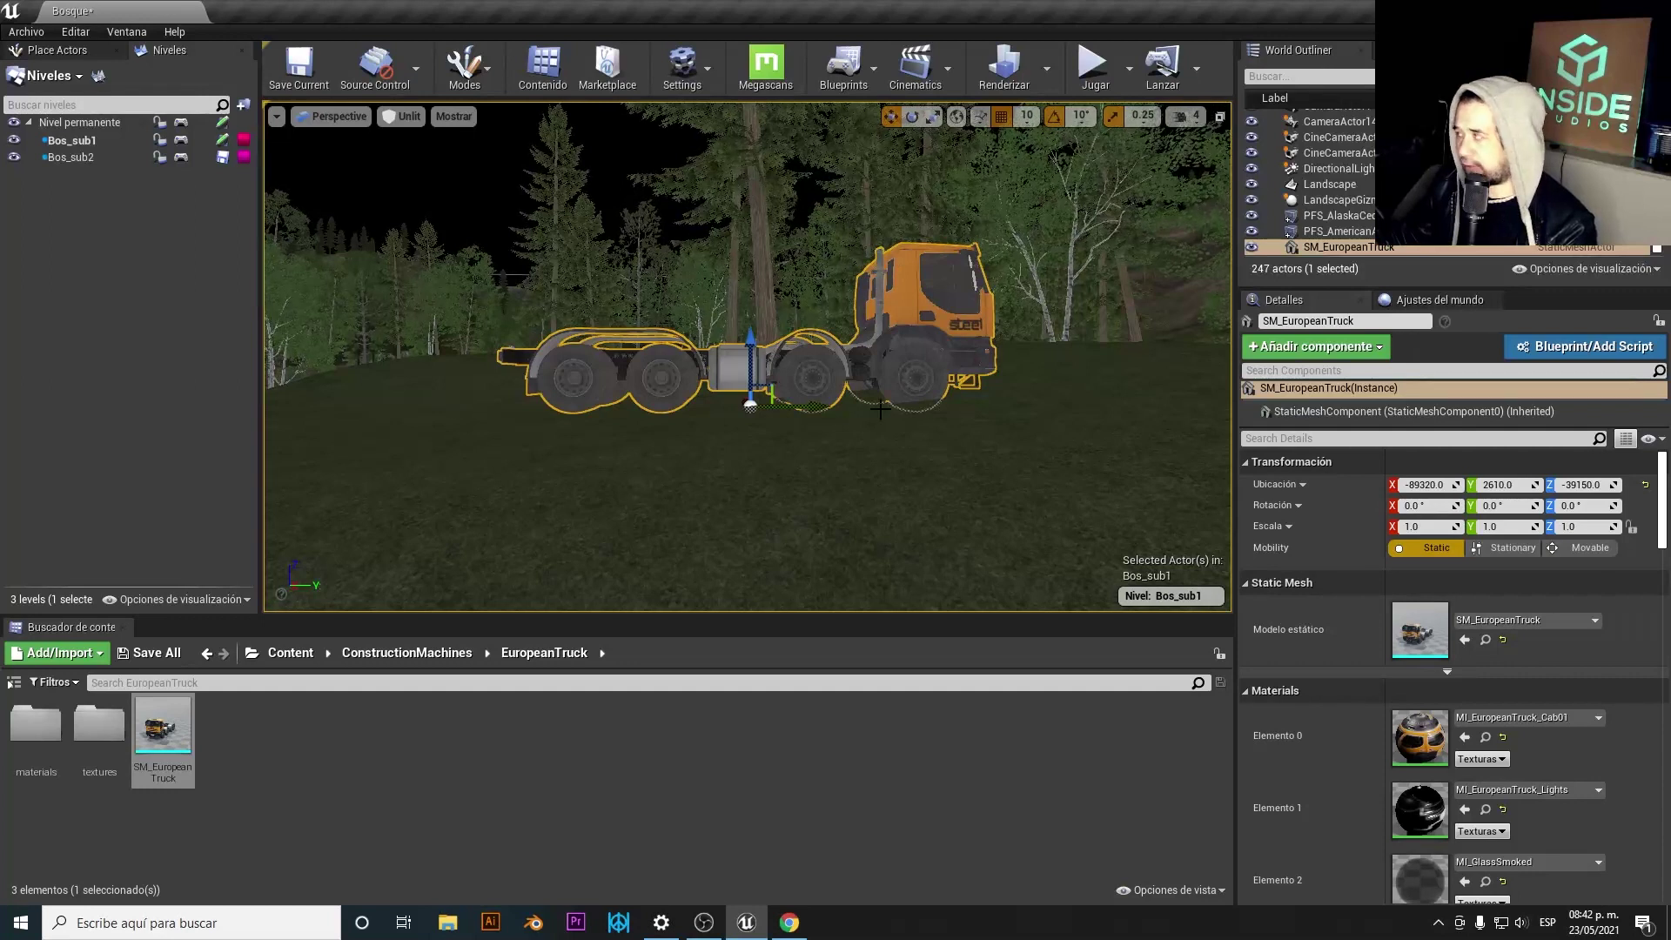
scroll(749, 357, down, 3)
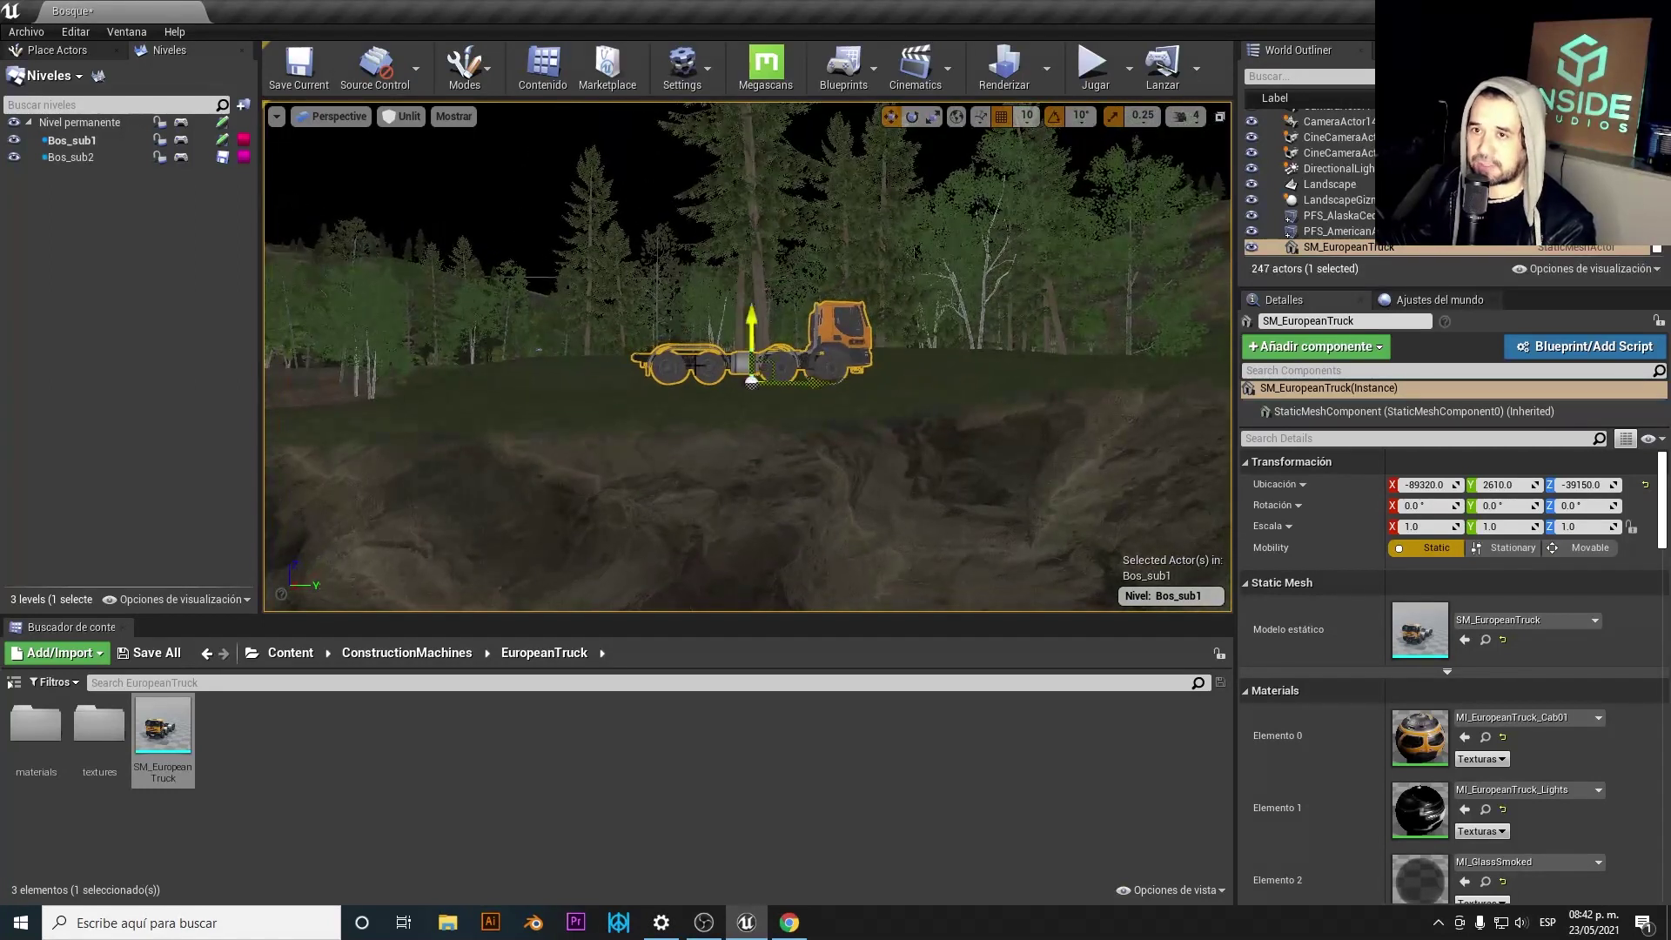
click(70, 52)
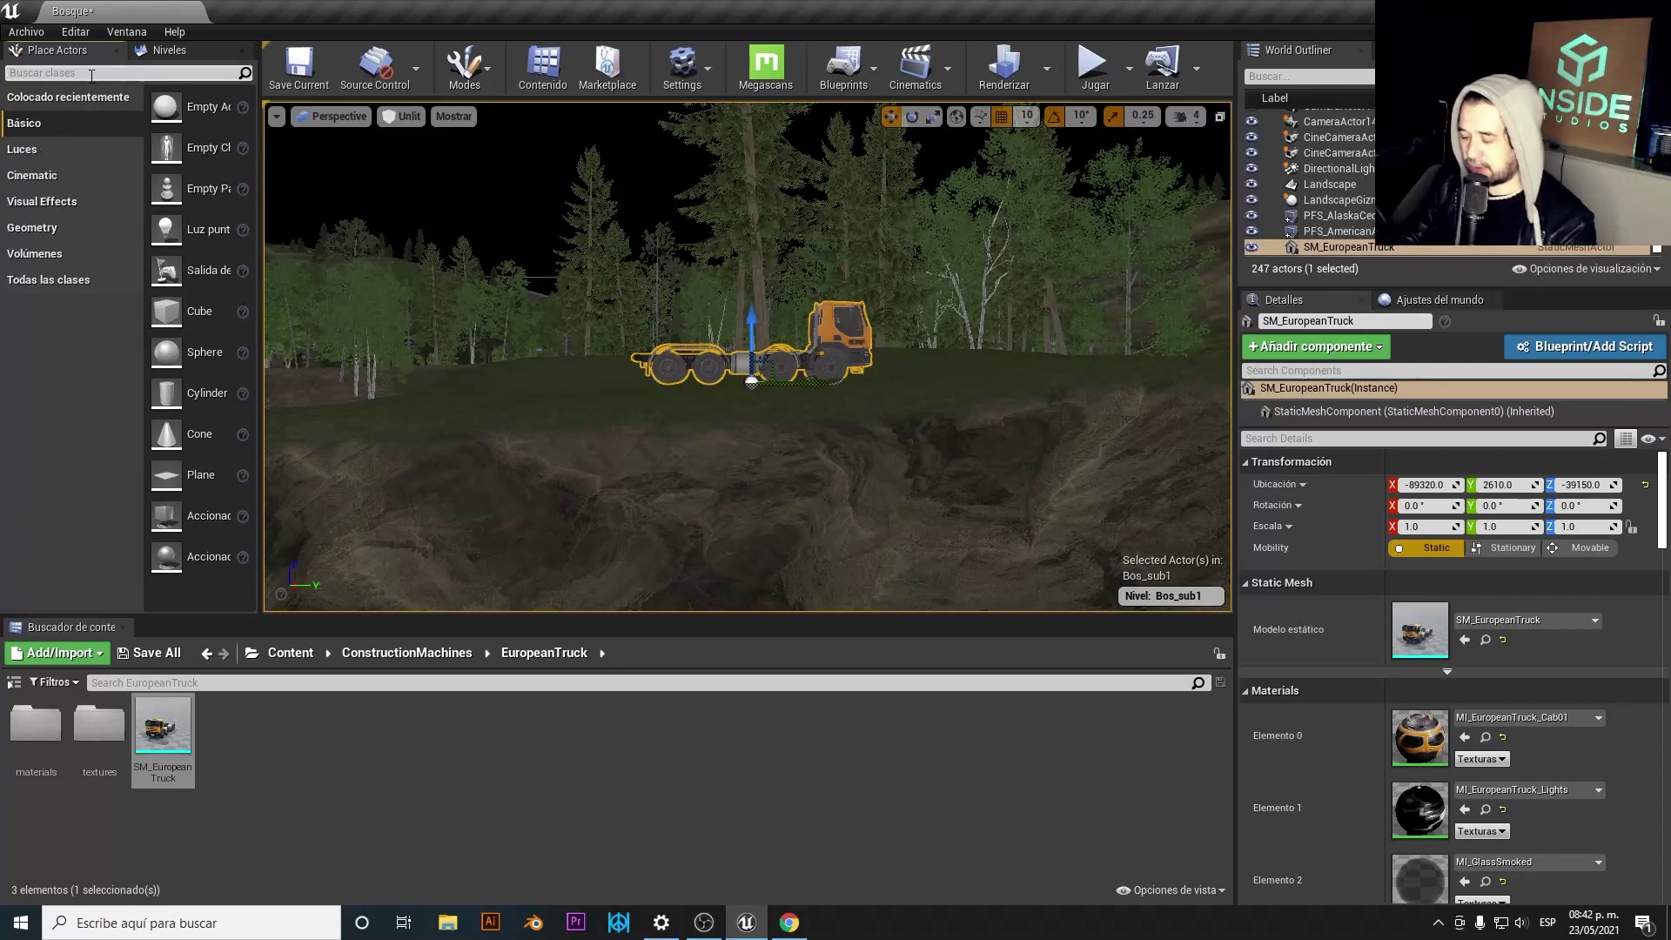
text(leve)
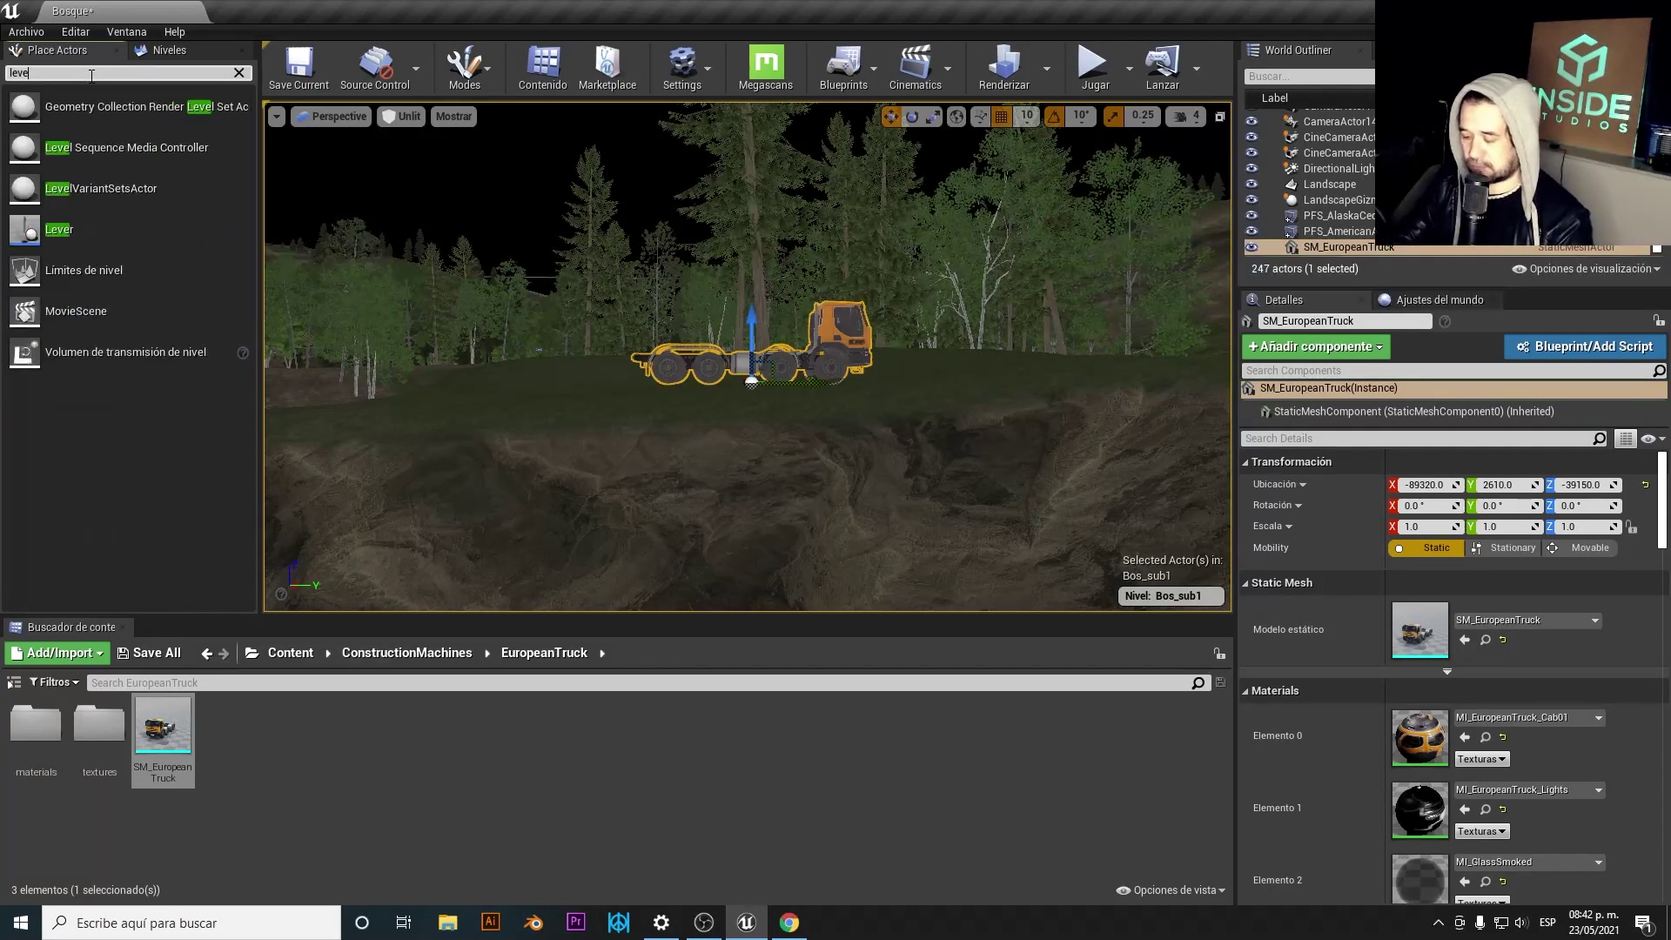
text(l s)
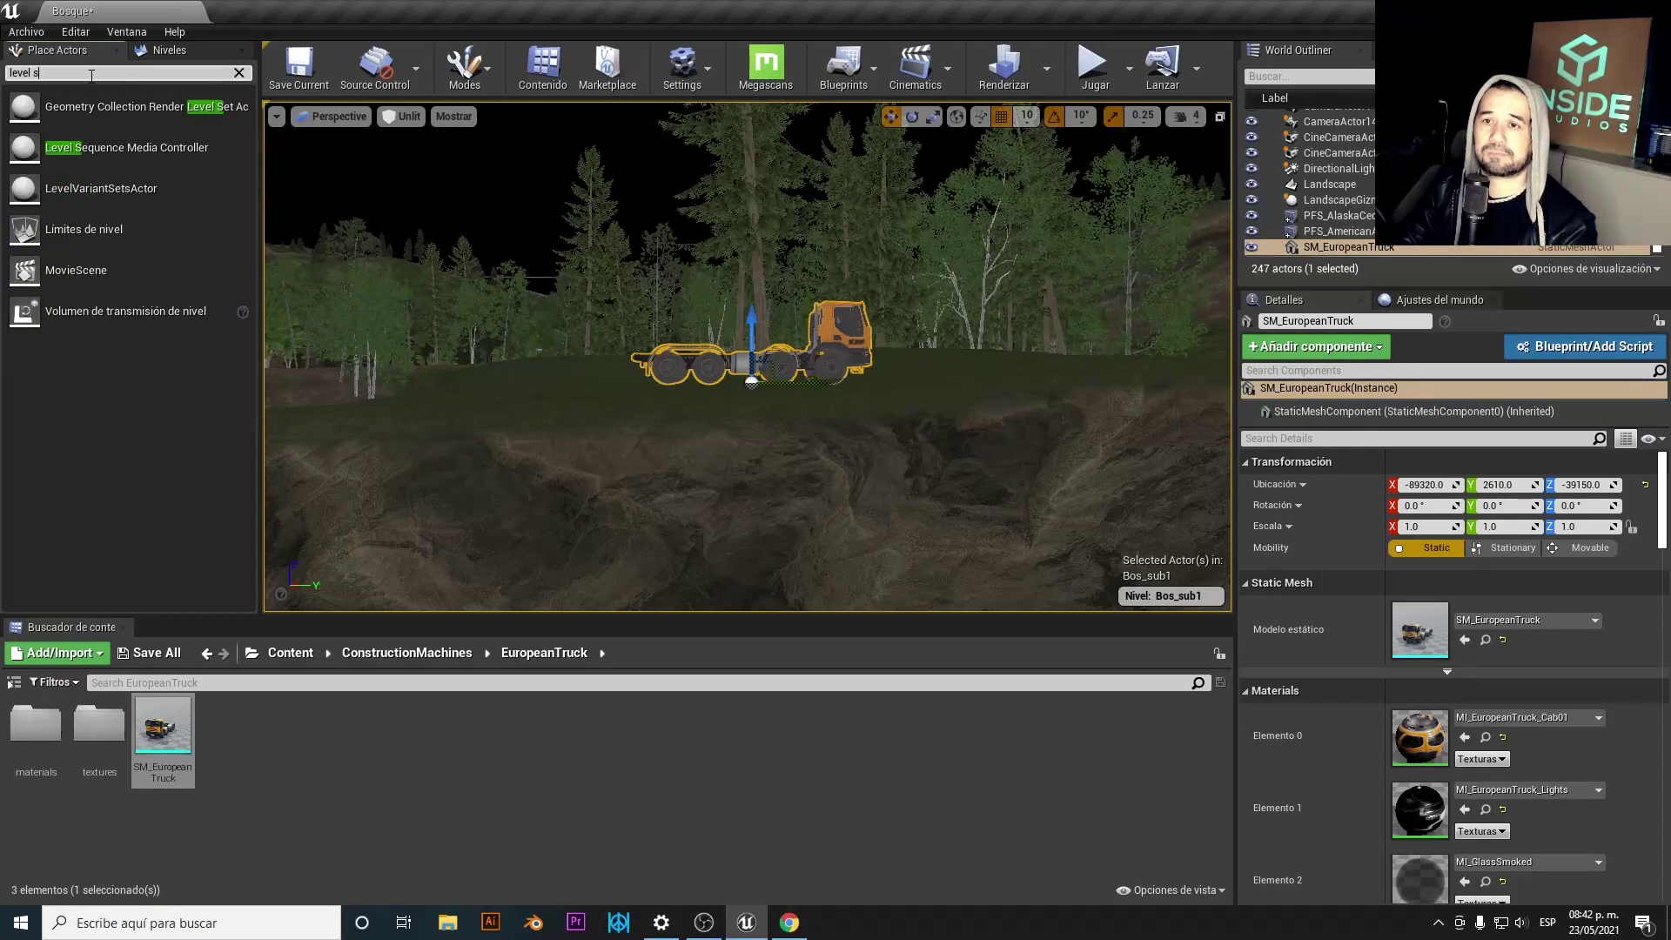
text(tre)
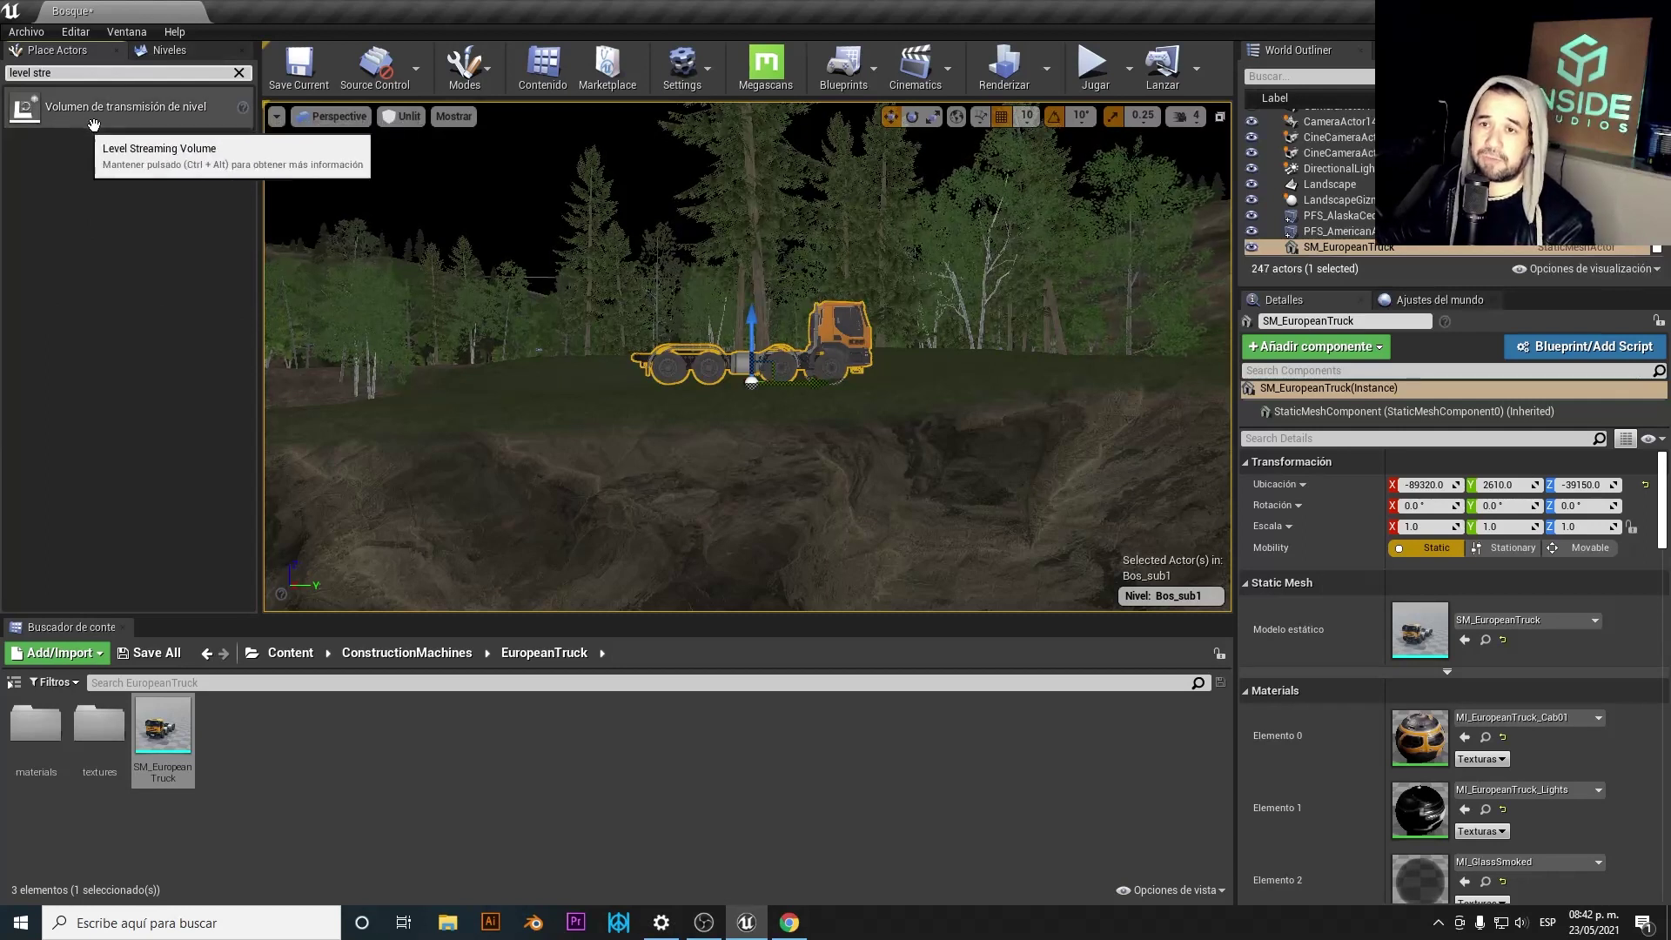
drag(122, 106, 685, 341)
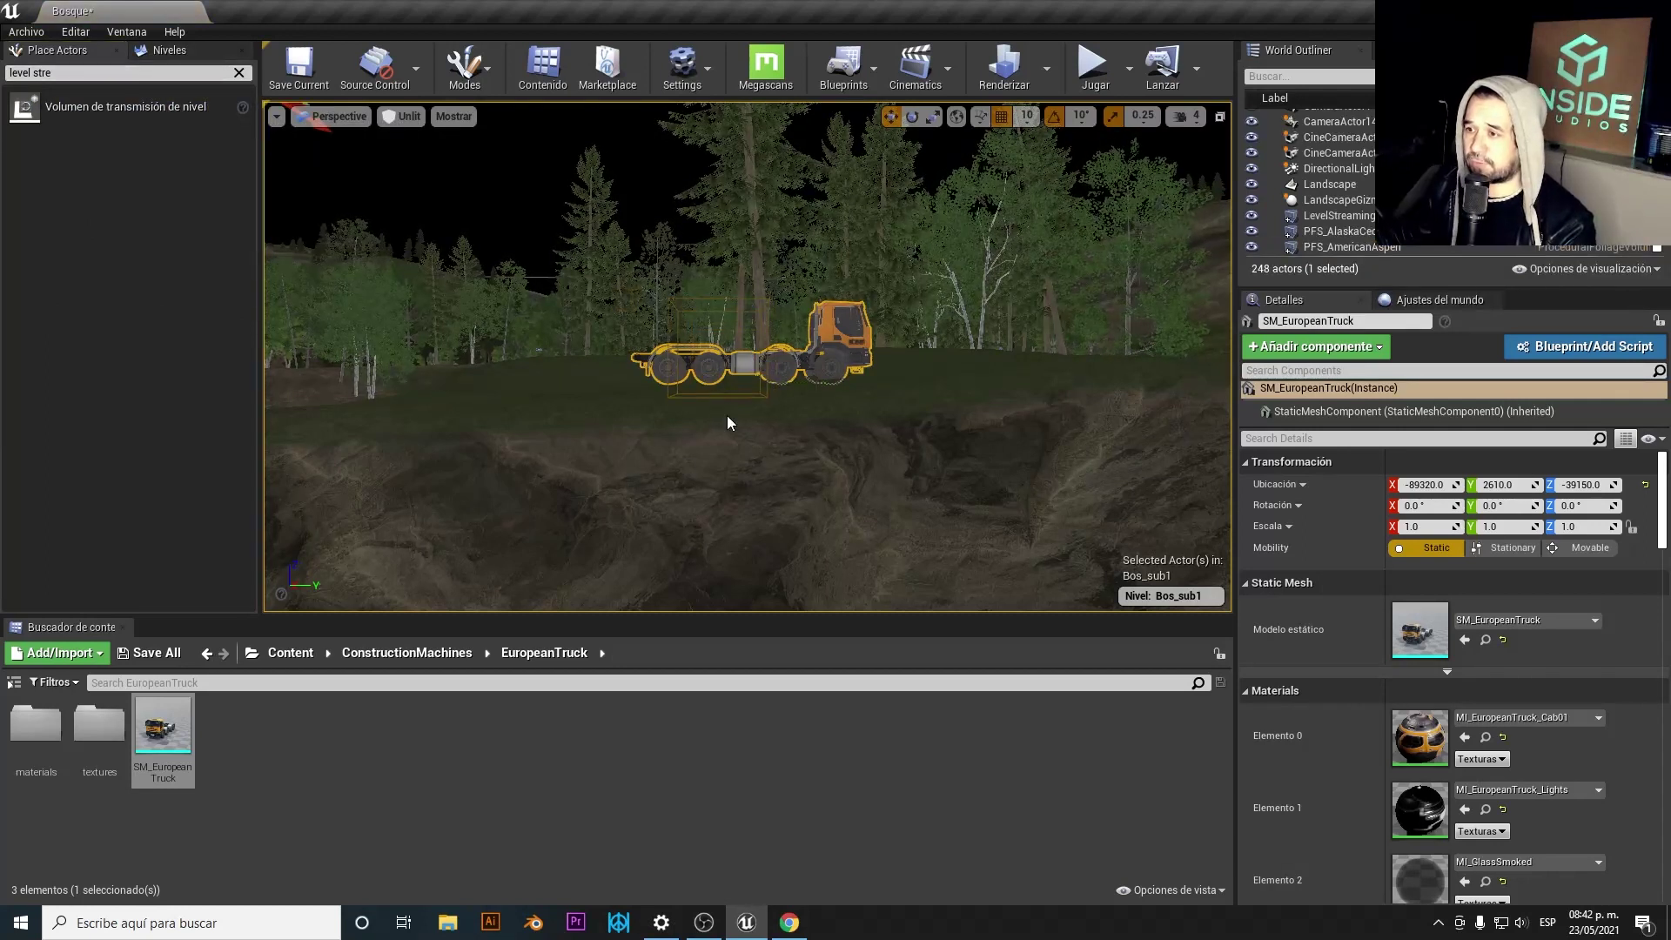
drag(727, 423, 728, 389)
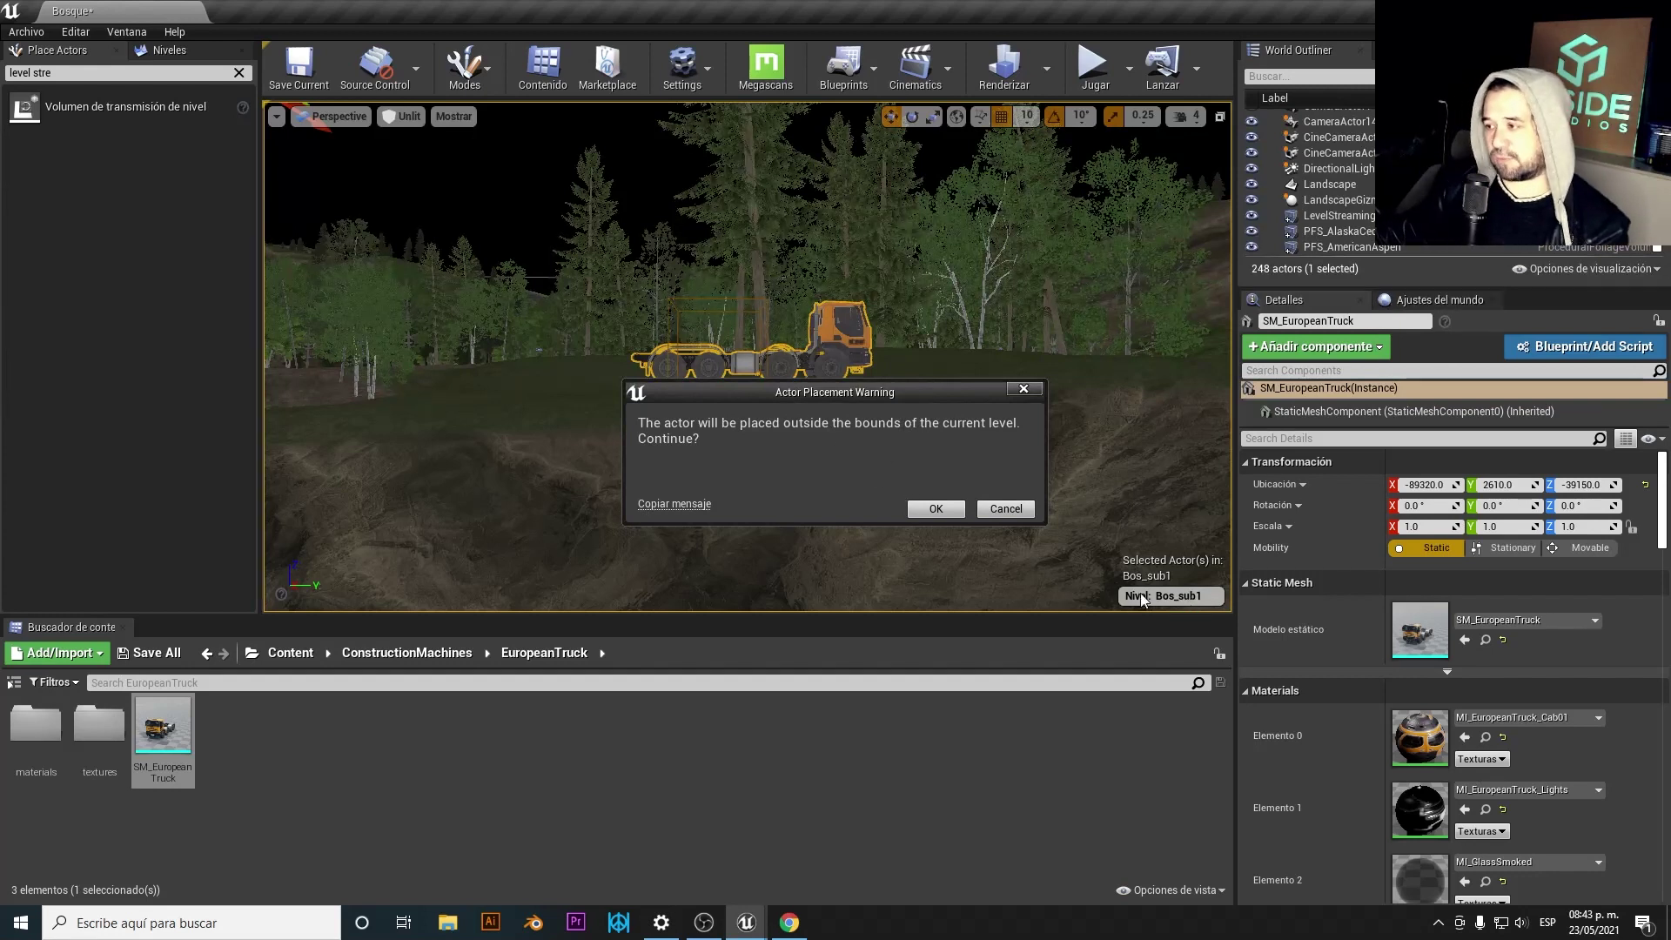
click(1004, 509)
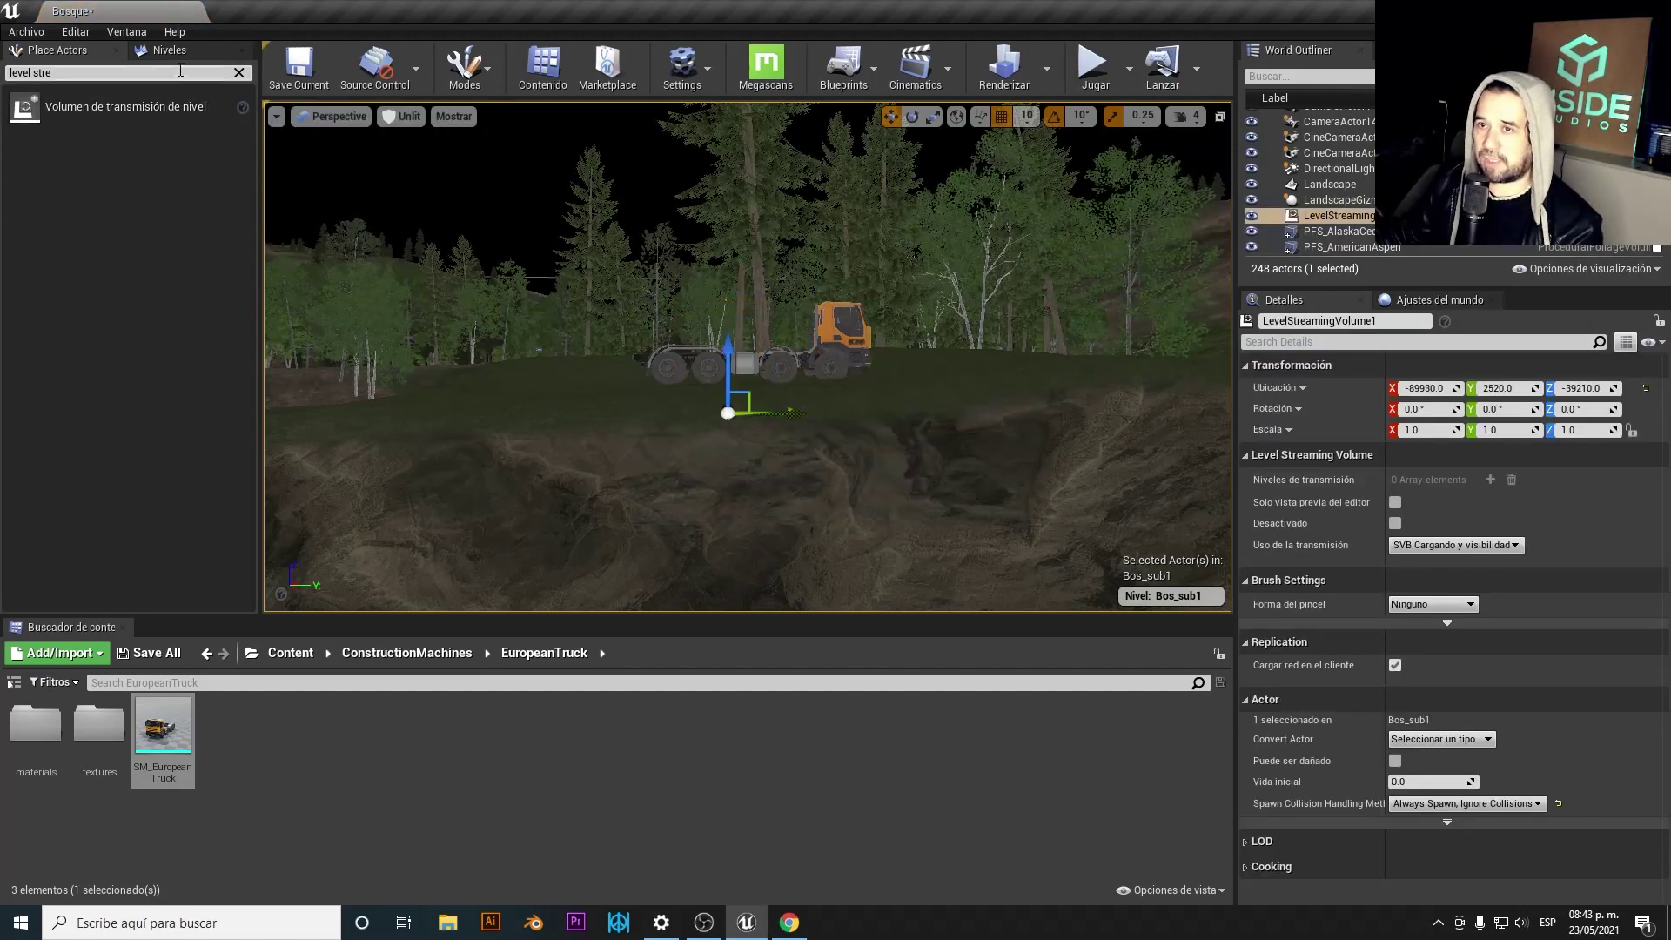
click(166, 50)
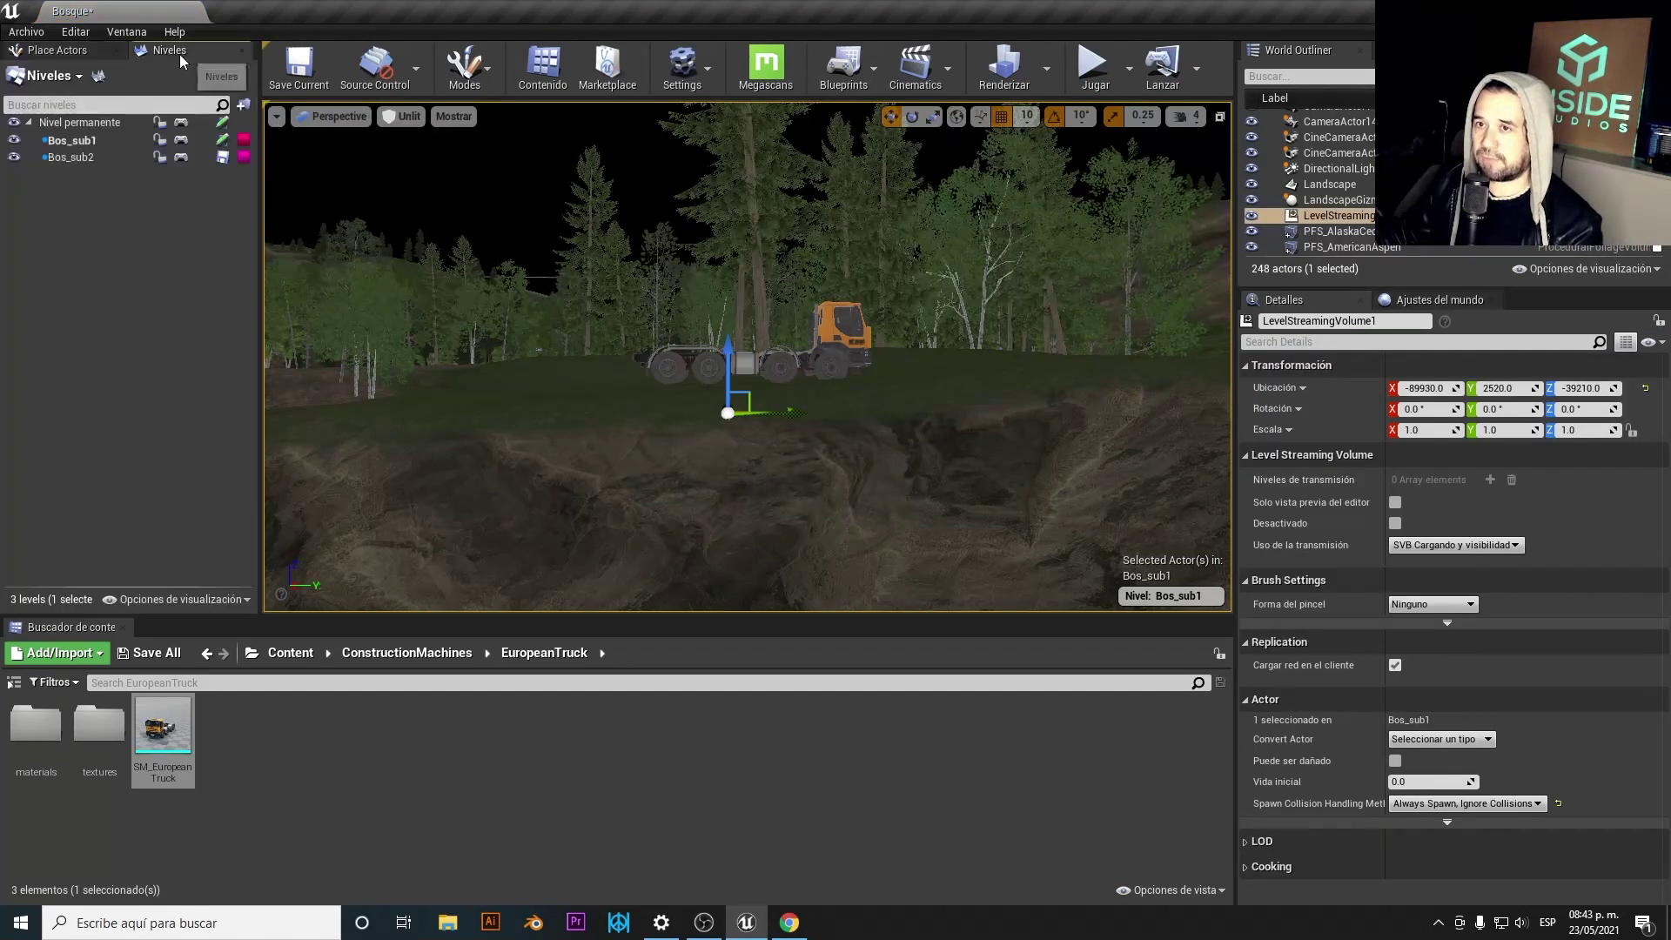
- Make the persistent level Bosque current and place a Level Streaming Volume at the truck
click(98, 123)
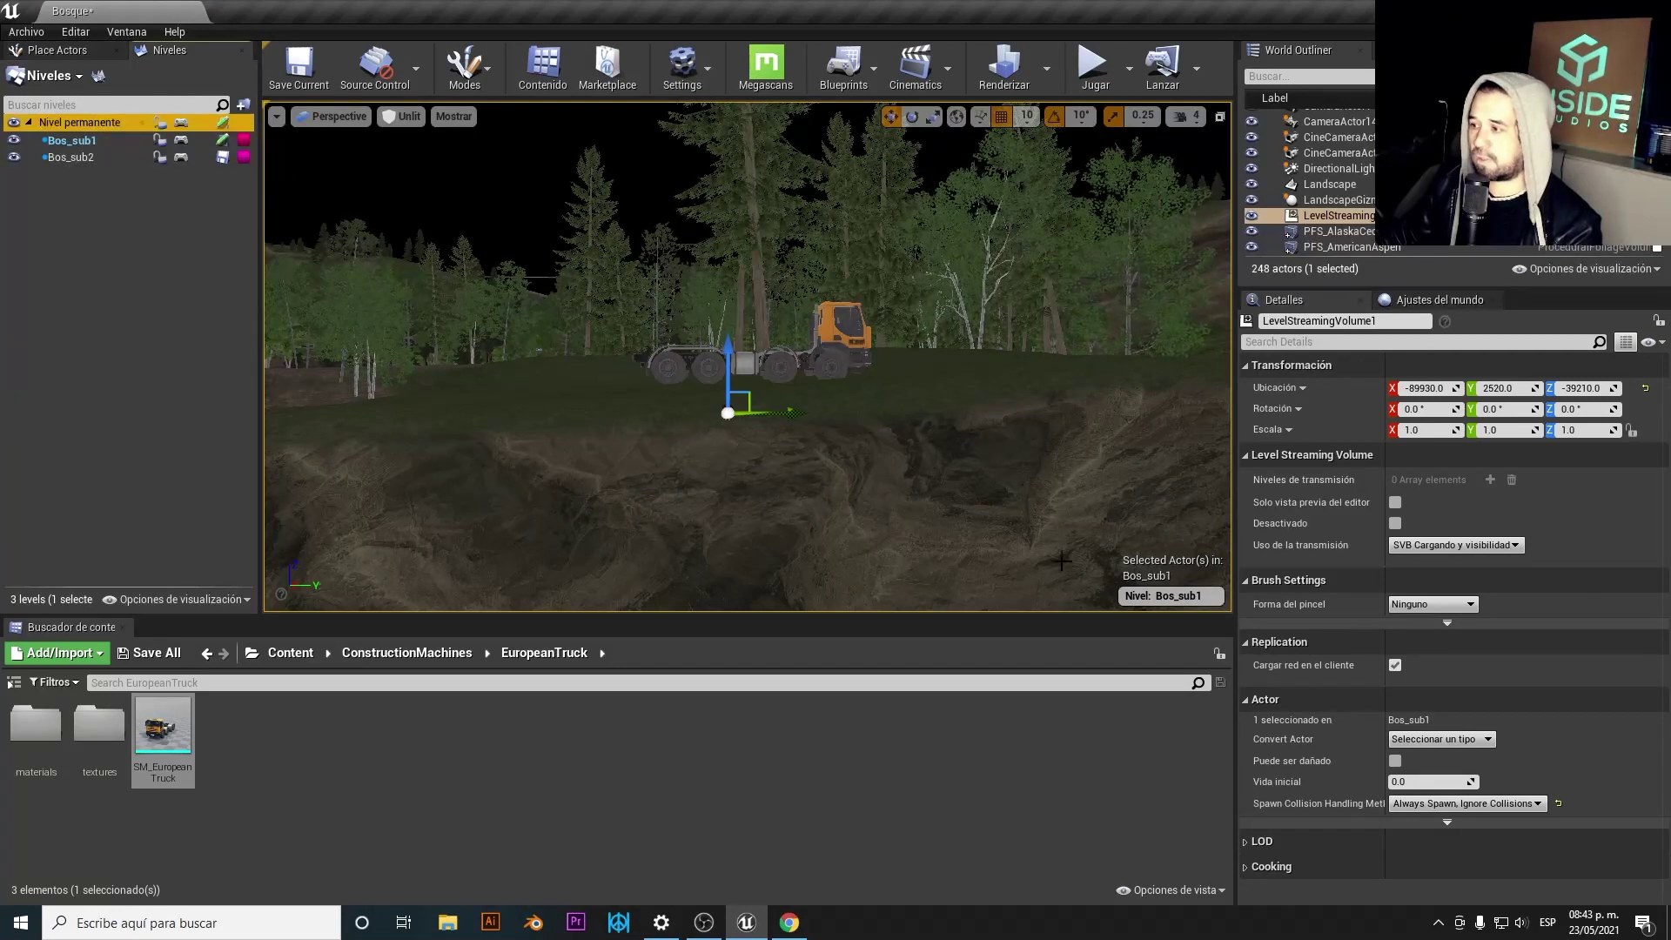
click(1156, 595)
click(1193, 536)
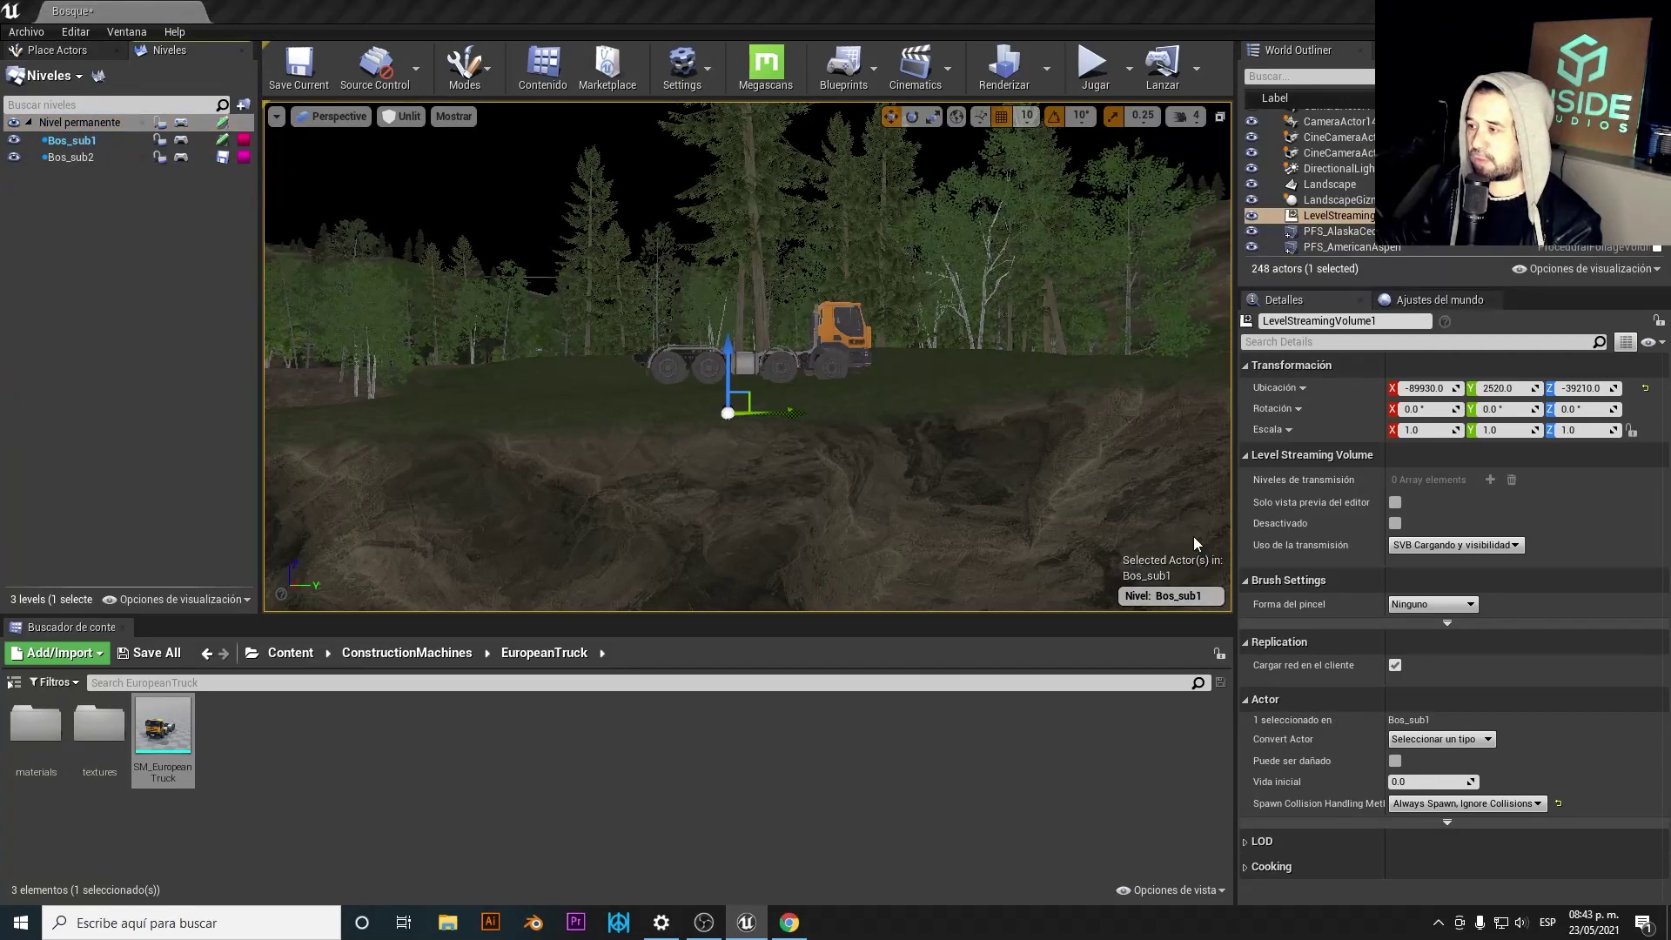
click(57, 50)
text(level stre)
drag(125, 106, 722, 376)
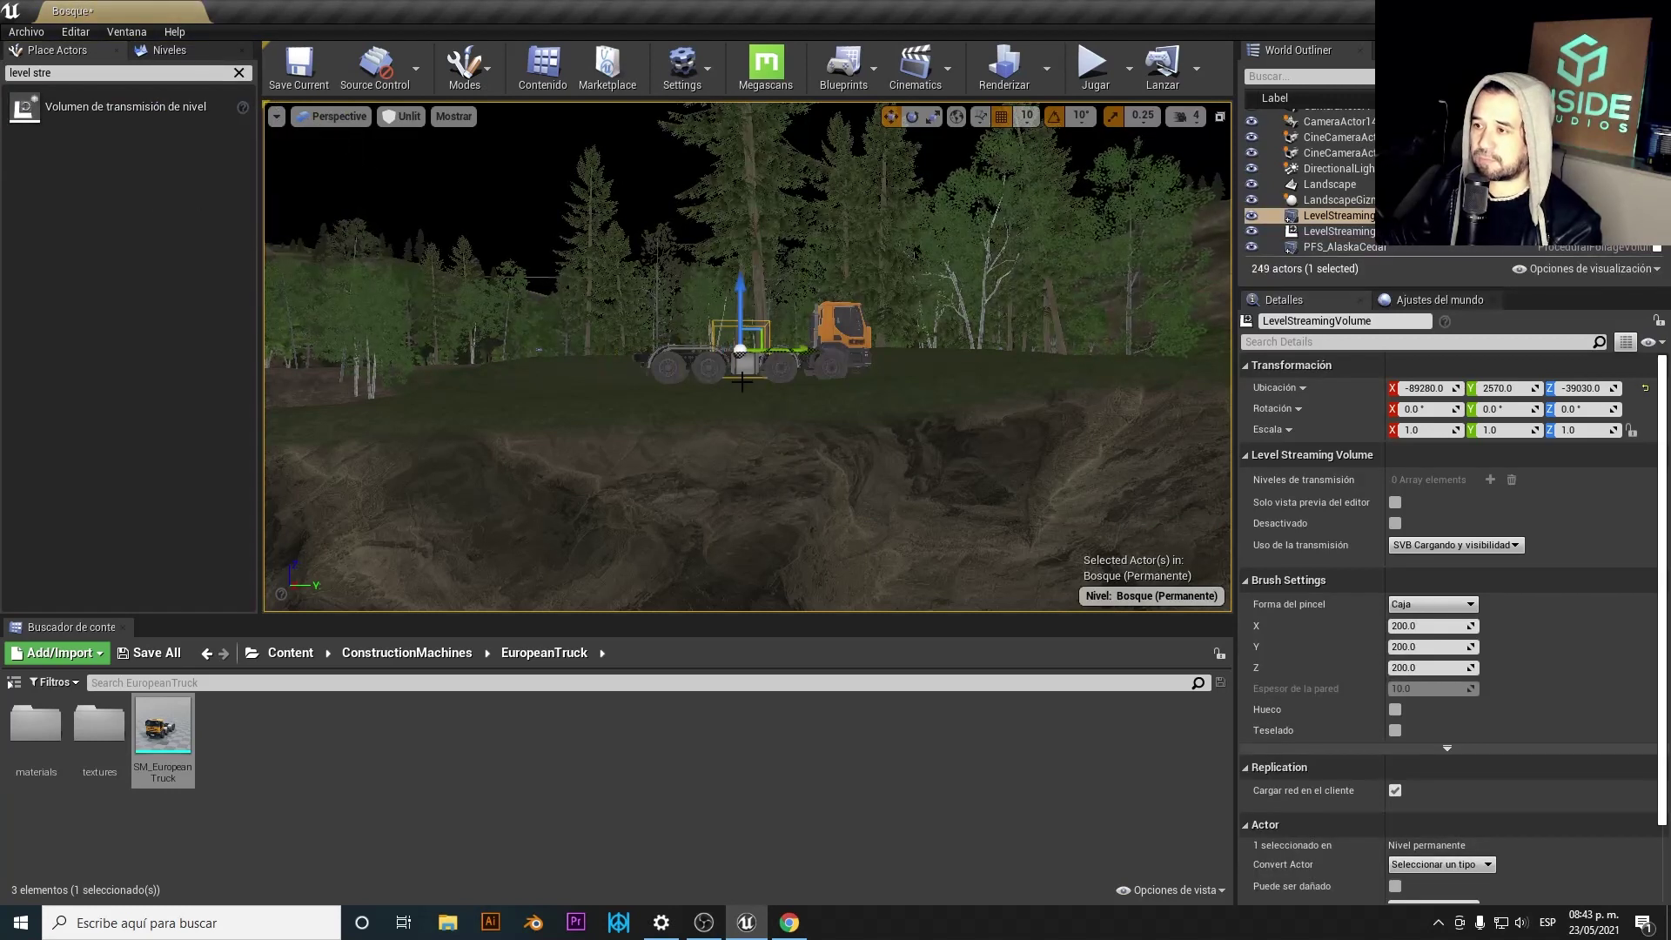
right_drag(743, 381, 763, 381)
- Scale the volume to 27 × 15.5 × 8 around the truck and test-play the level
key(r)
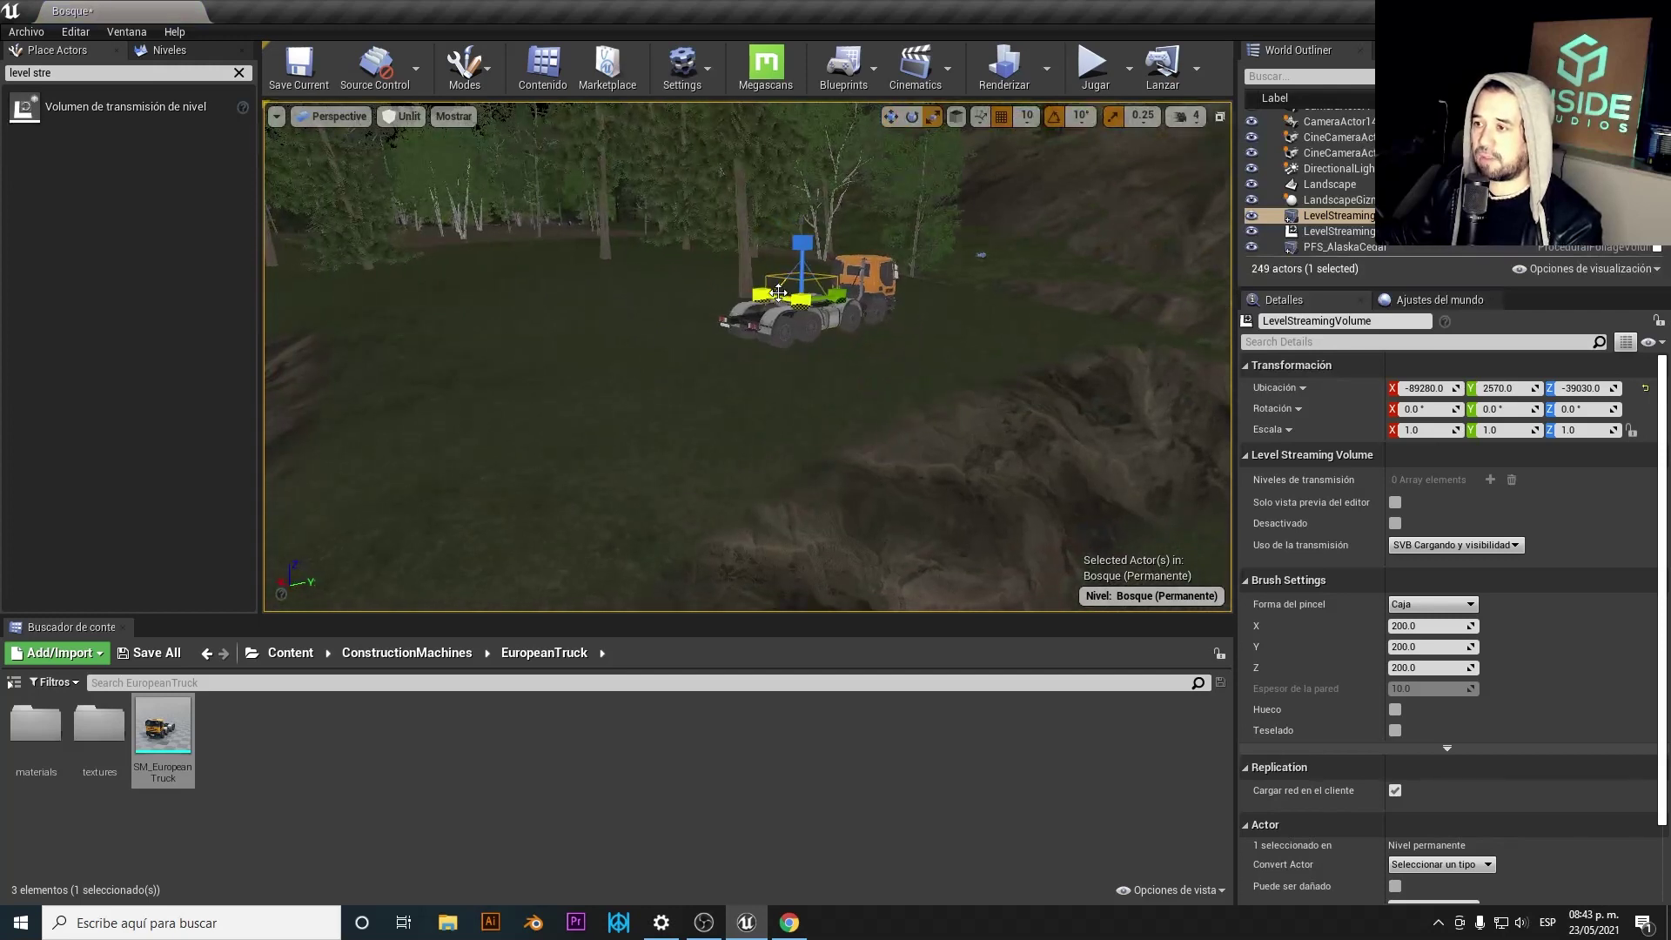
drag(862, 296, 974, 339)
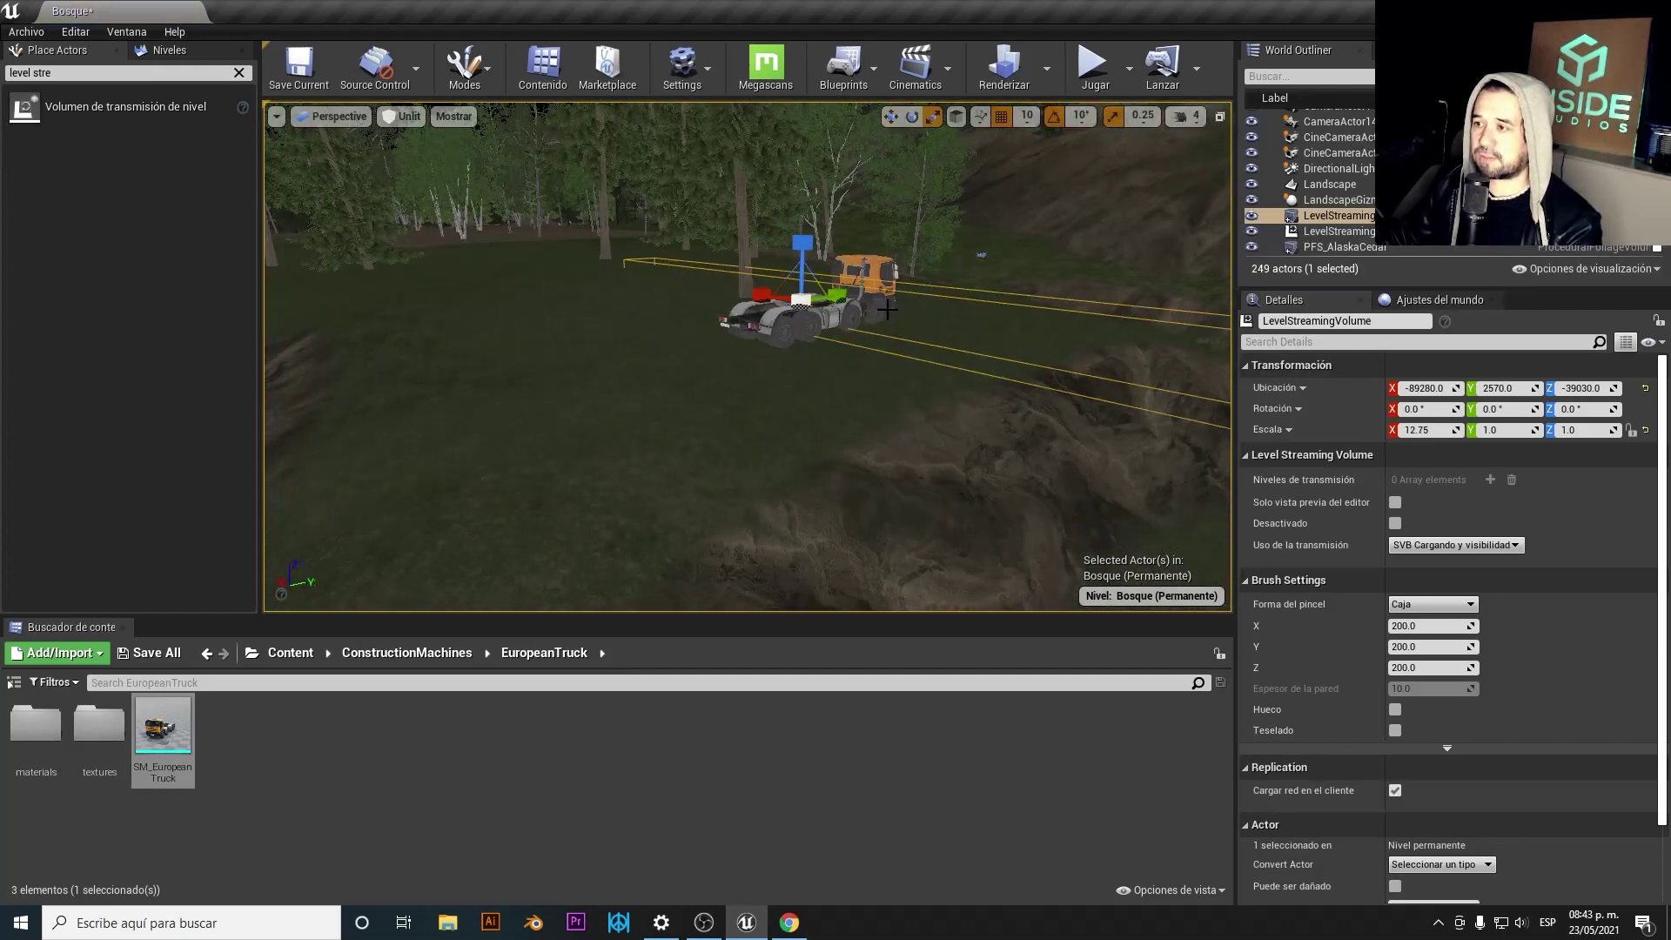
drag(887, 309, 958, 365)
right_drag(958, 365, 905, 331)
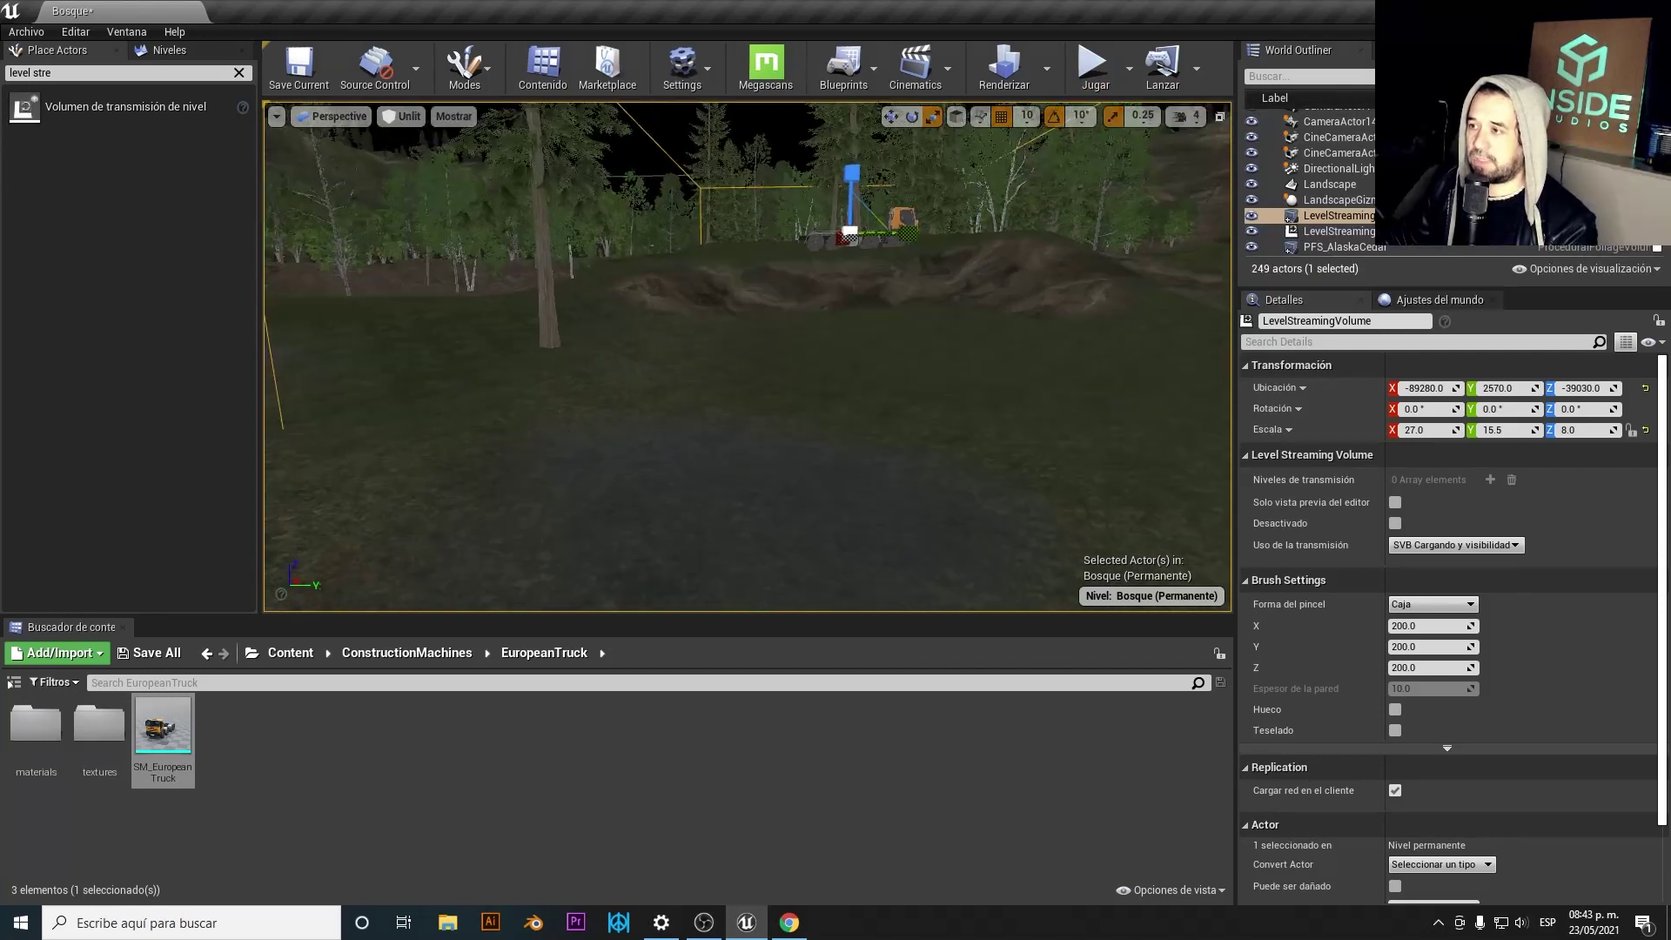
click(1090, 68)
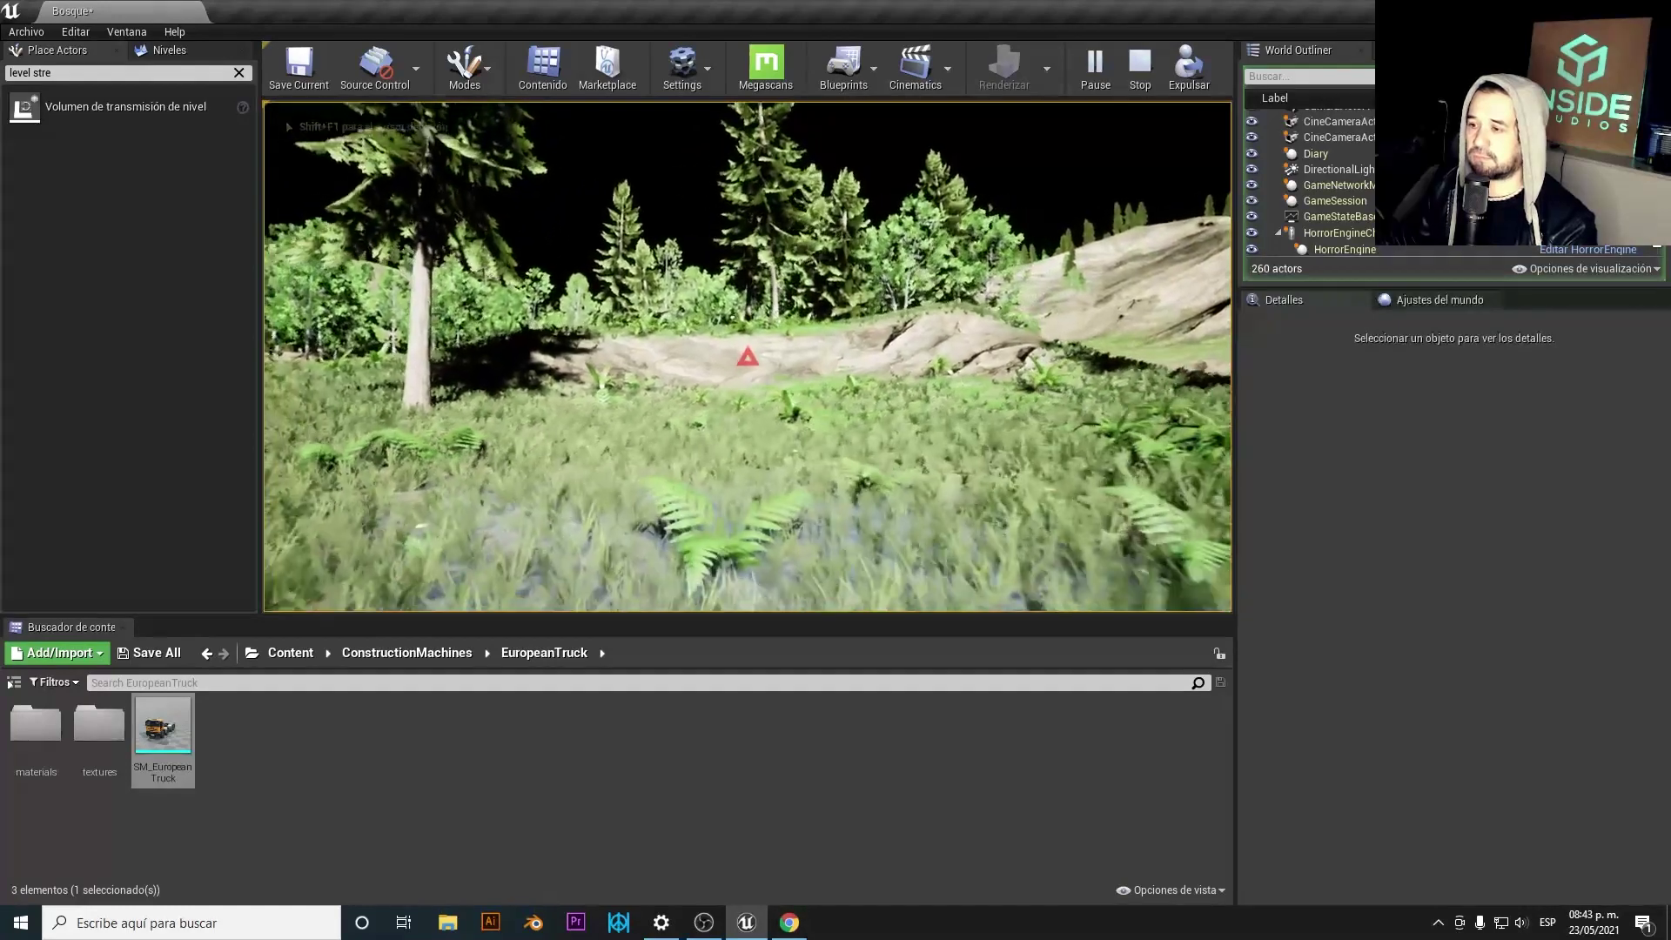
key(Escape)
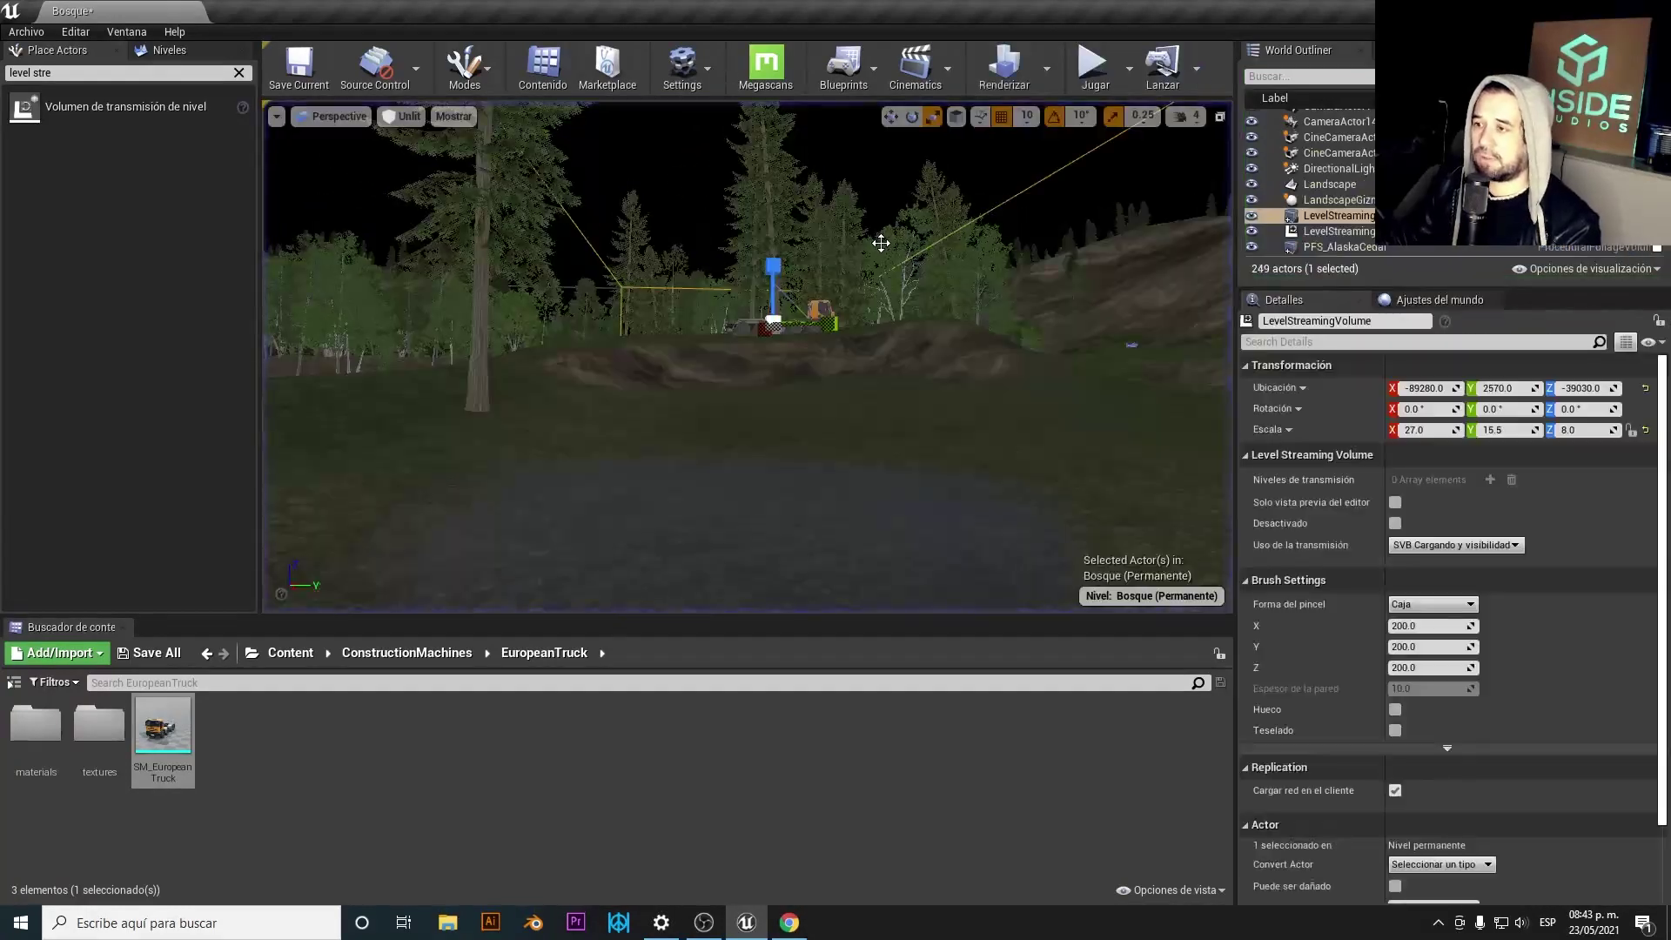
right_drag(557, 324, 531, 344)
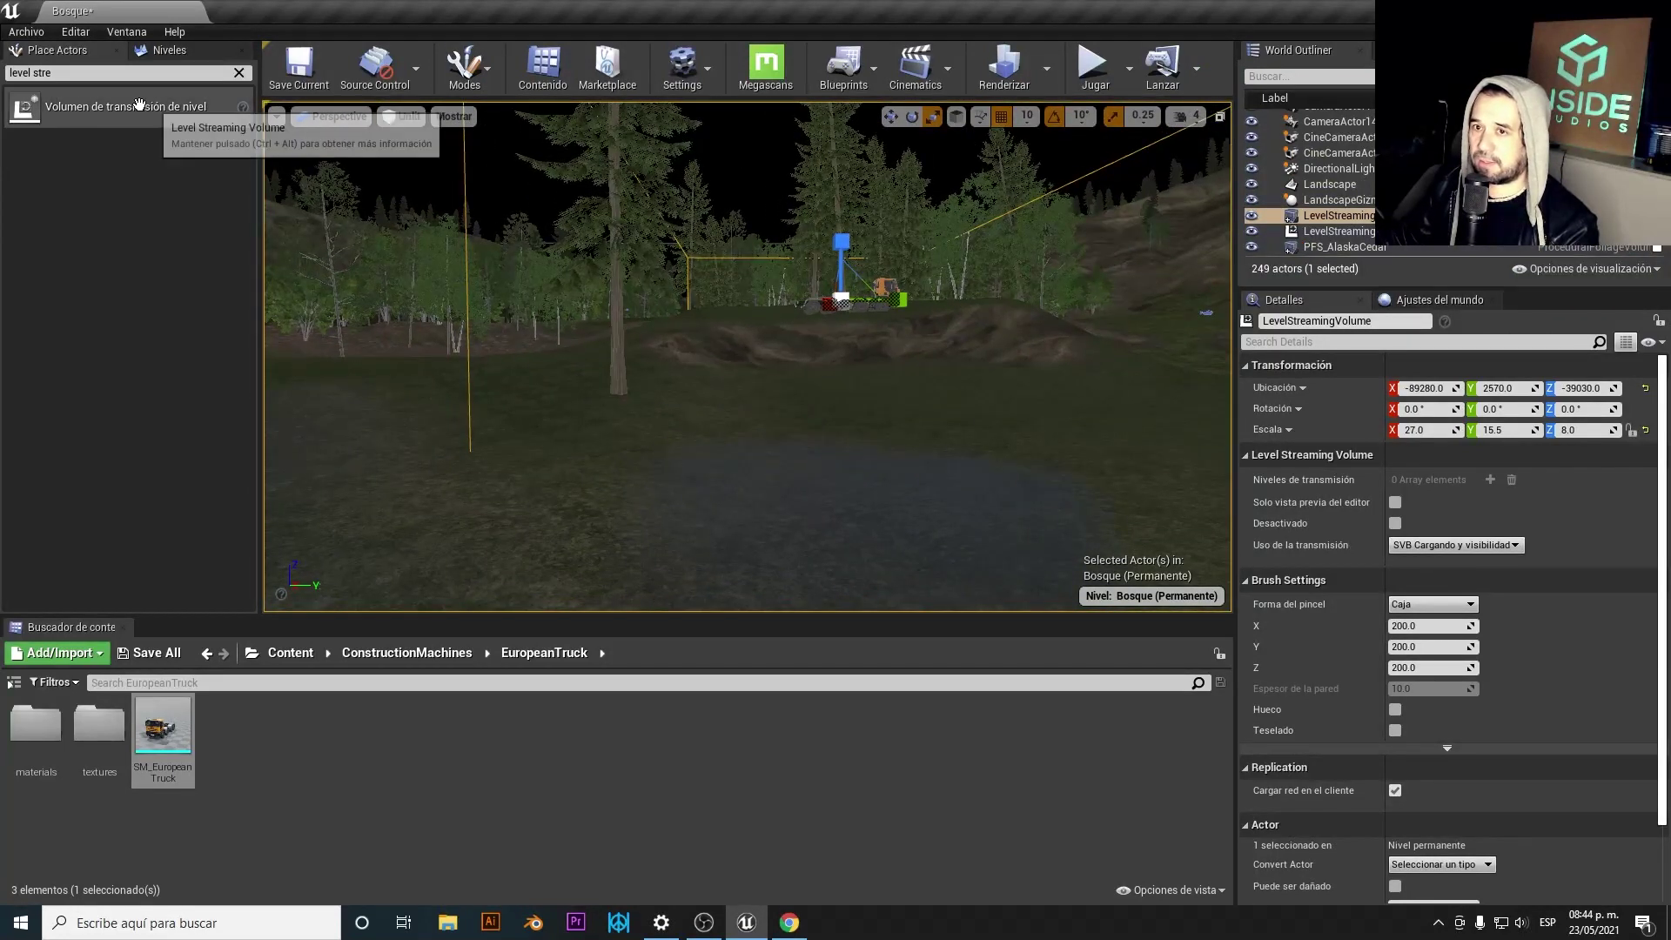
- In Bos_sub1's Level Details, add LevelStreamingVolume to its Streaming Volumes list
click(167, 49)
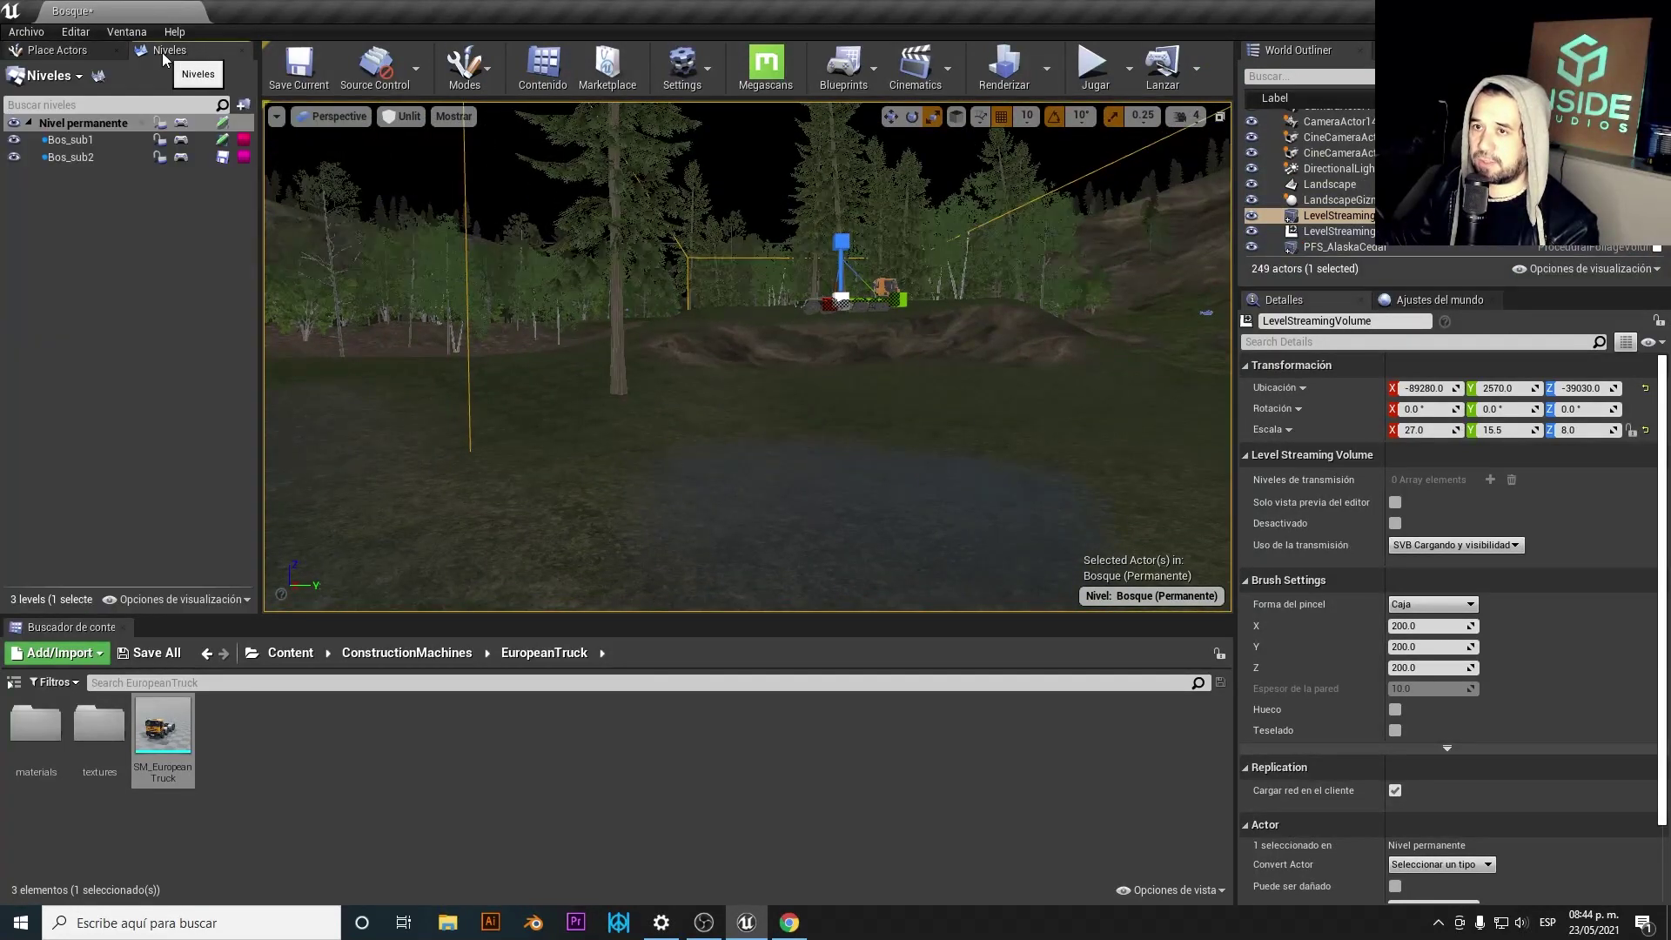
click(105, 139)
shift+click(174, 158)
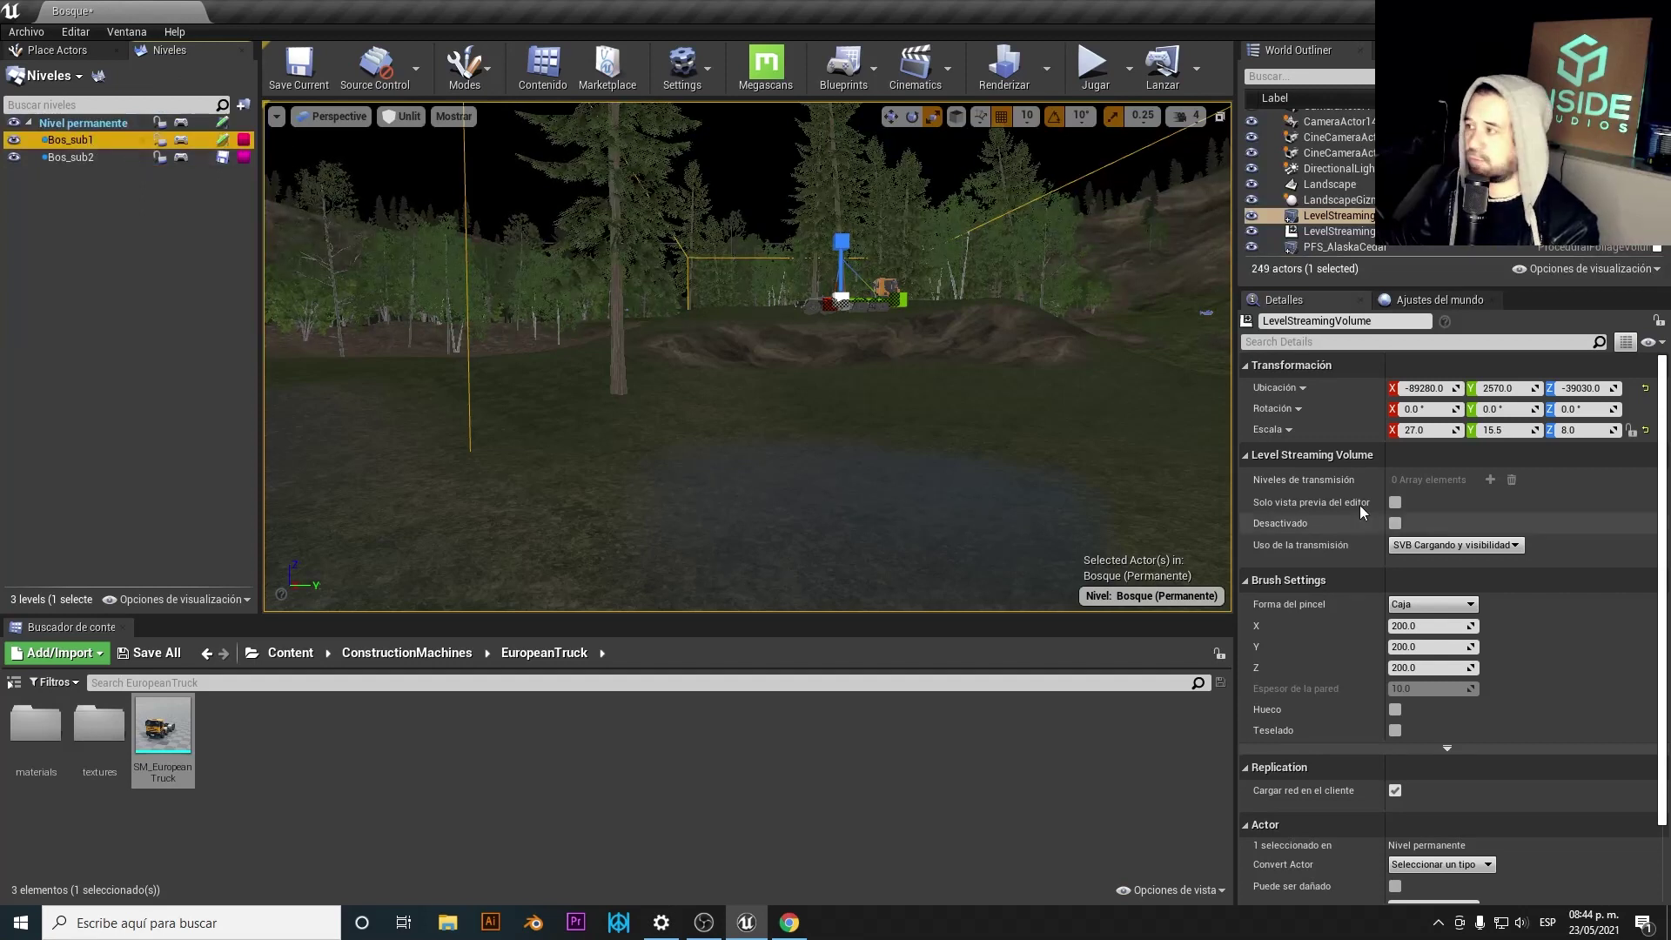
right_drag(827, 265, 796, 264)
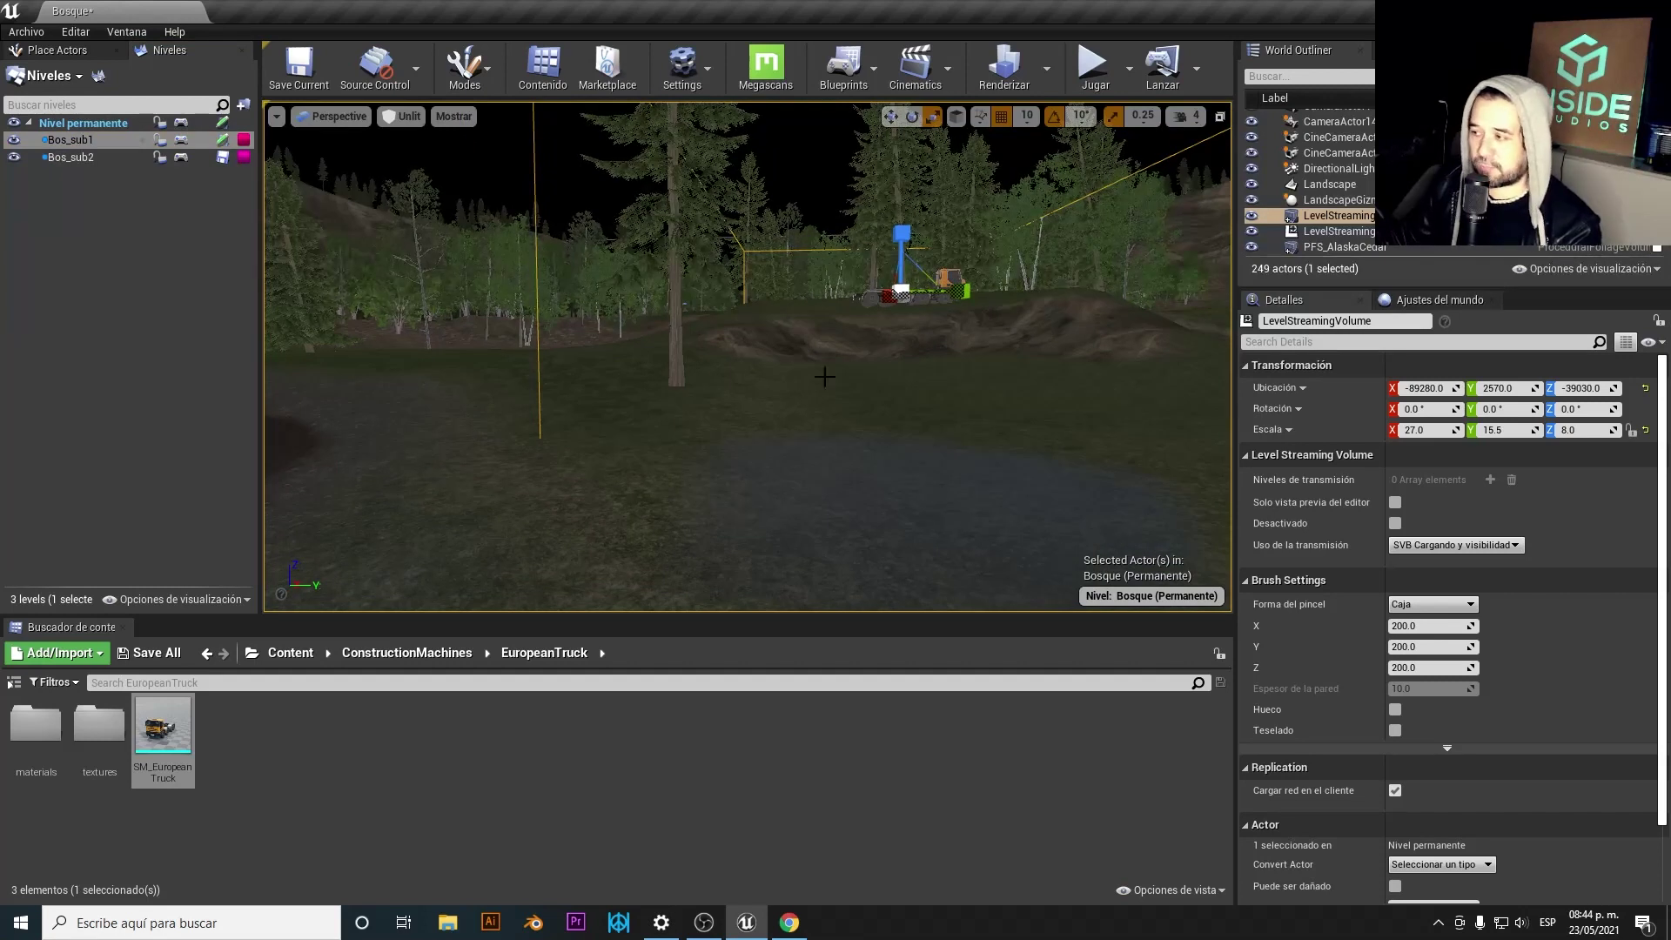
click(111, 139)
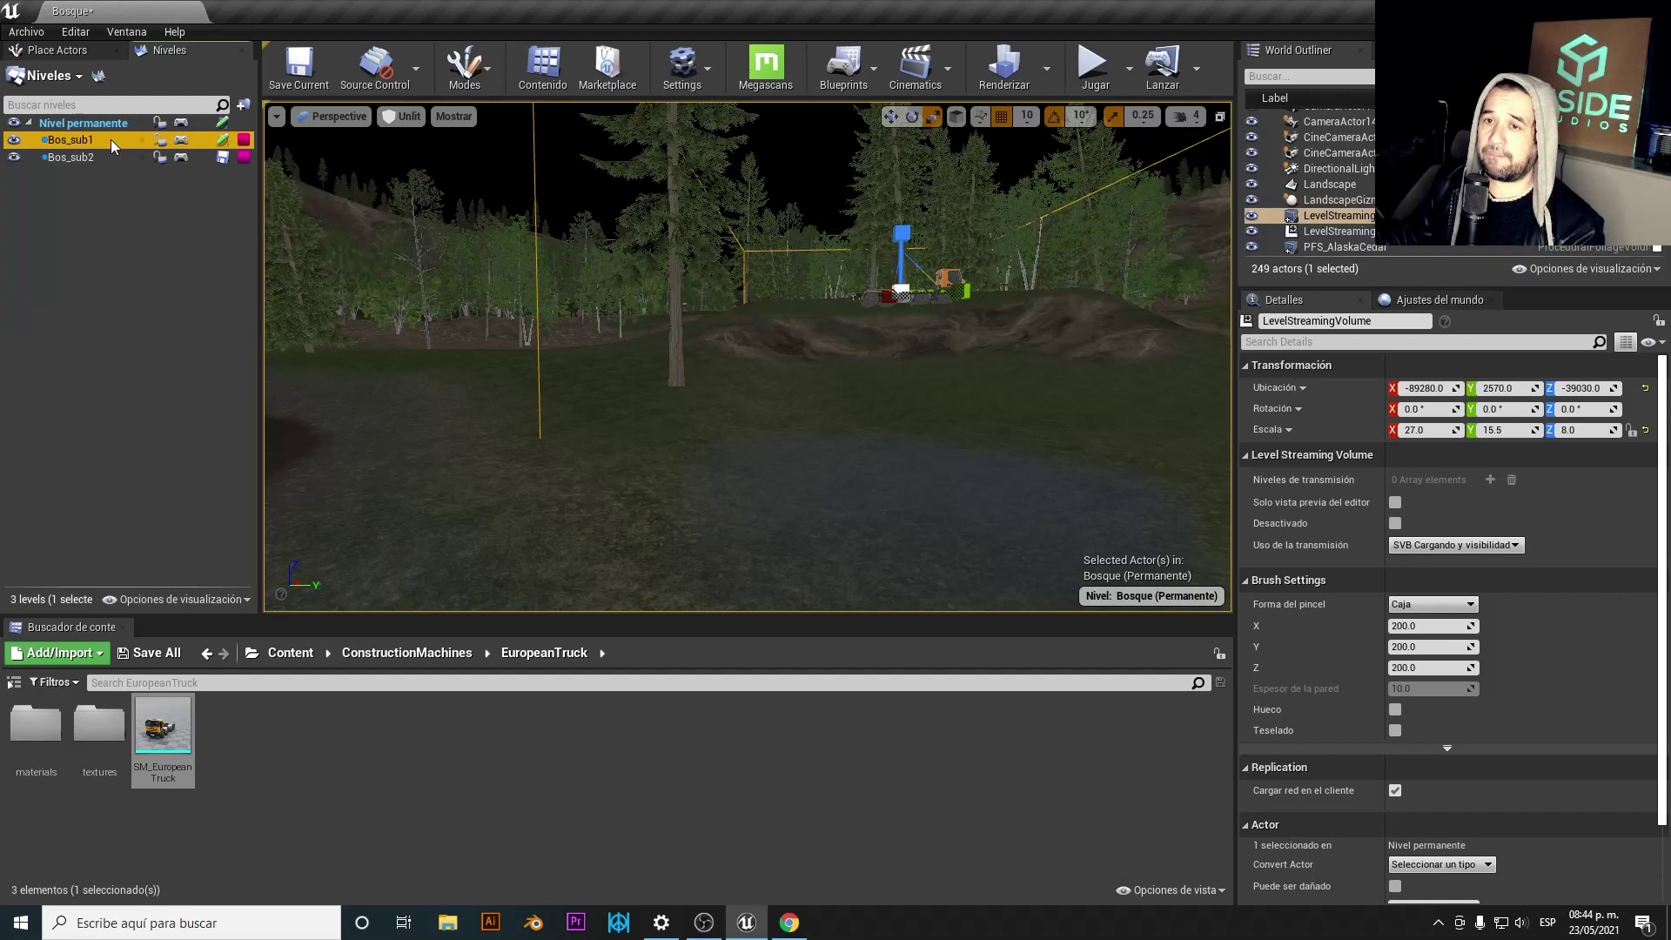
click(100, 82)
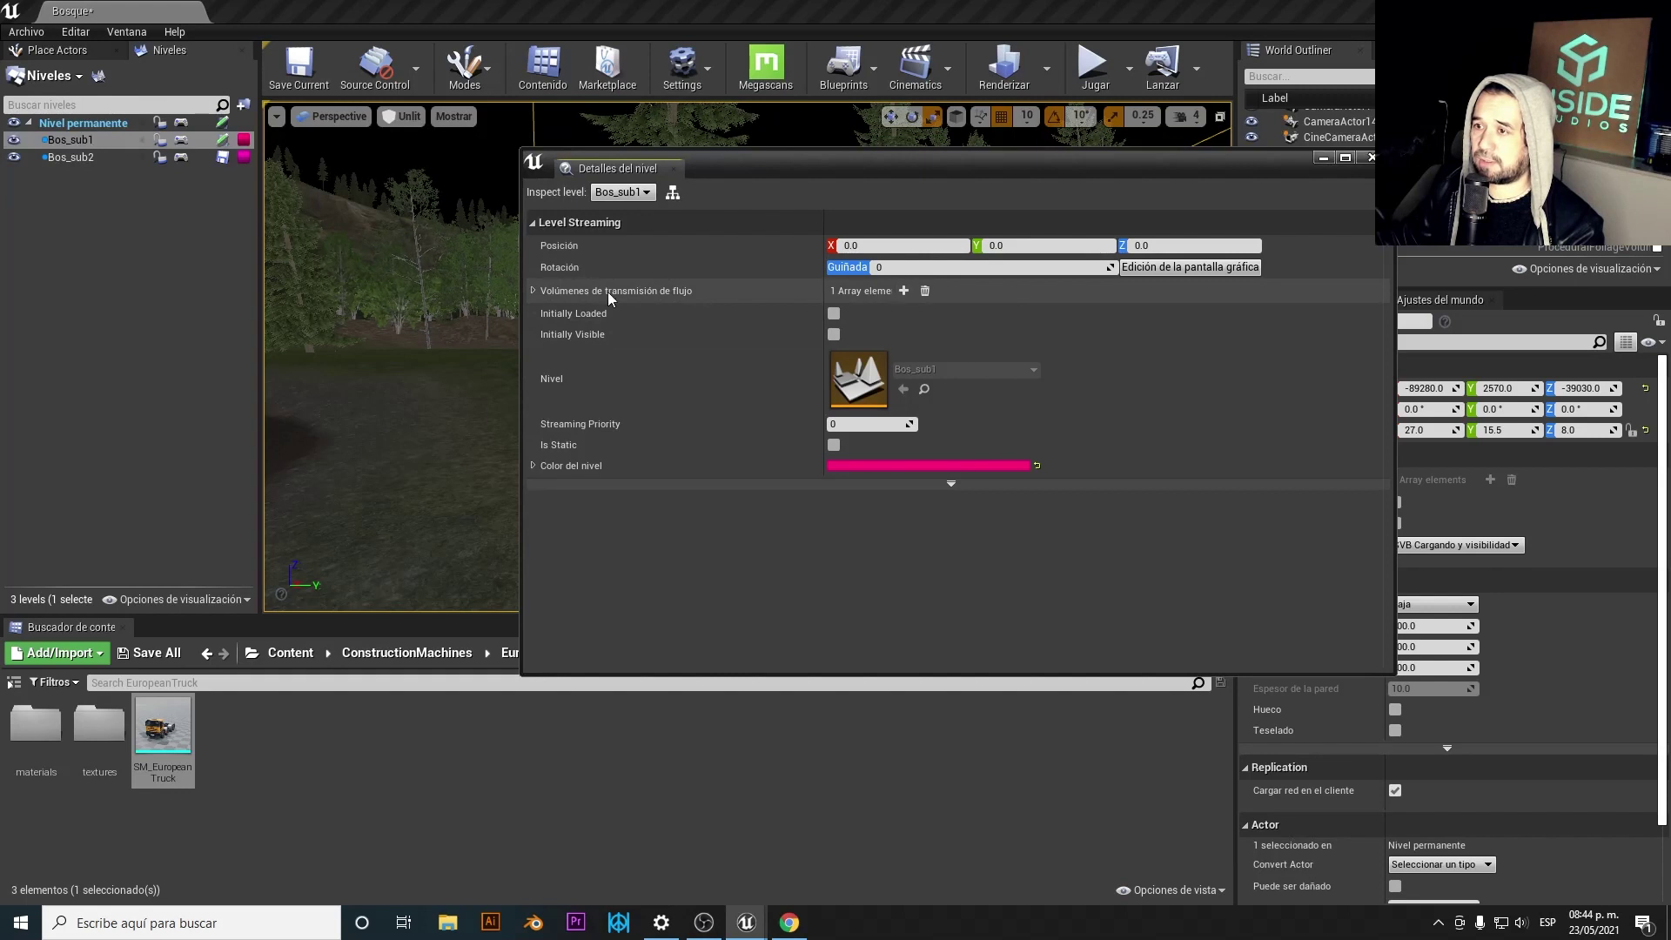
click(535, 290)
click(933, 315)
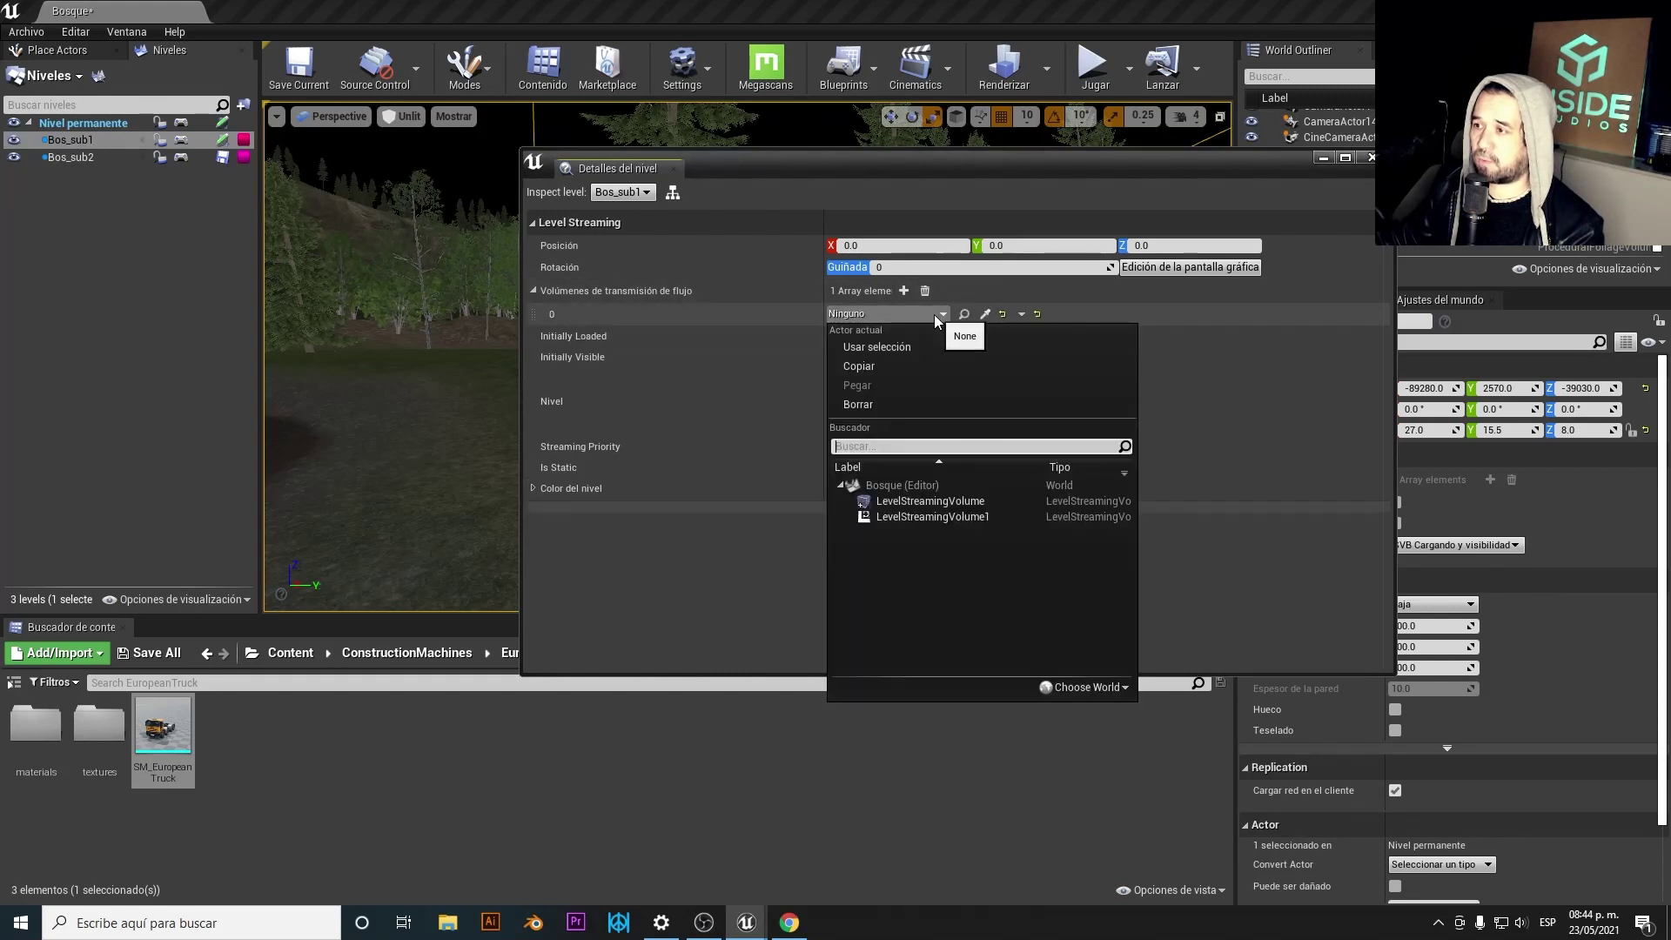
click(928, 505)
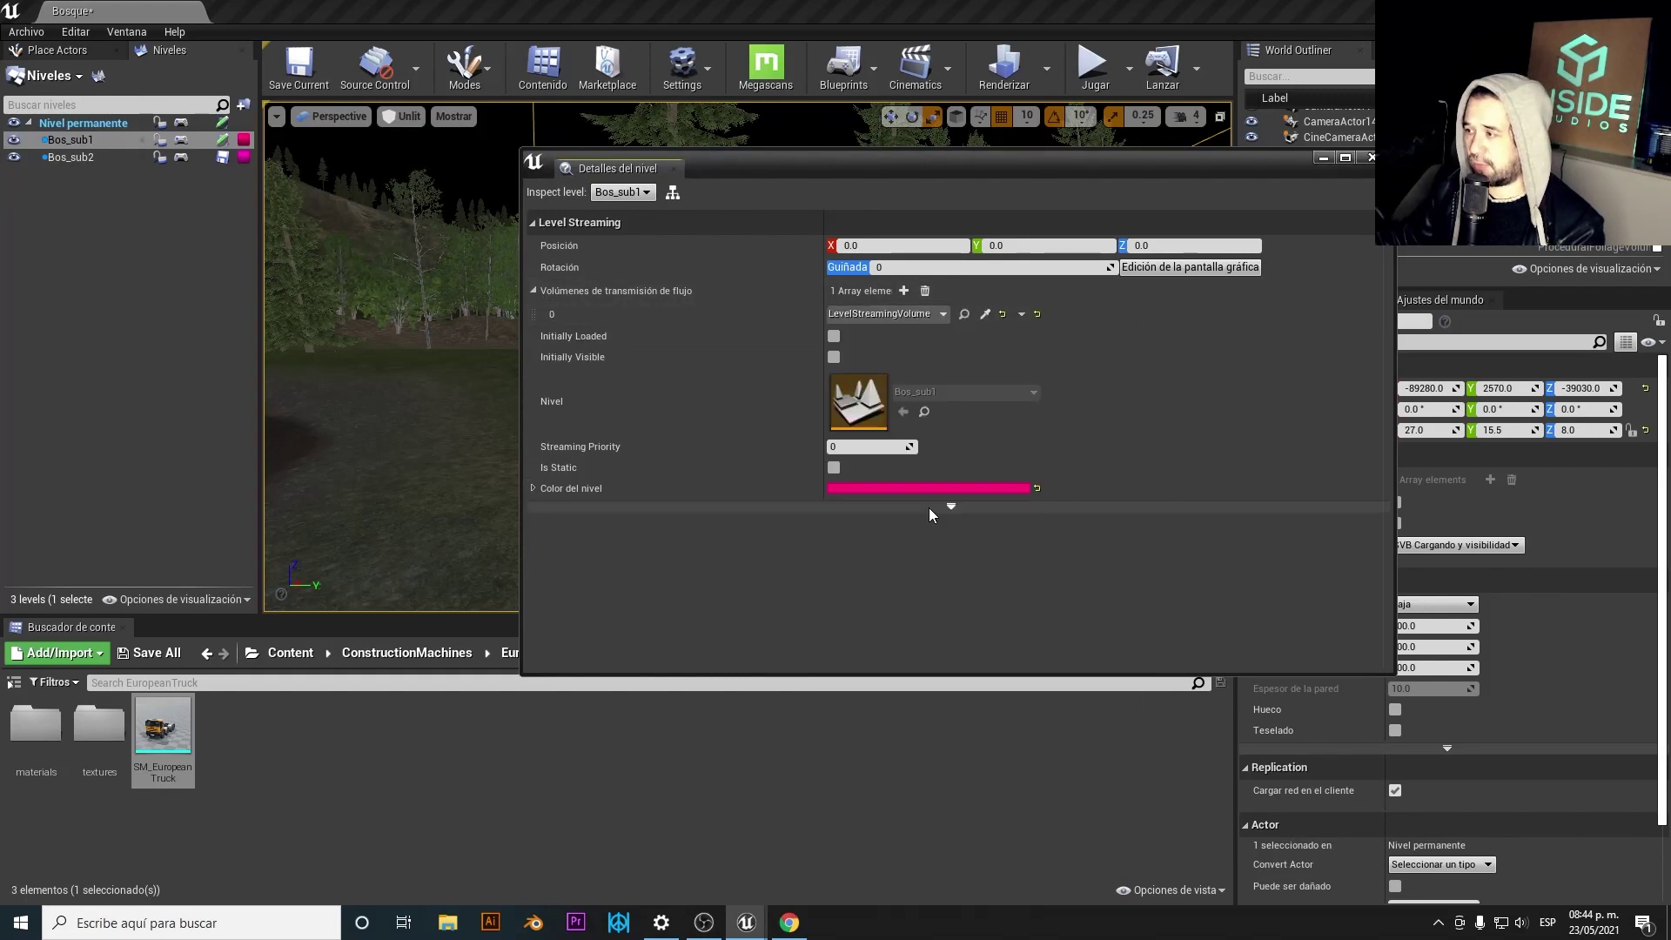
click(1317, 159)
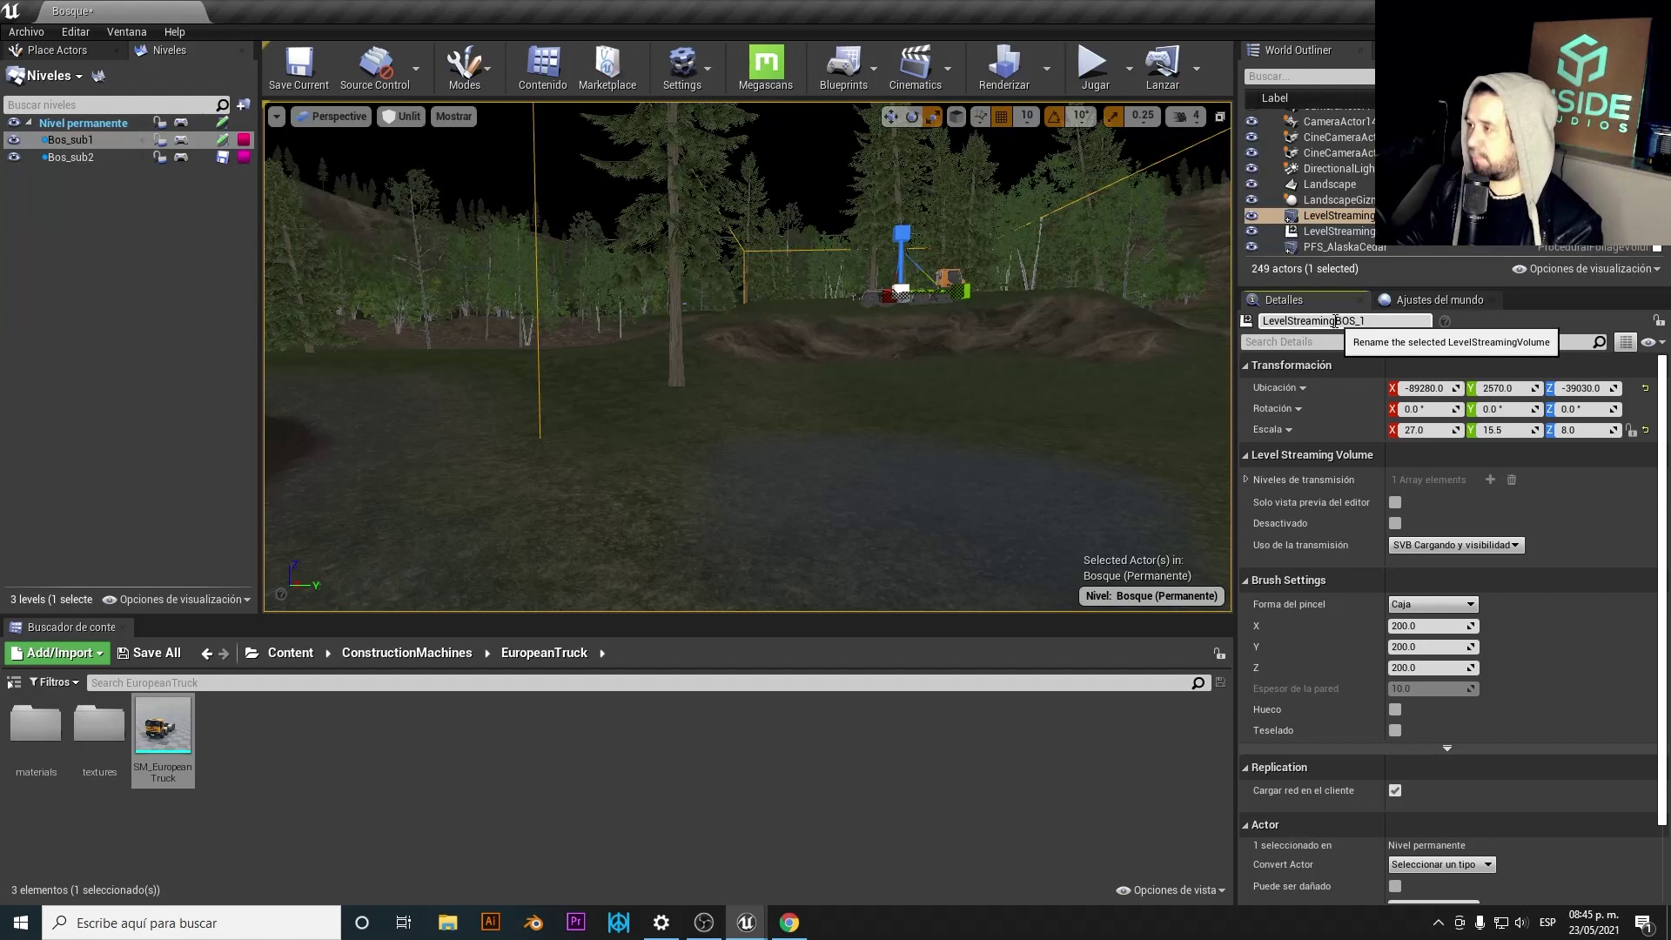
- Confirm the LevelStreamingBOS_1 name, then play-test walking forward until Bos_sub1's truck streams in
click(1338, 320)
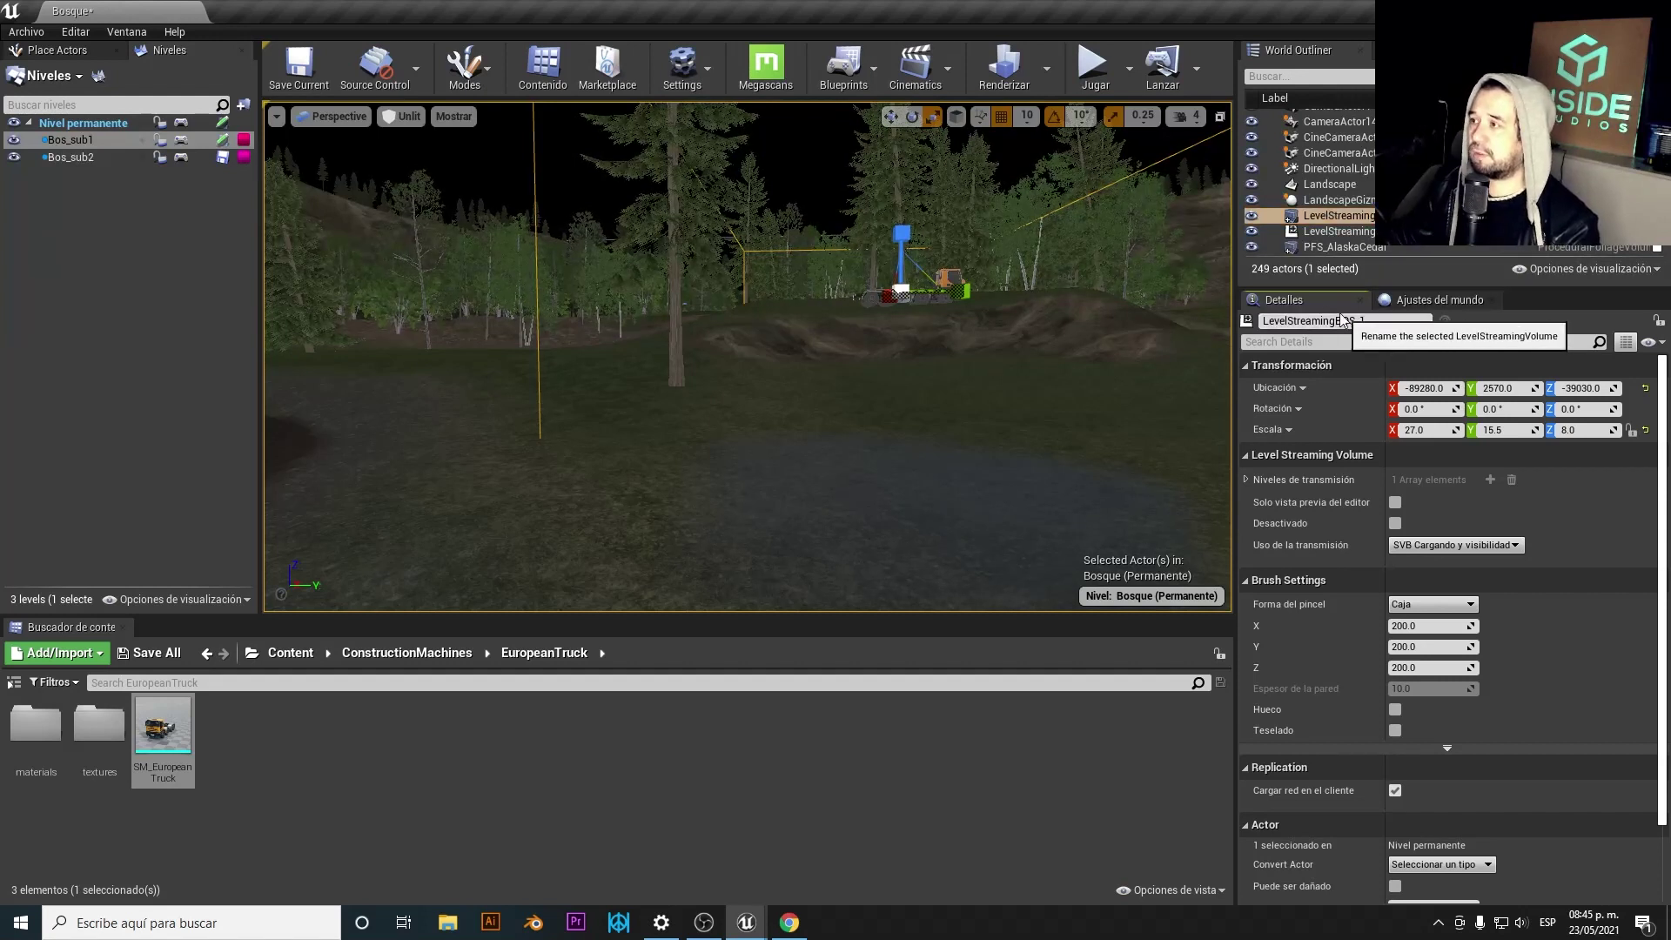
click(1088, 82)
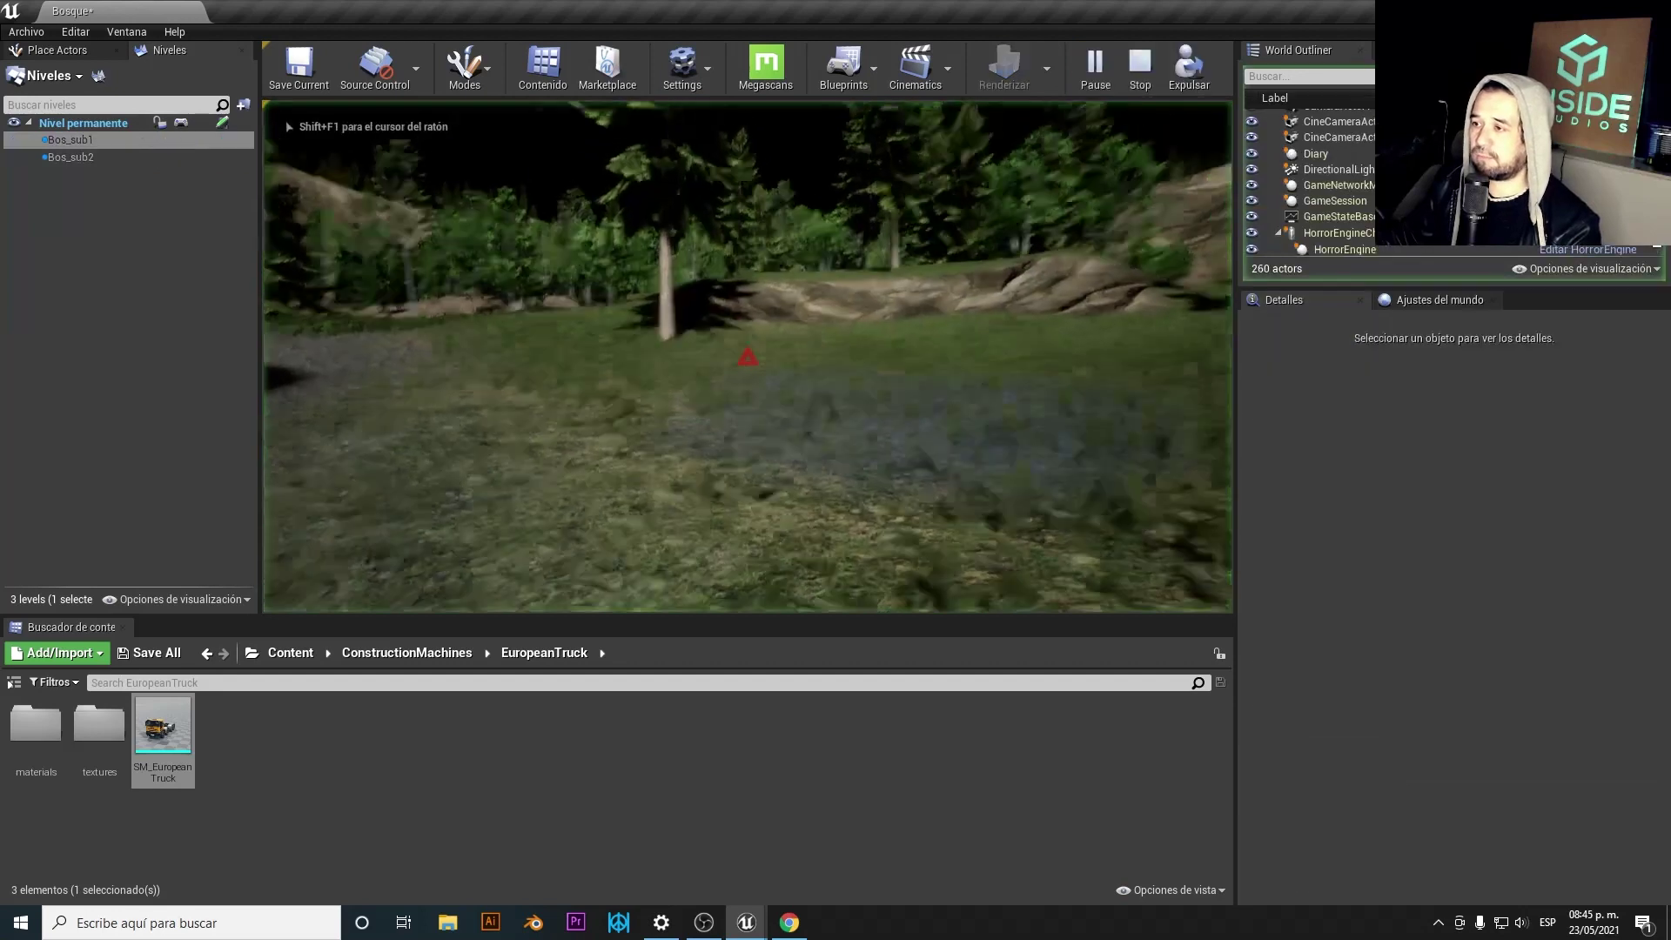
key(w)
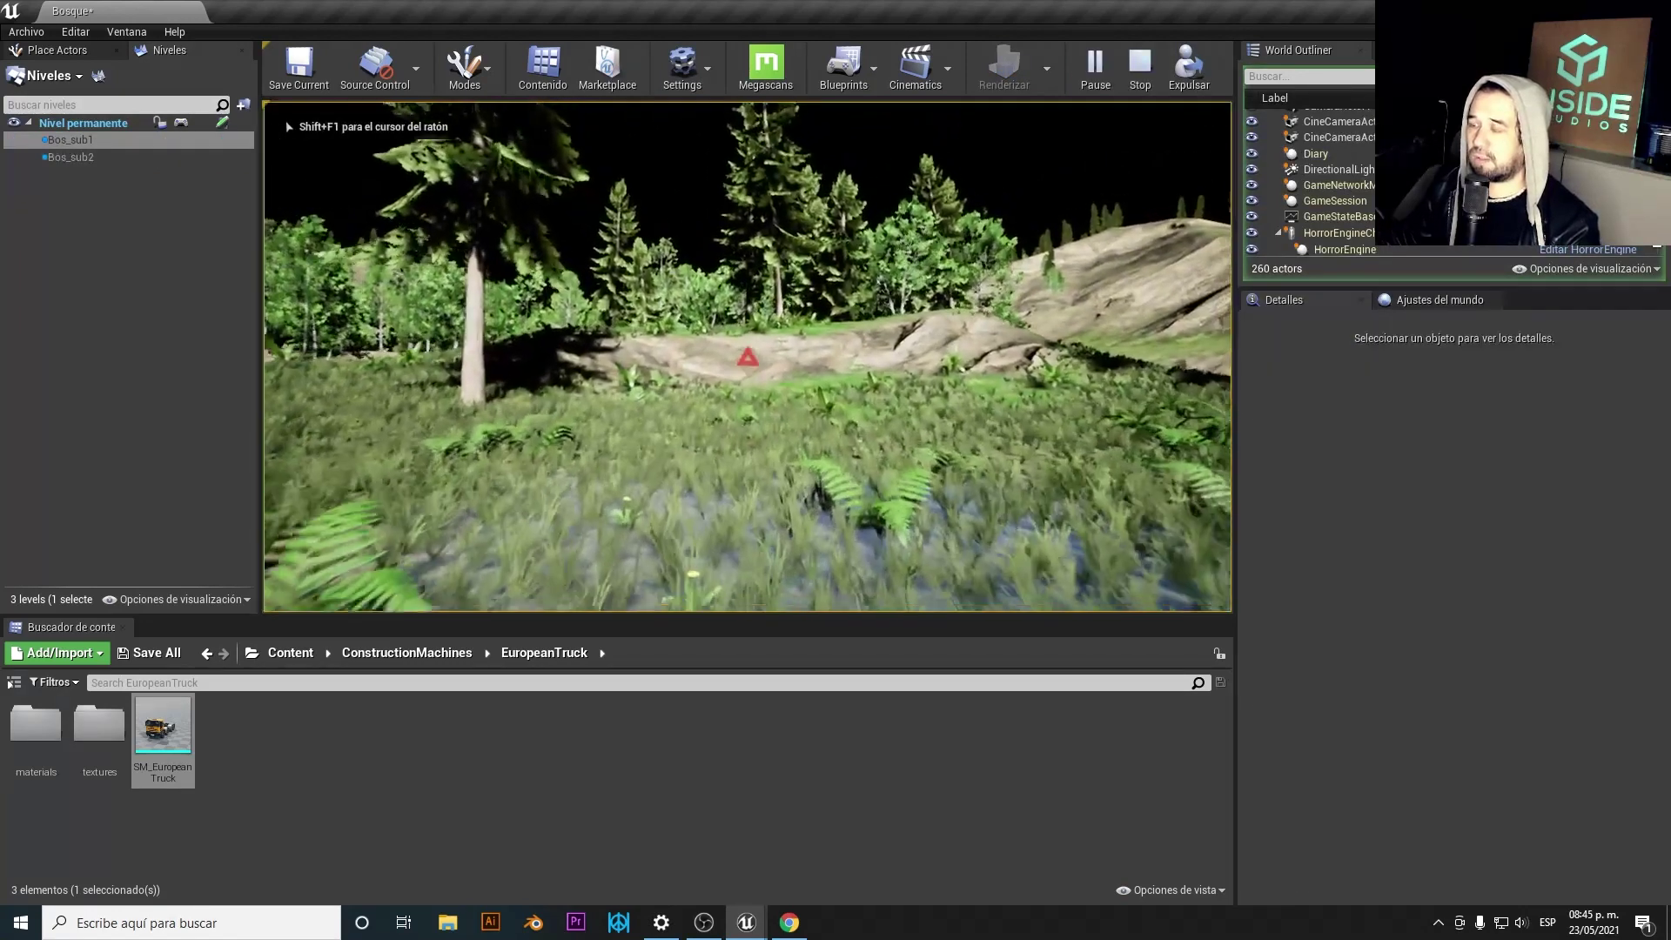
key(w)
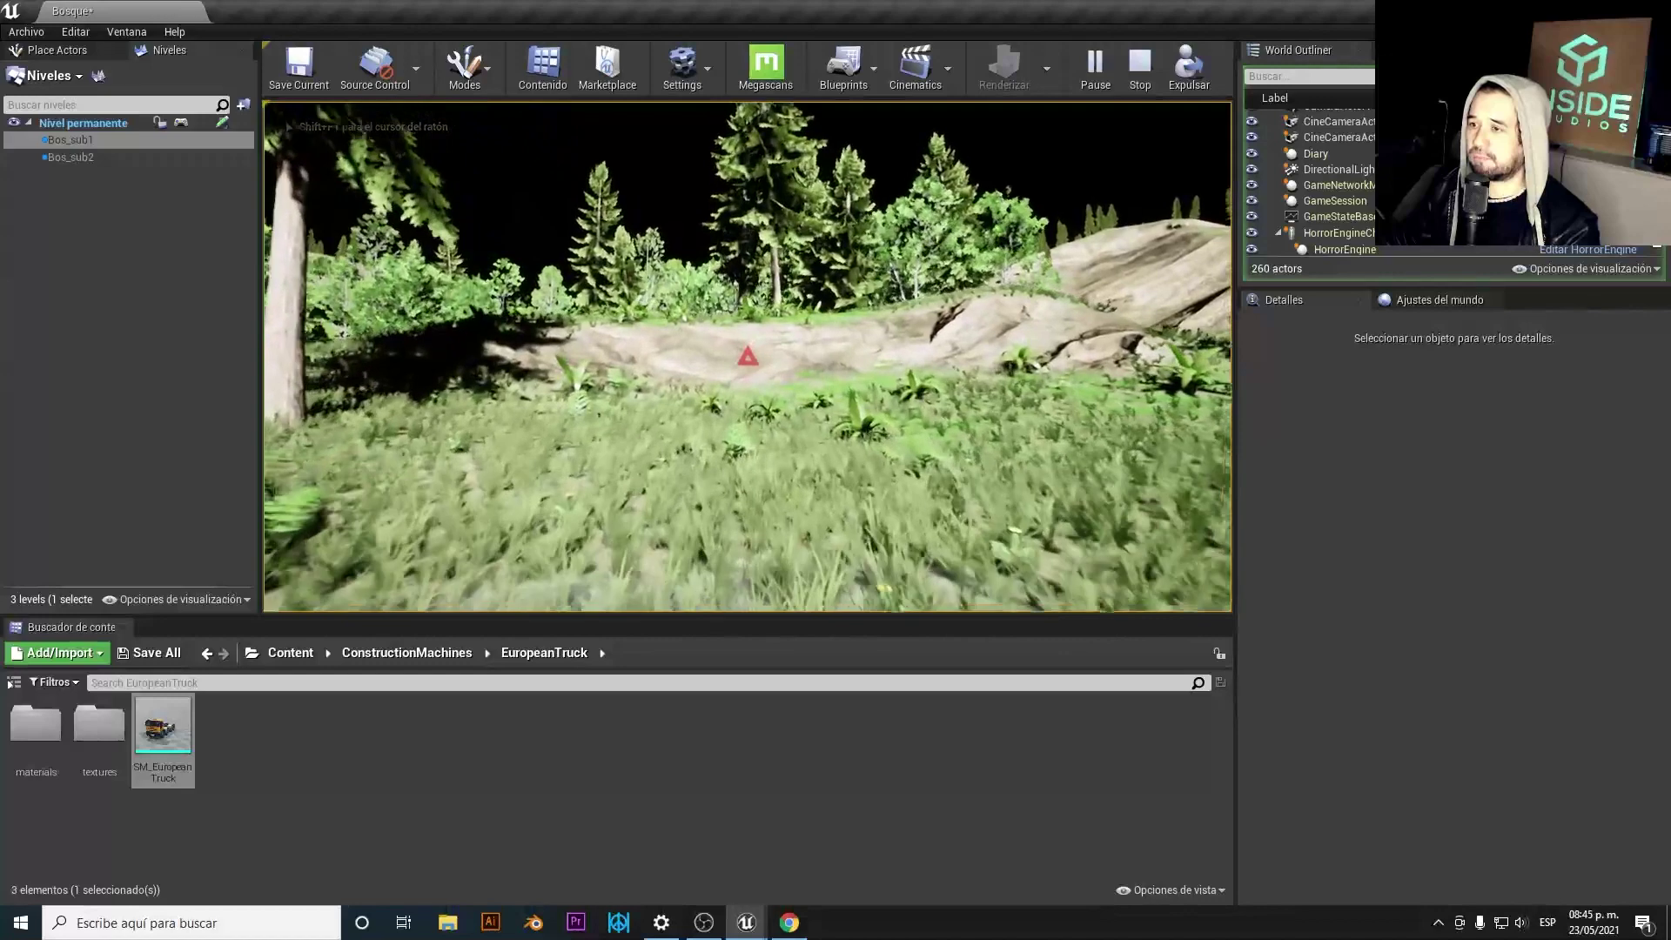
key(w)
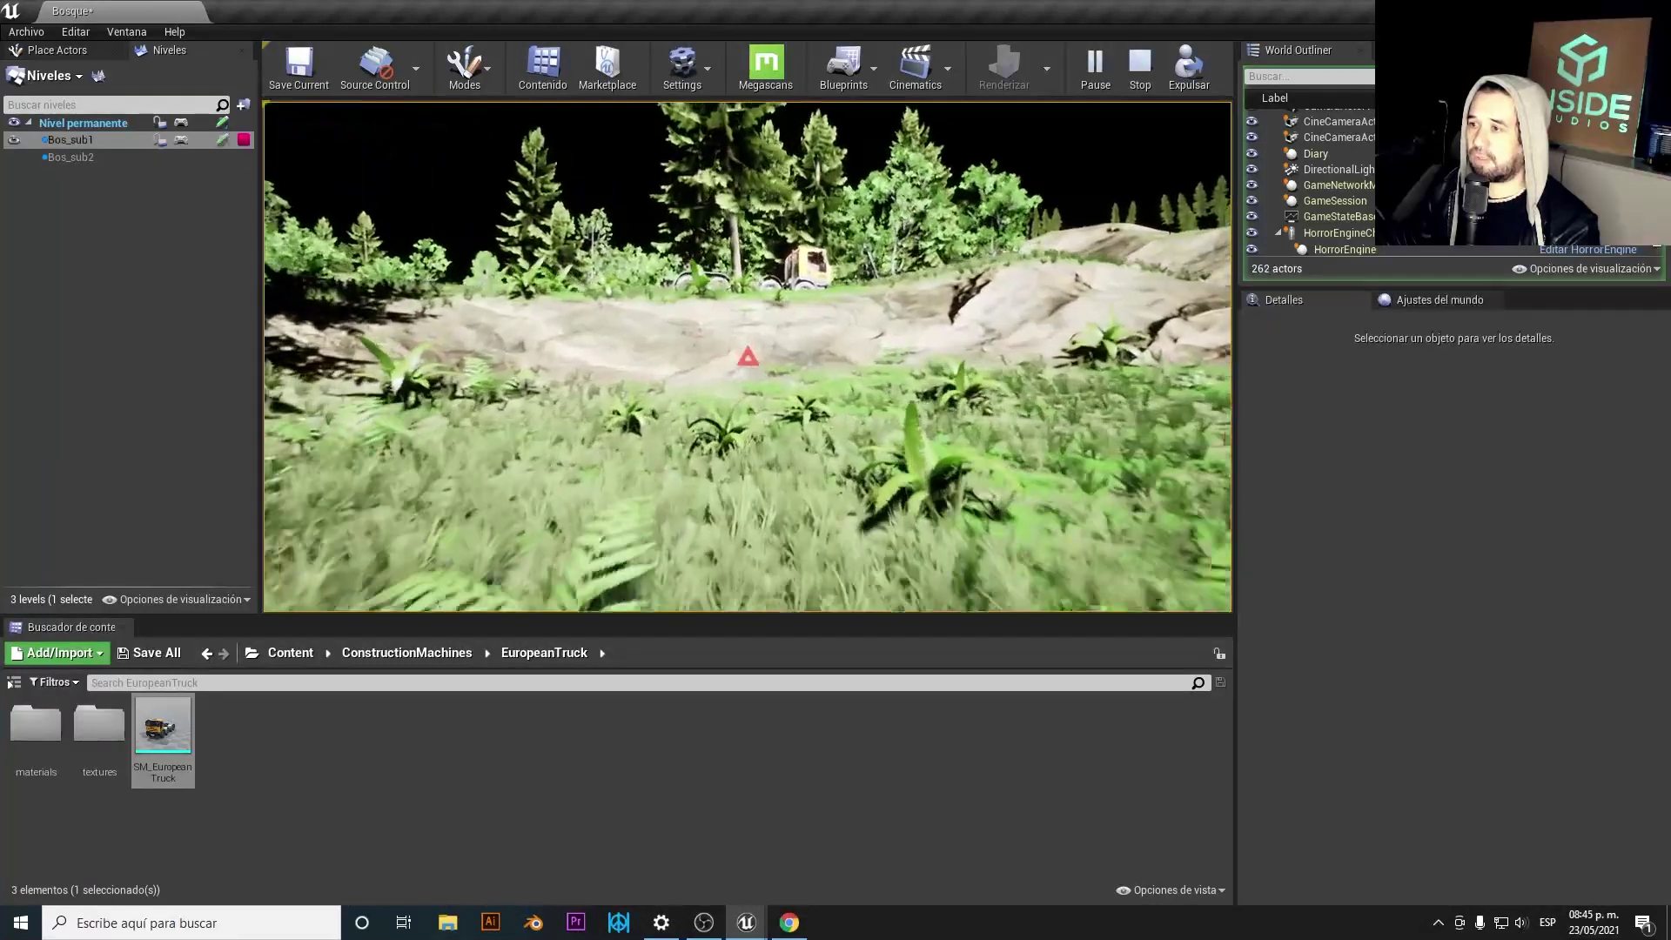
key(w)
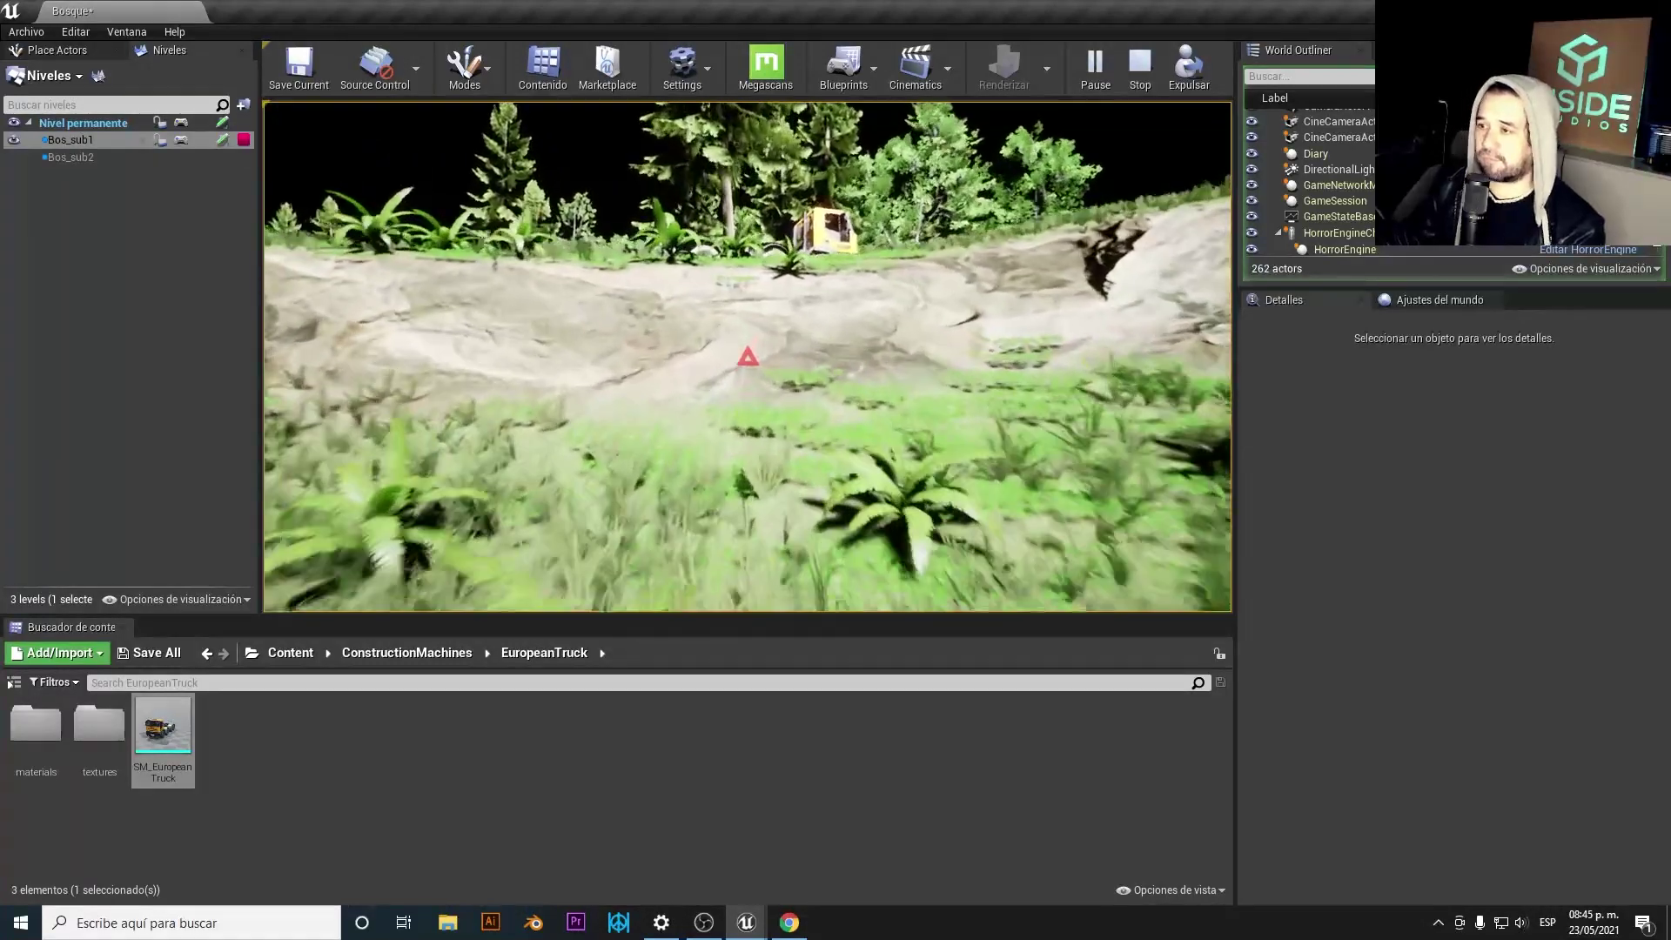
key(Escape)
right_drag(645, 390, 638, 353)
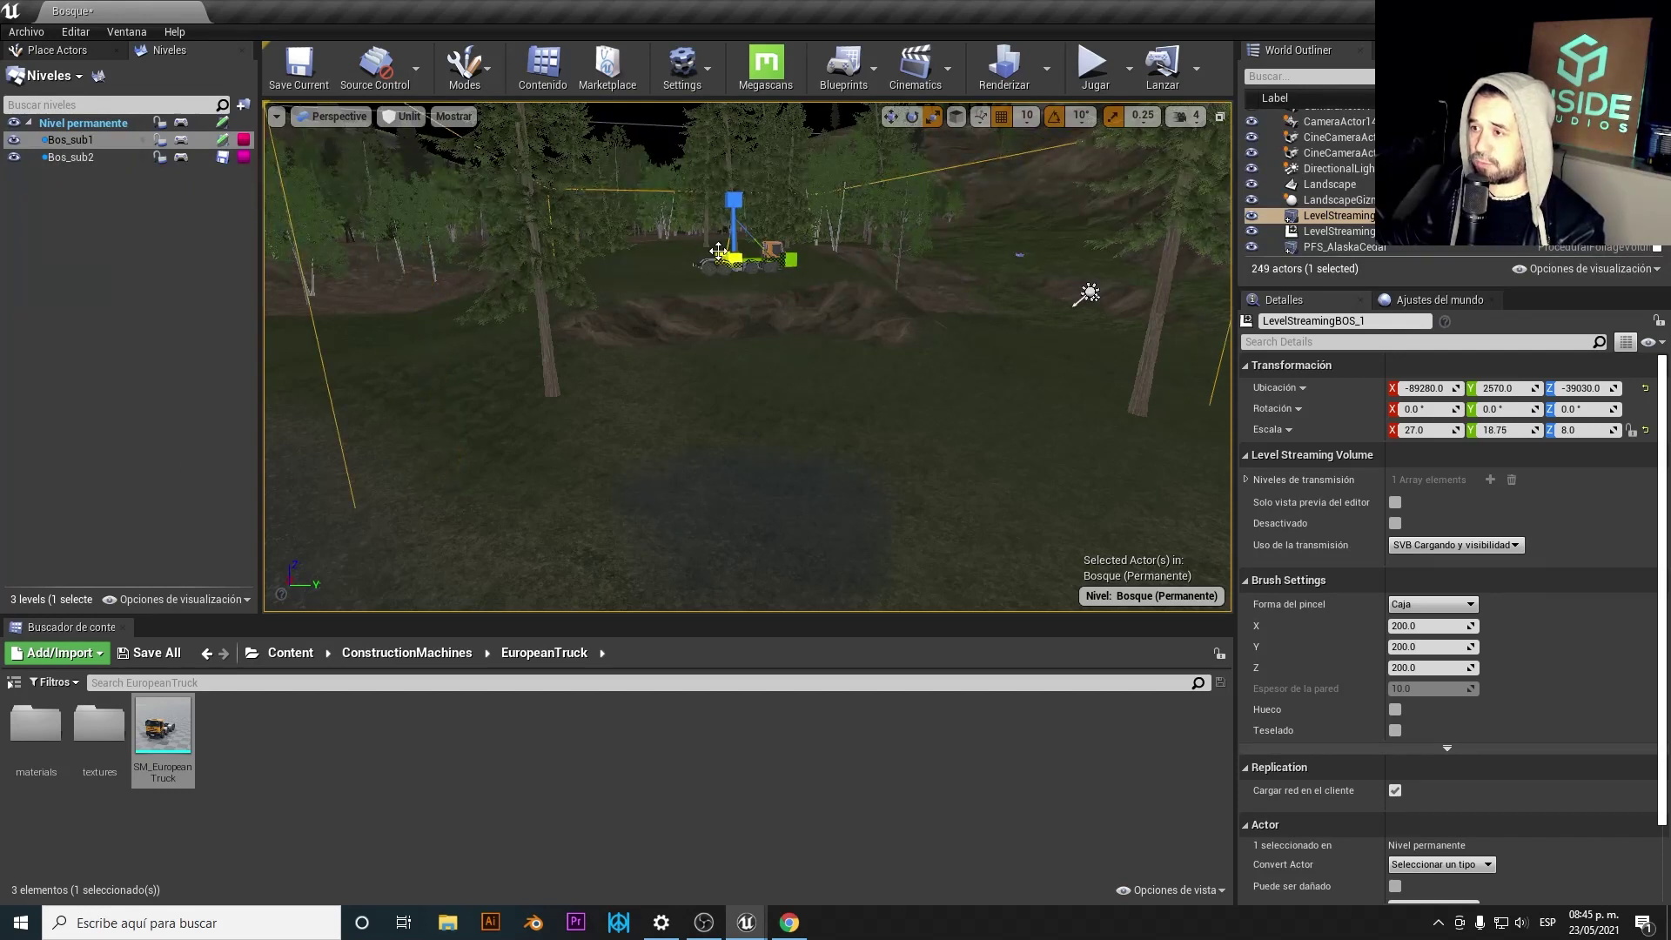
- Drag SM_EuropeanTruck farther along X to -87950, then start a test play
right_drag(733, 252, 733, 252)
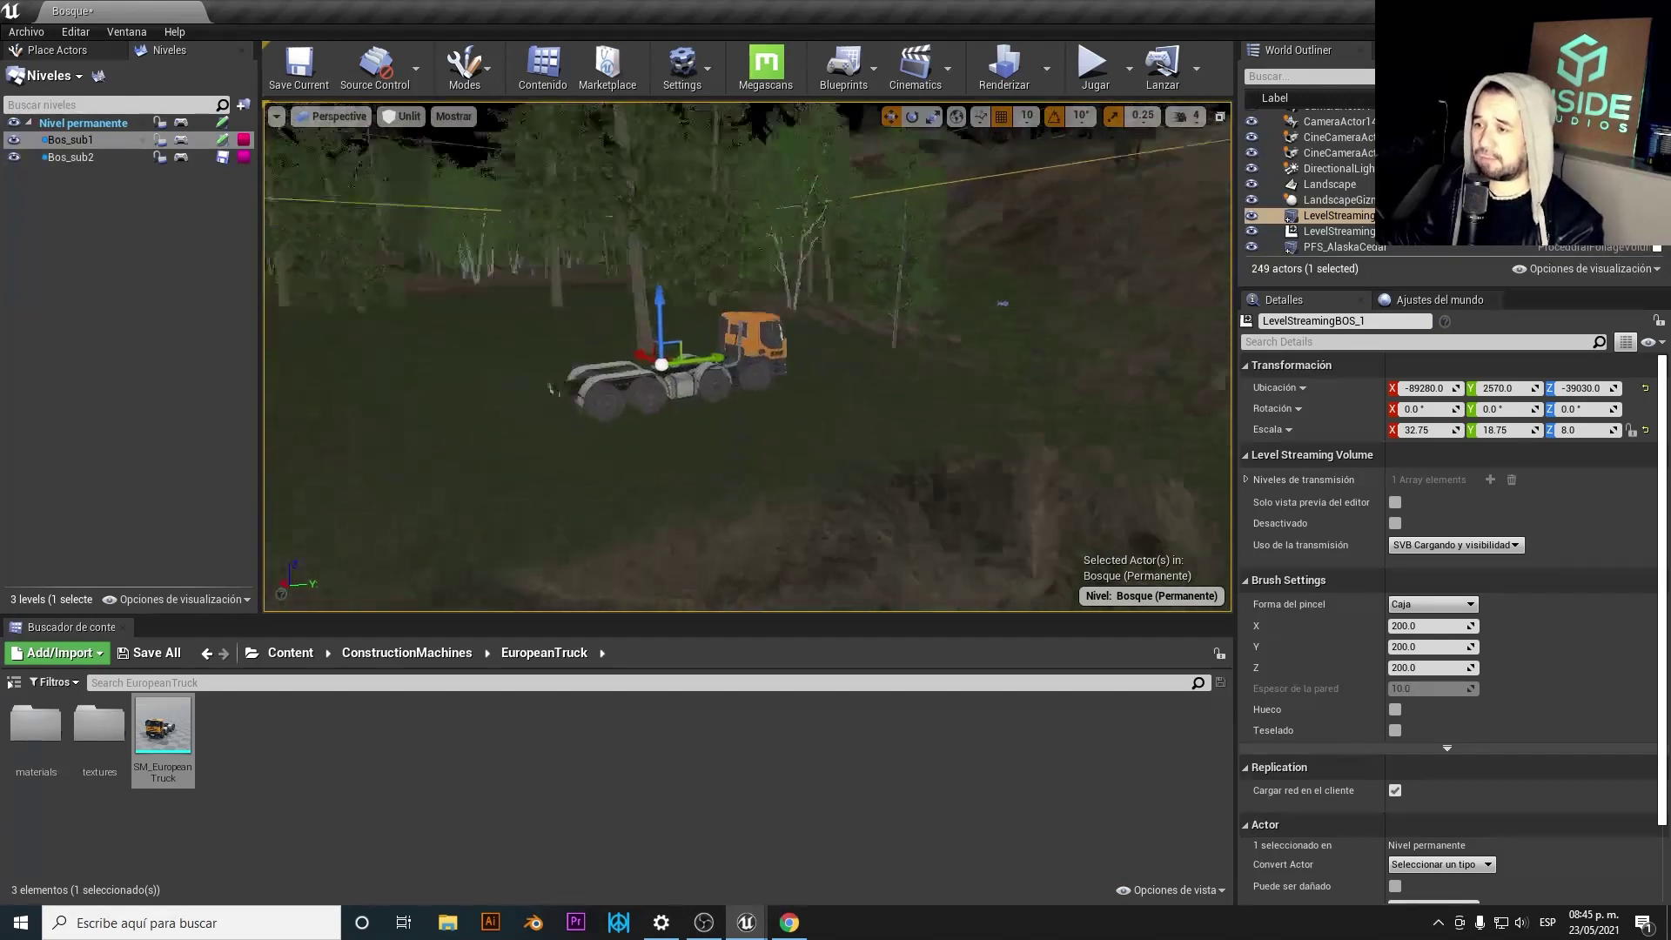
right_drag(668, 342, 668, 342)
click(661, 367)
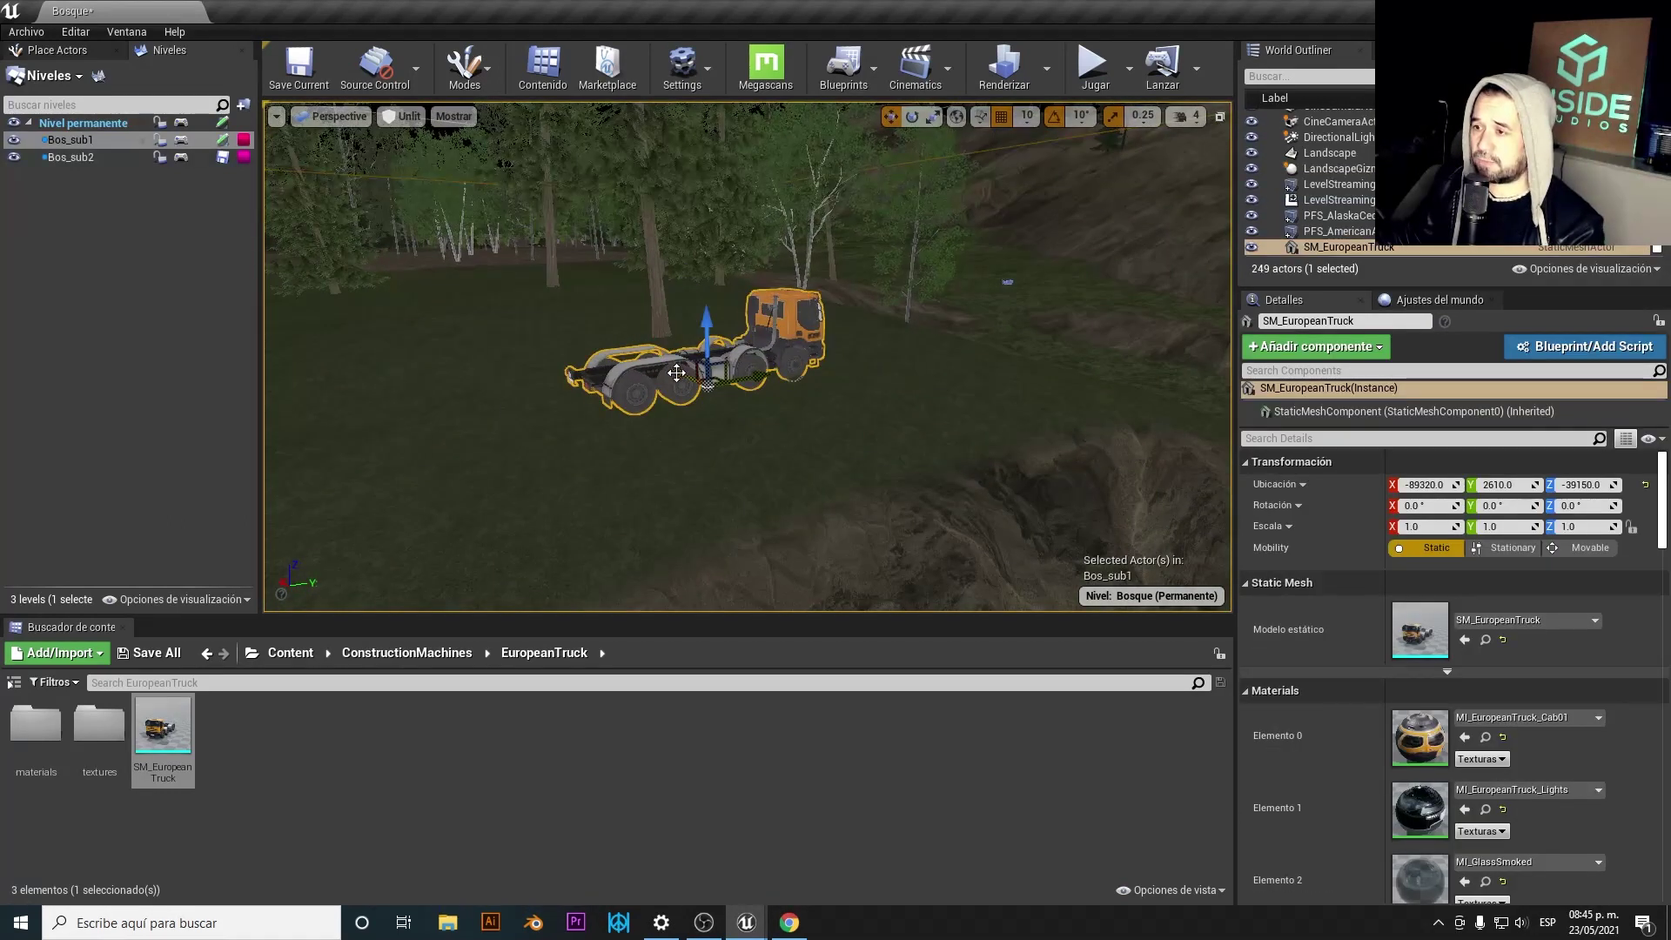
drag(676, 373, 577, 328)
right_drag(566, 323, 566, 323)
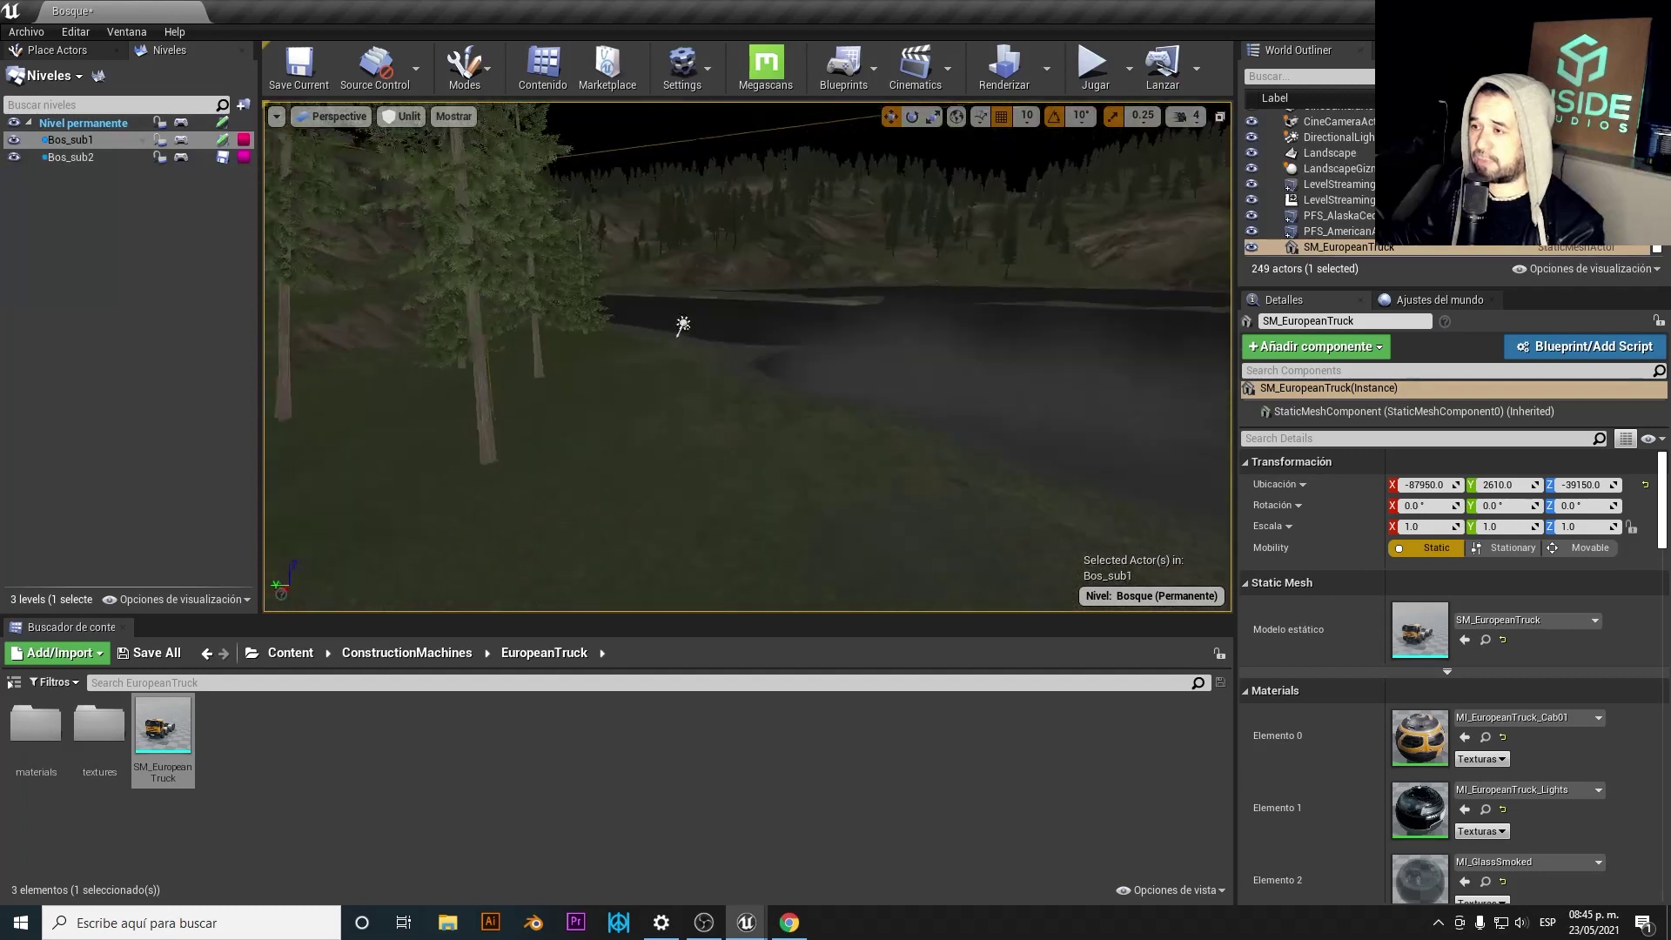
right_drag(702, 206, 702, 206)
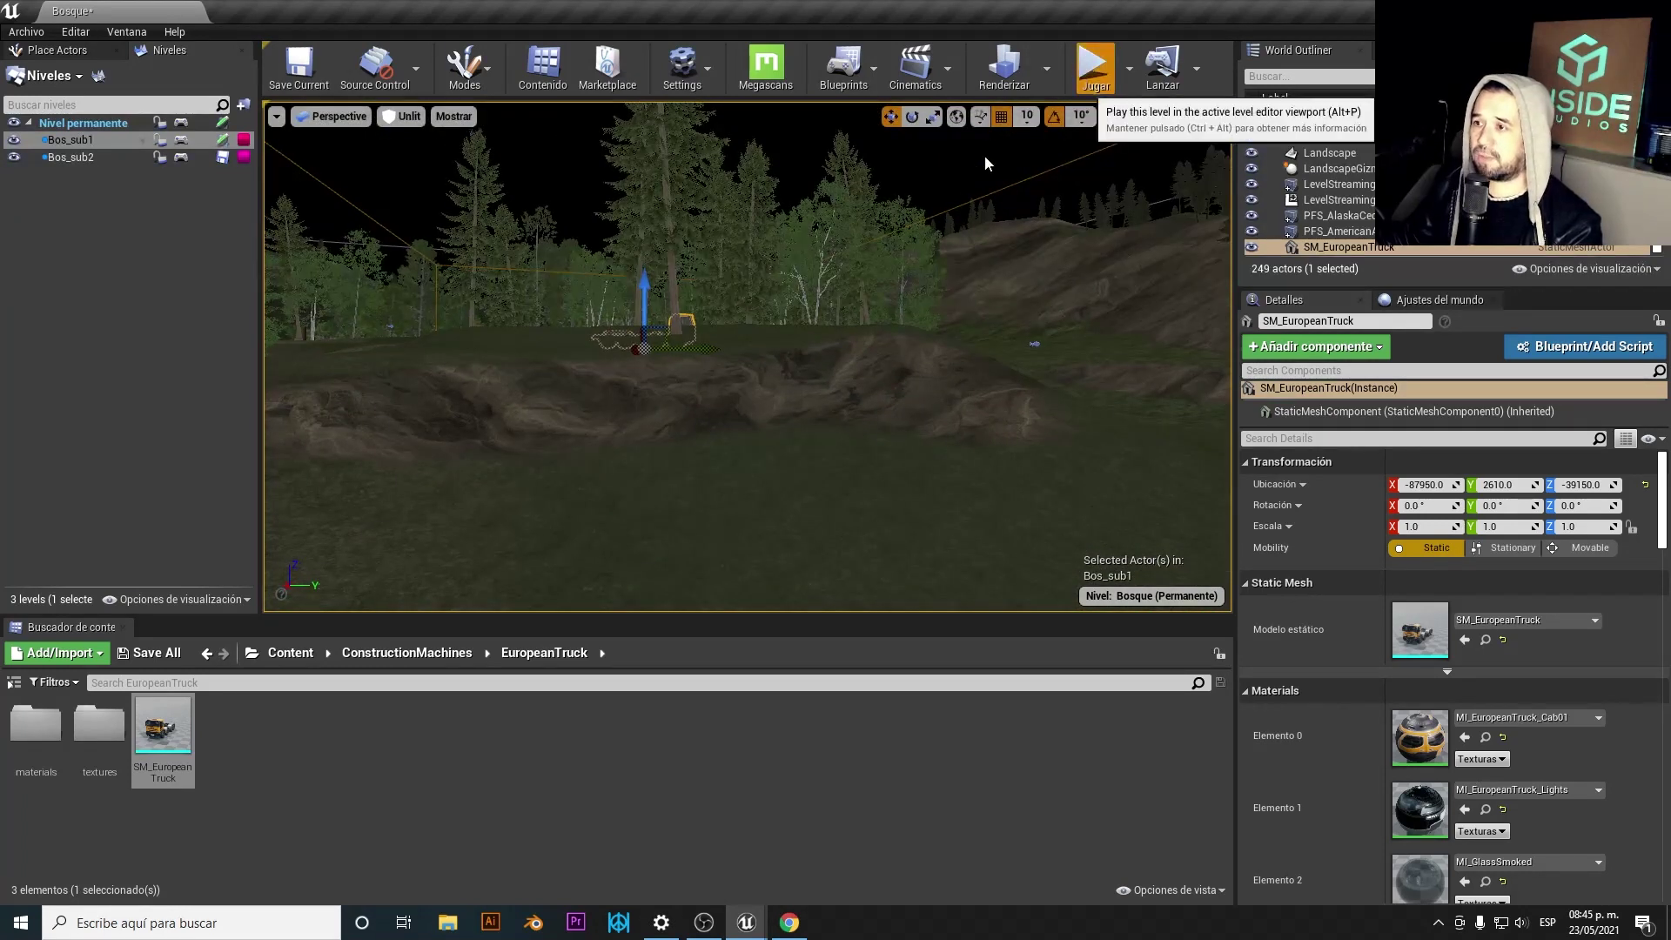
key(alt+p)
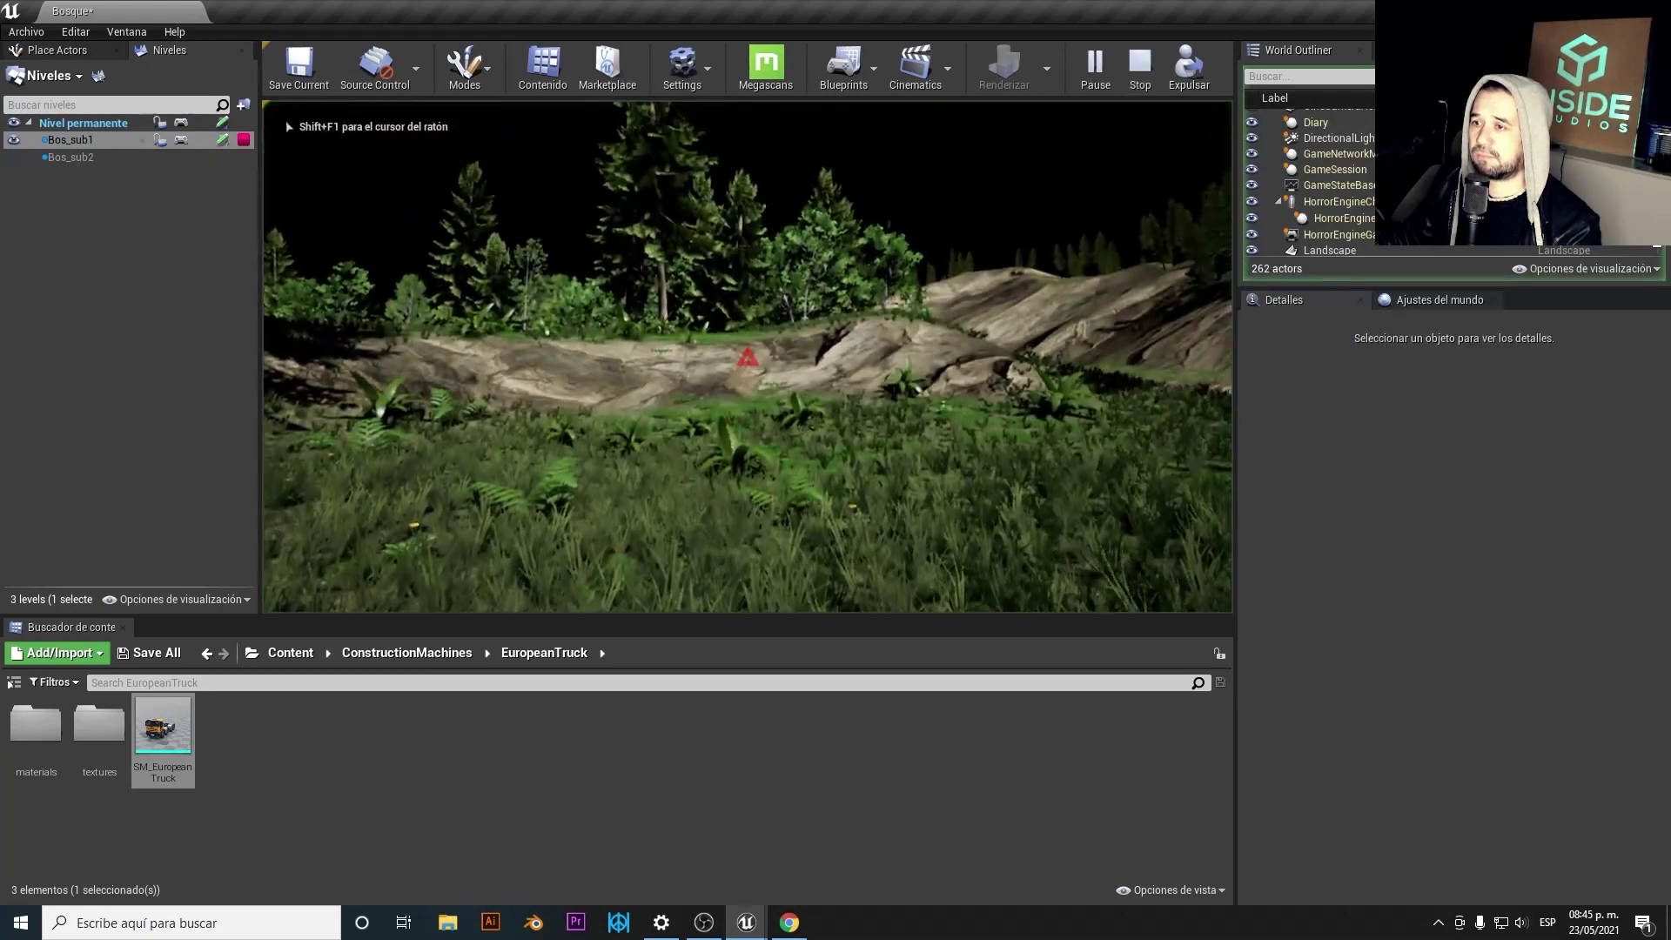
- Walk forward briefly, stop, and restart play from a new spot past the truck
key(w)
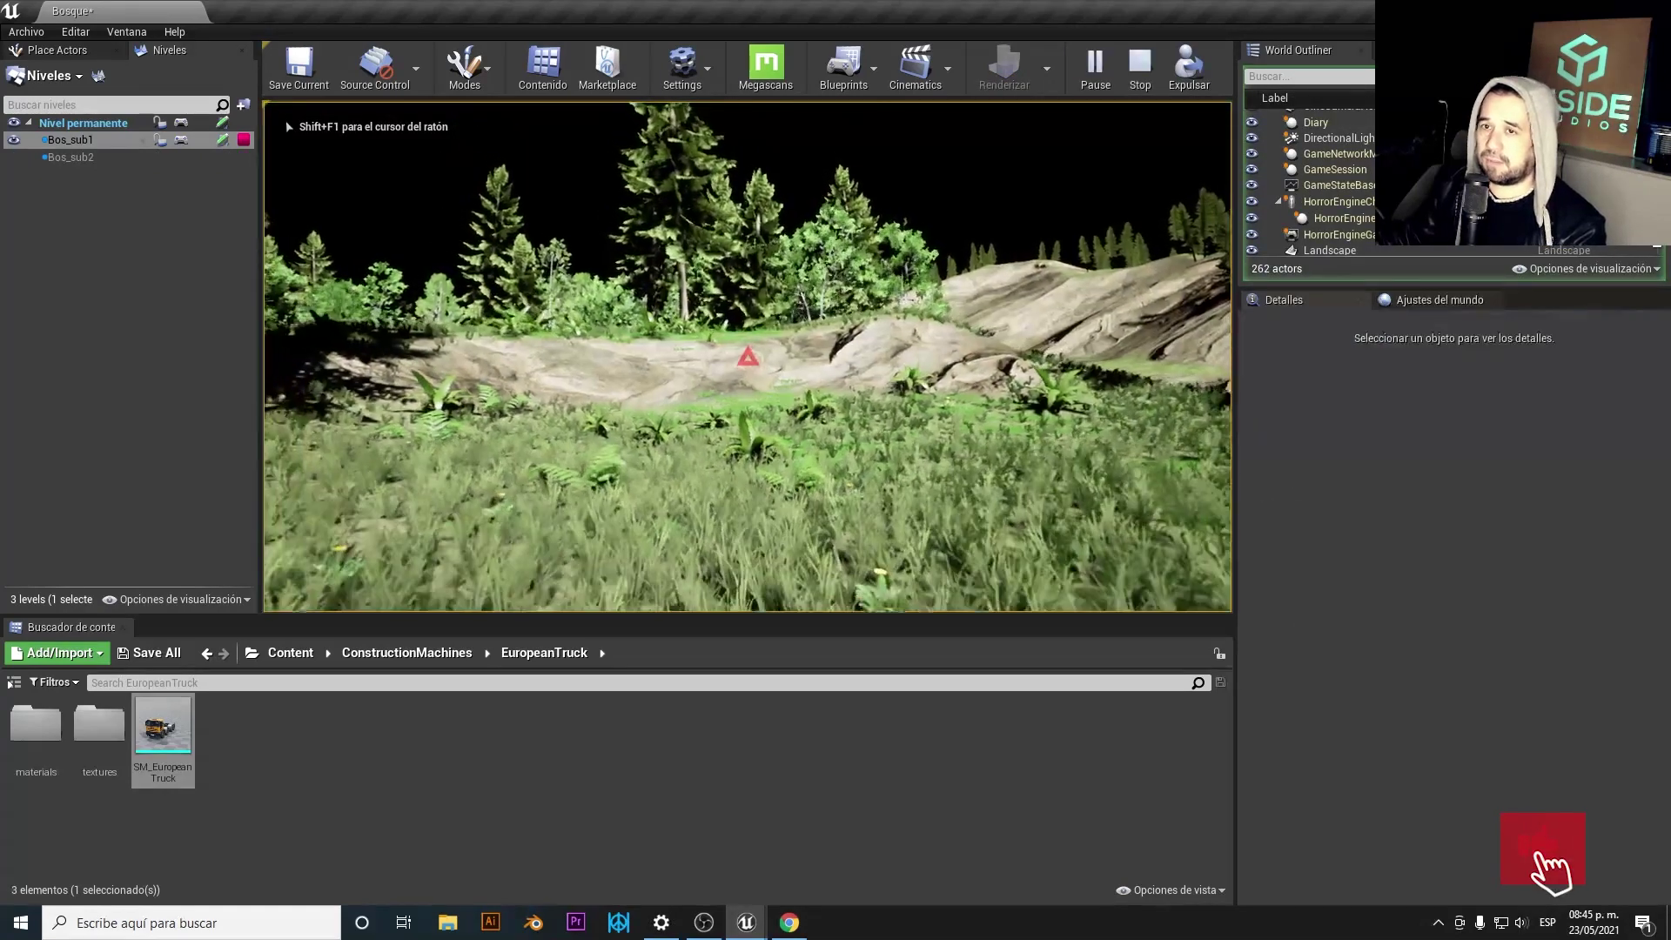
key(w)
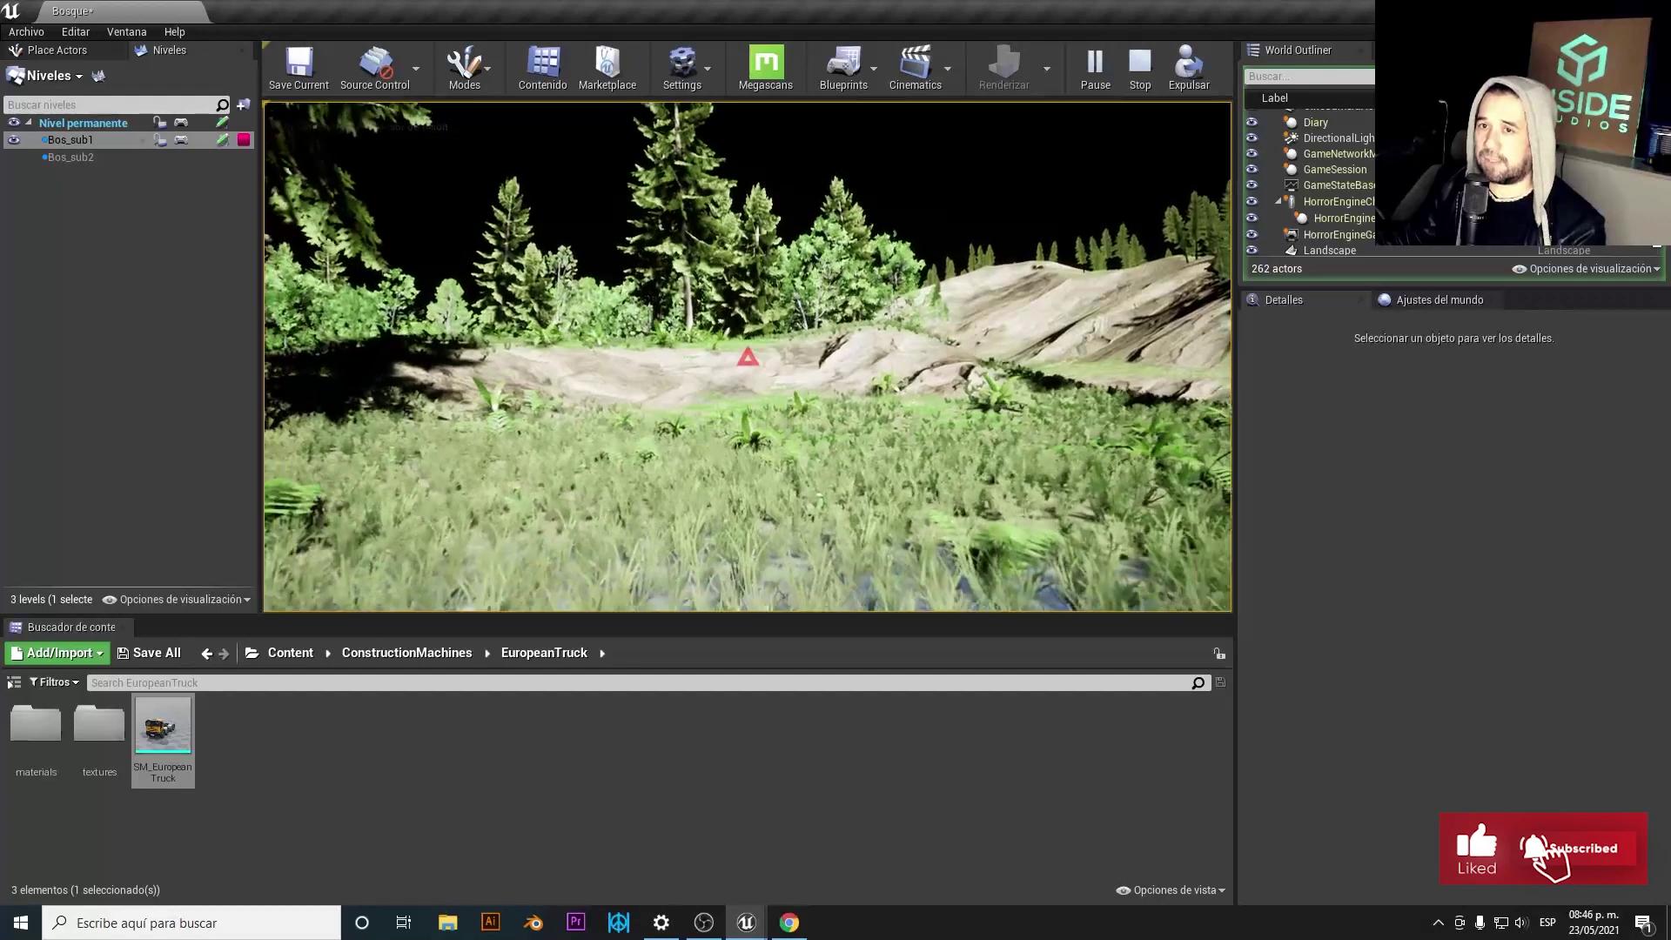
key(Escape)
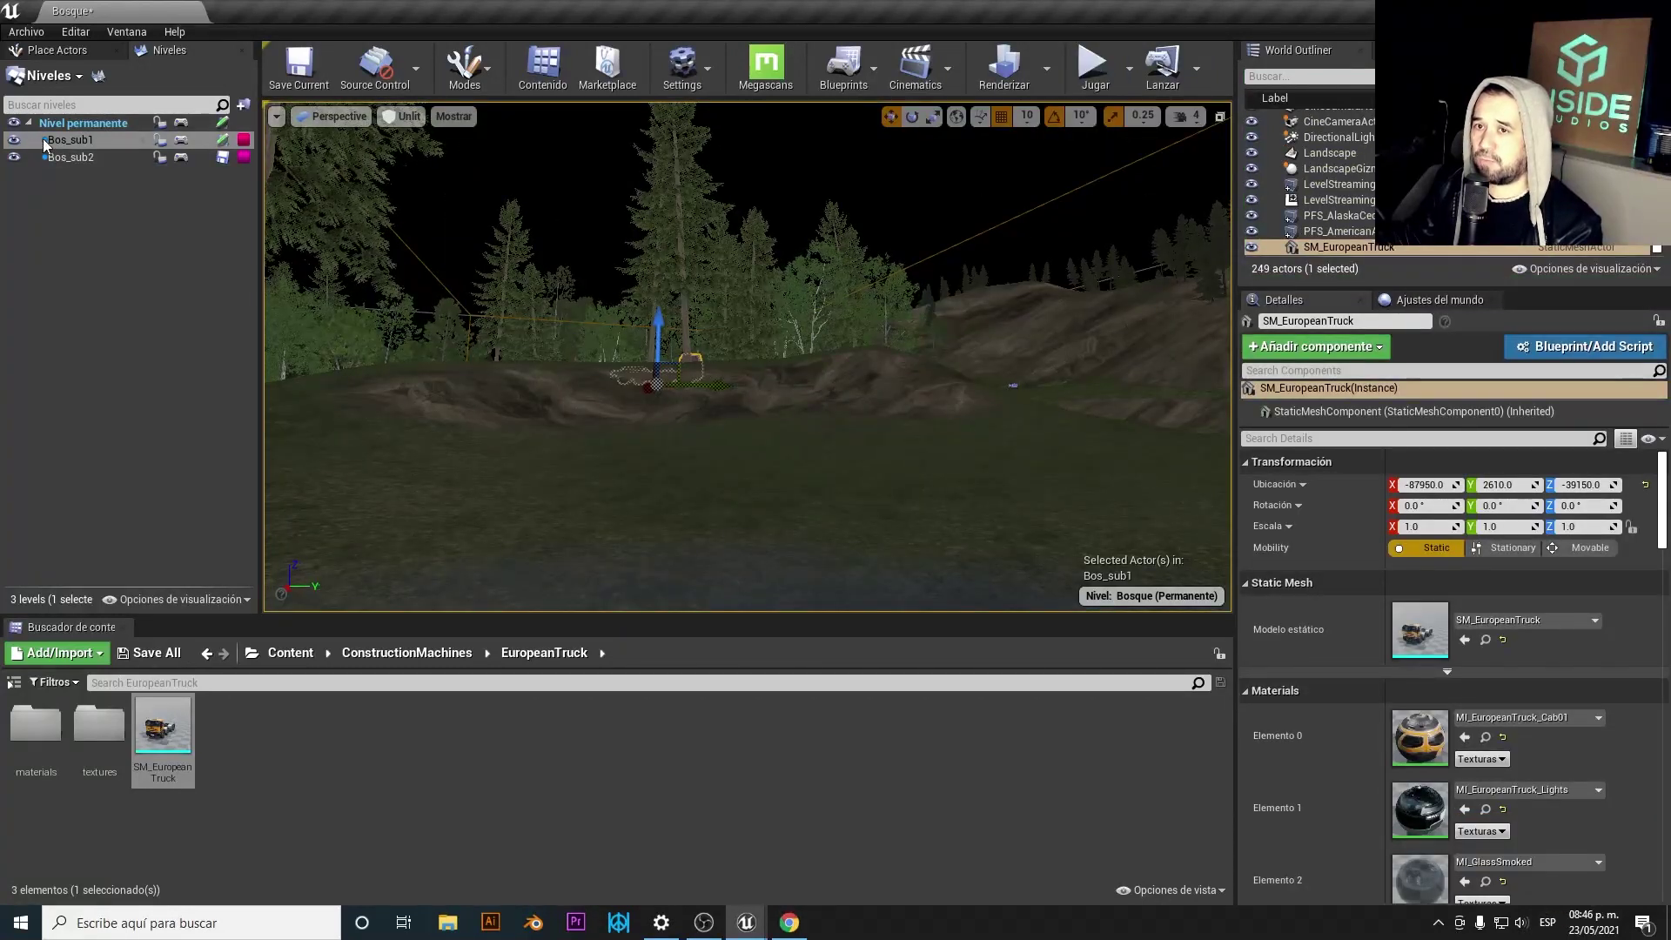
mouse_move(309, 201)
right_down()
mouse_move(889, 325)
mouse_move(668, 202)
right_up()
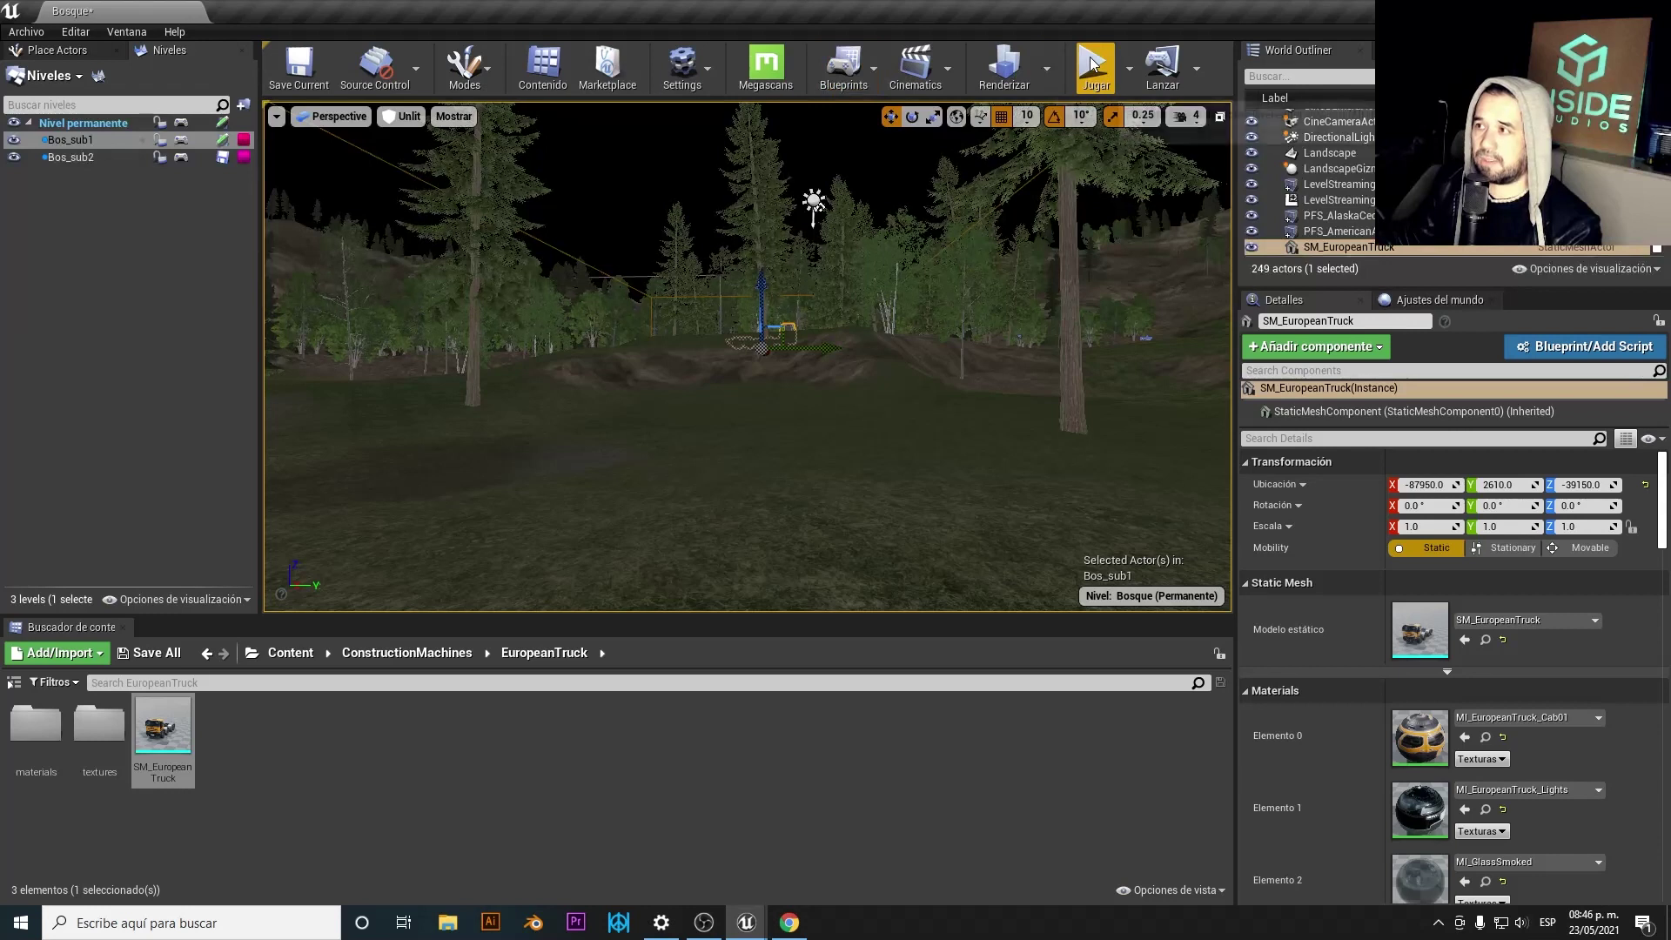
key(alt+p)
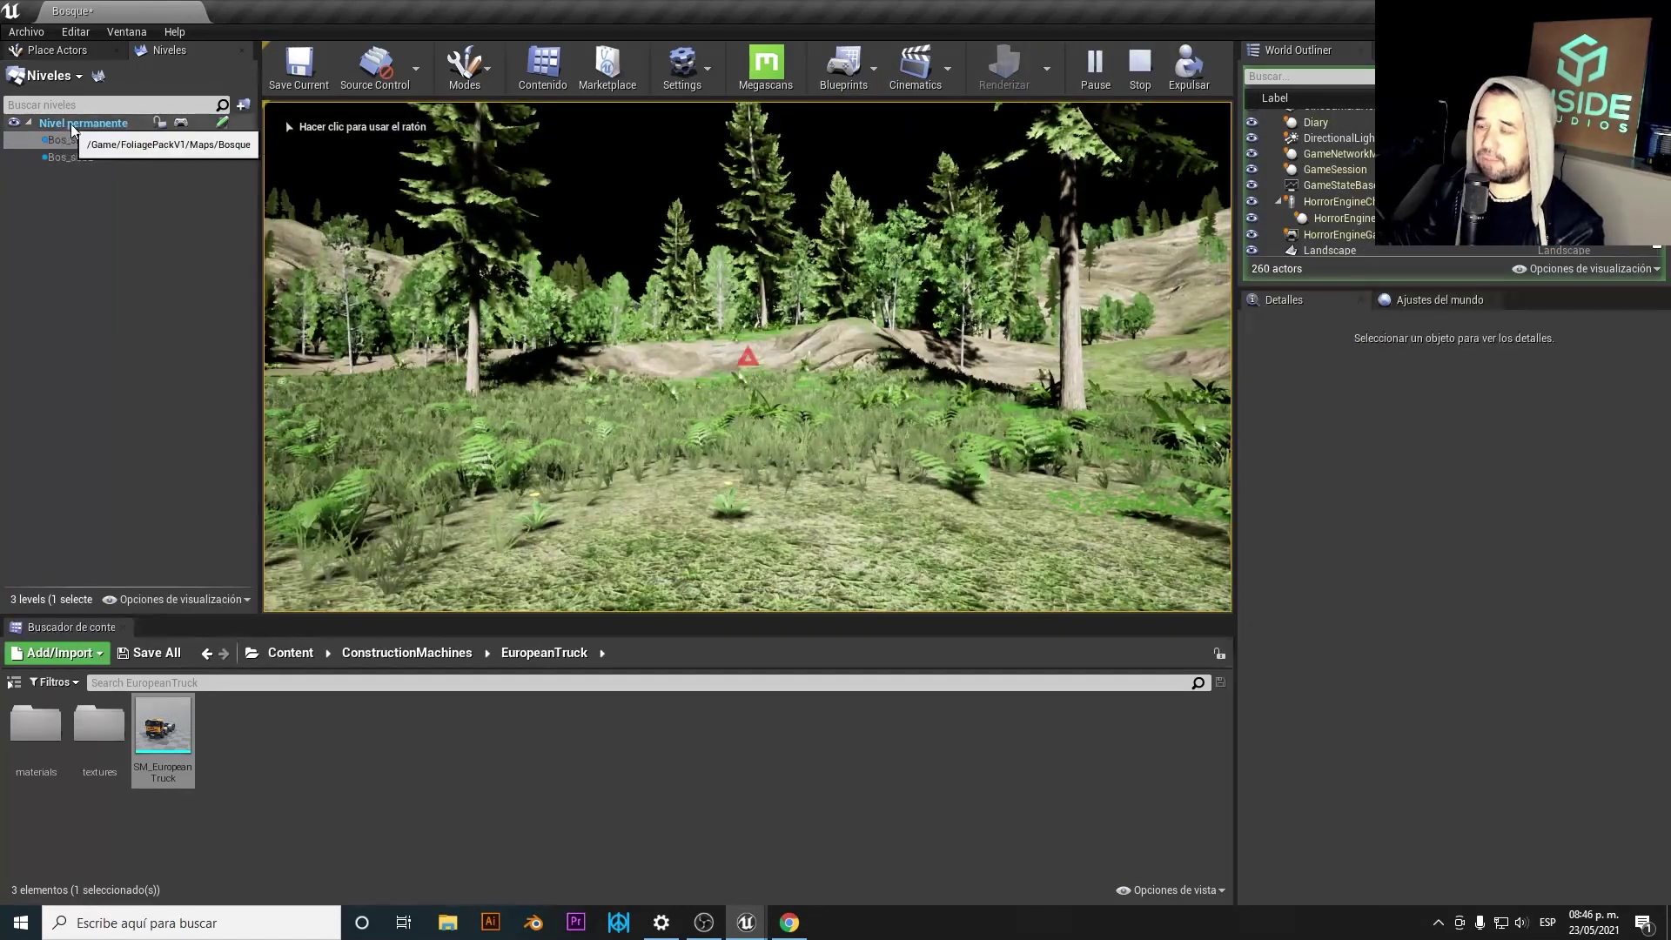
- Walk over the dirt mound until Bos_sub1 and its truck stream in, then stop playing
click(296, 174)
key(w)
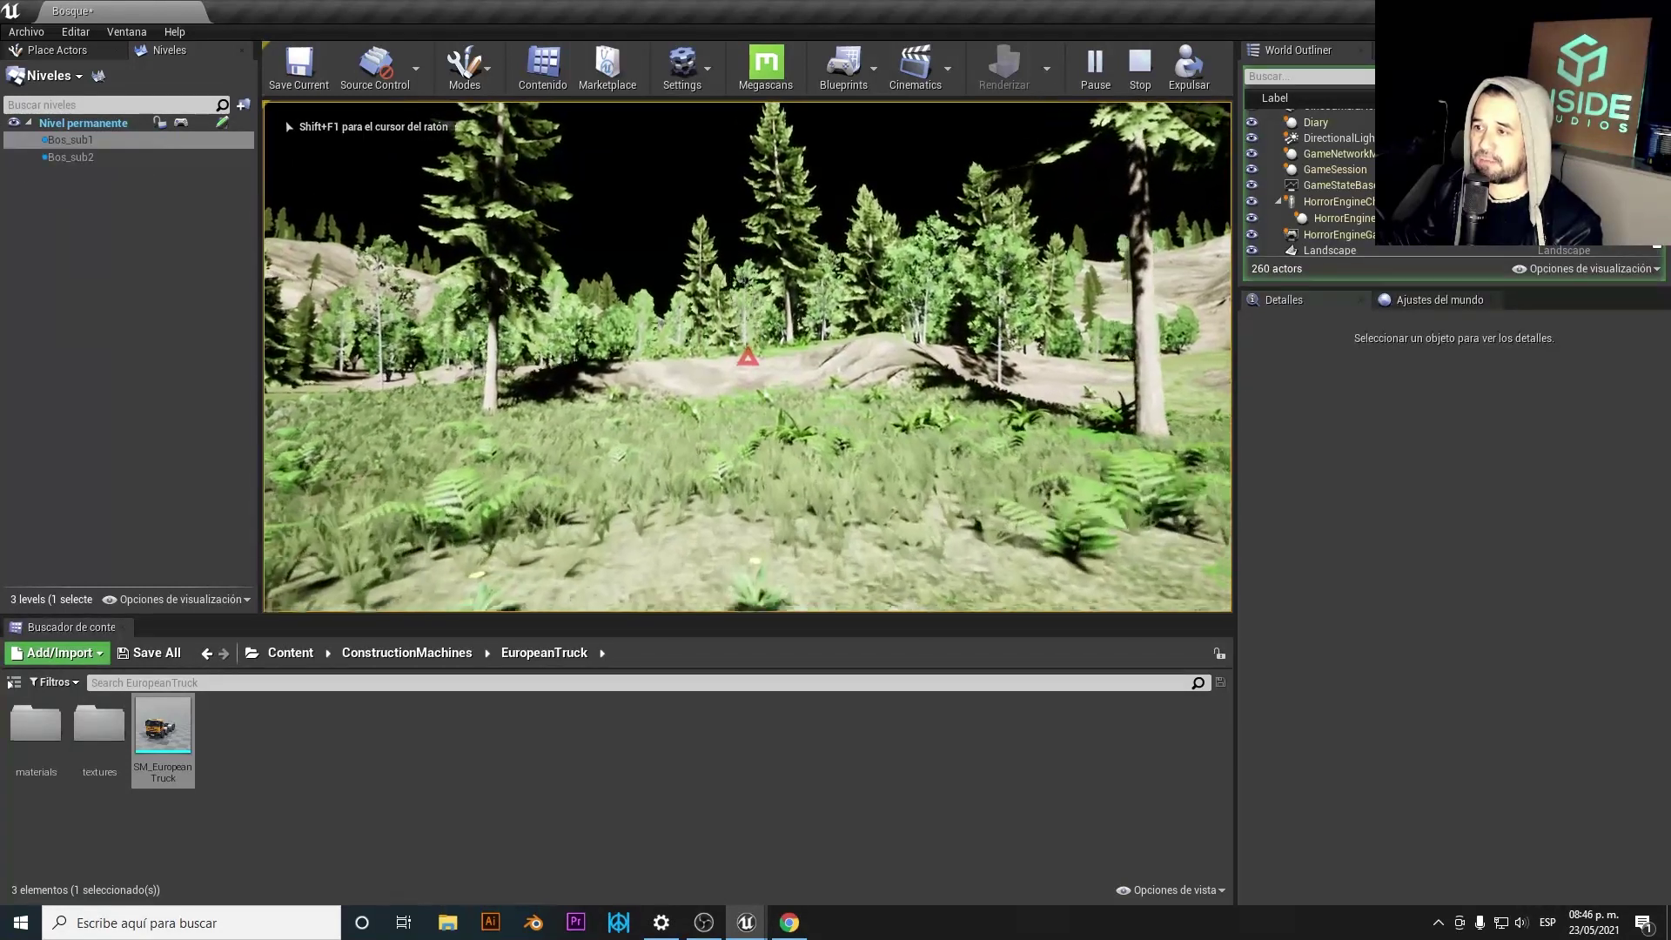
key(w)
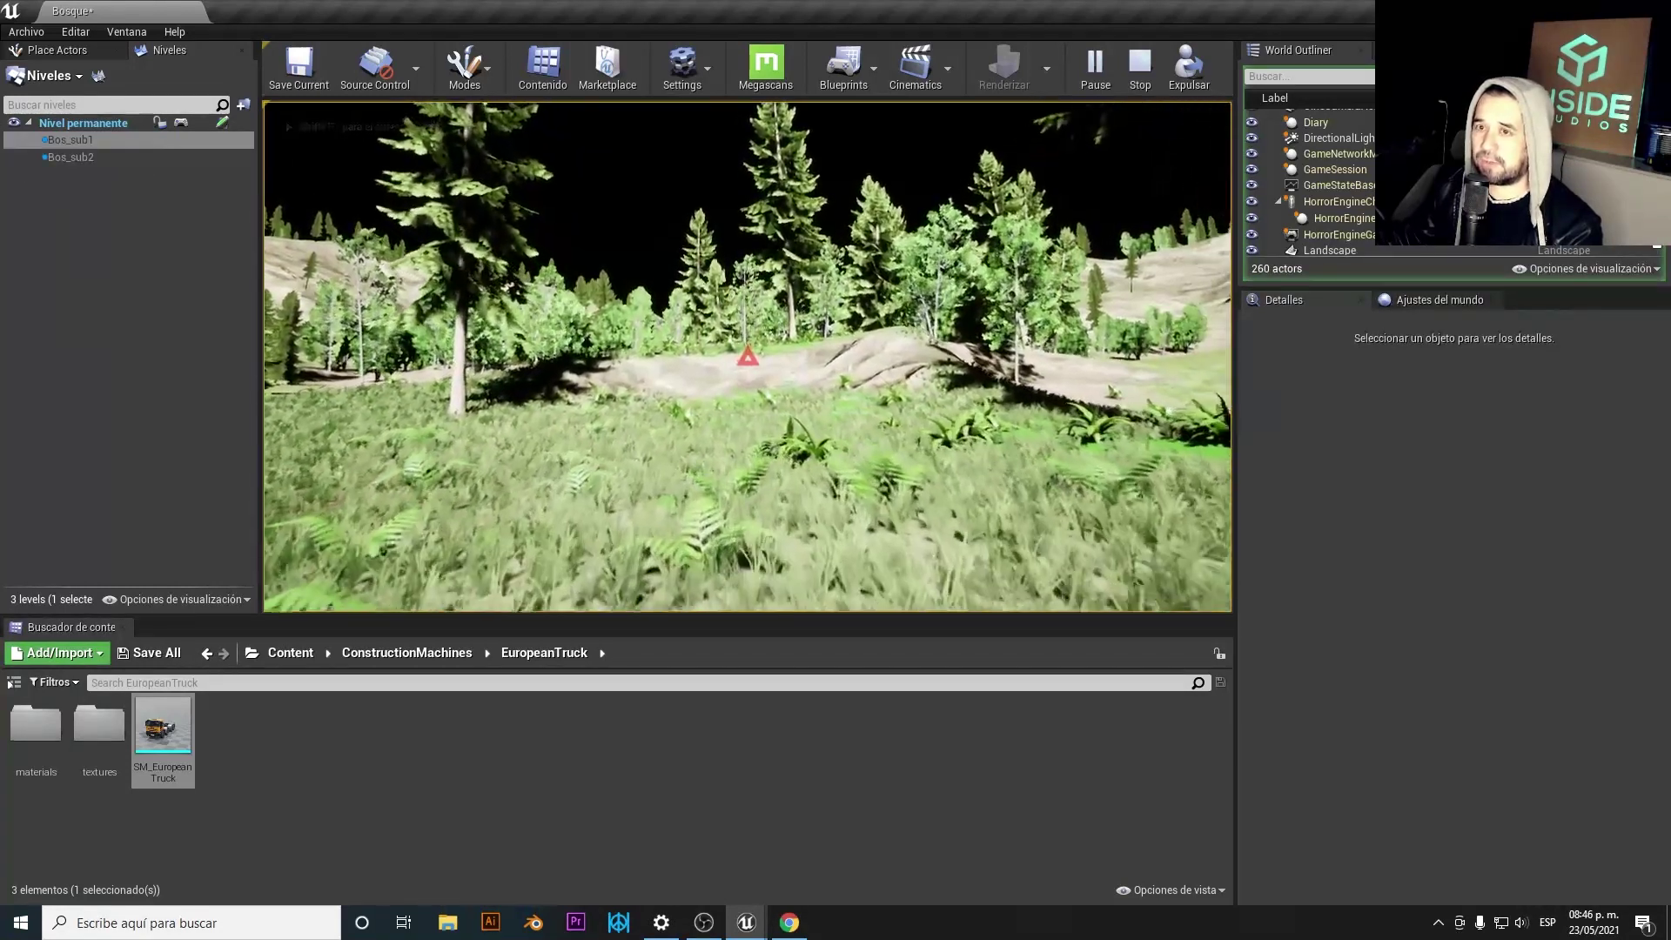
key(w)
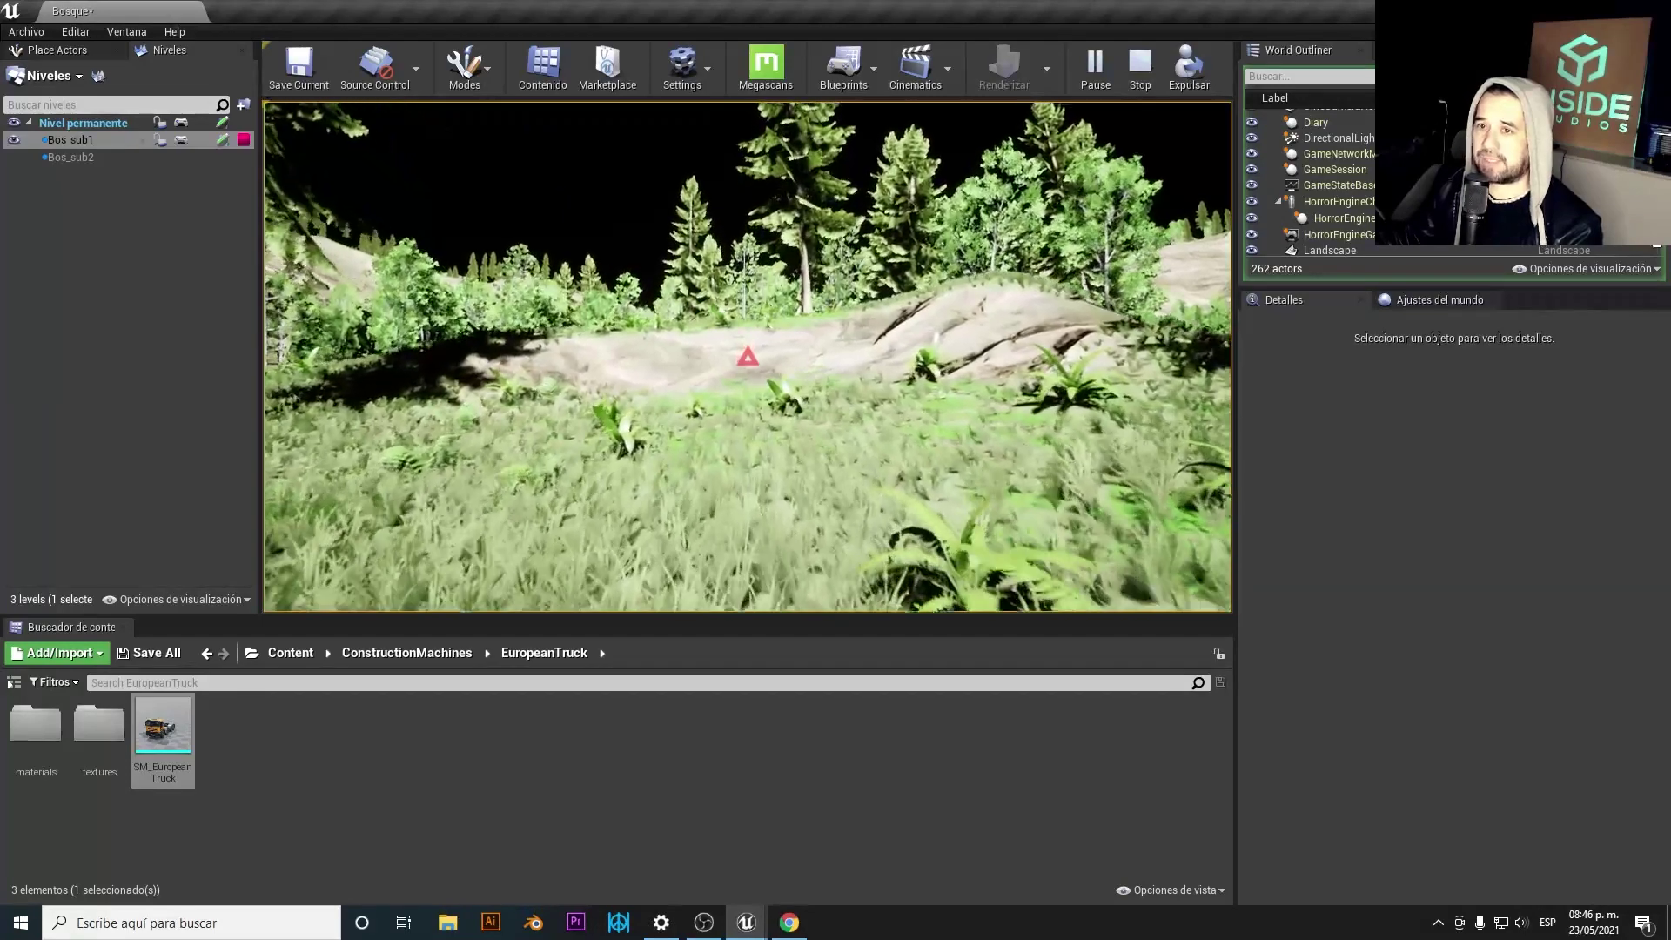
key(w)
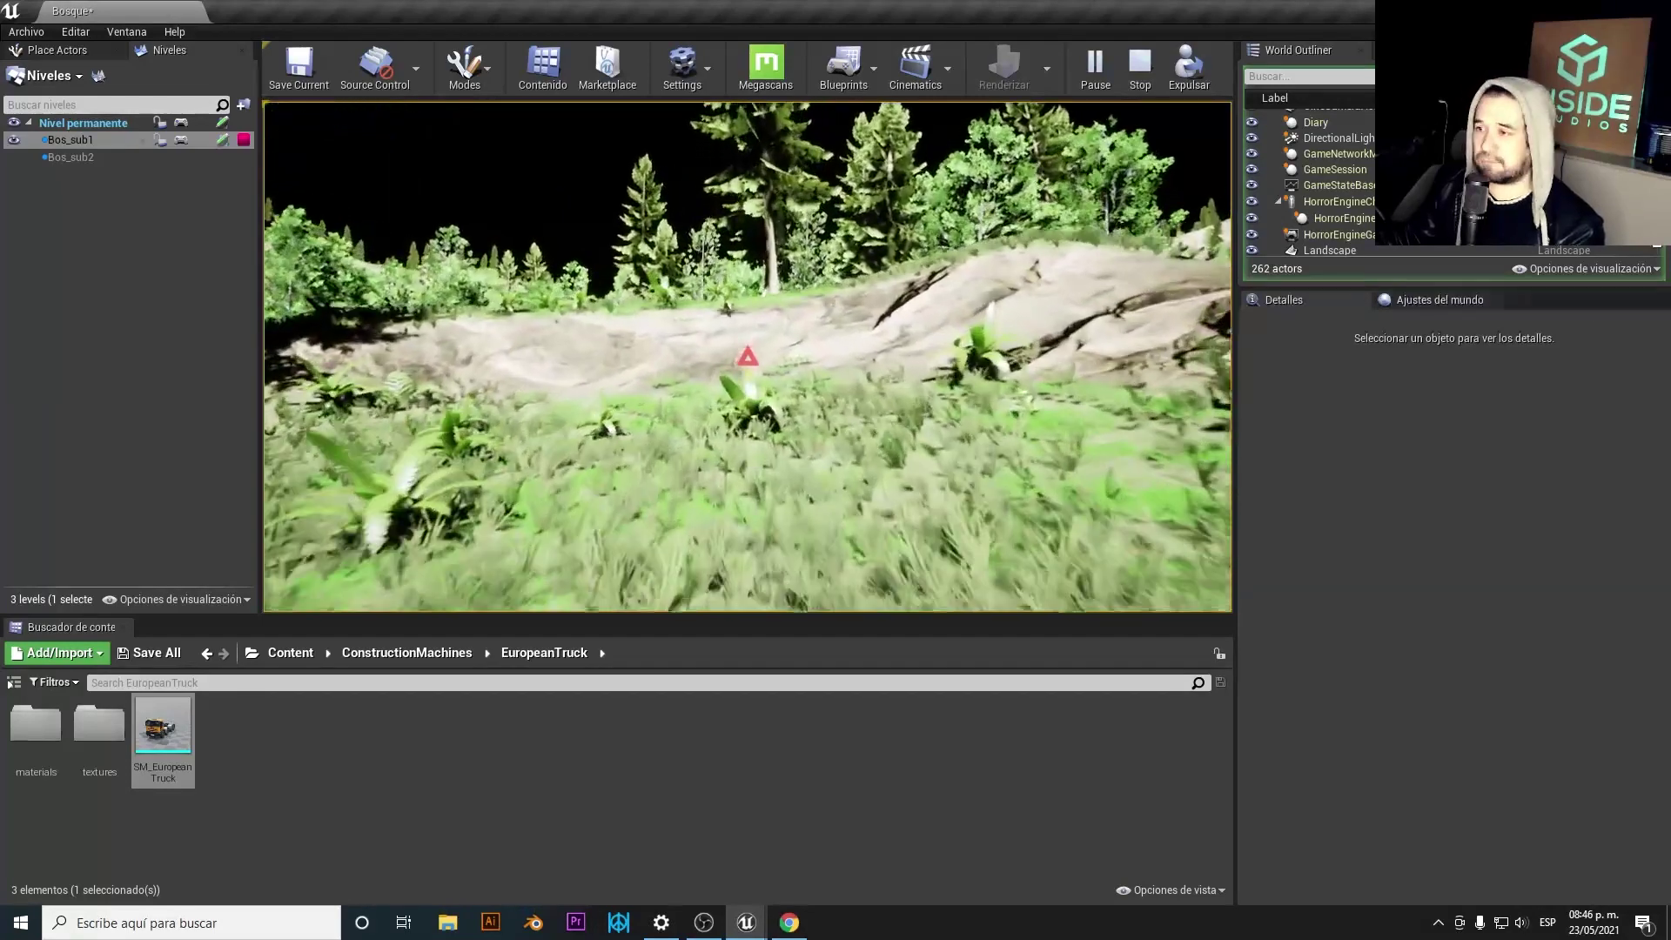
key(w)
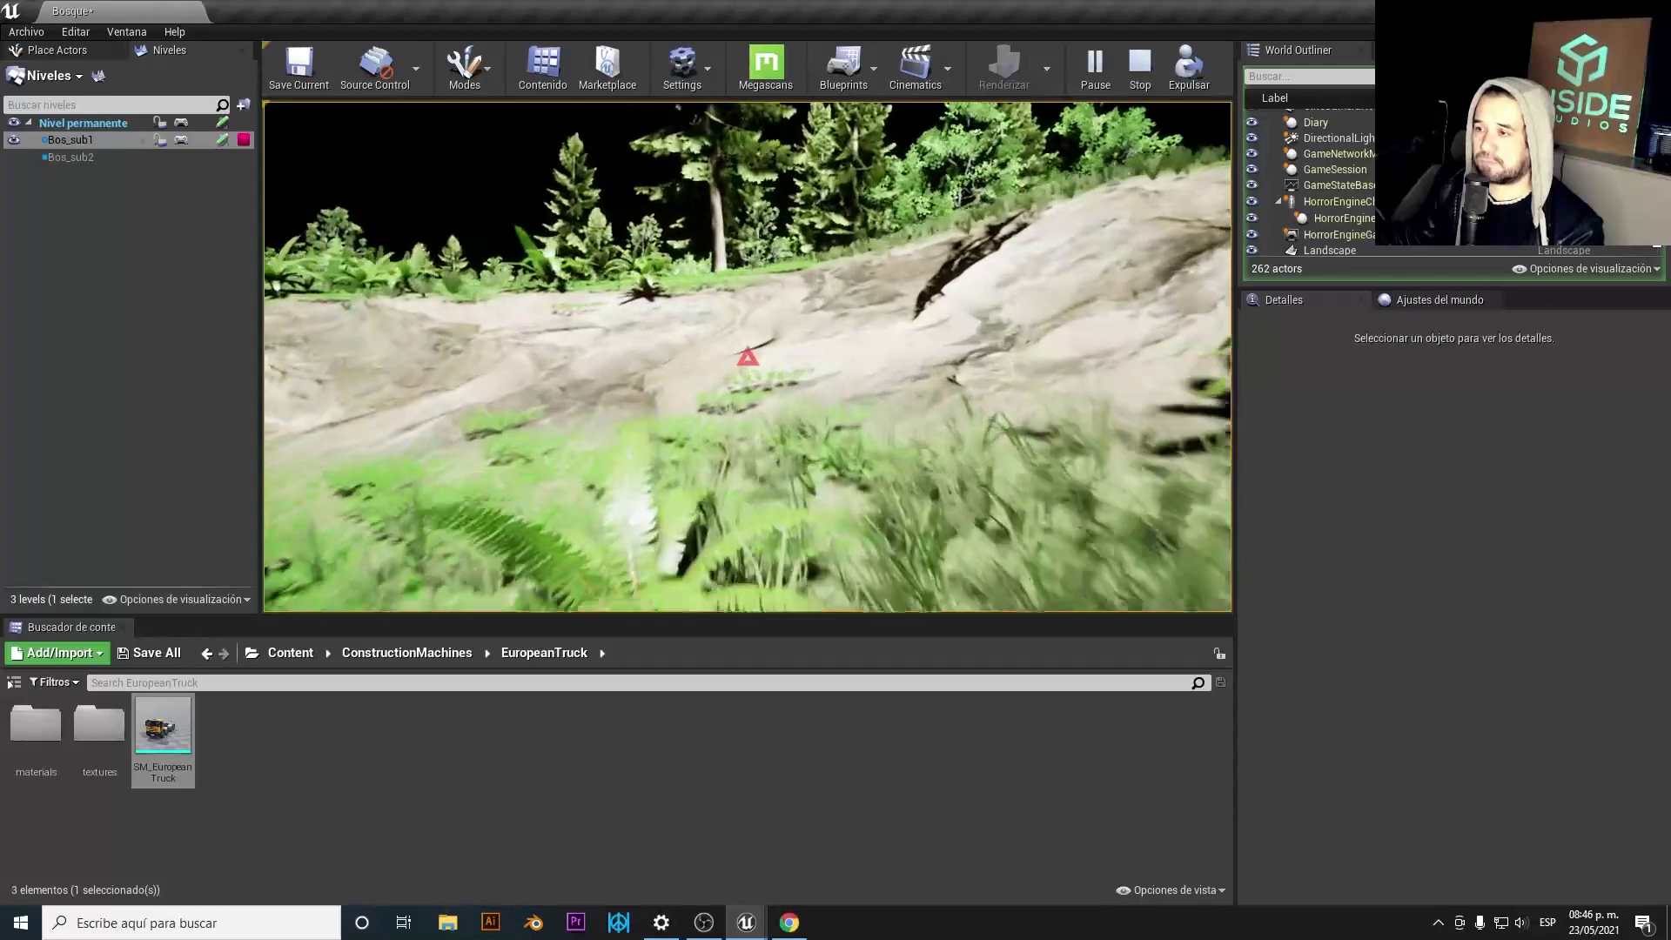
key(w)
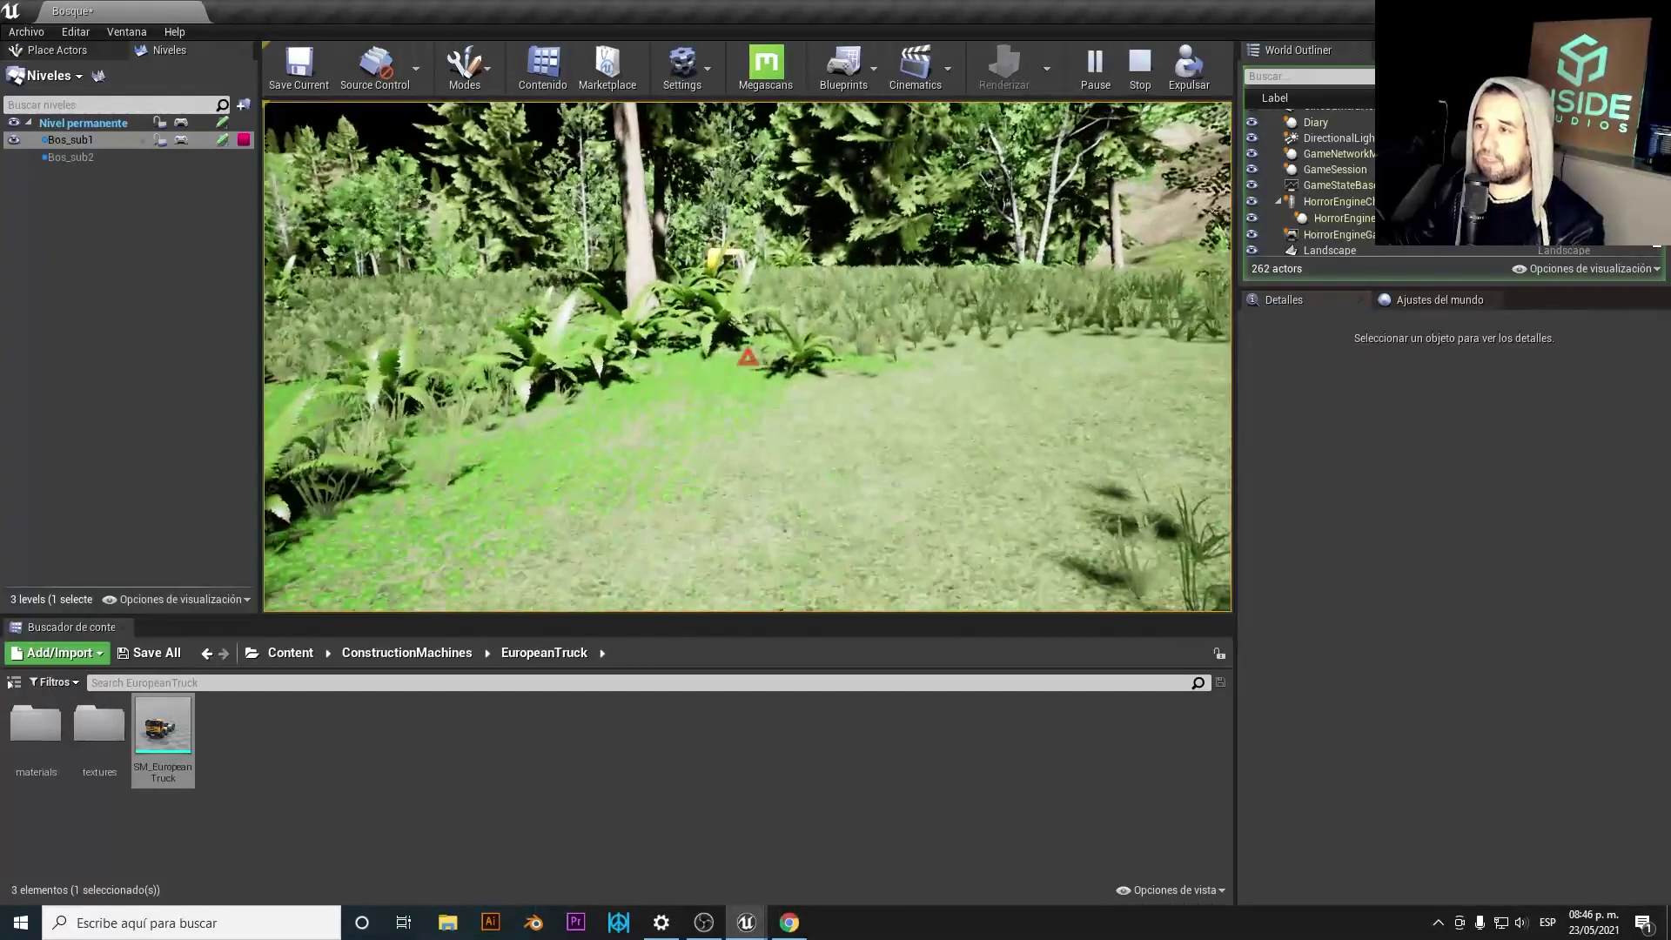
key(Escape)
- Make Bos_sub2 the current level
right_drag(749, 357, 749, 357)
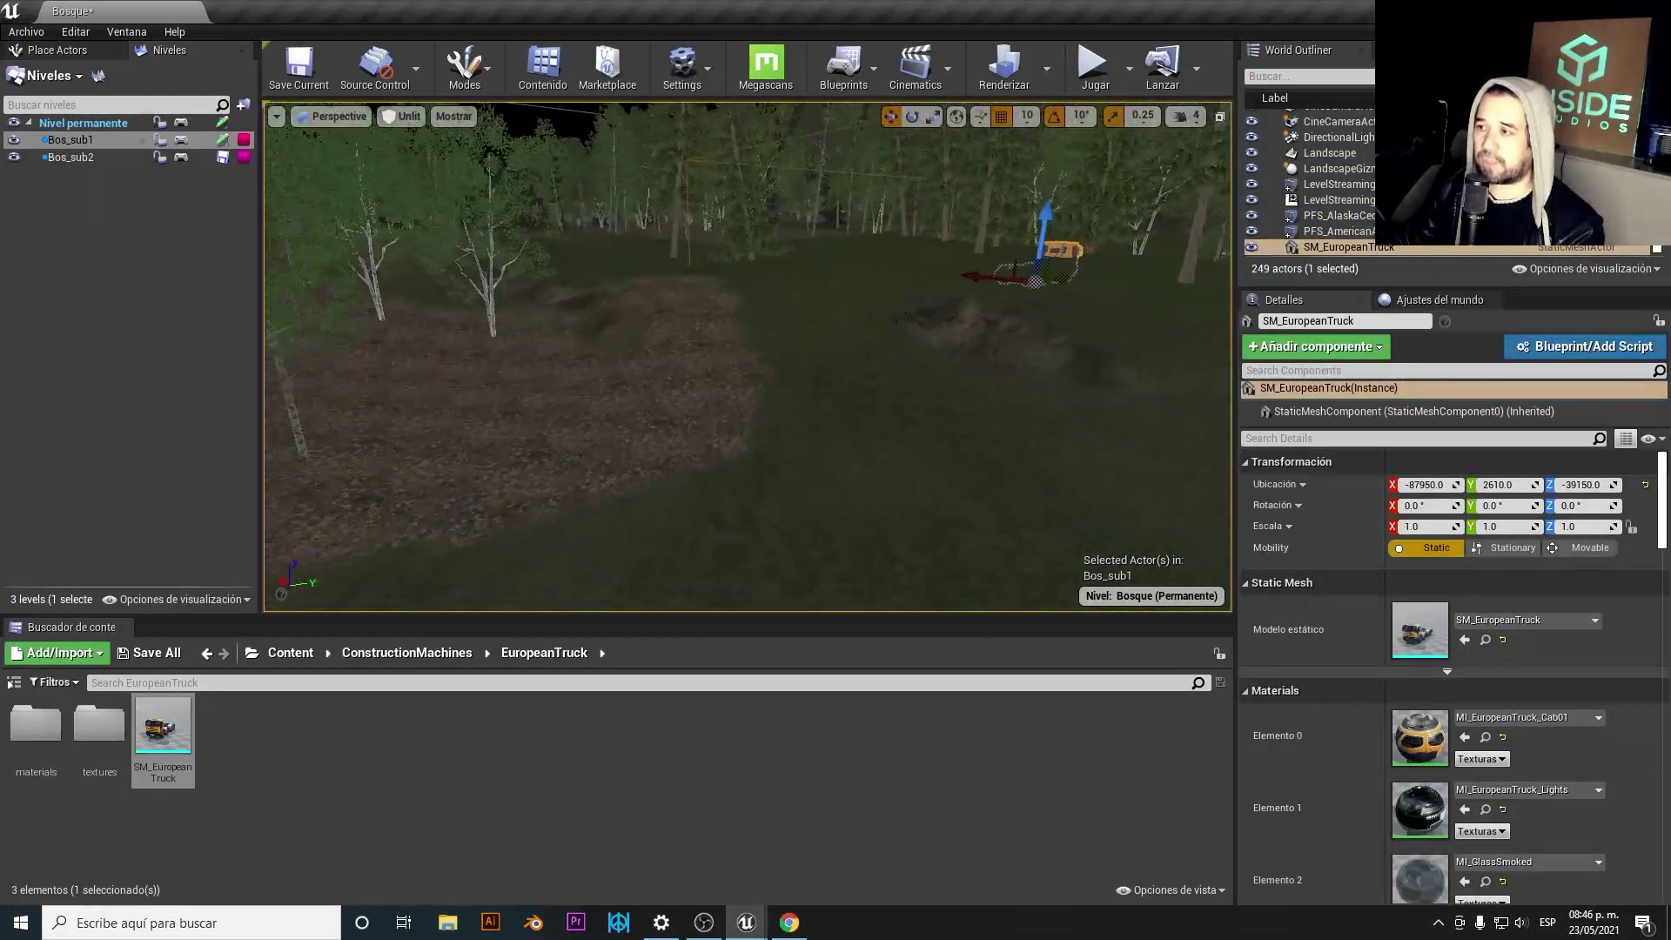
click(1157, 595)
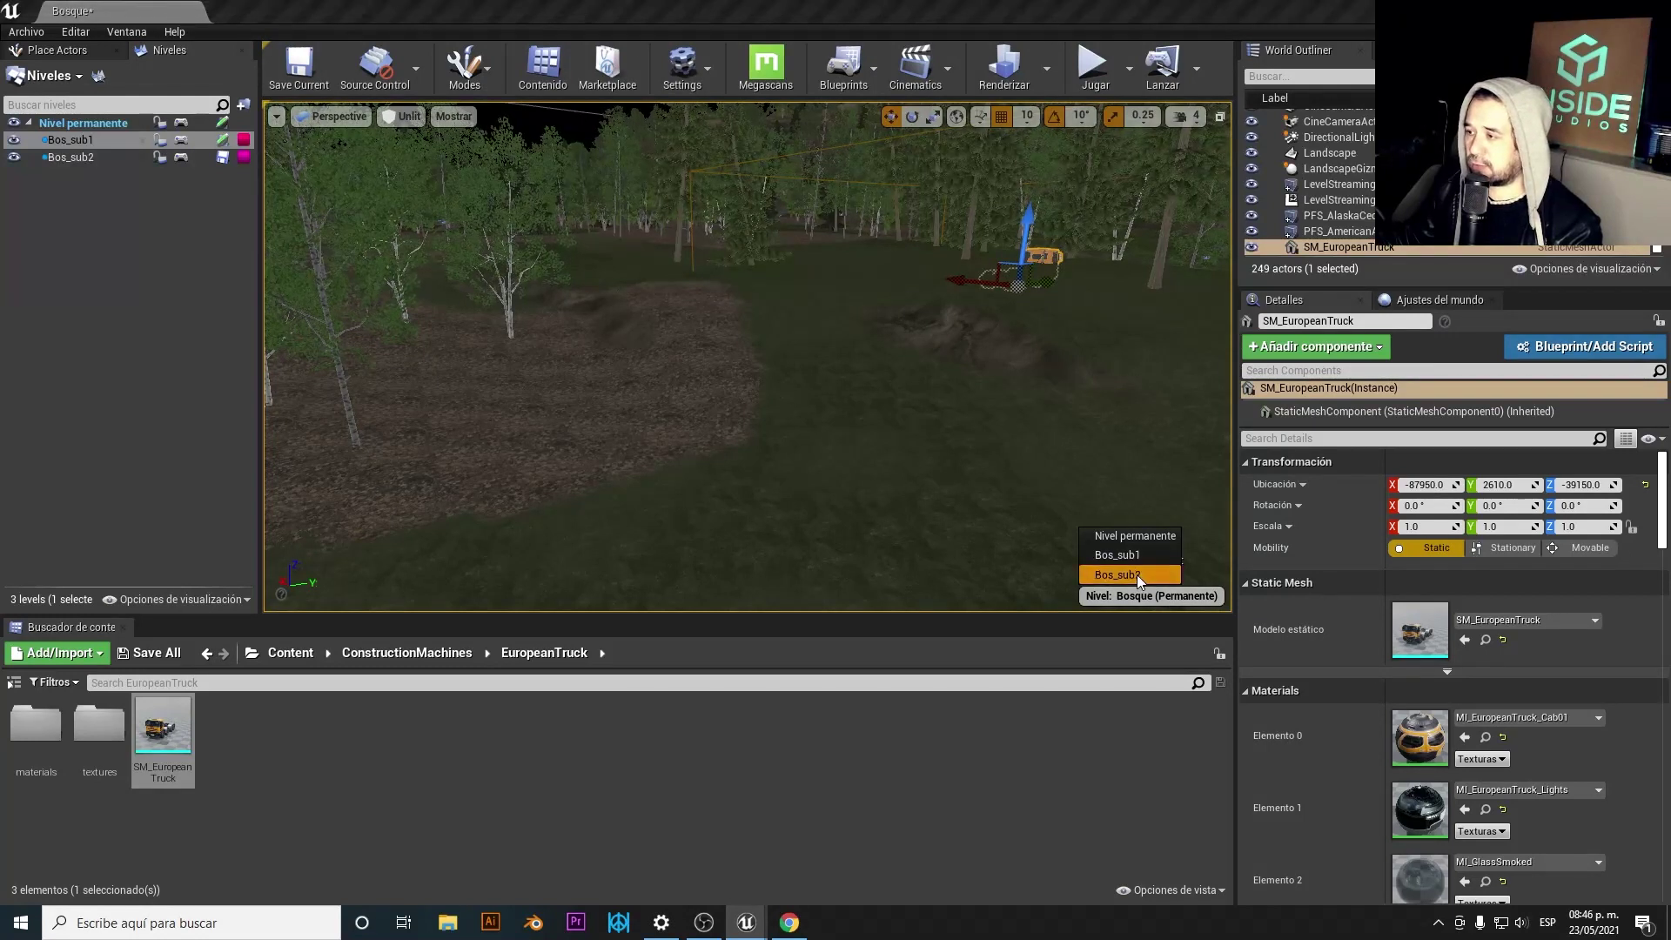
click(1136, 574)
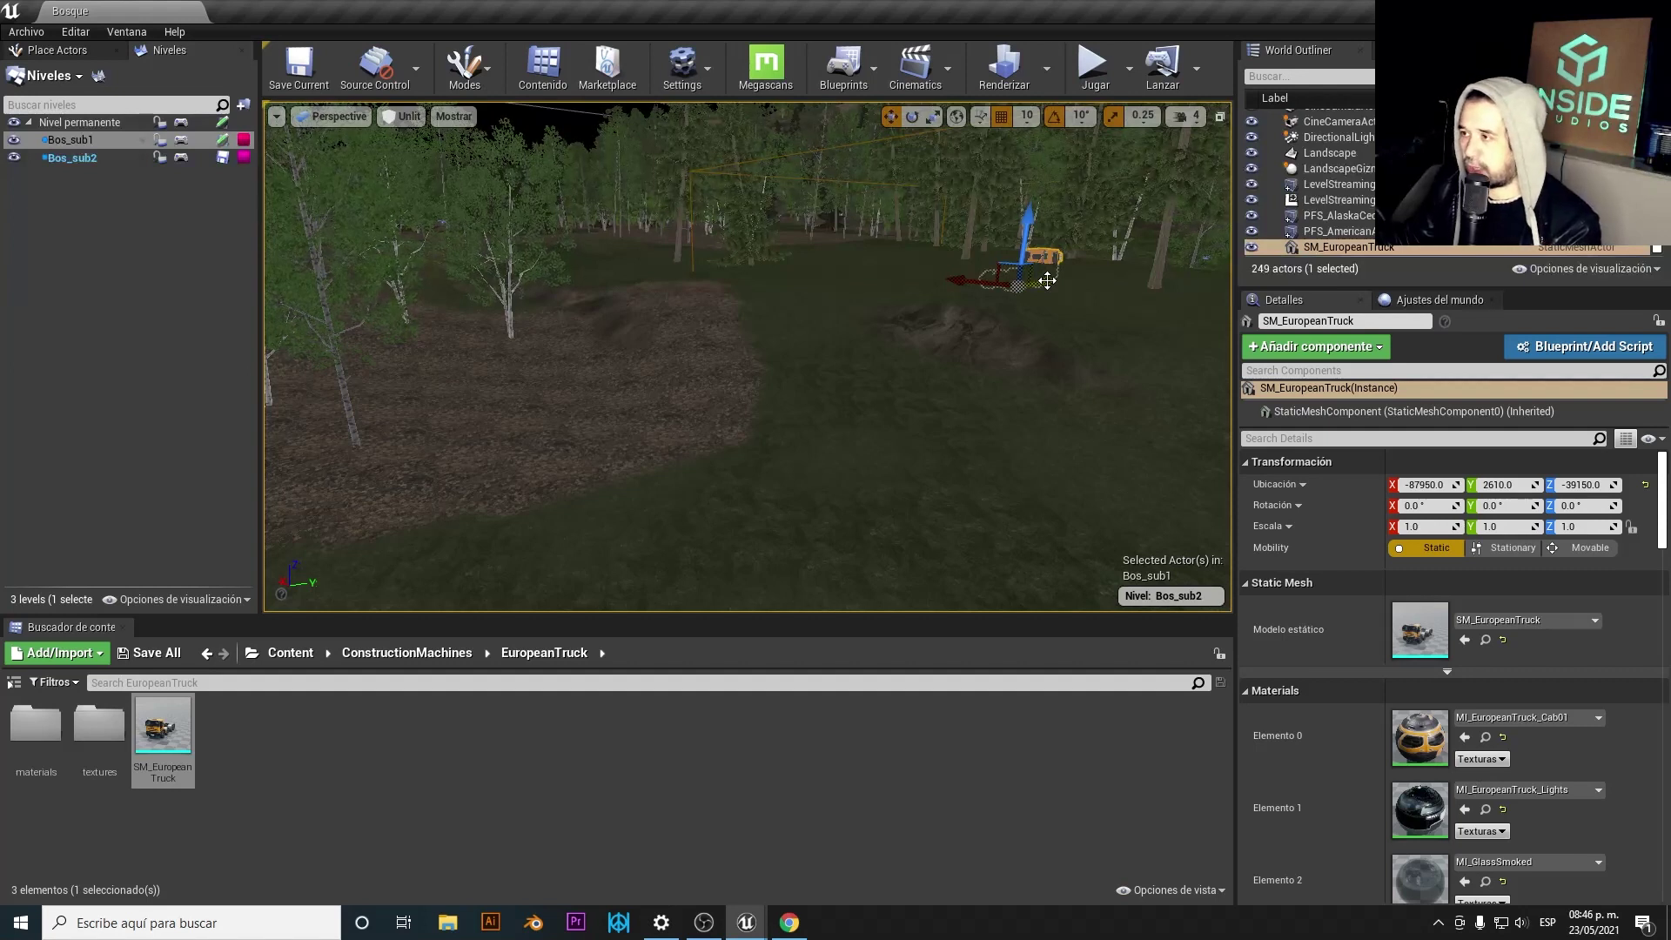
- Alt-drag a copy of the truck along Y into Bos_sub2, placing it at -87810, -2840, -39150
alt+drag(1016, 286, 517, 350)
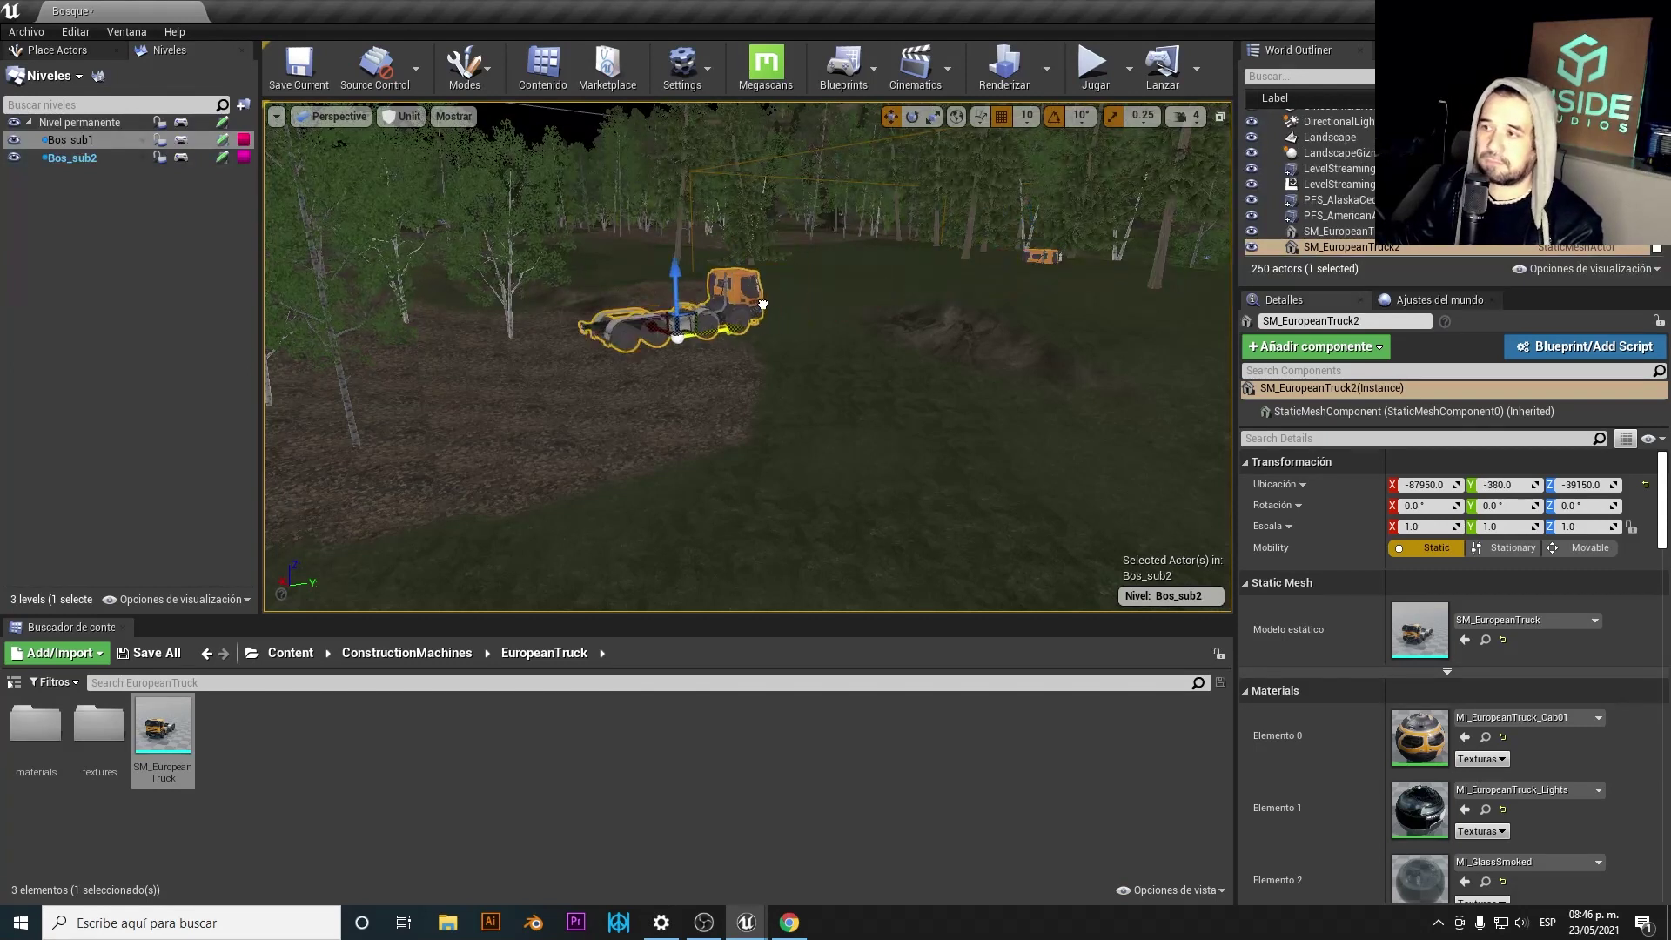
middle_drag(516, 350, 702, 335)
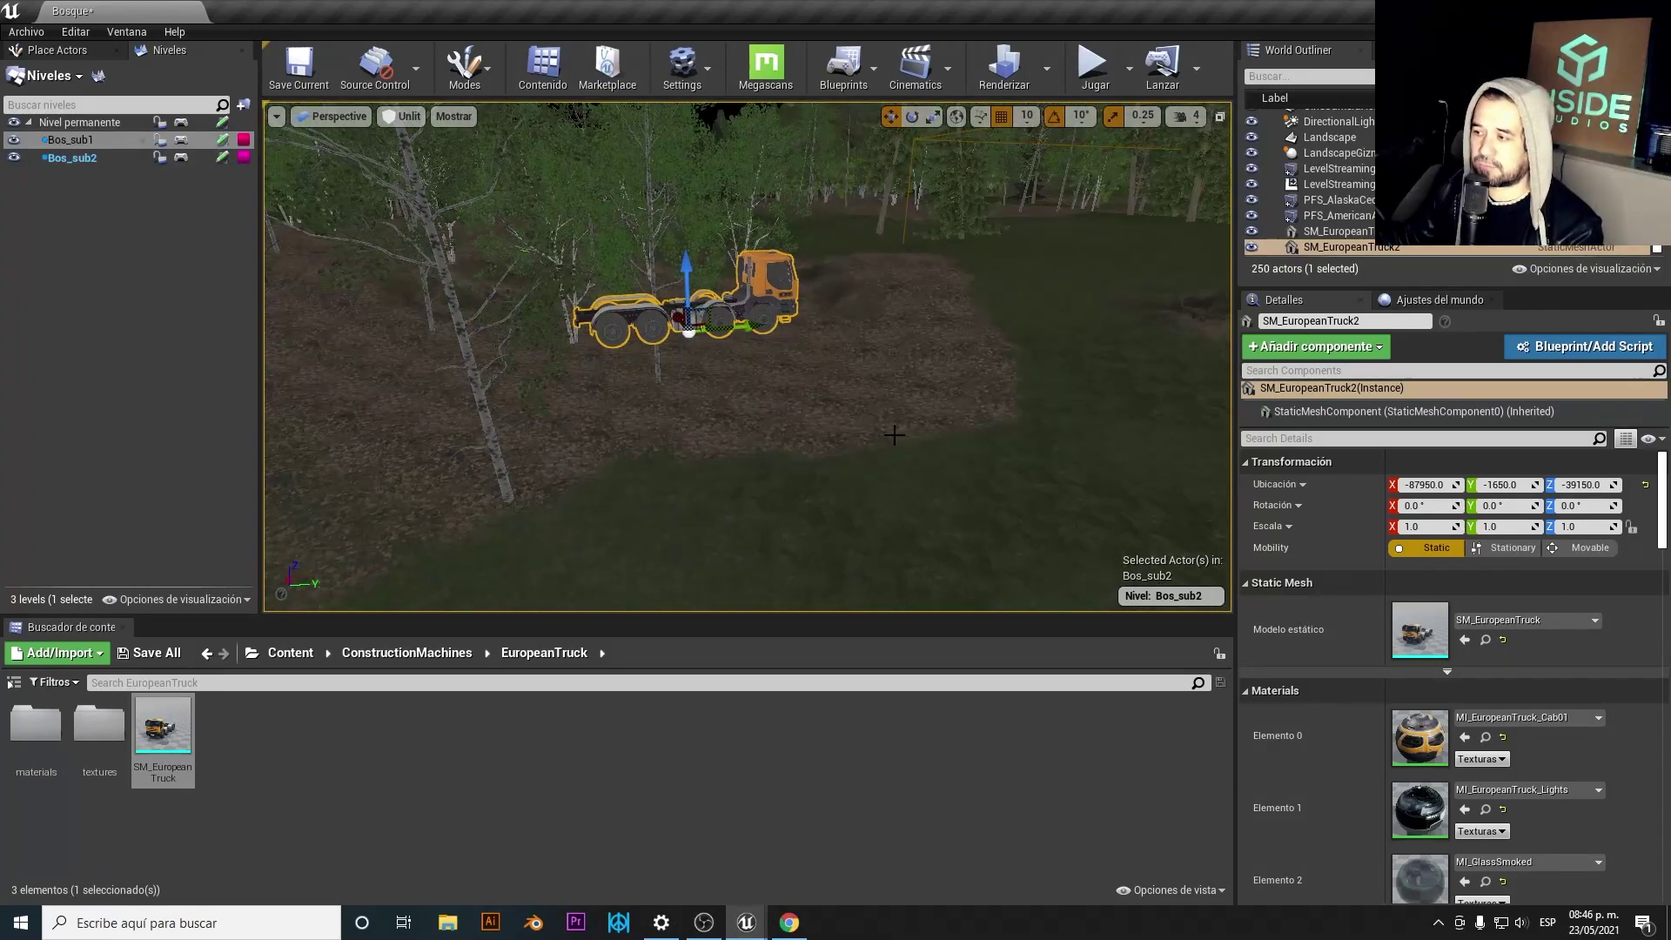
drag(755, 326, 443, 335)
middle_drag(442, 335, 775, 311)
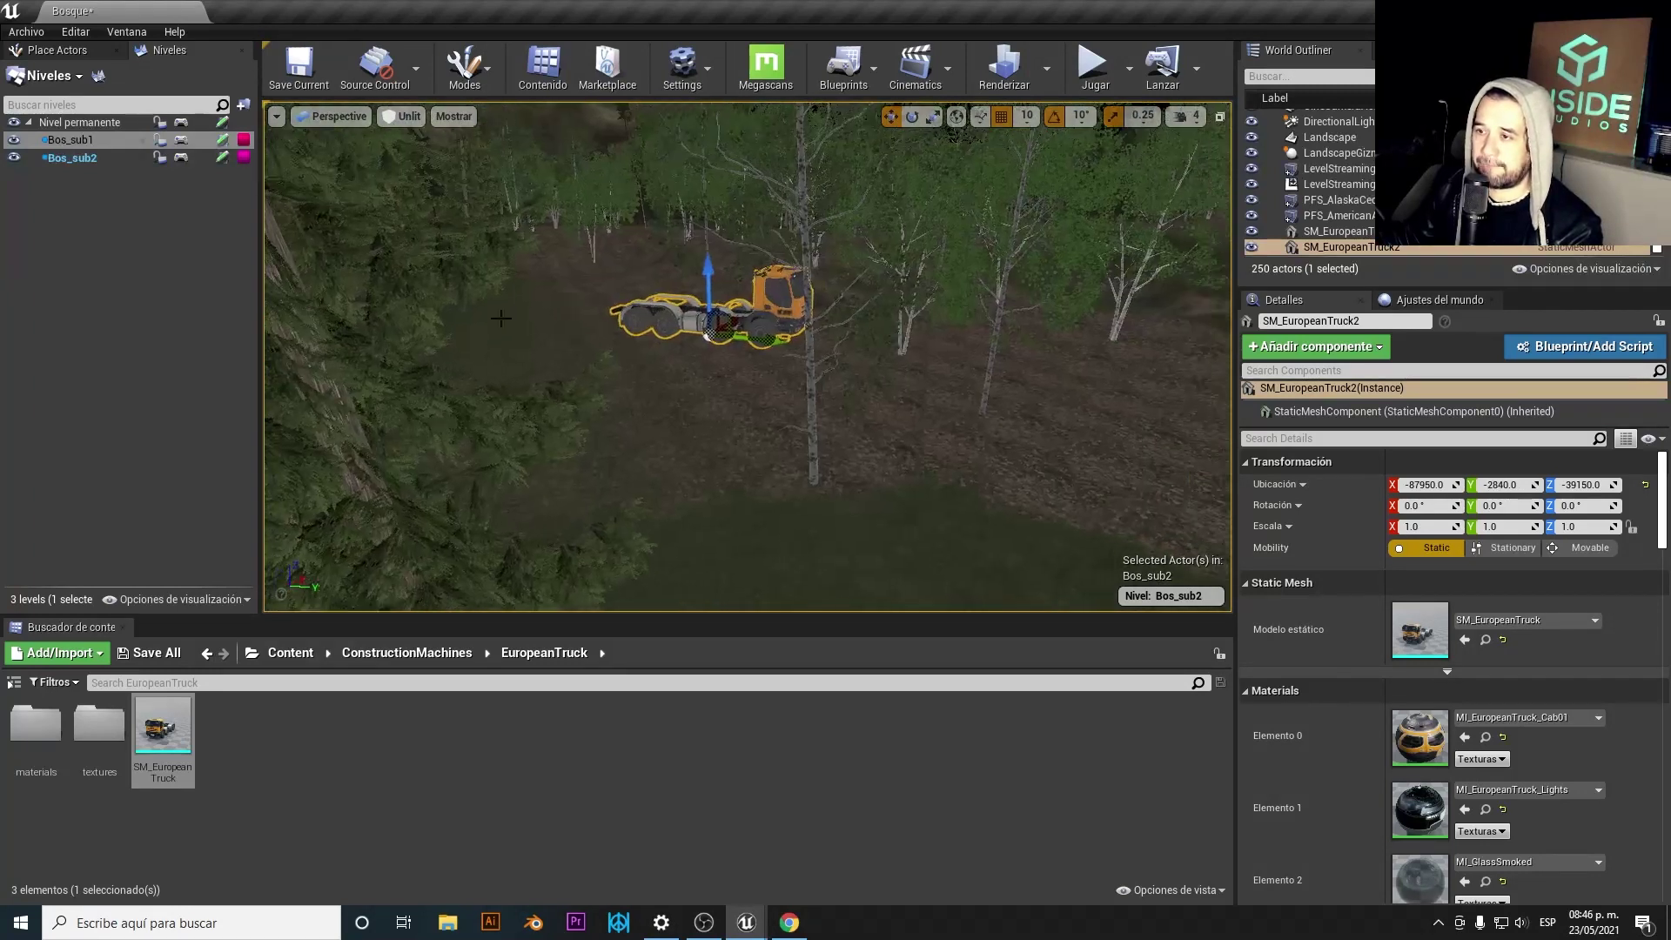
drag(736, 314, 1140, 486)
- In the persistent level, duplicate LevelStreamingBOS_1 as LevelStreamingBOS_2 over the second truck, then select Bos_sub2
click(1161, 596)
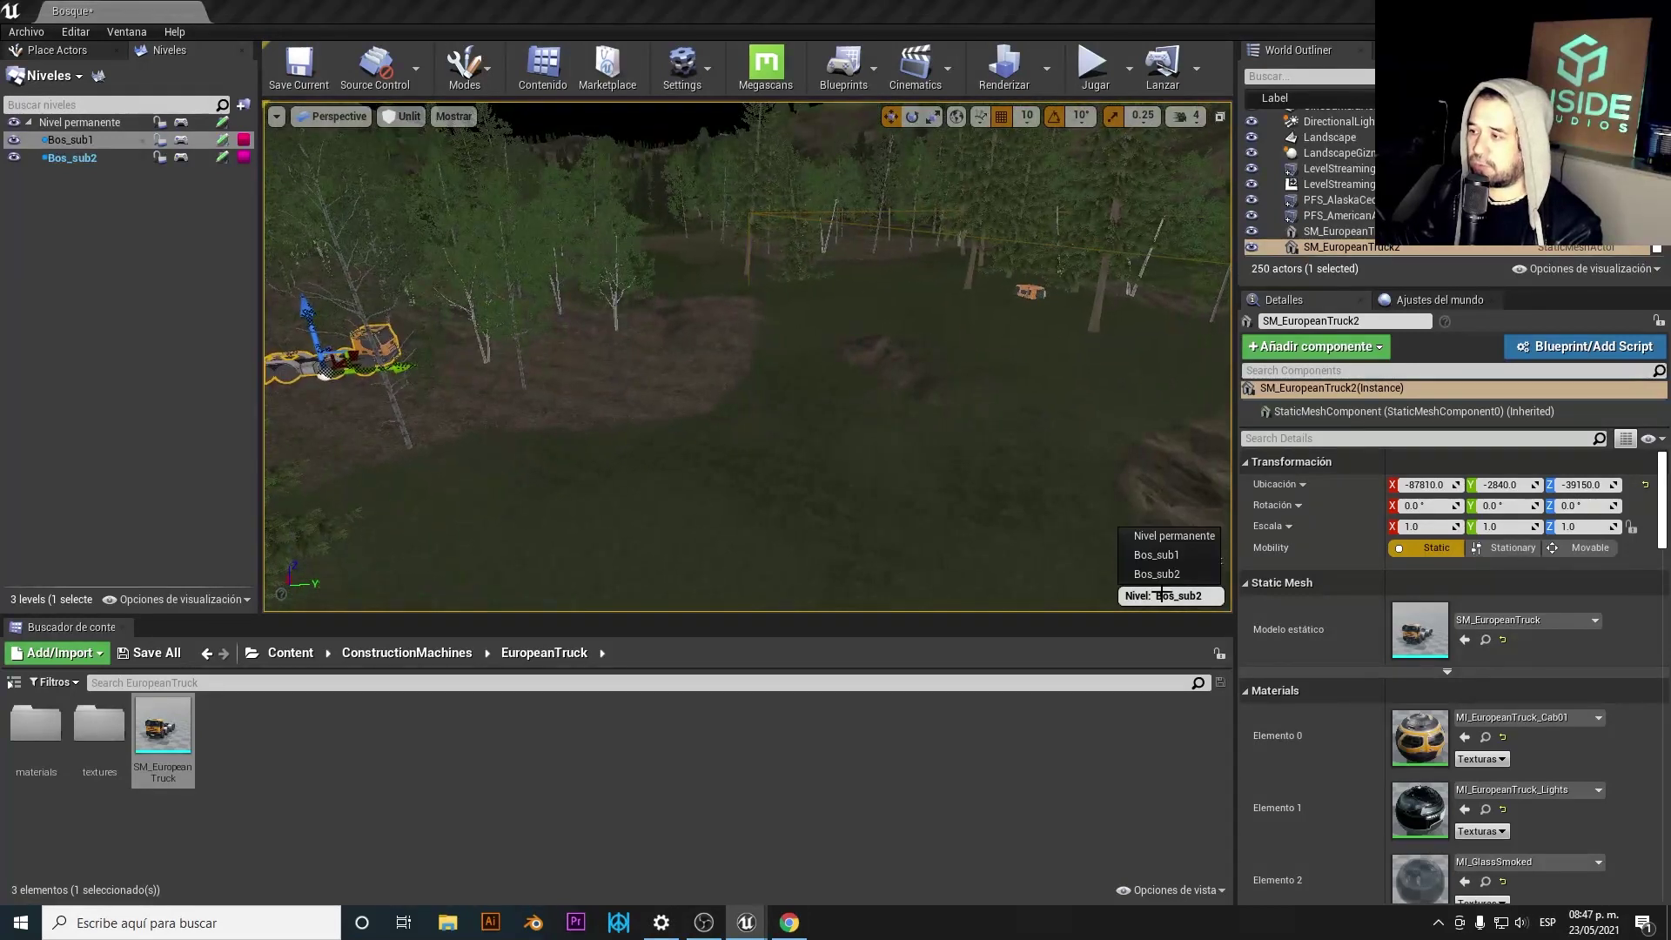
click(1163, 536)
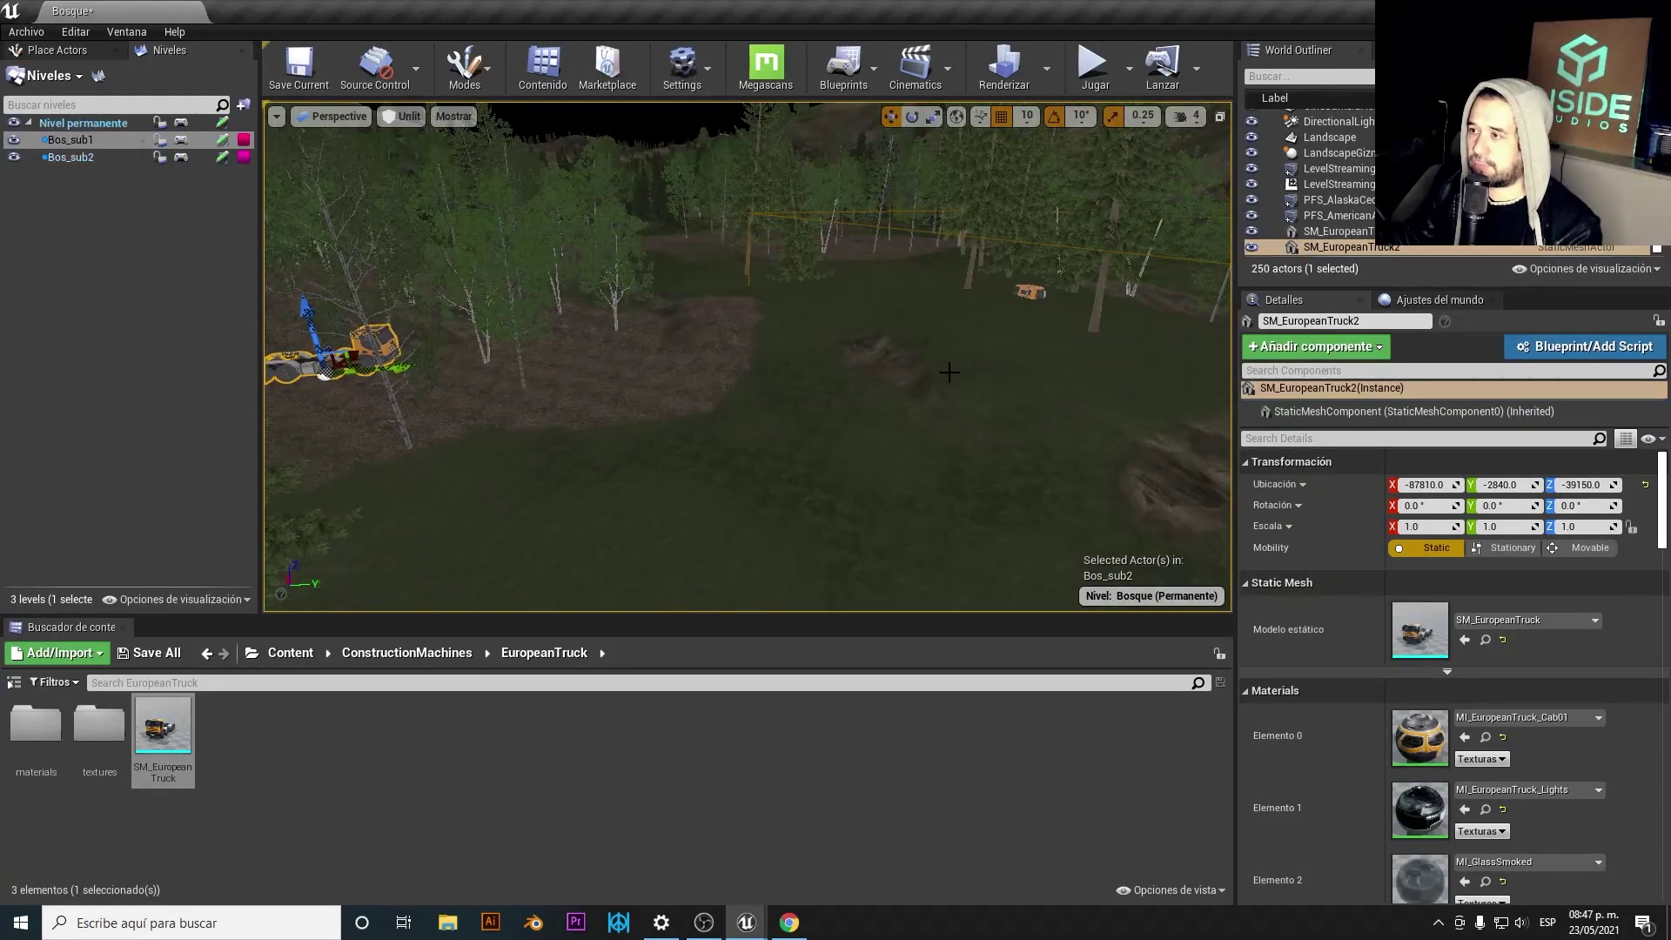
click(1044, 245)
alt+drag(1186, 337, 616, 456)
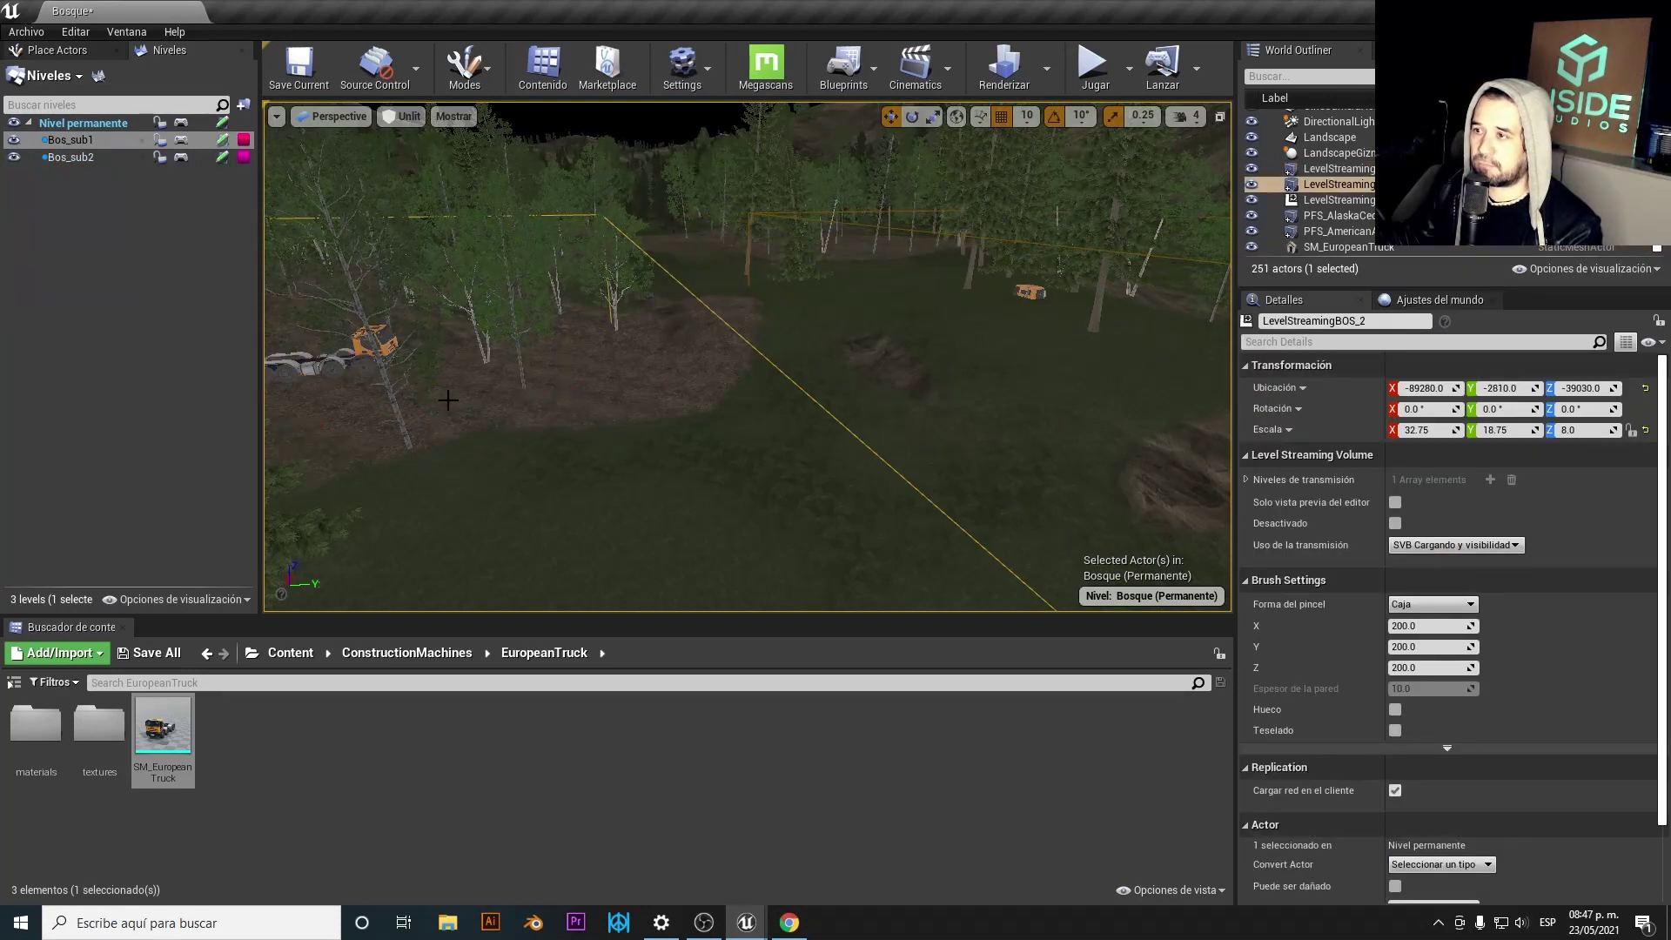
right_drag(447, 400, 582, 280)
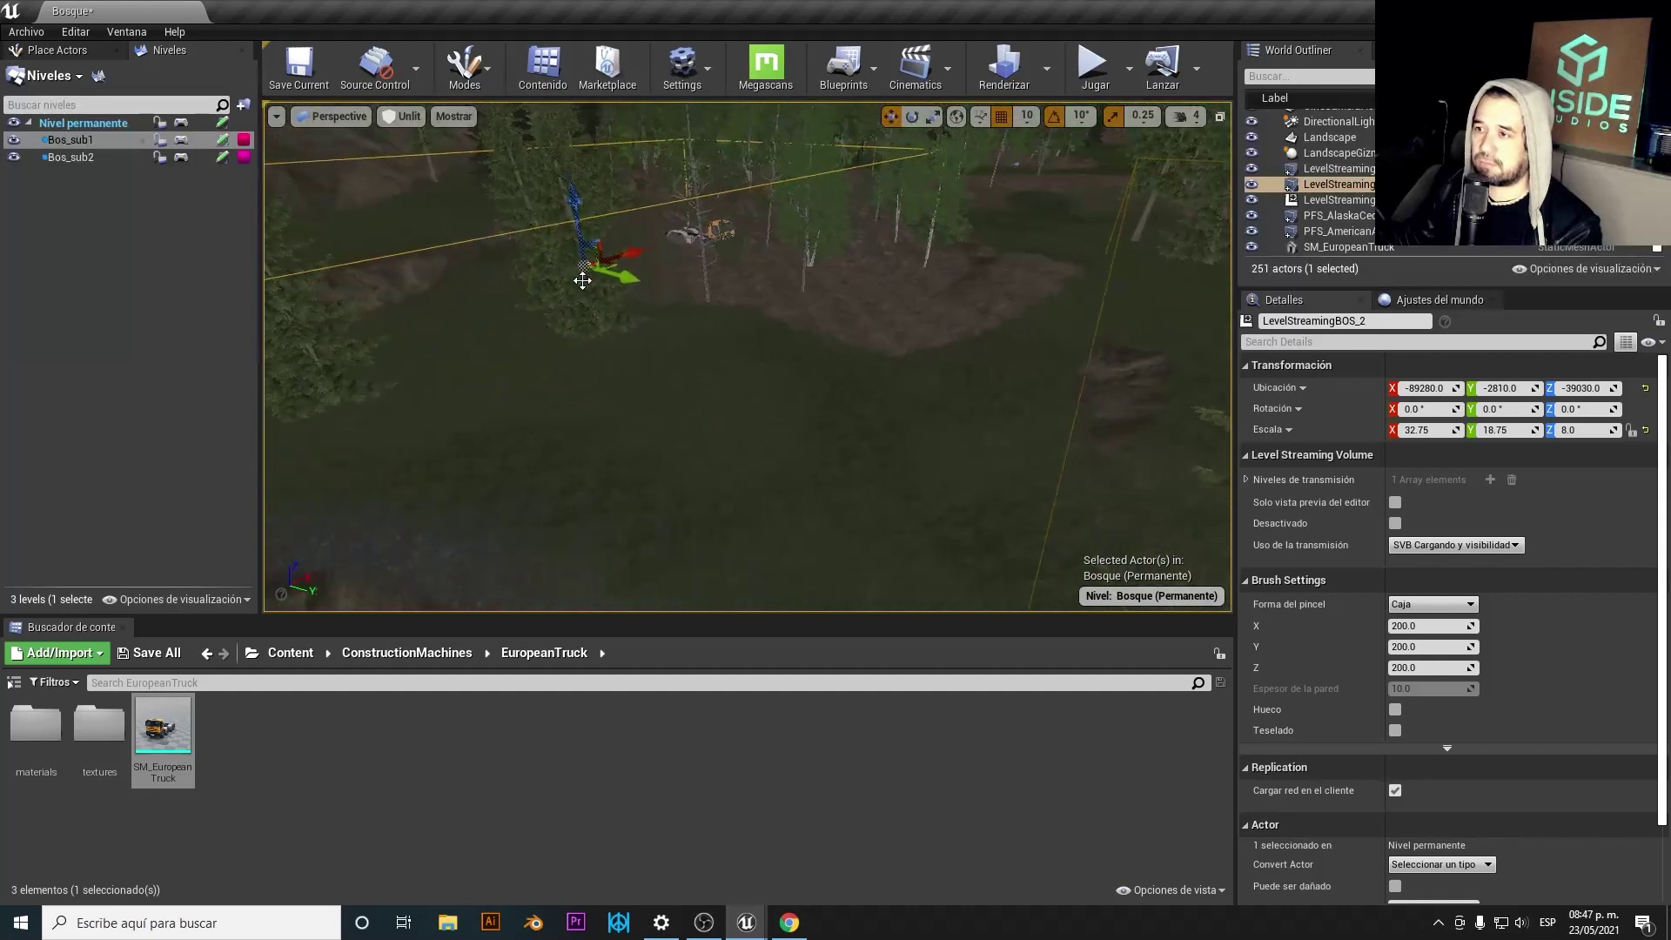
drag(755, 231, 788, 228)
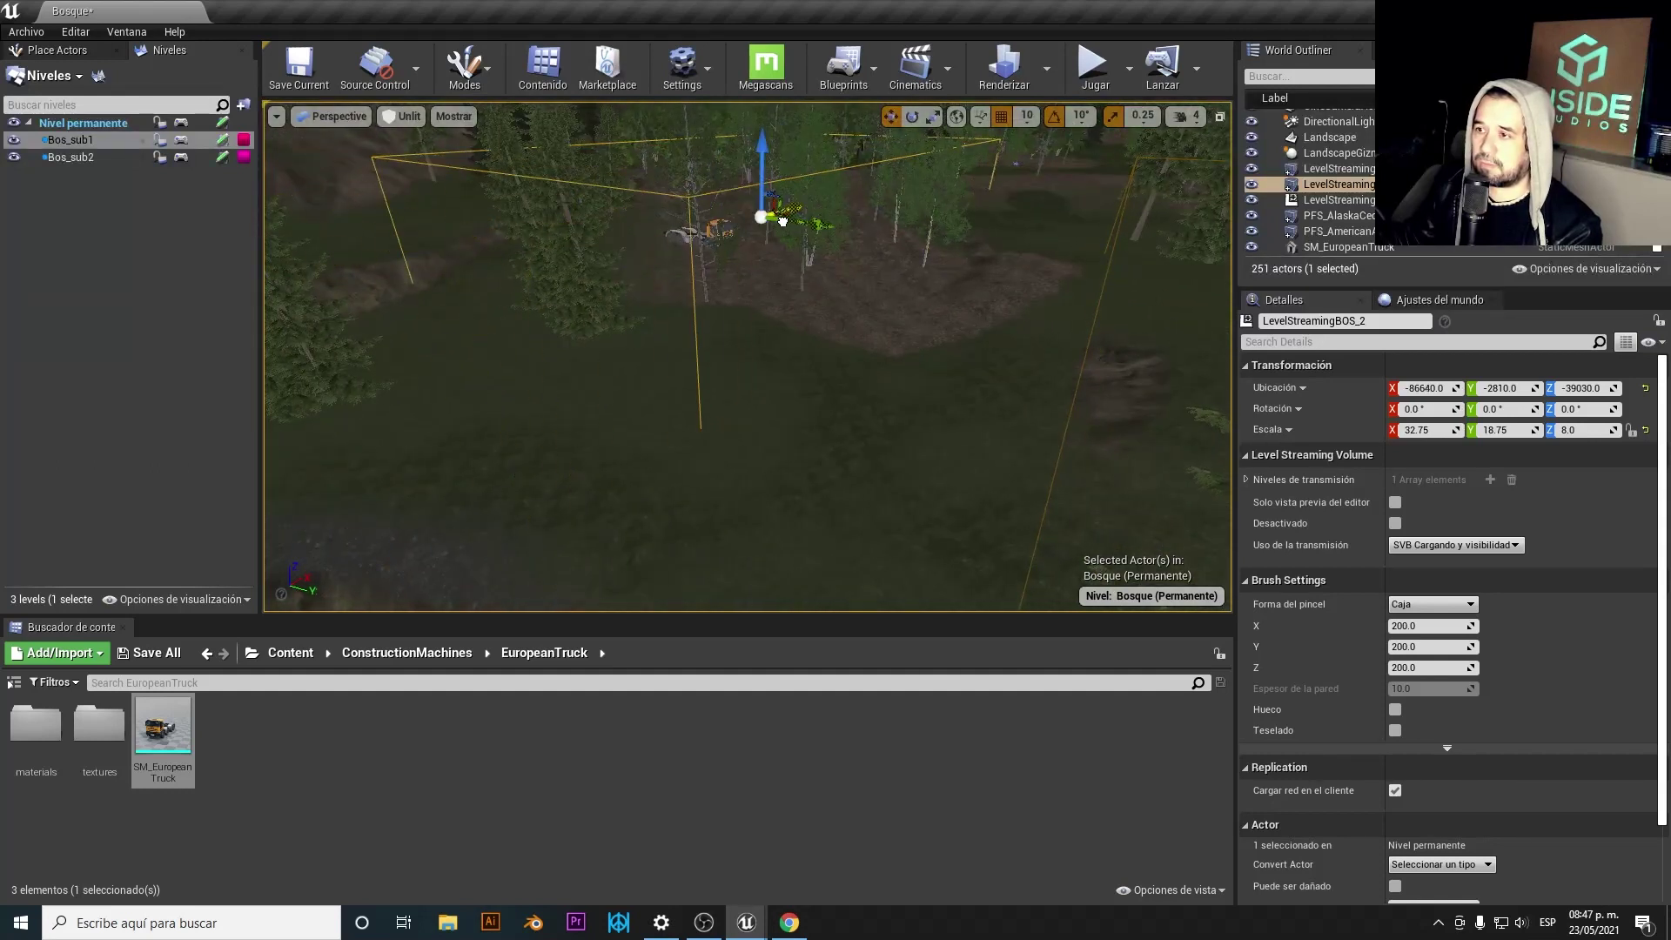
right_drag(788, 228, 789, 236)
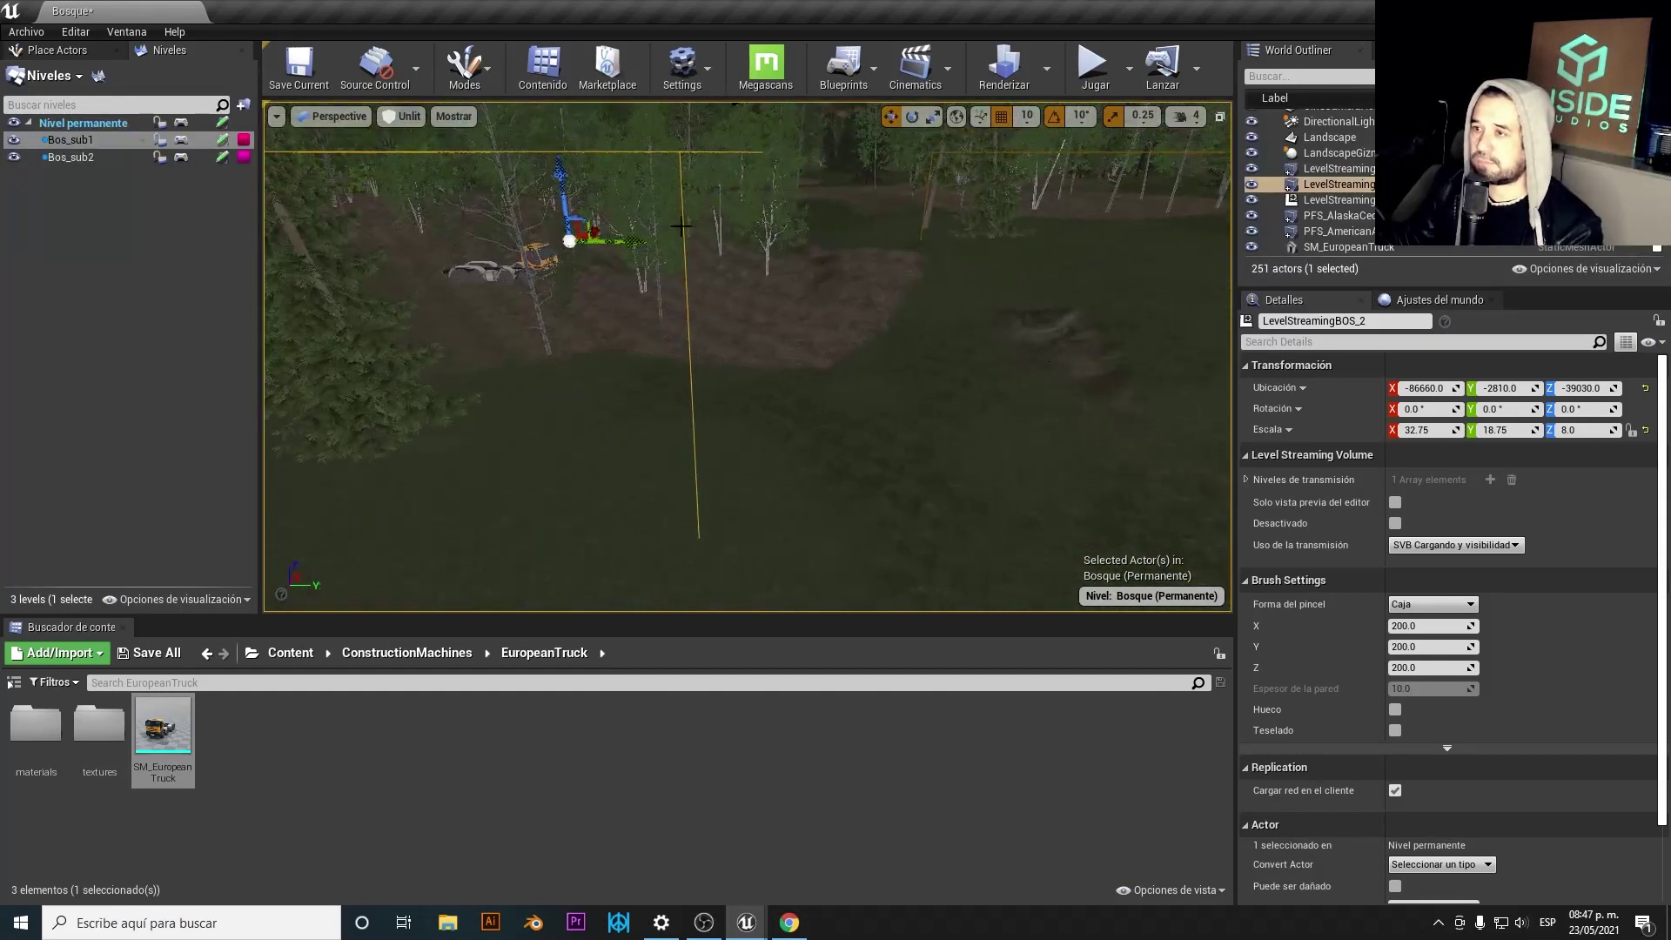
click(112, 157)
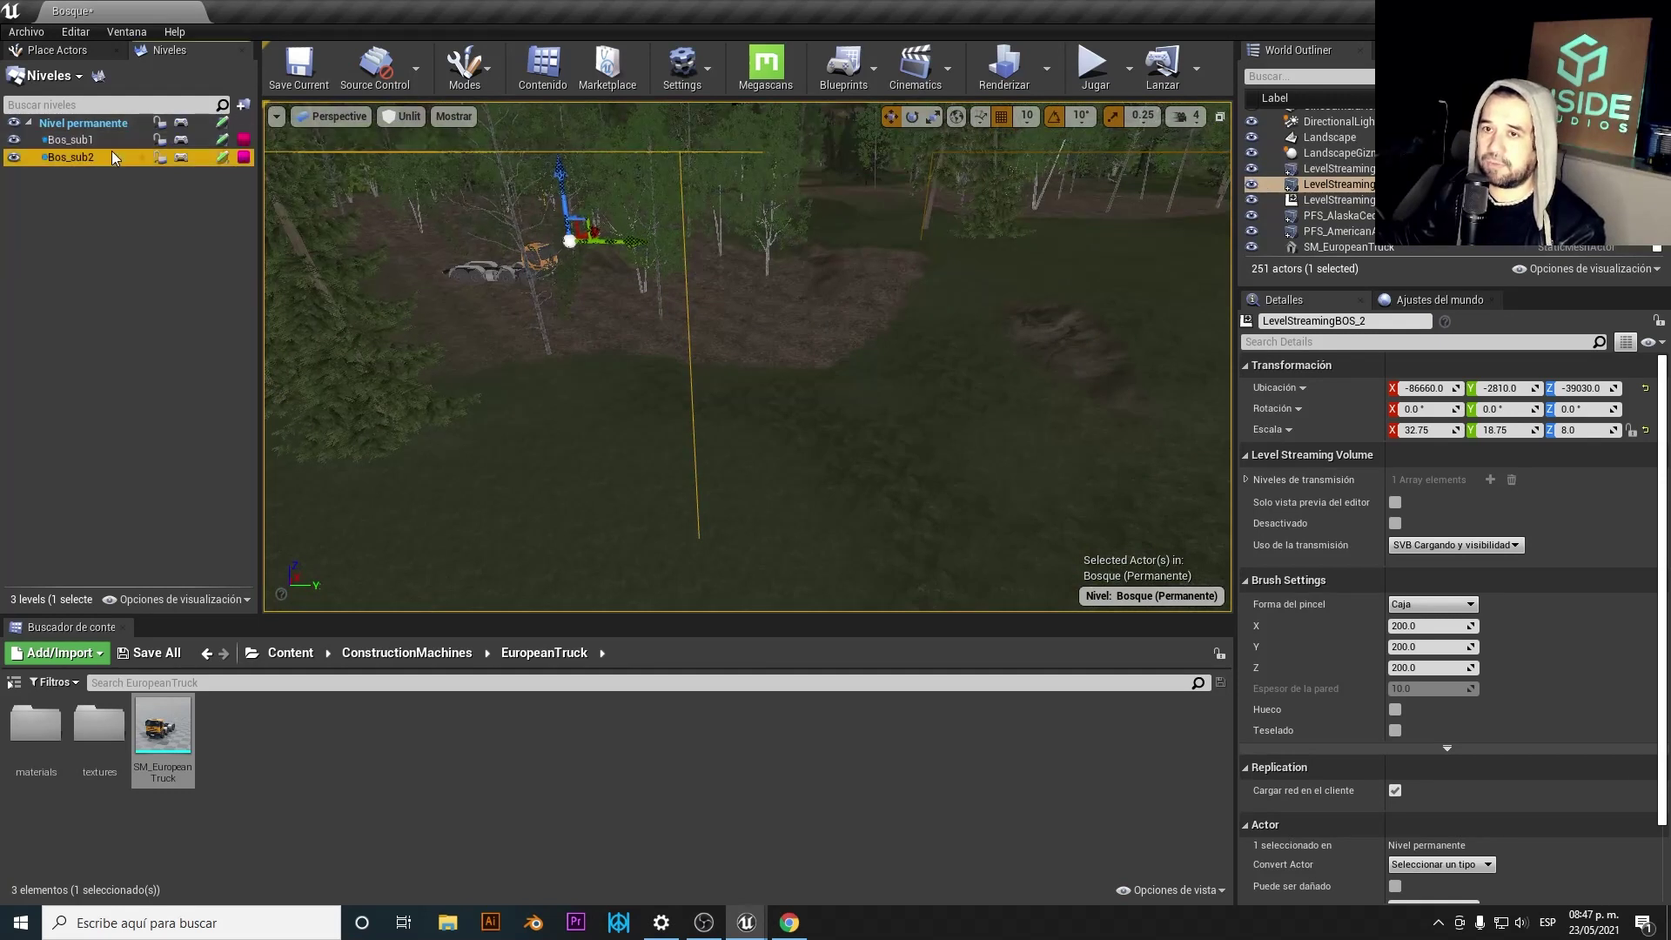
- Choose LevelStreamingBOS_2 as Bos_sub2's streaming volume in Level Details, then close the window
click(101, 78)
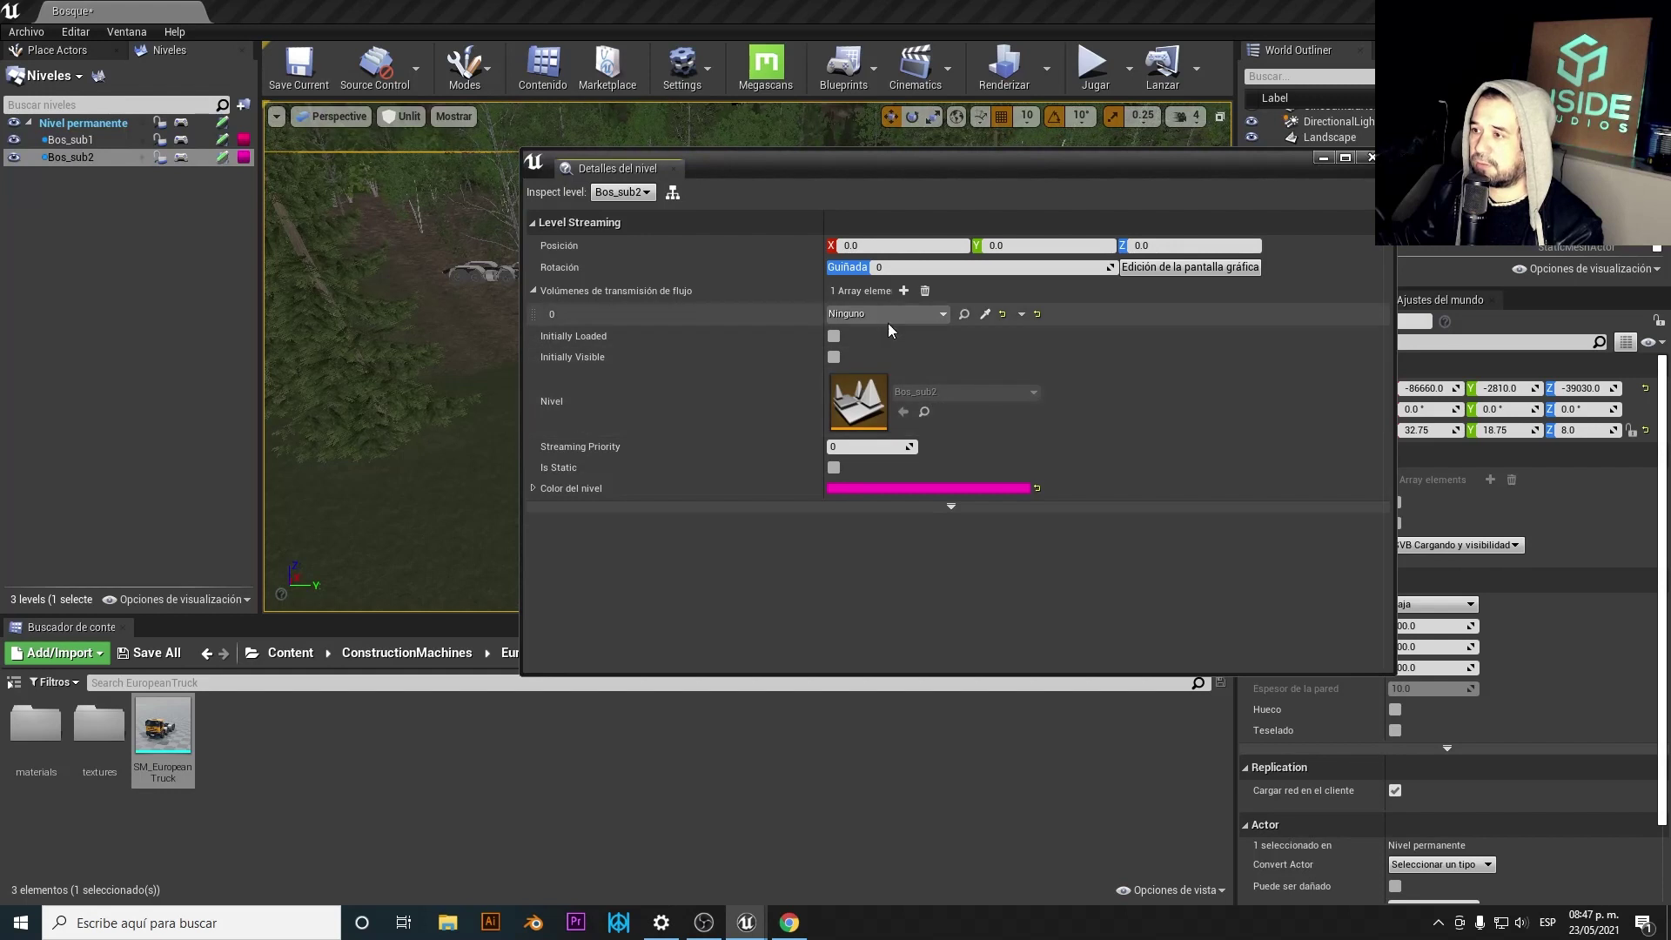
click(896, 316)
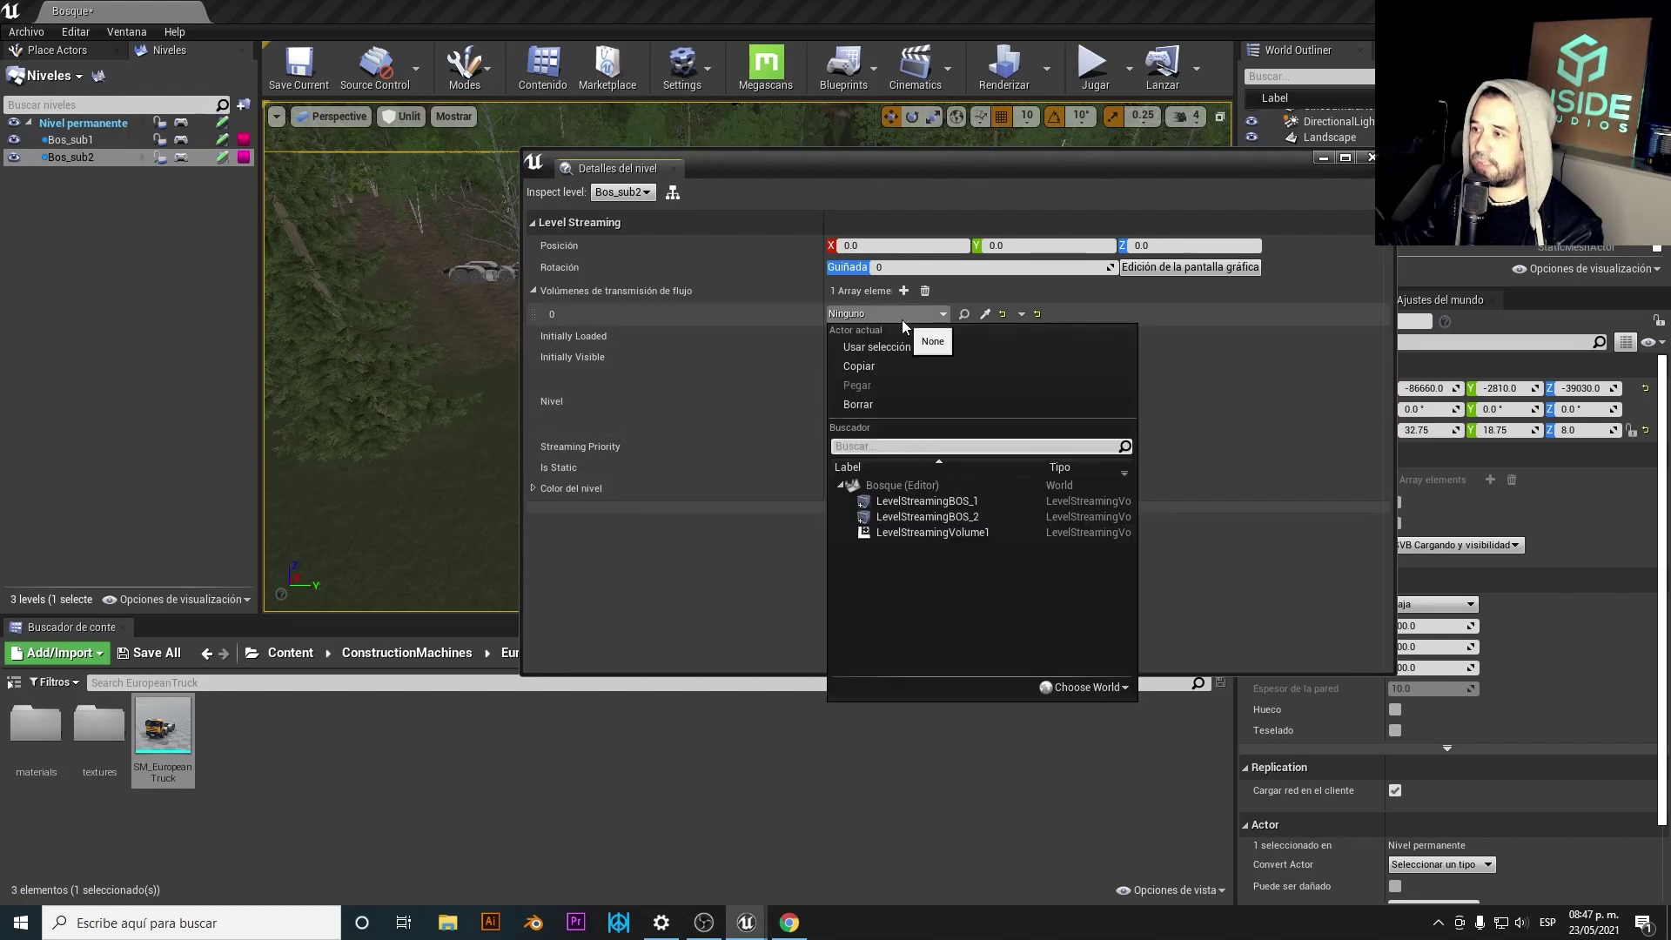
click(972, 520)
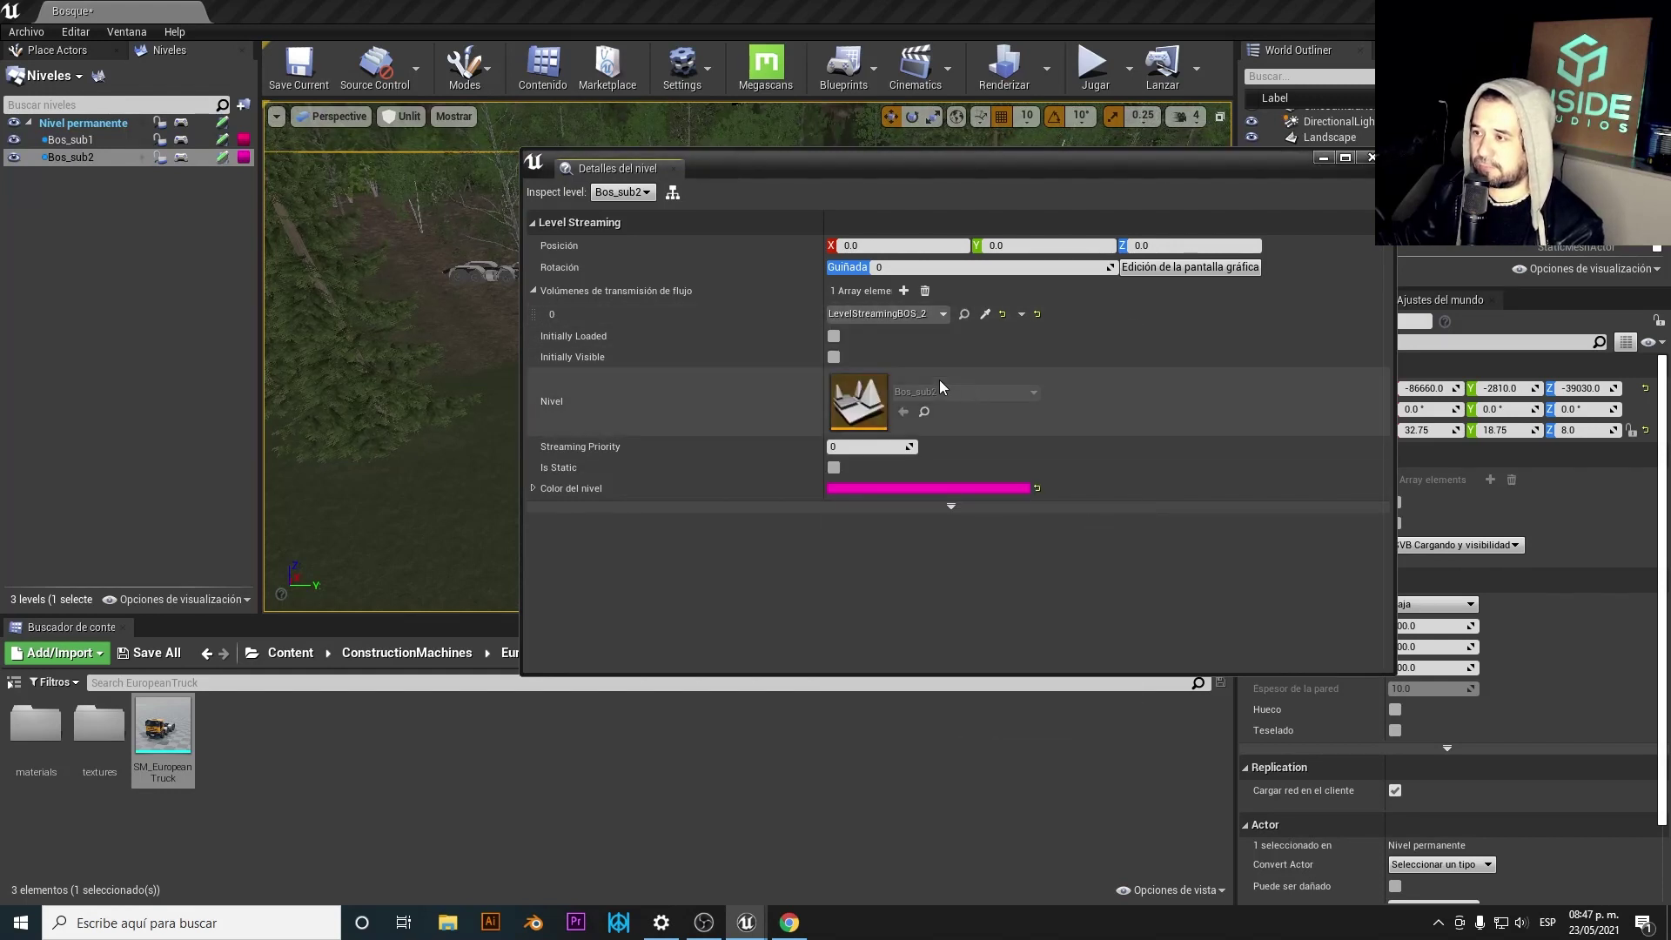
click(1370, 158)
mouse_move(1084, 220)
right_down()
mouse_move(1083, 366)
mouse_move(1116, 90)
right_up()
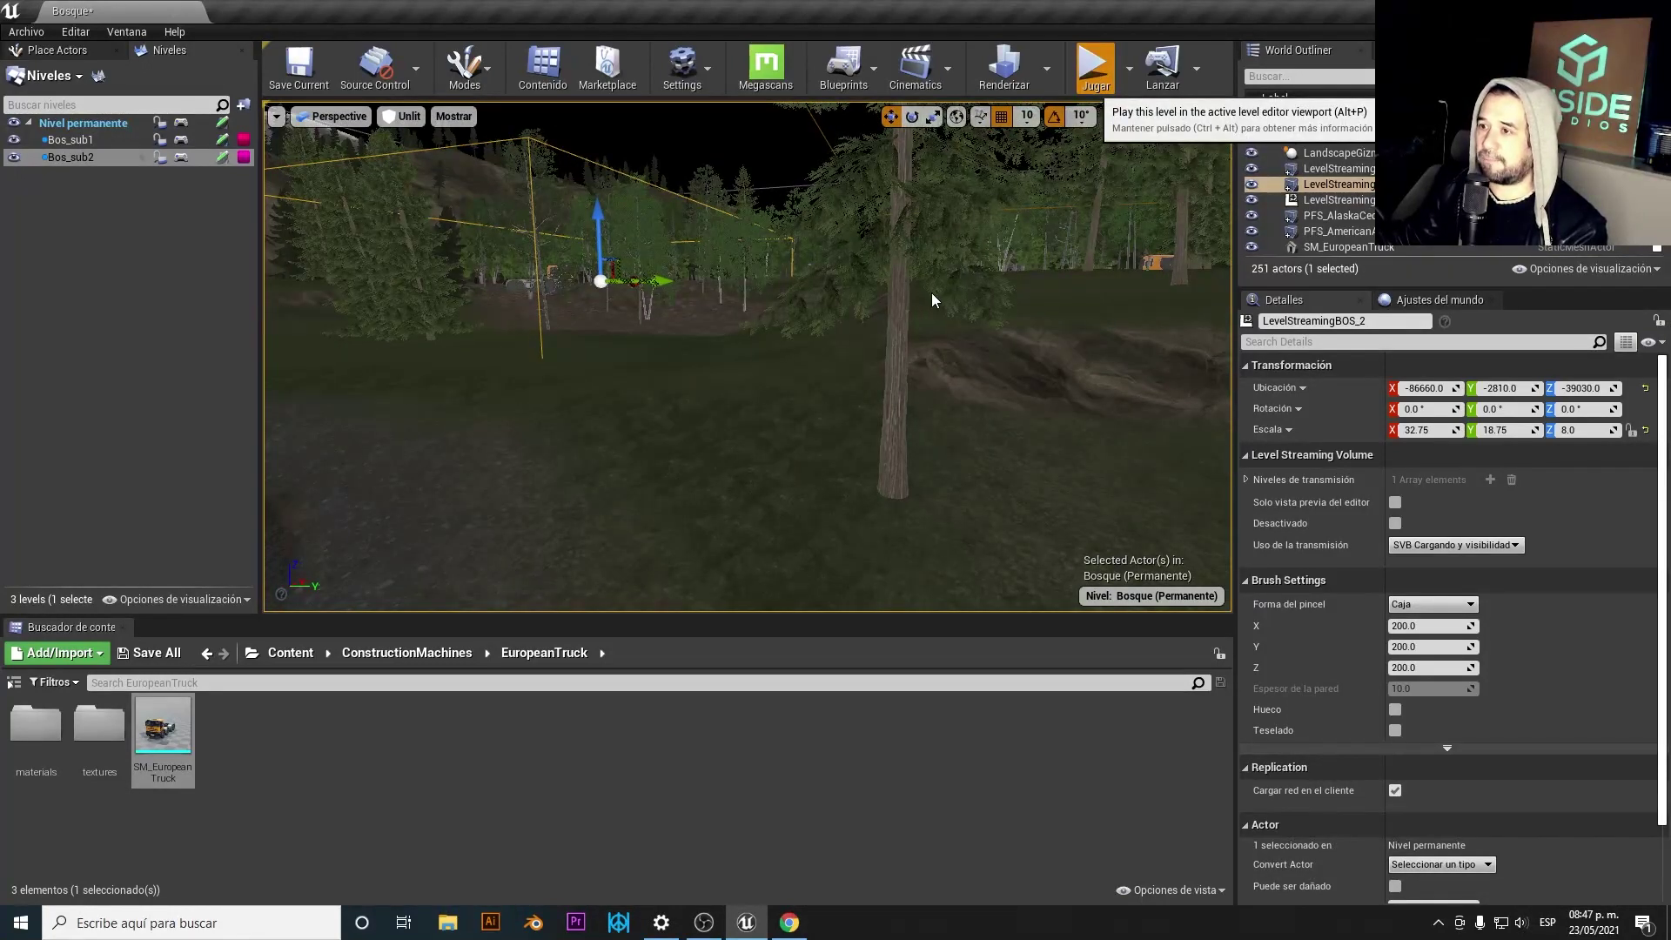
- Play the level, walking from the first volume into the second until the Bos_sub2 truck loads, then stop
key(alt+p)
key(w)
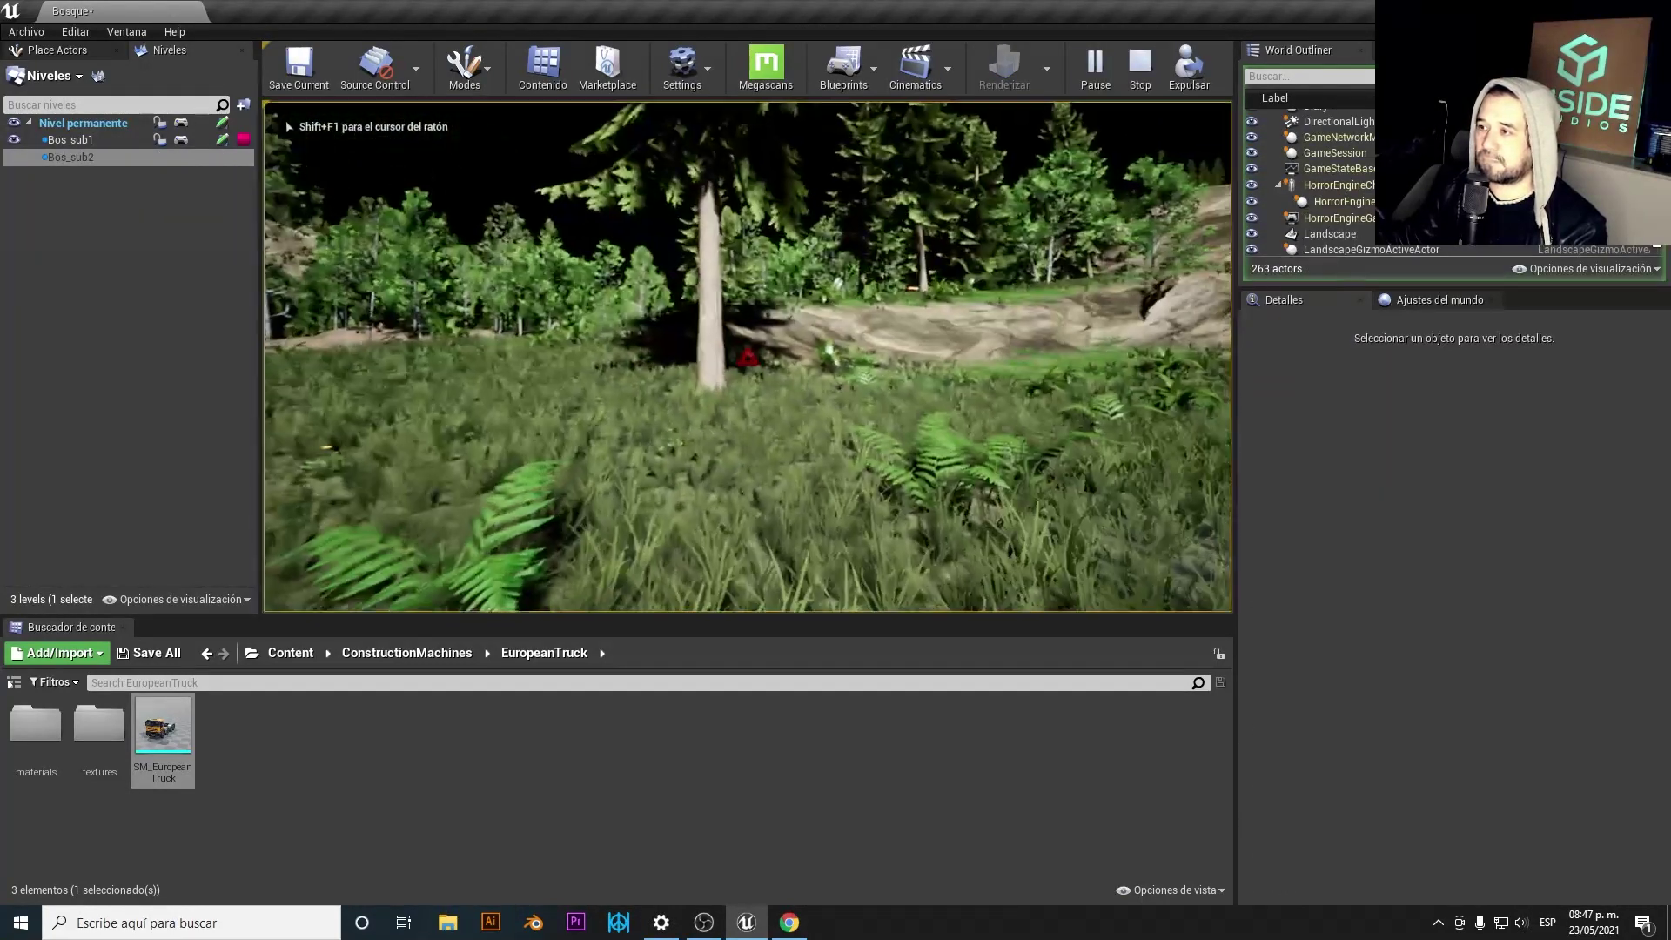
key(w)
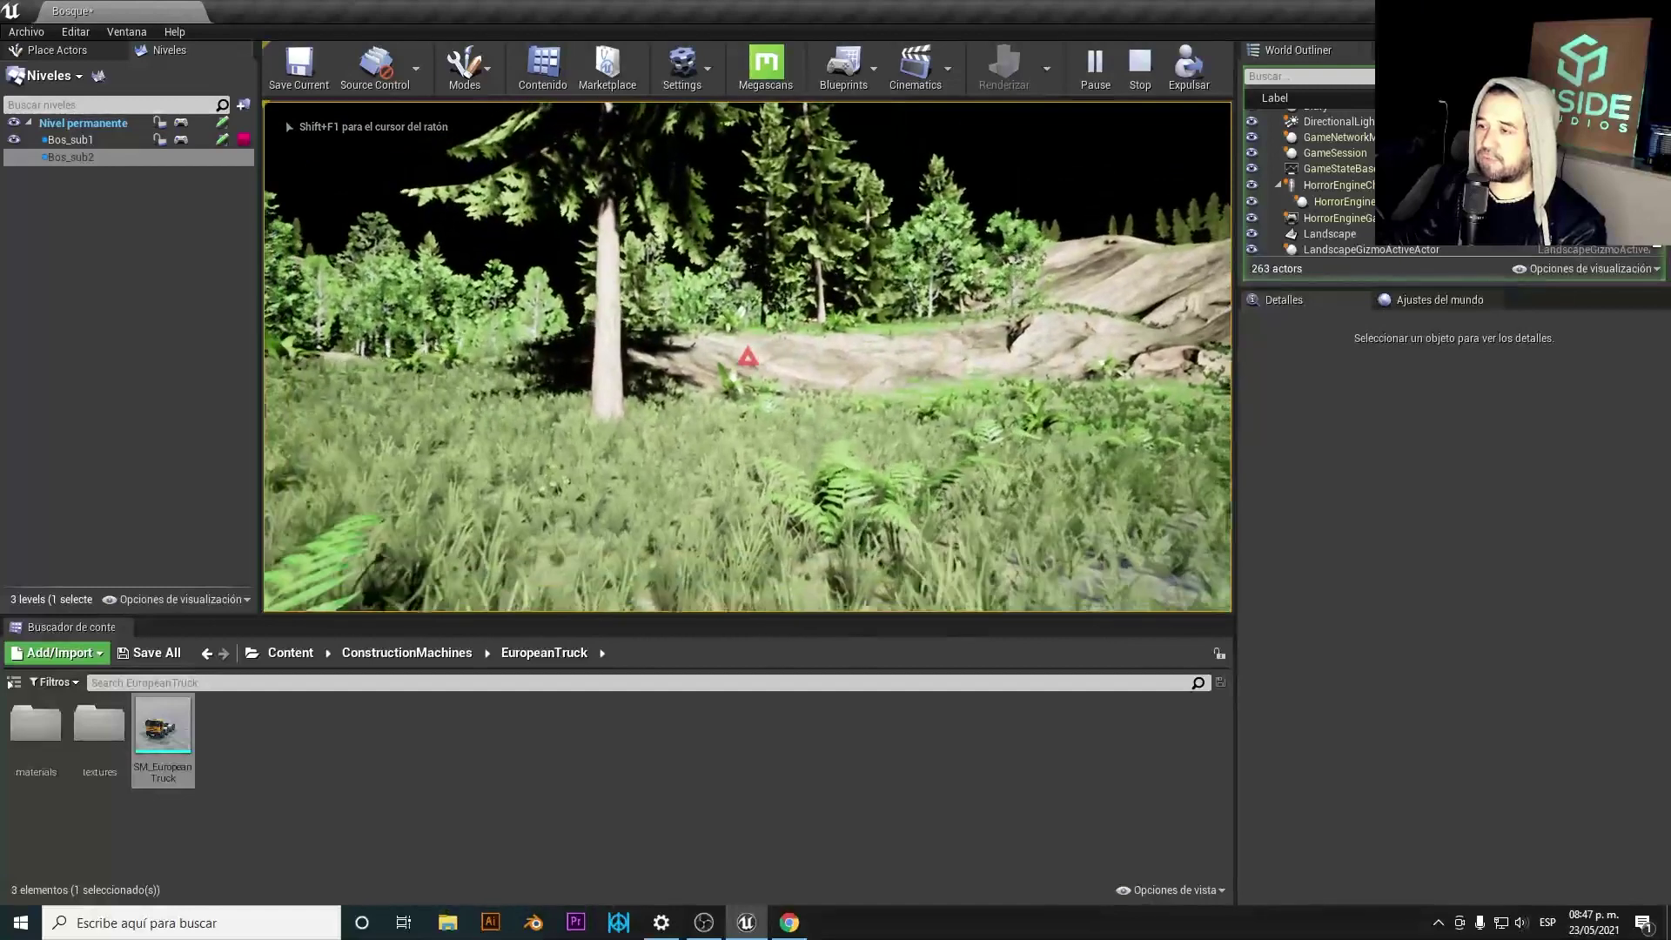
key(w)
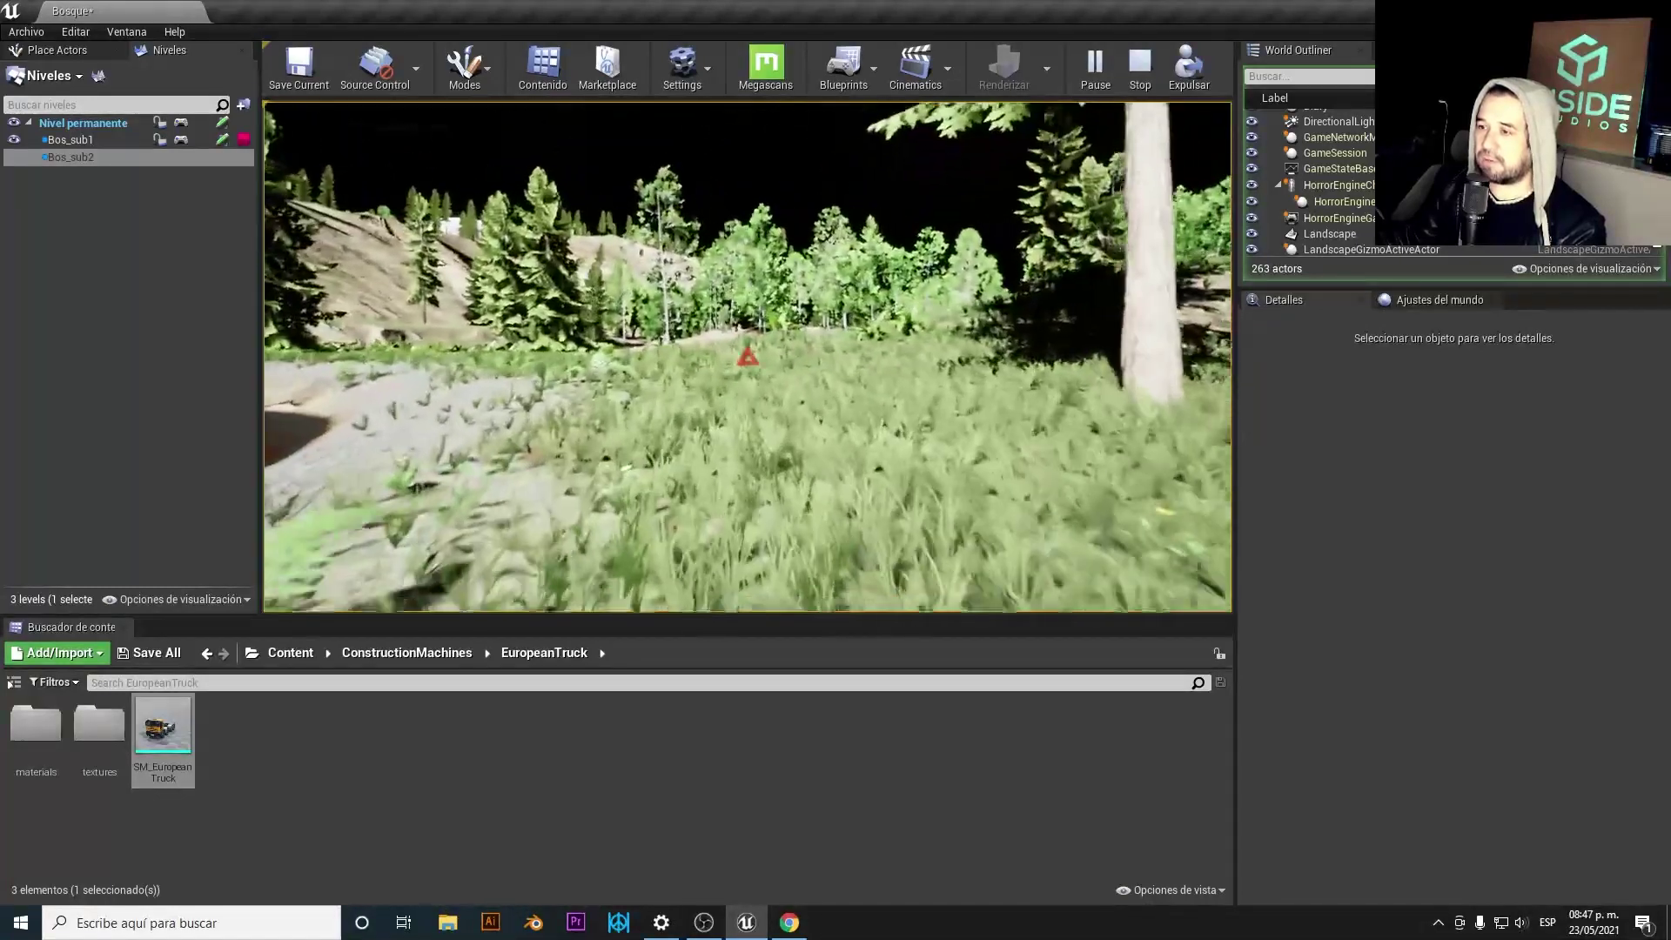
key(w)
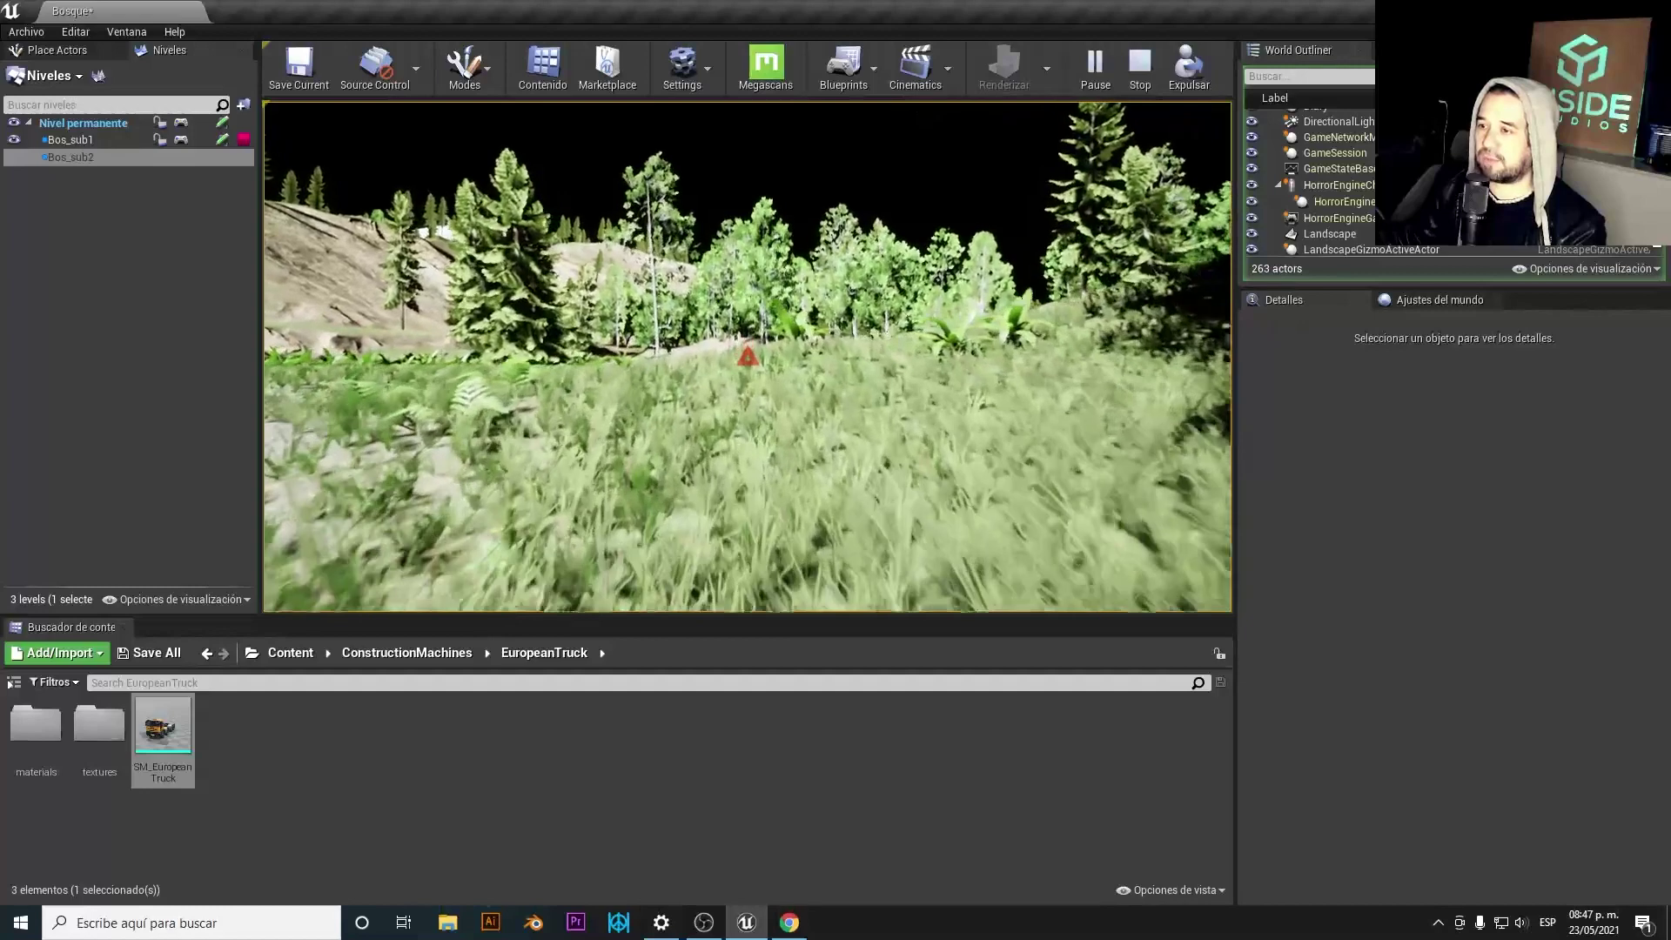
key(w)
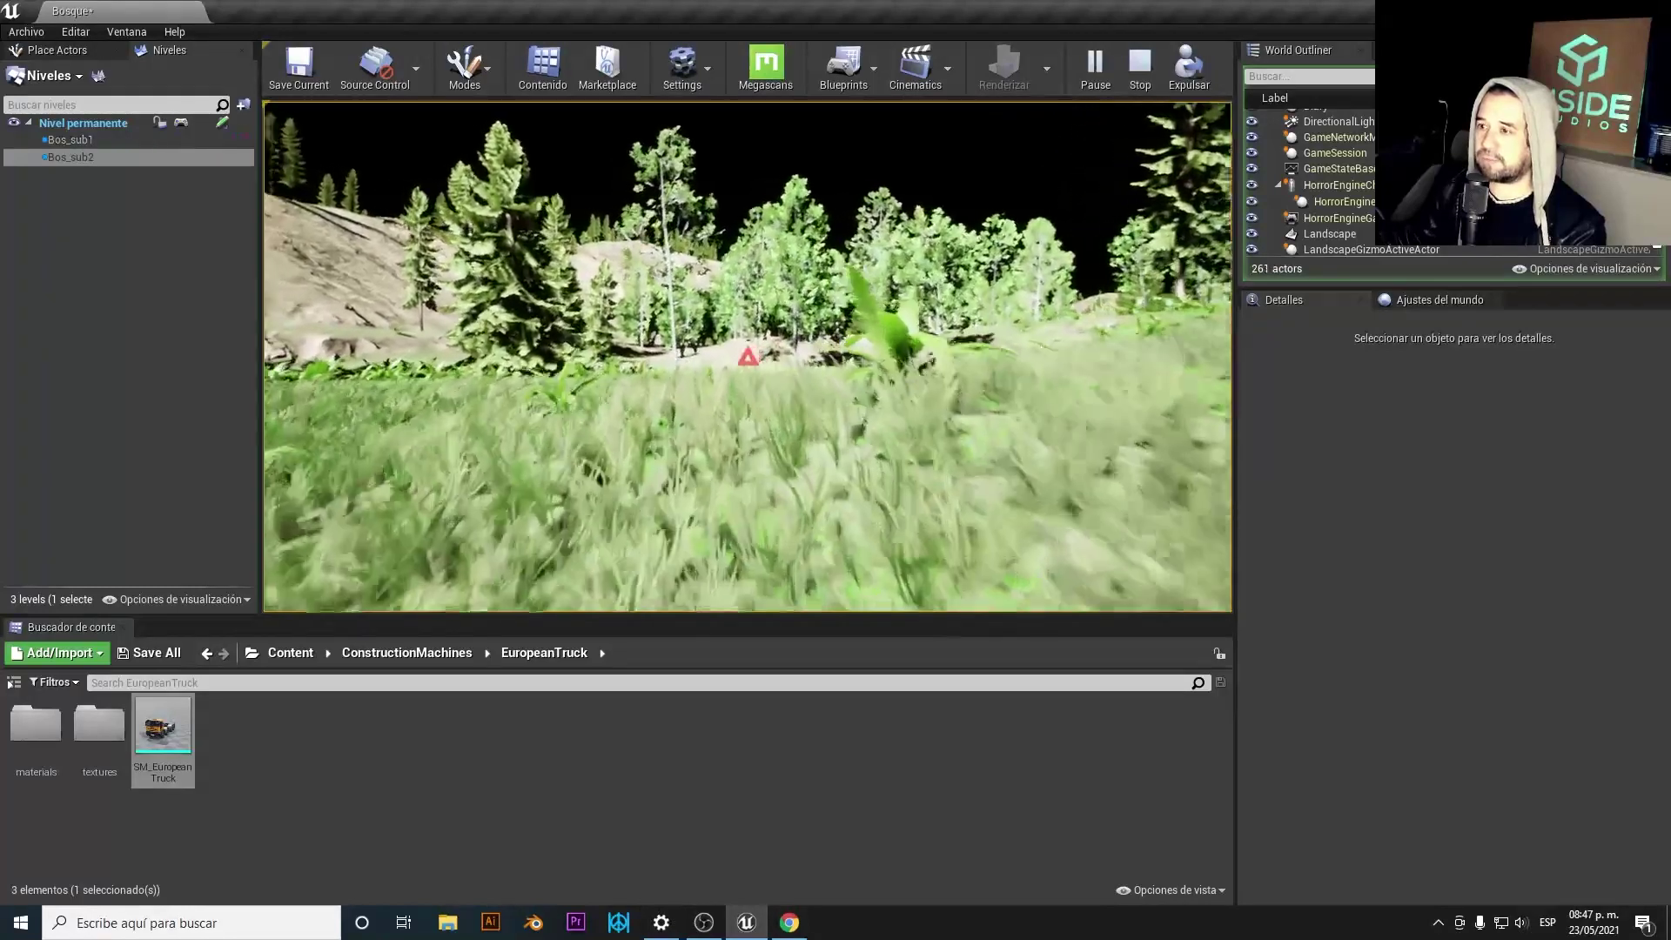
key(w)
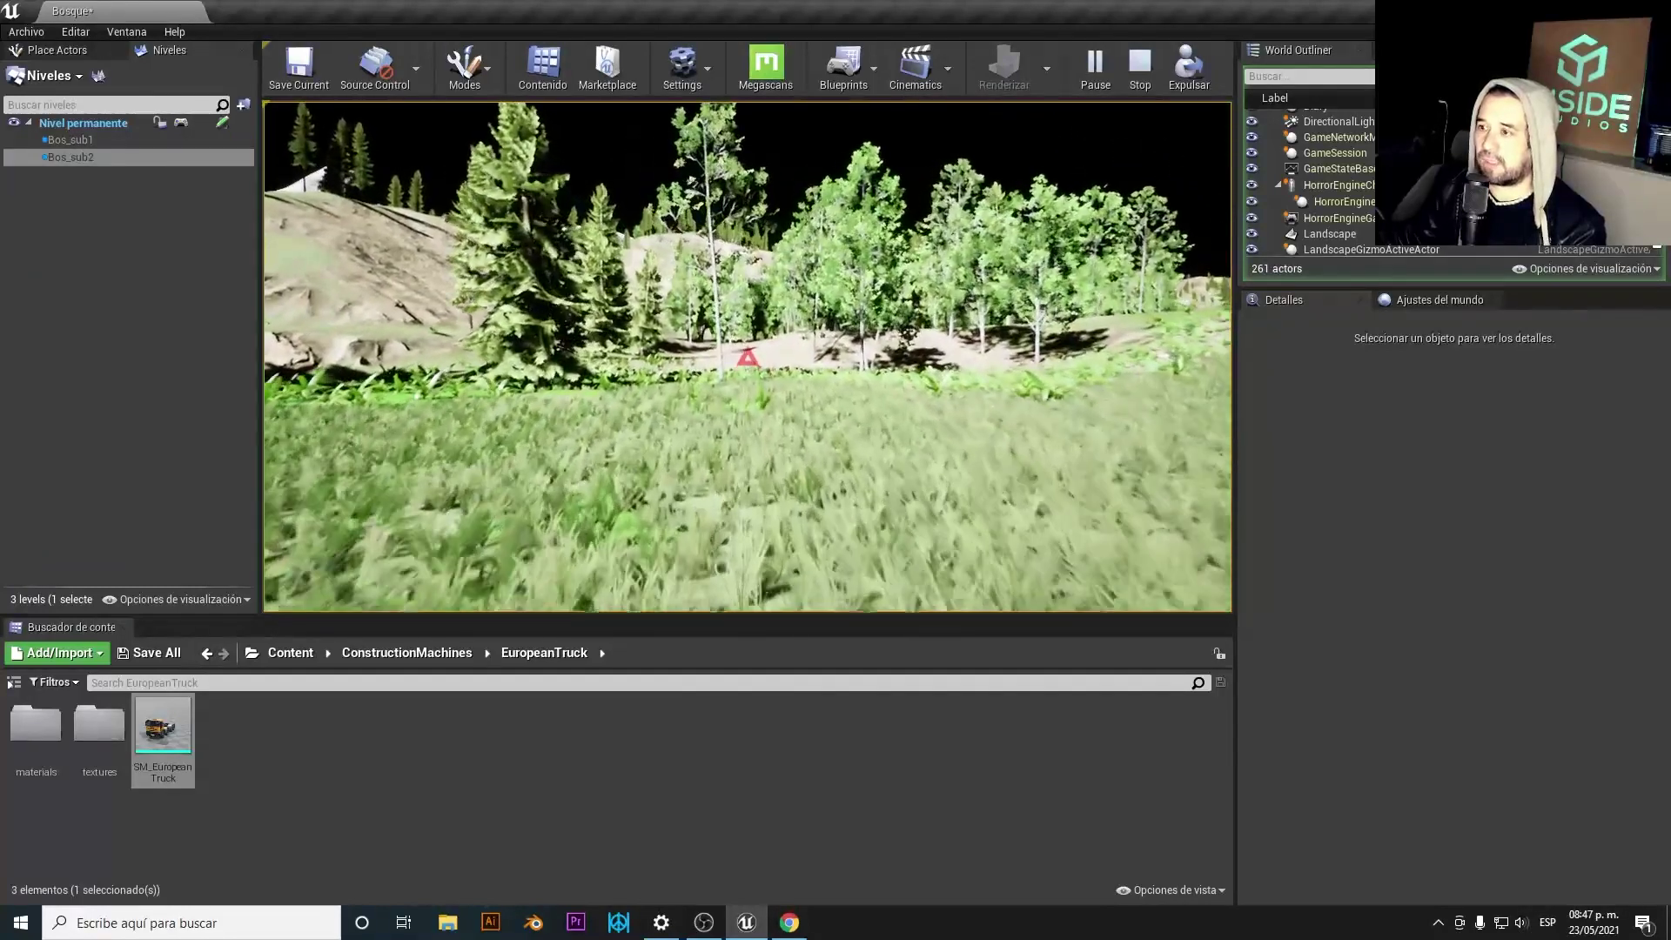
key(w)
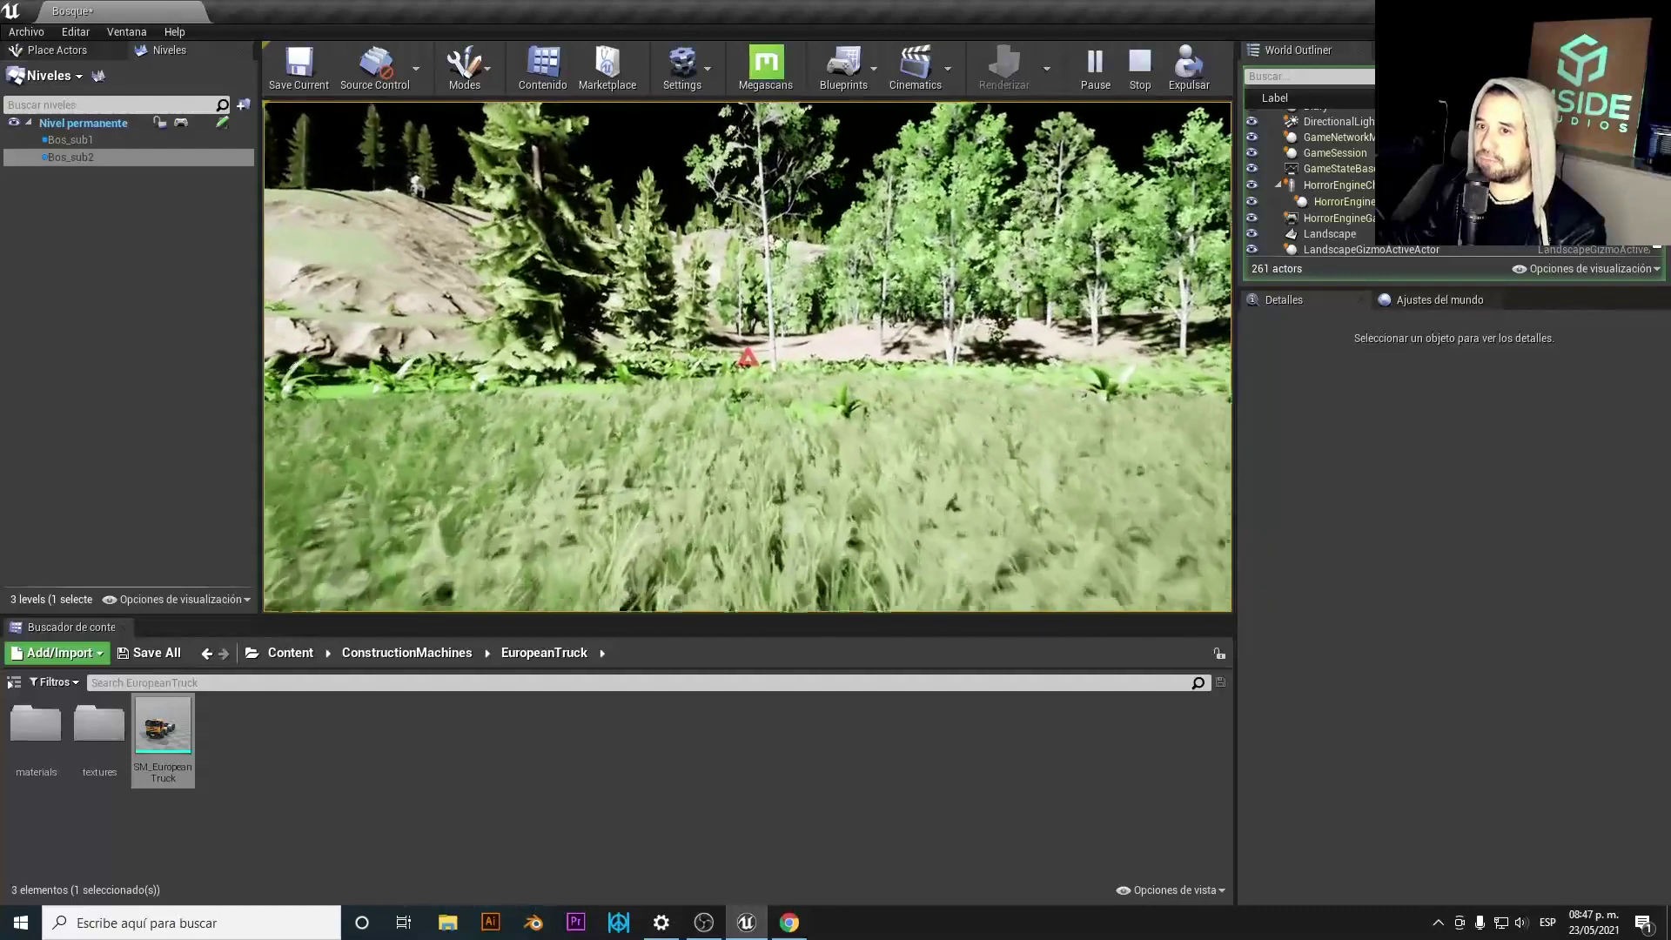
key(w)
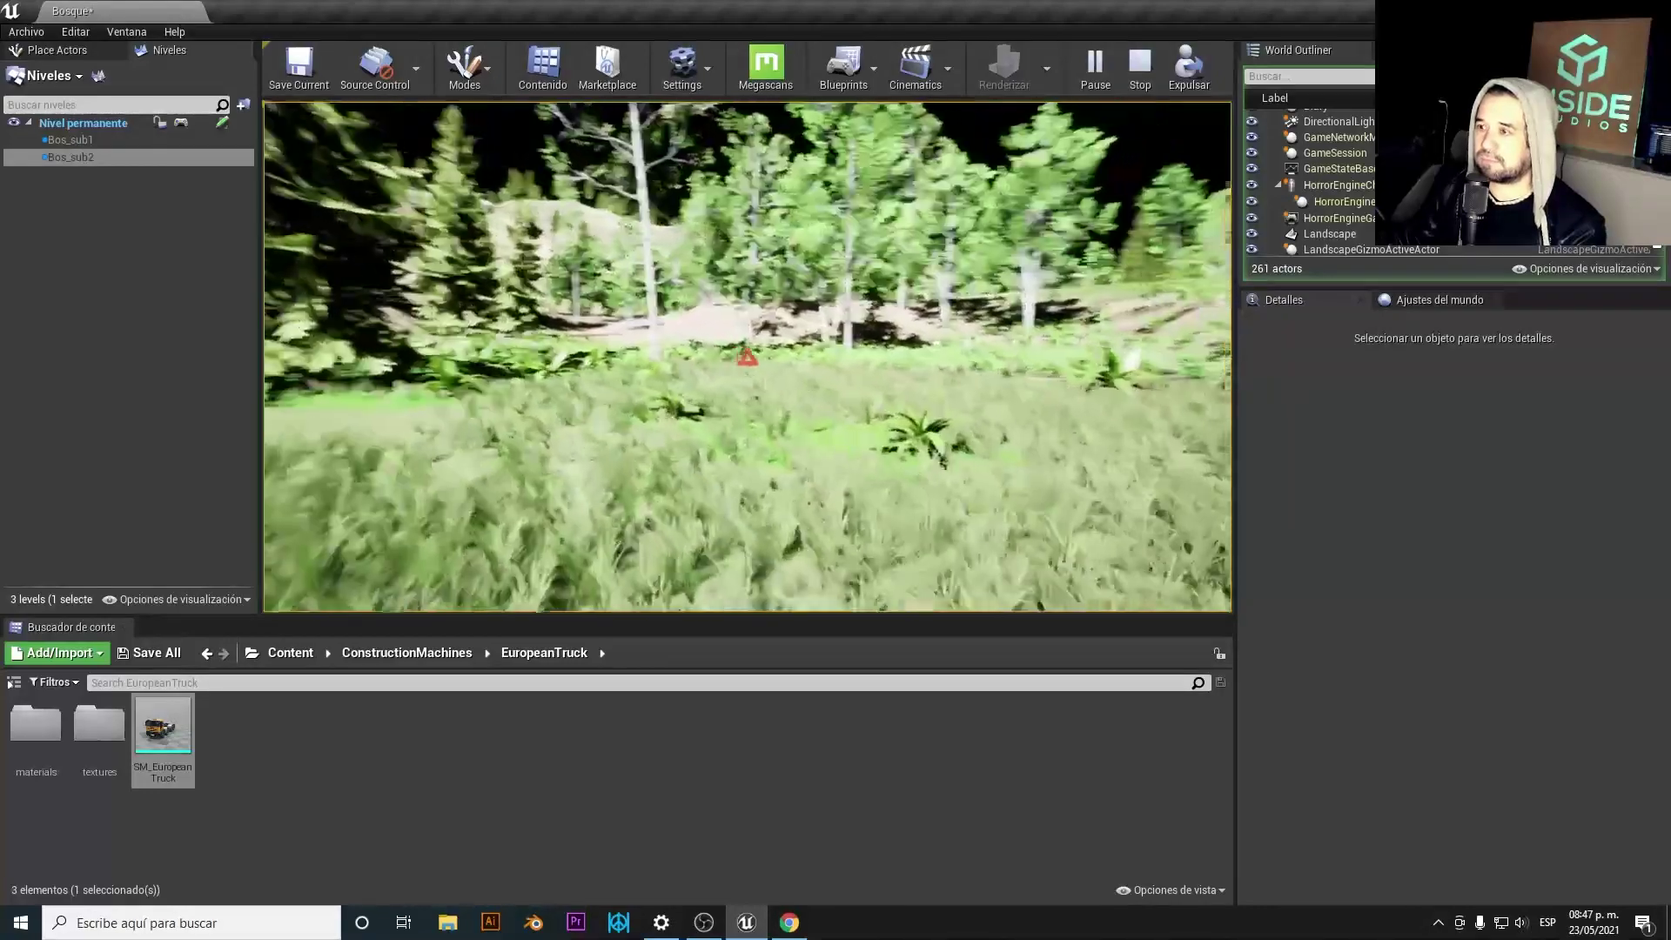
key(w)
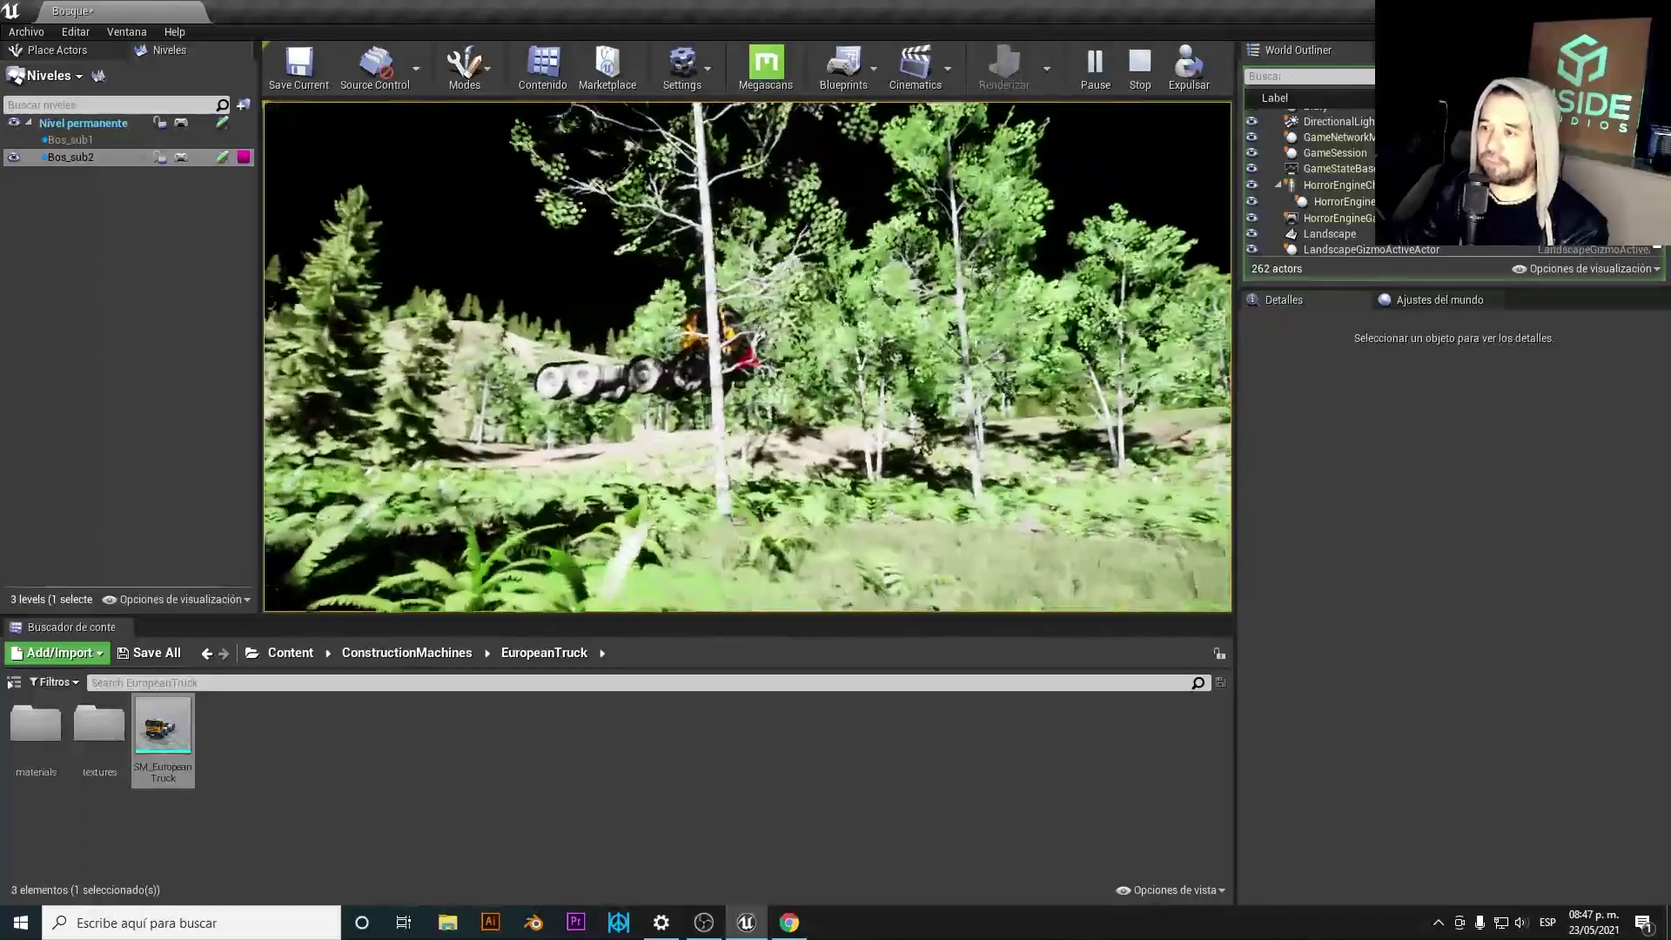
key(Escape)
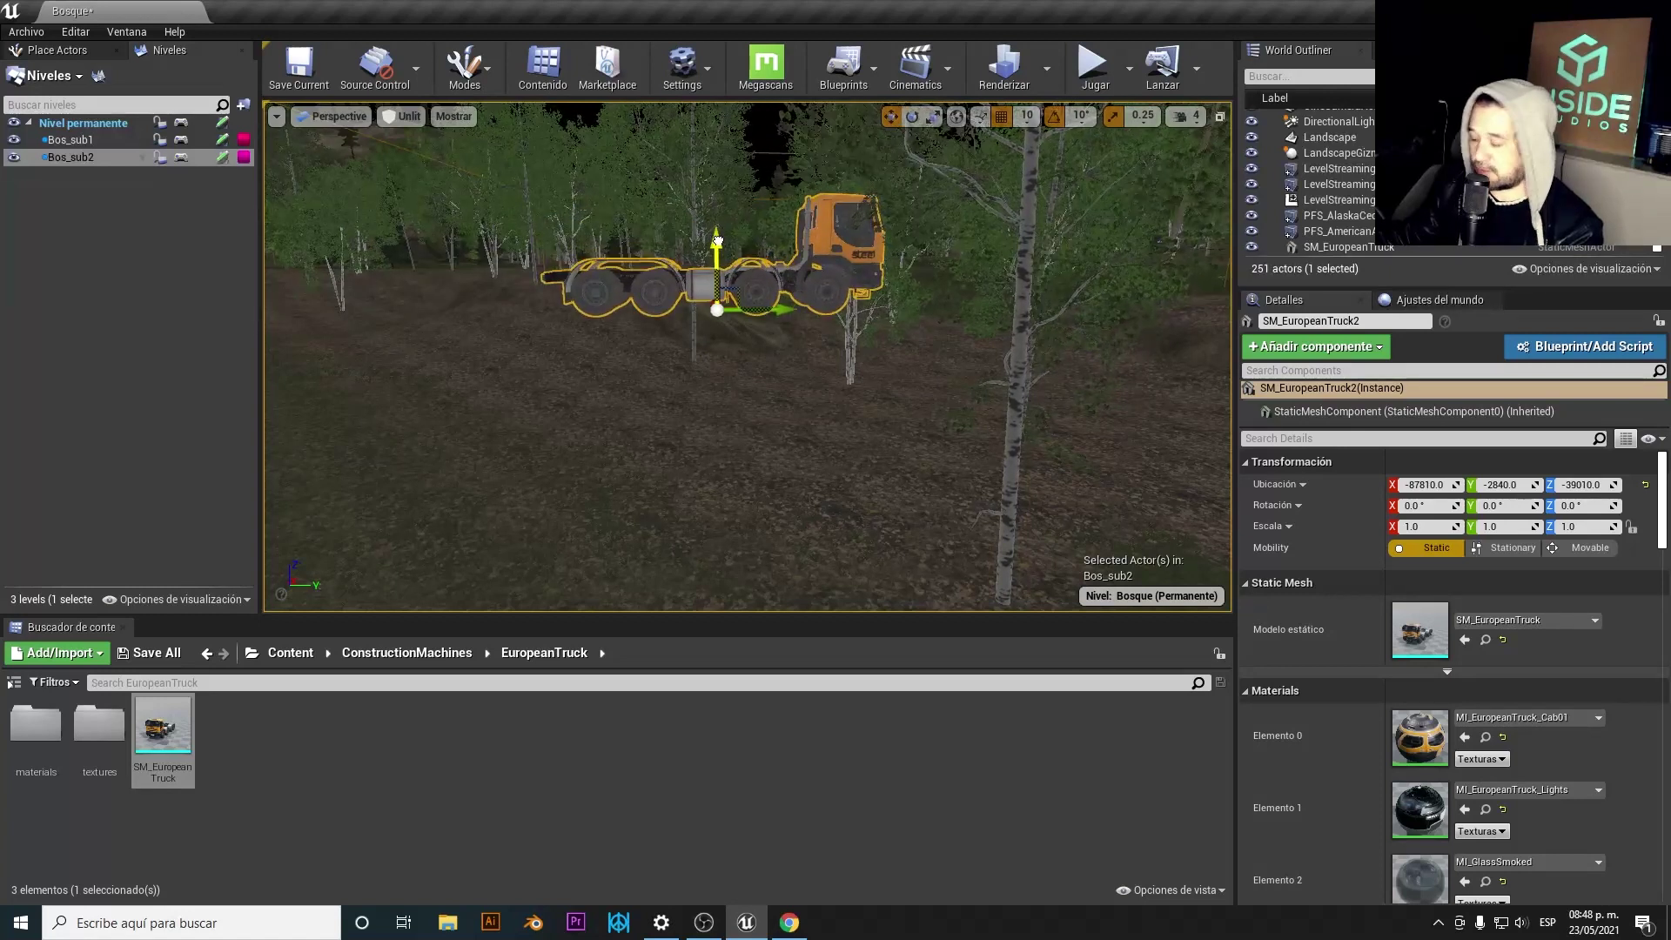
- Snap SM_EuropeanTruck2 to the ground at Z -39529.056 with End and inspect it
key(End)
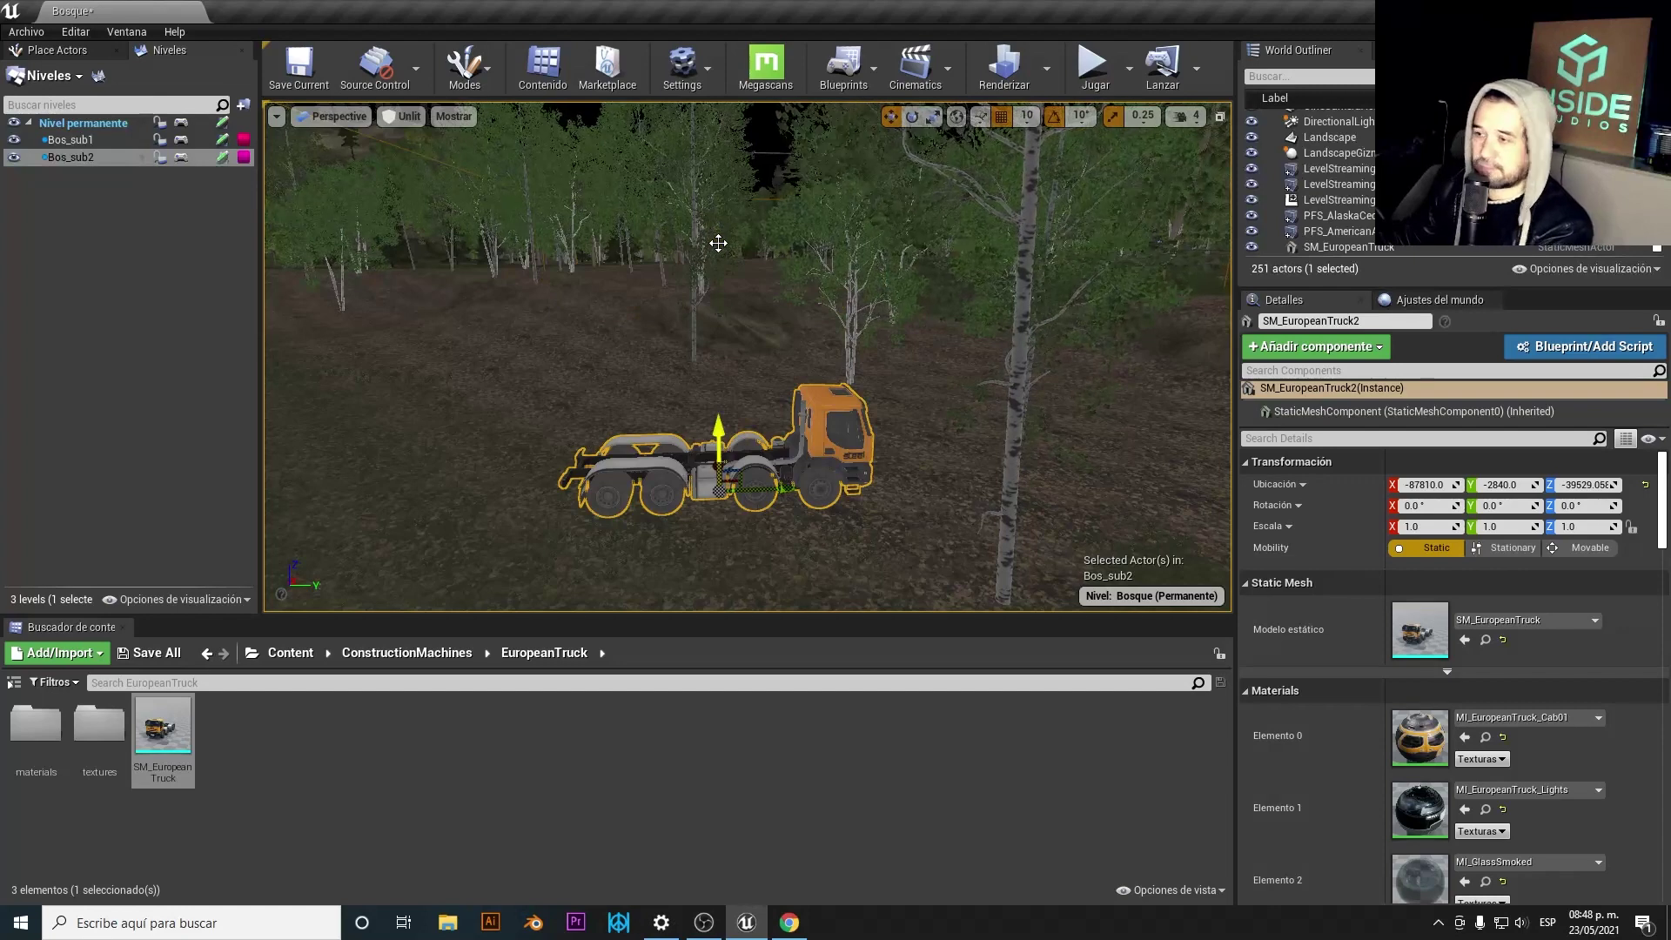
right_drag(740, 309, 827, 313)
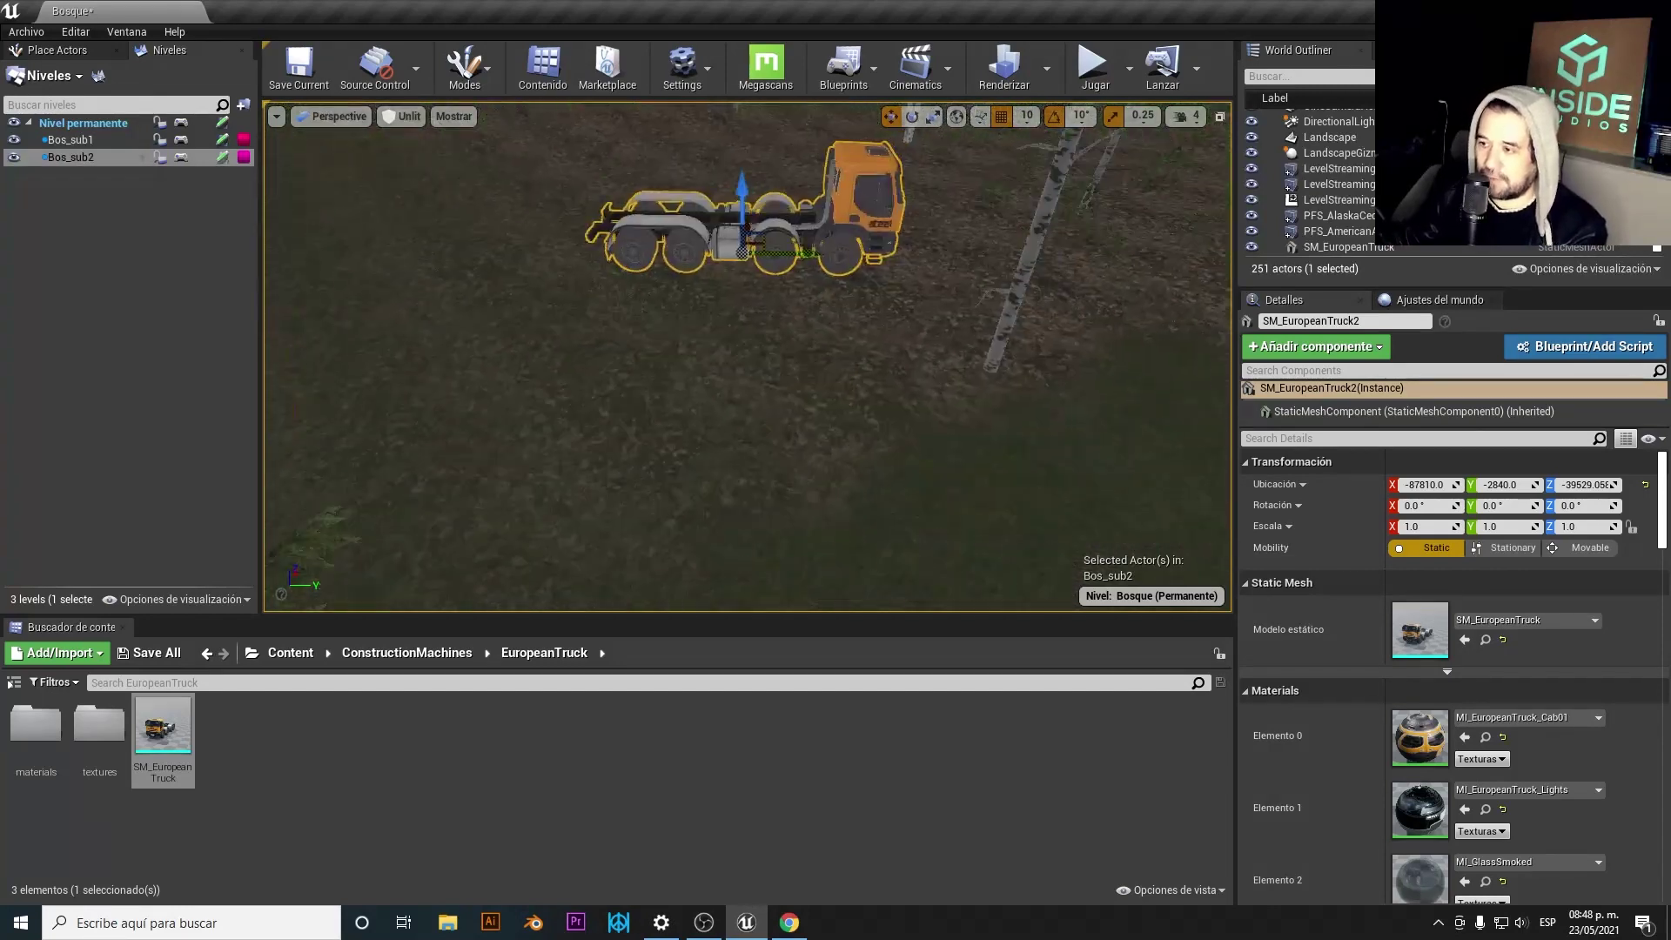
right_drag(700, 312, 699, 312)
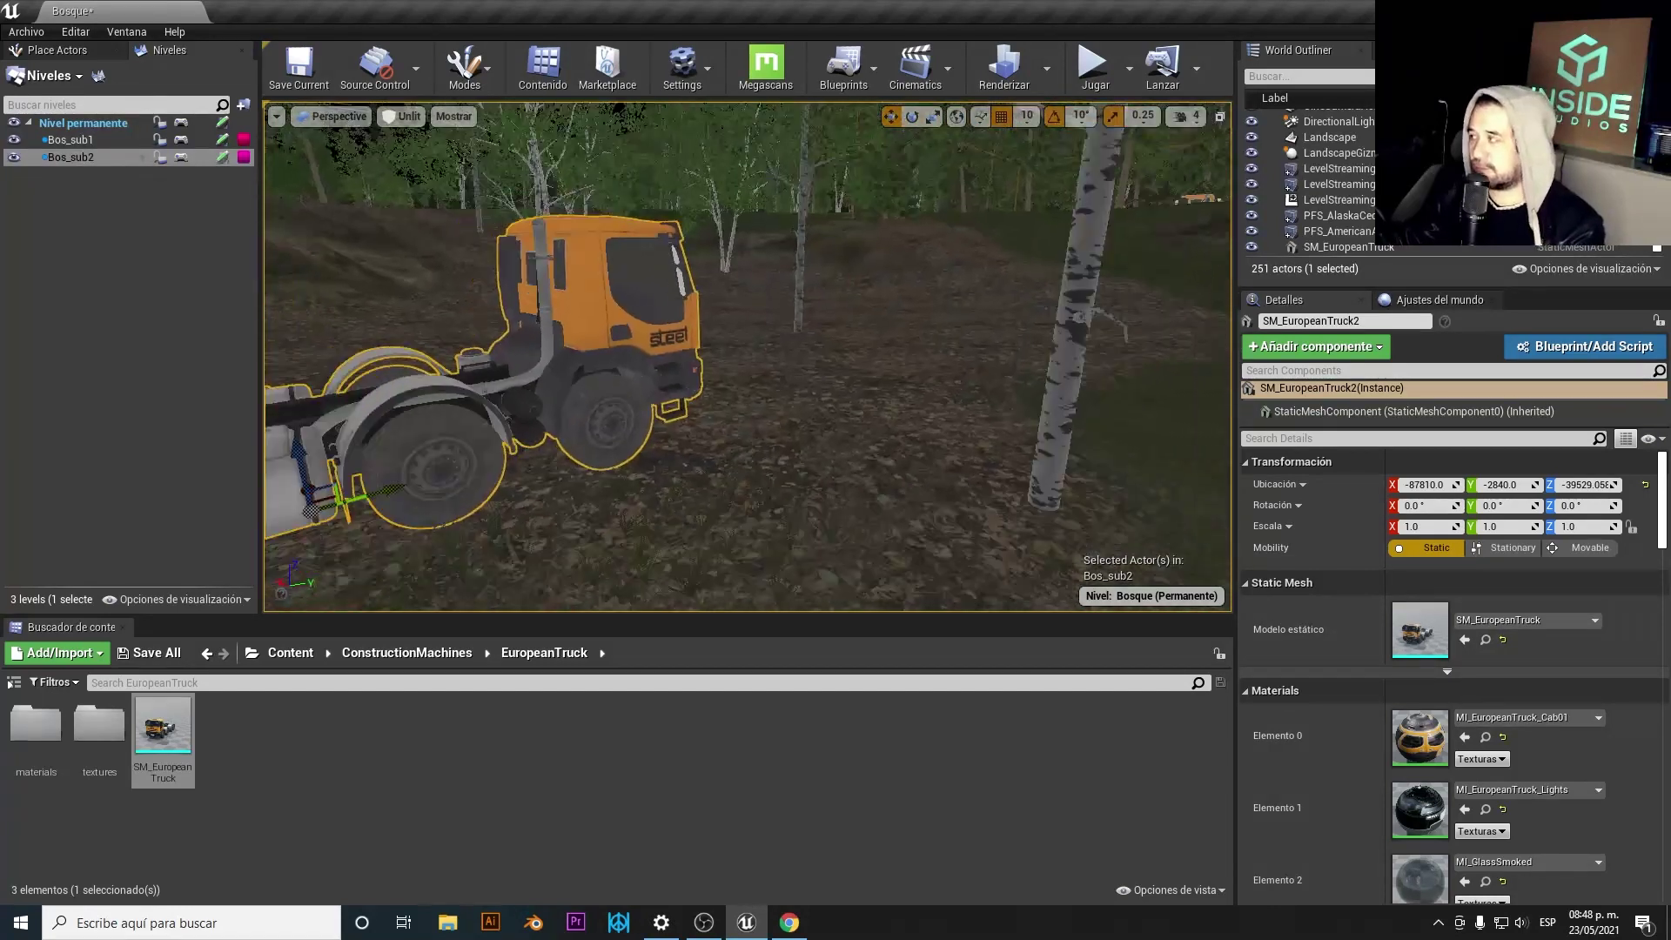
right_drag(566, 354, 565, 354)
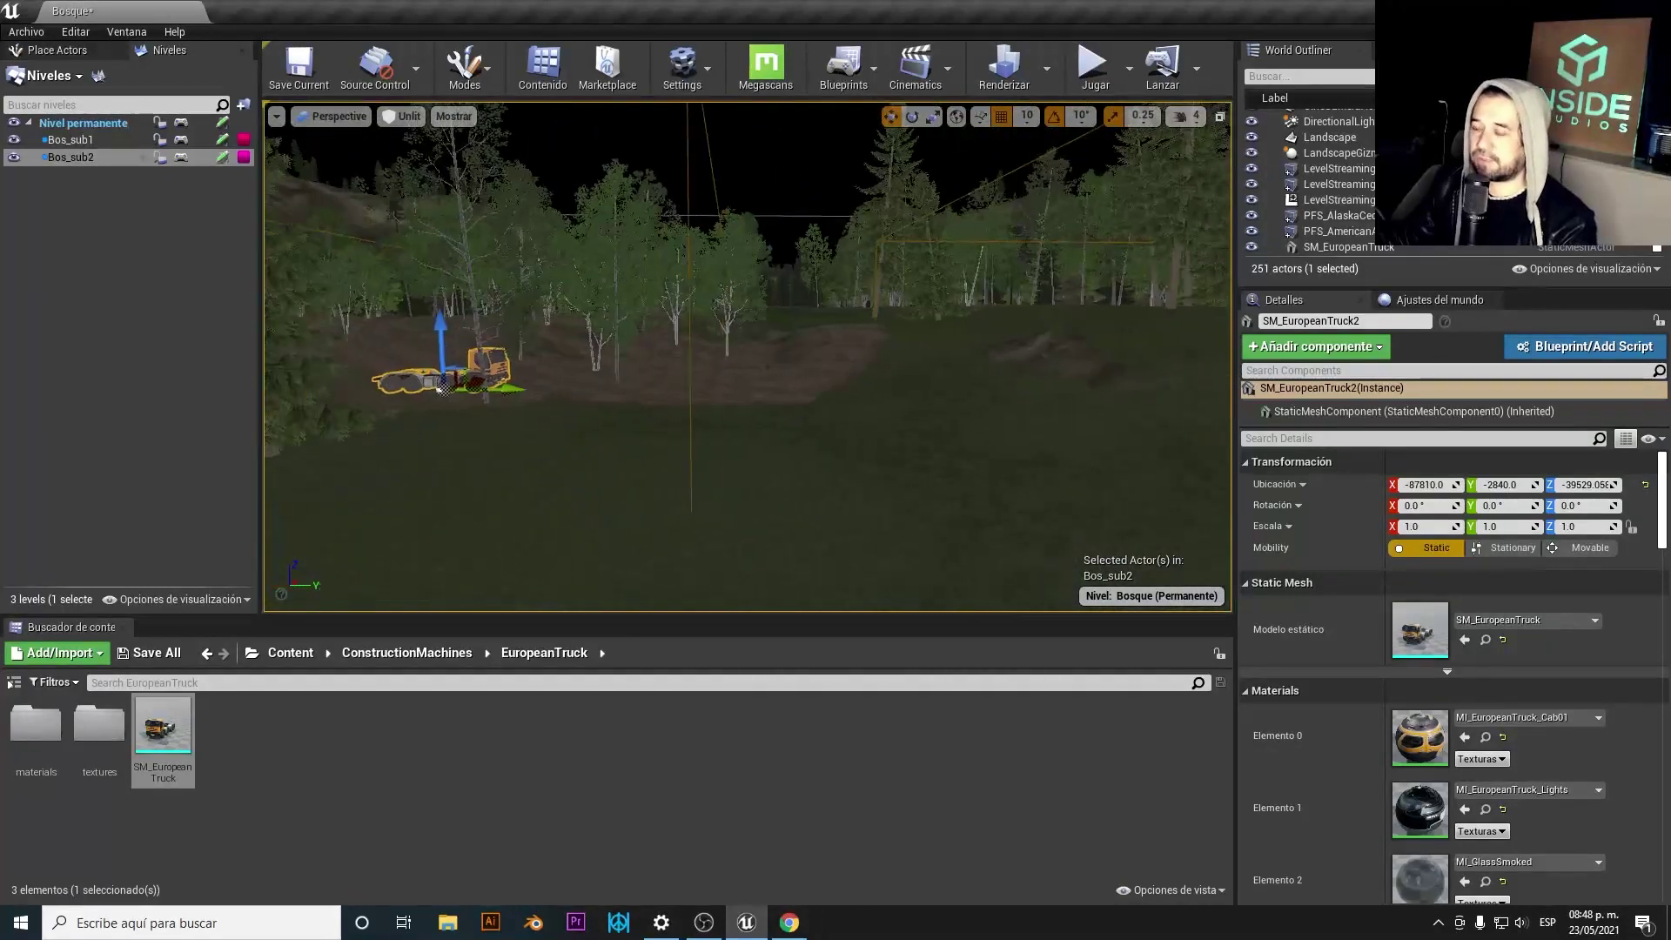
right_drag(783, 375, 784, 374)
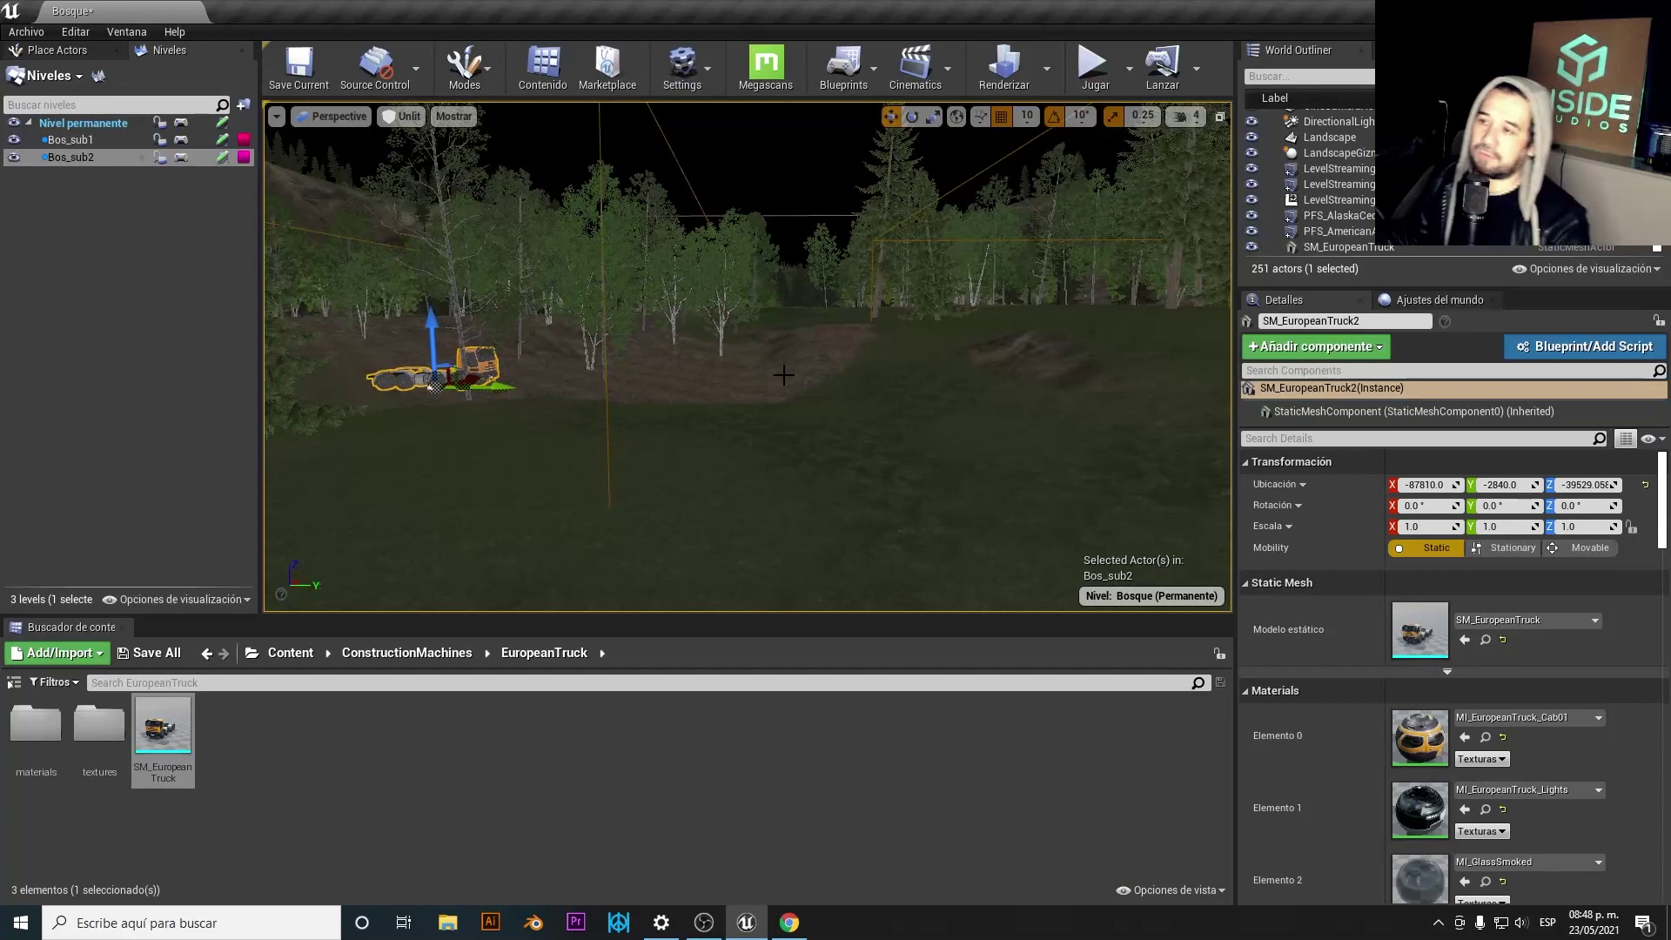